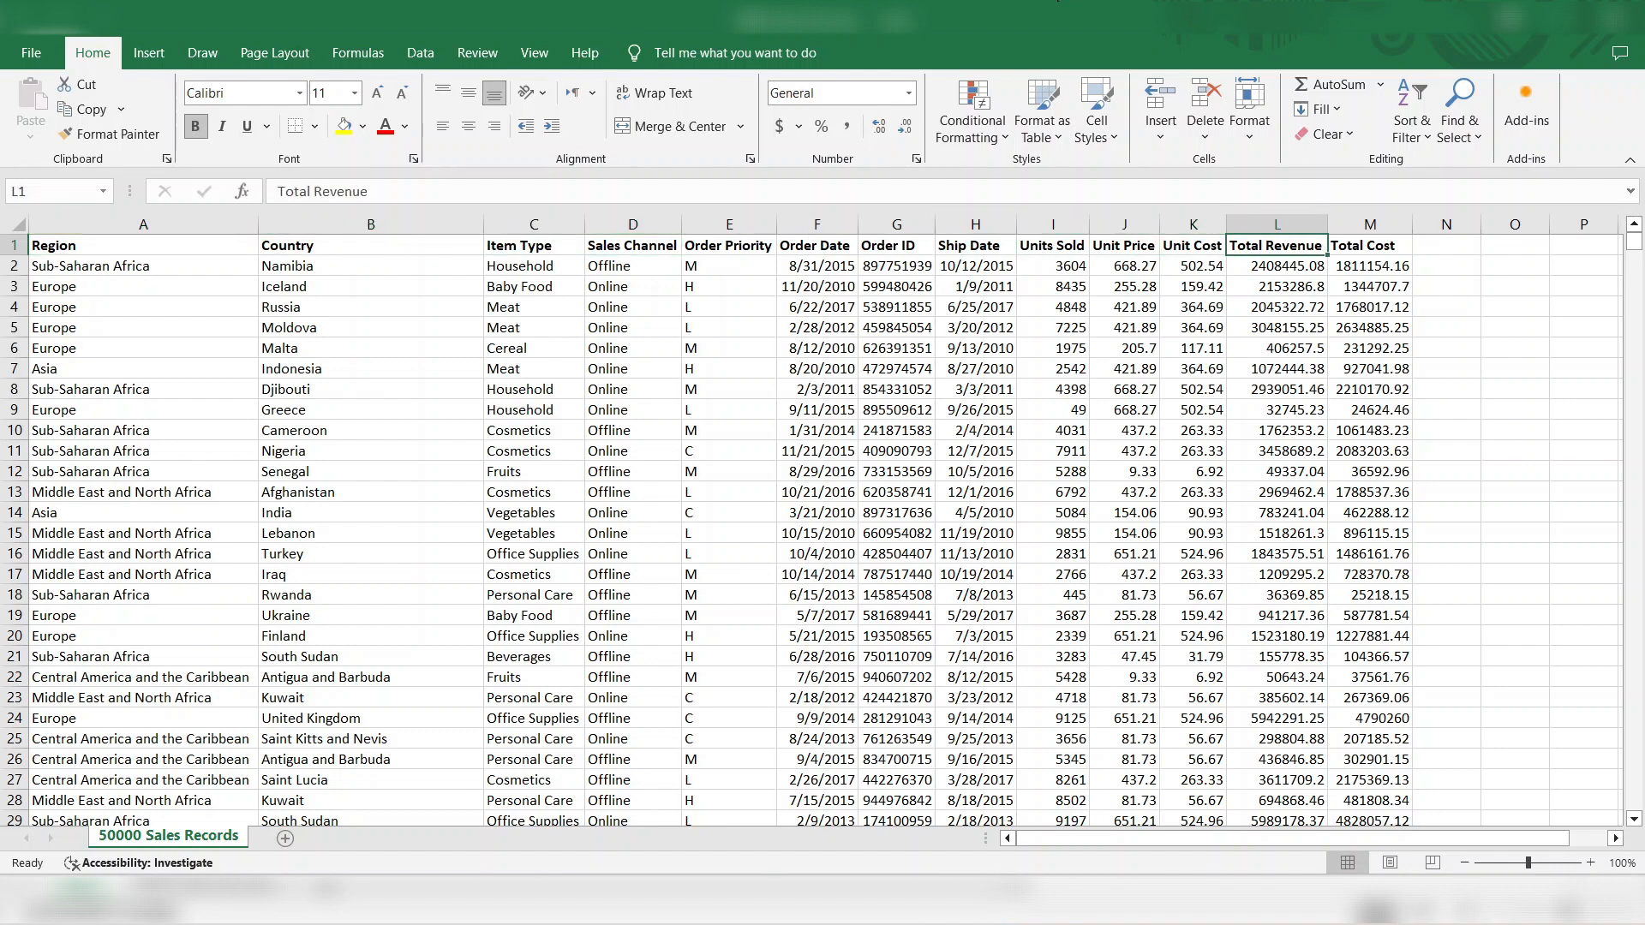
Step: Delete the three blank rows, 49974 to 49976, near the end of the sales records
{"action": "key", "text": "Right"}
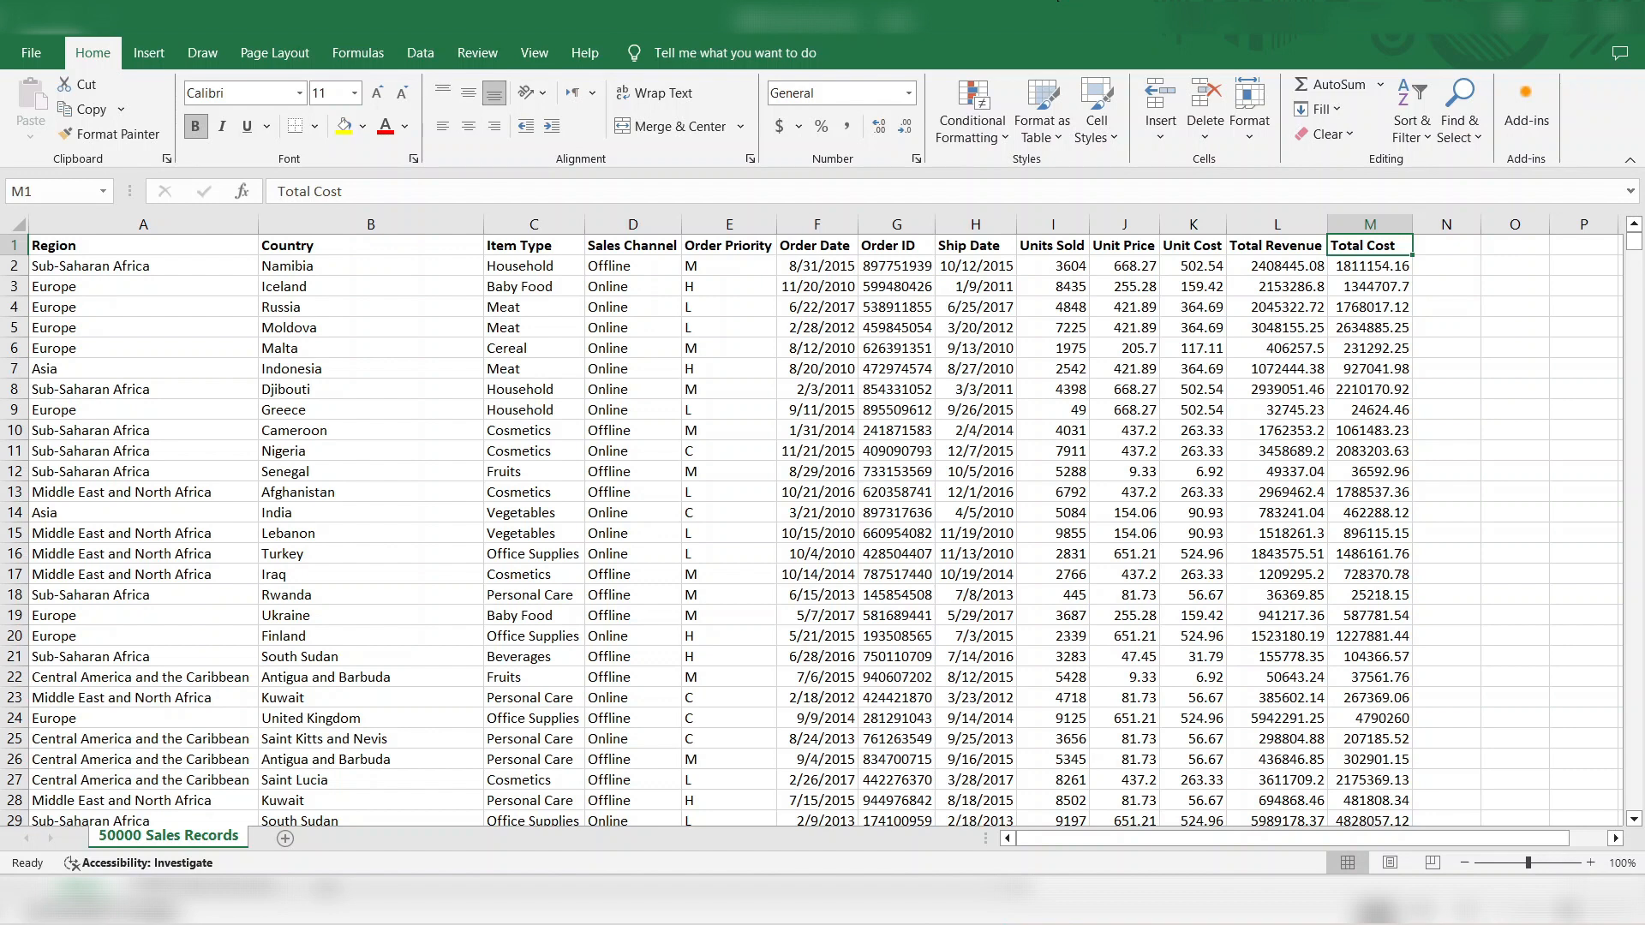
{"action": "key", "text": "ctrl+Left"}
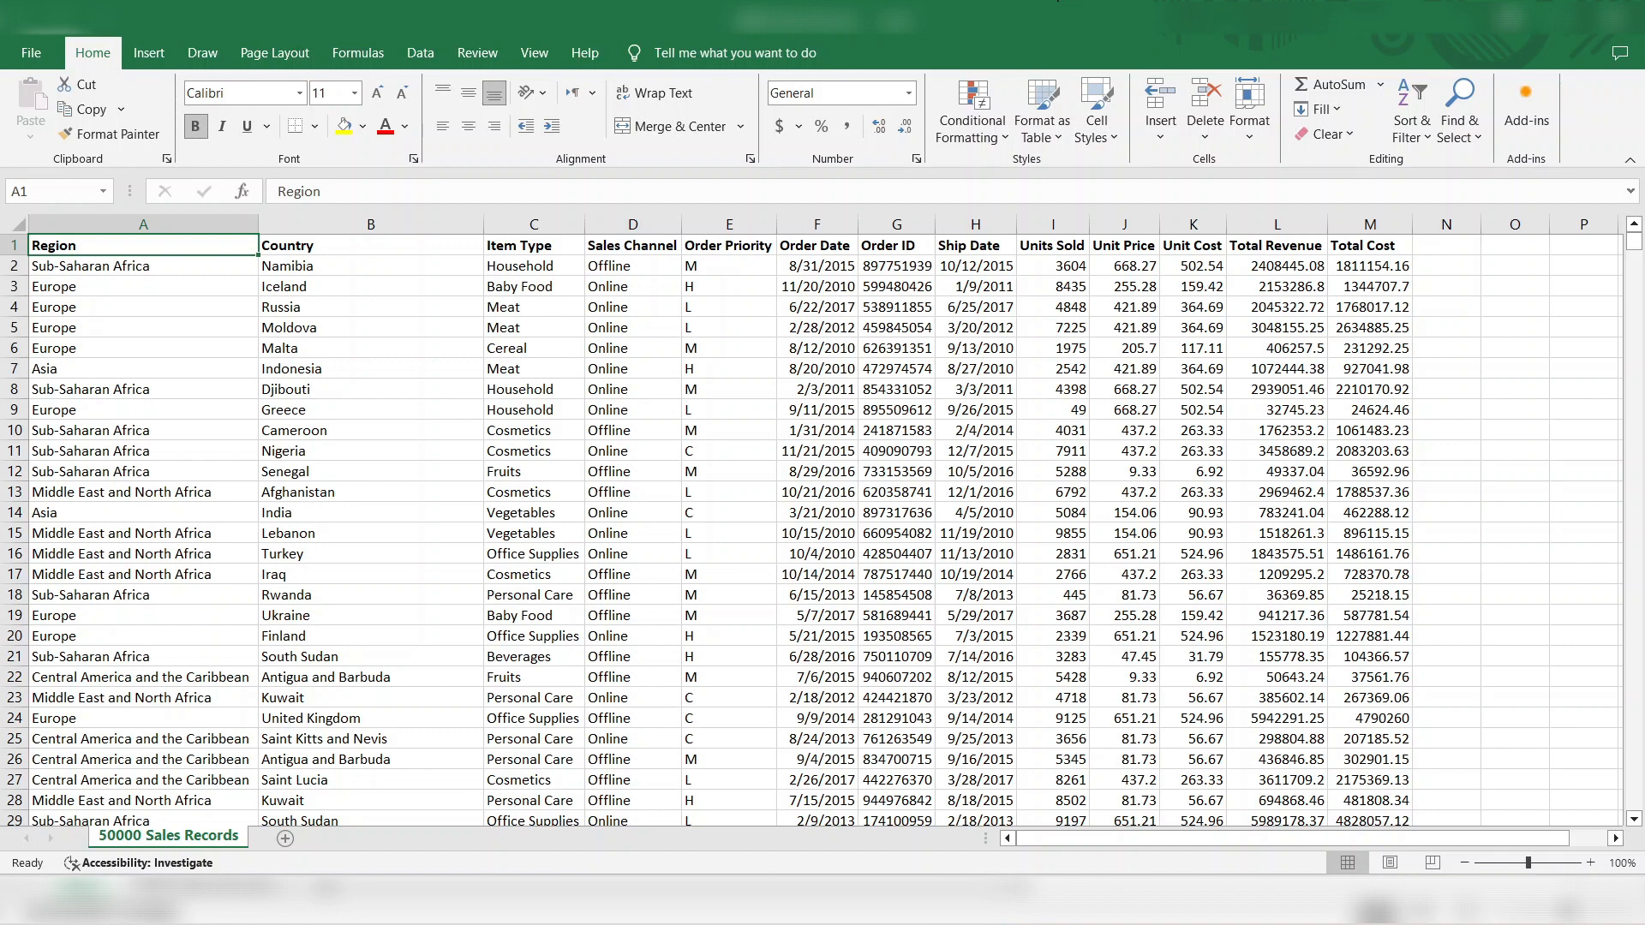
{"action": "key", "text": "ctrl+Down"}
{"action": "key", "text": "ctrl+Down"}
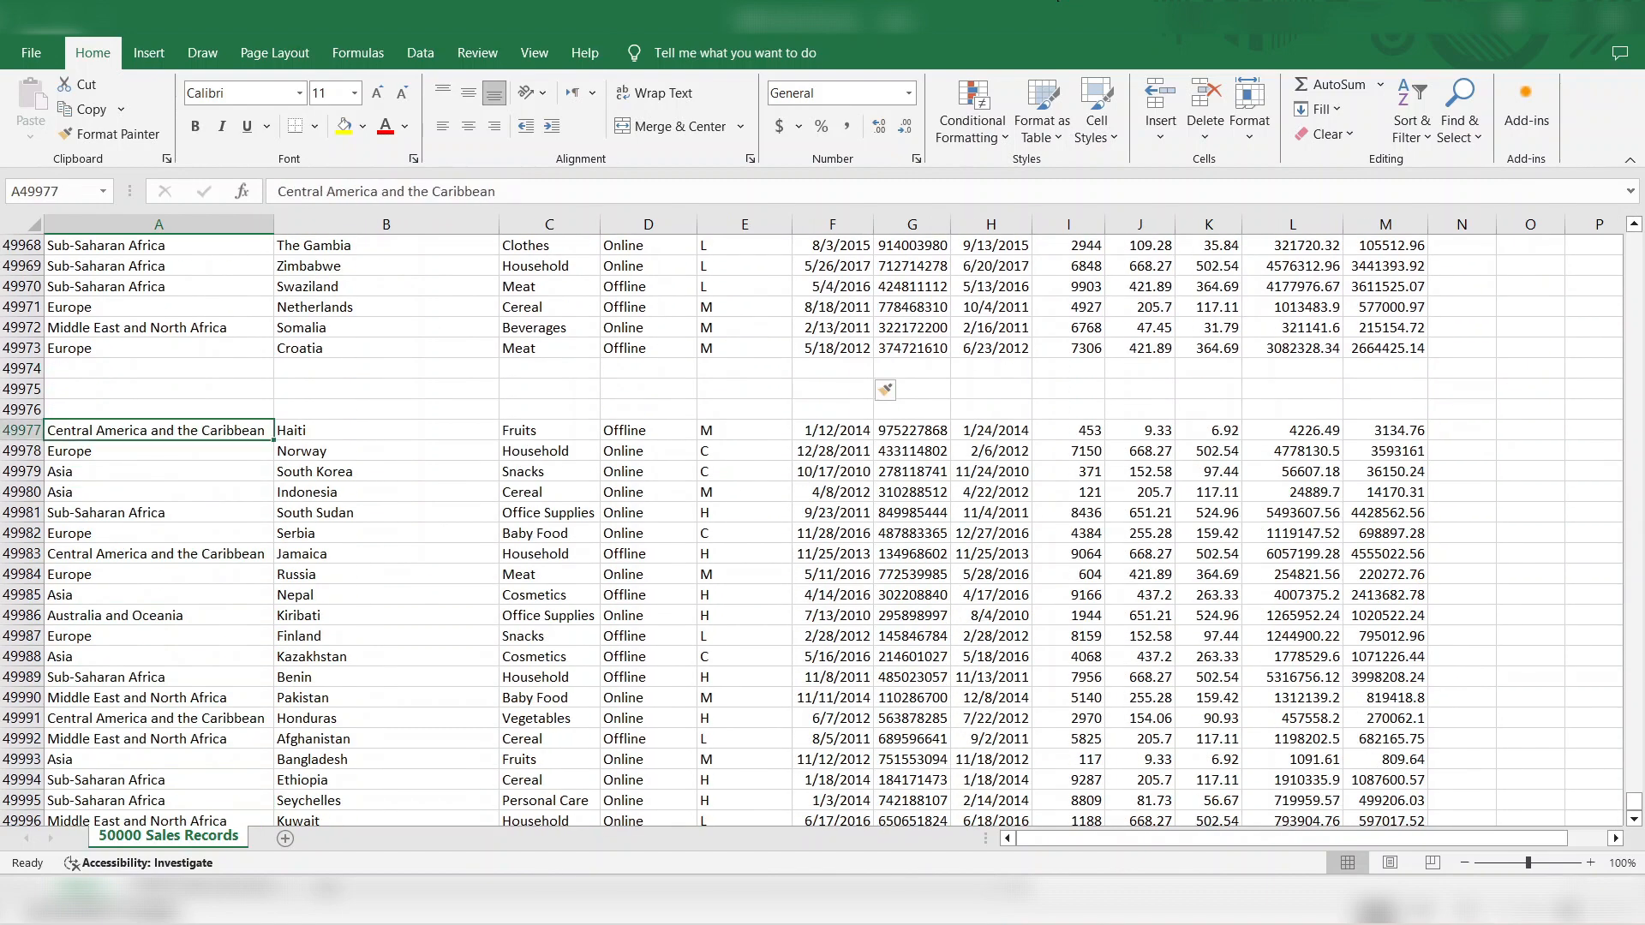
{"action": "key", "text": "Up"}
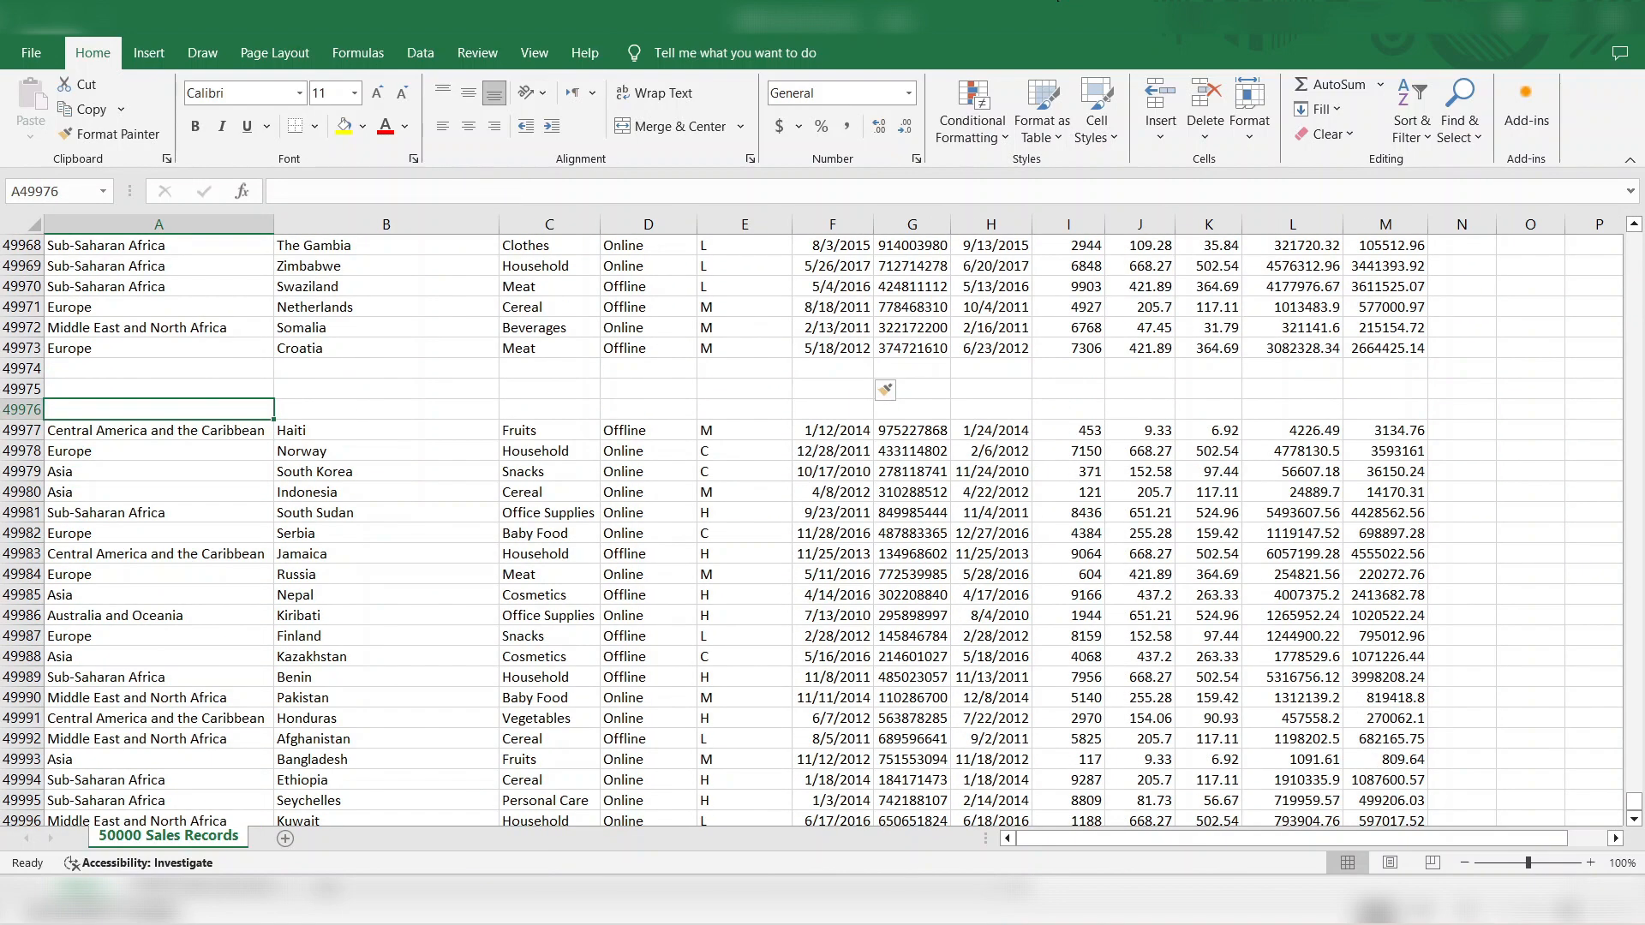
{"action": "key", "text": "shift+Up"}
{"action": "key", "text": "shift+Up"}
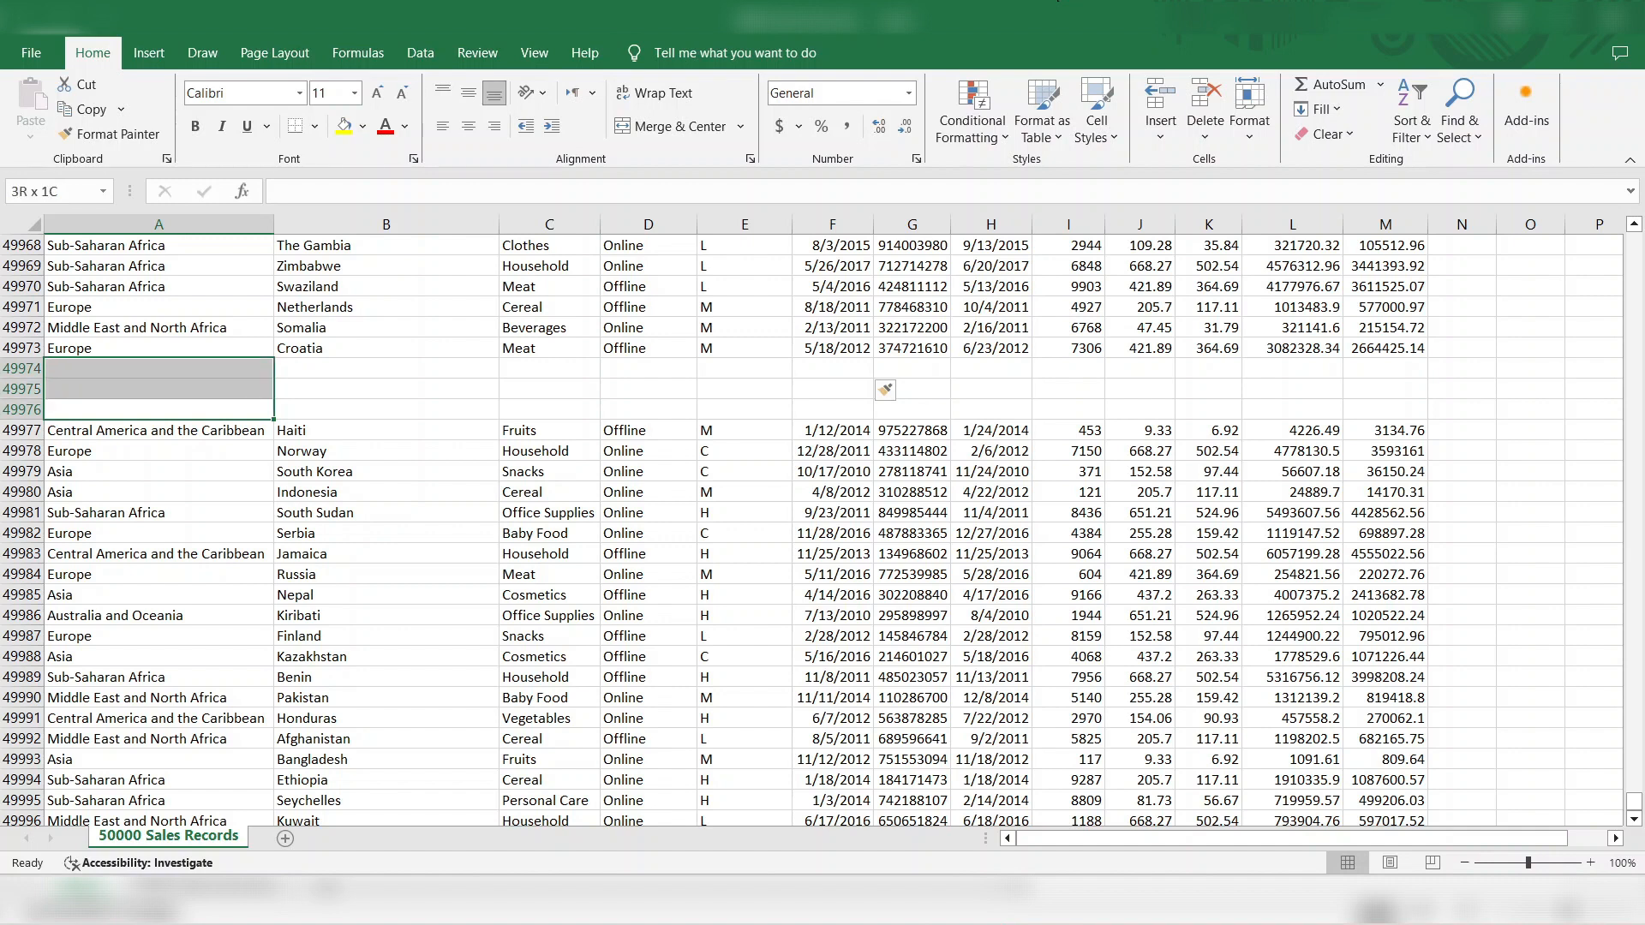
{"action": "key", "text": "ctrl+minus"}
{"action": "key", "text": "Down"}
{"action": "key", "text": "Down"}
{"action": "key", "text": "Return"}
Step: Insert a PivotTable on a new worksheet from the sales records range A1:M50001
{"action": "key", "text": "ctrl+Home"}
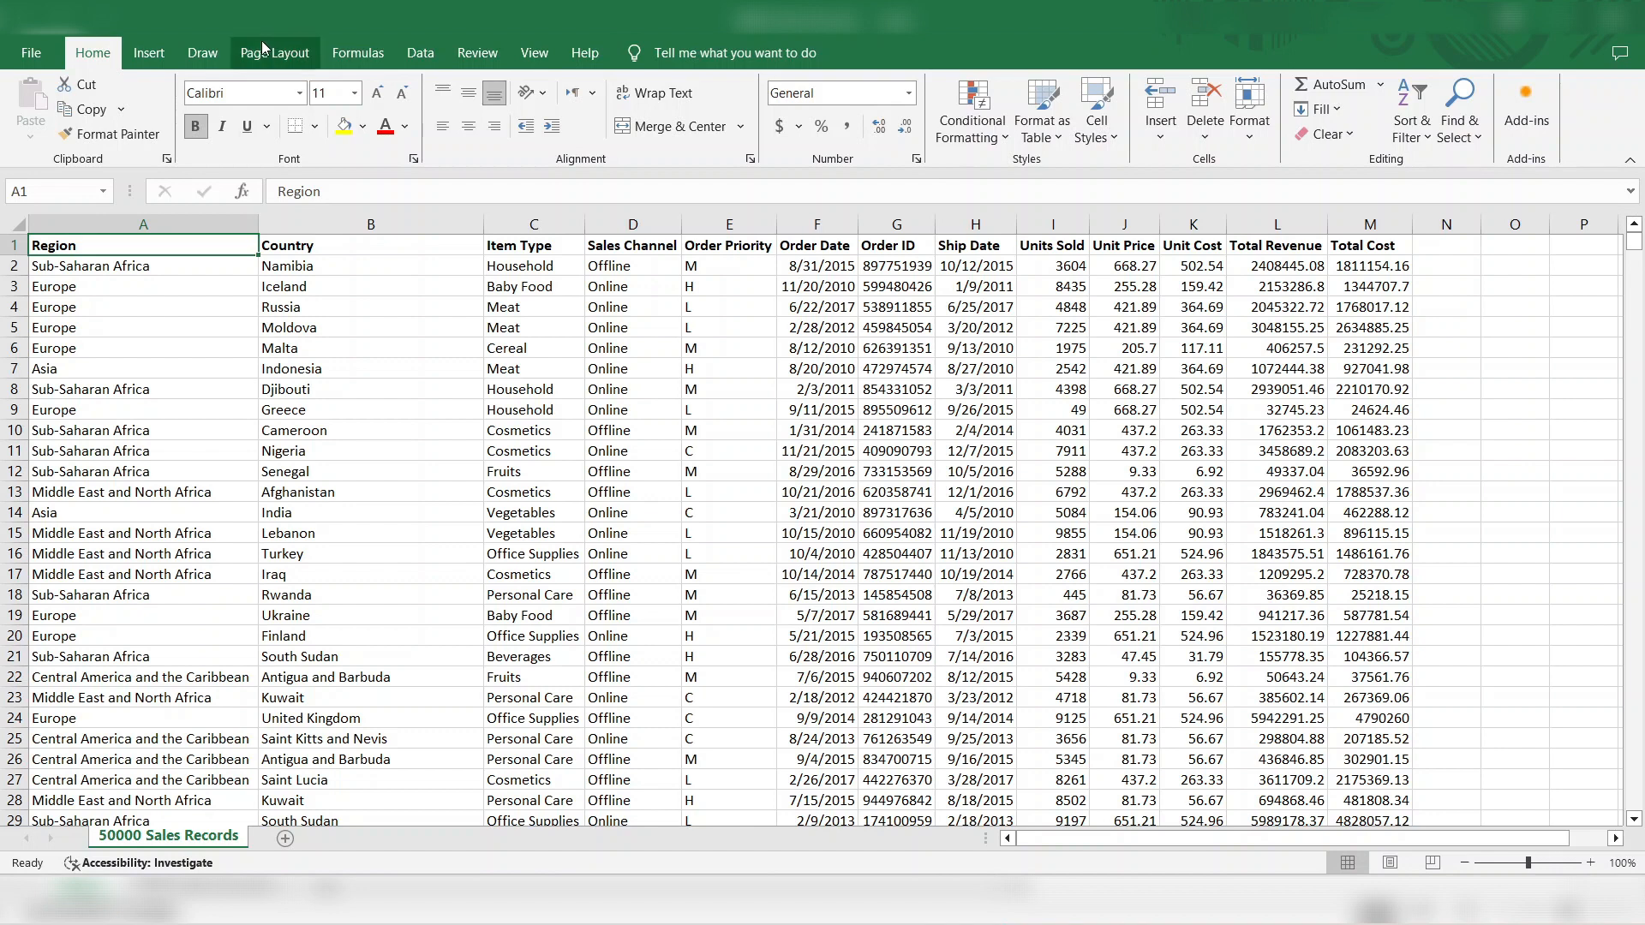
{"action": "left_click", "coordinate": [148, 53]}
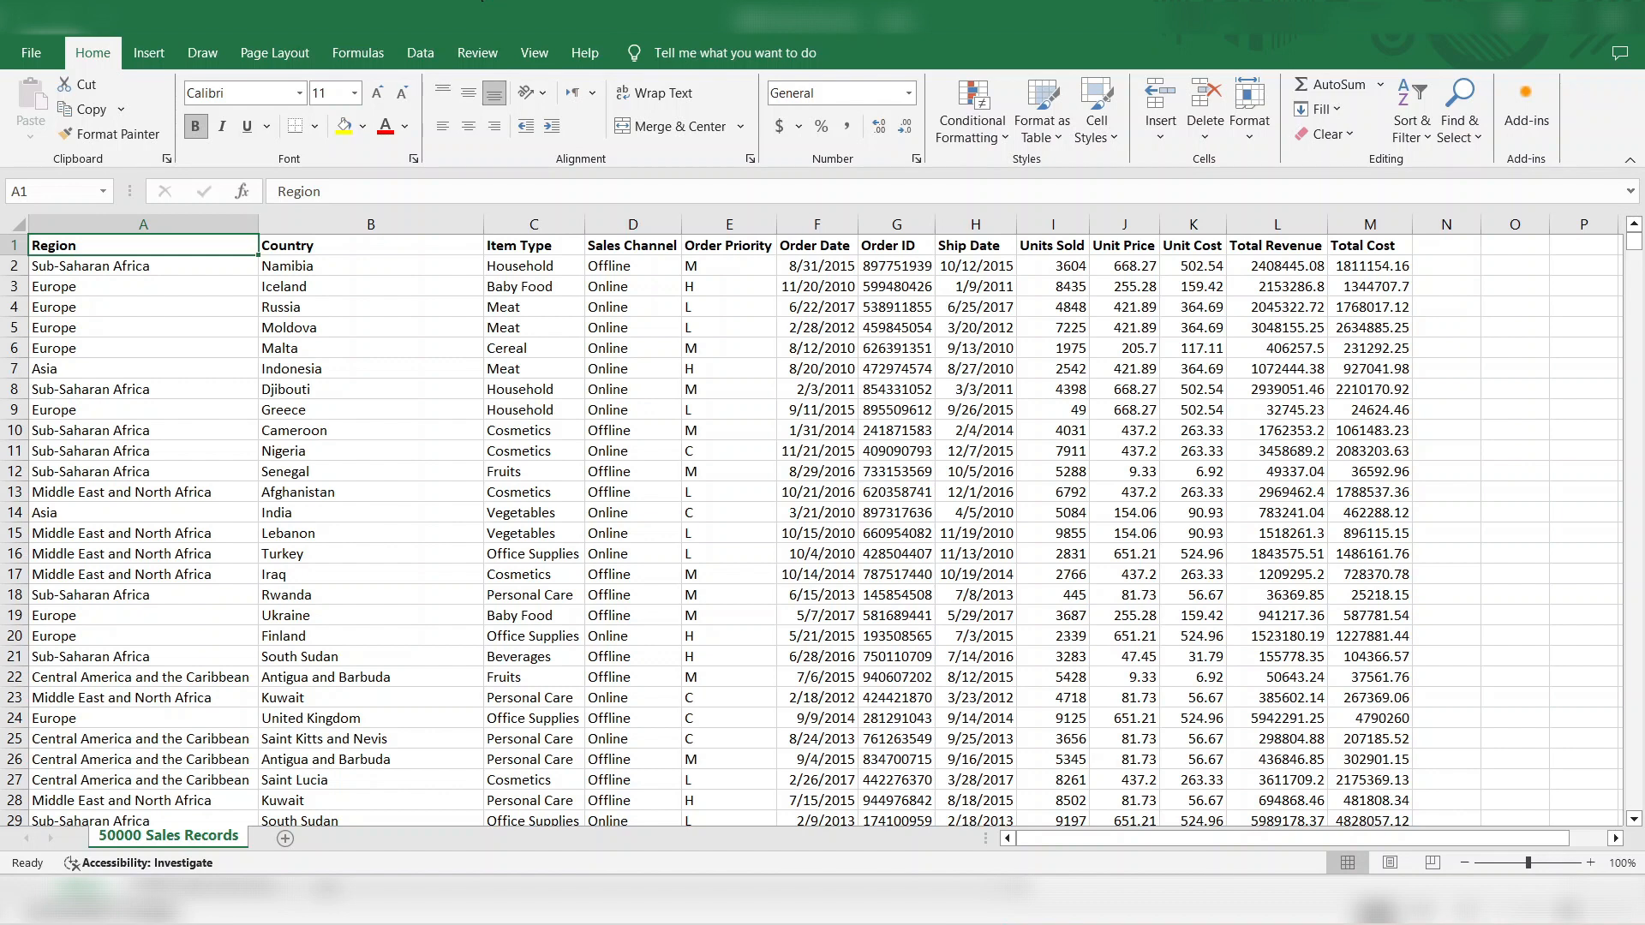
{"action": "key", "text": "alt+n"}
{"action": "key", "text": "v"}
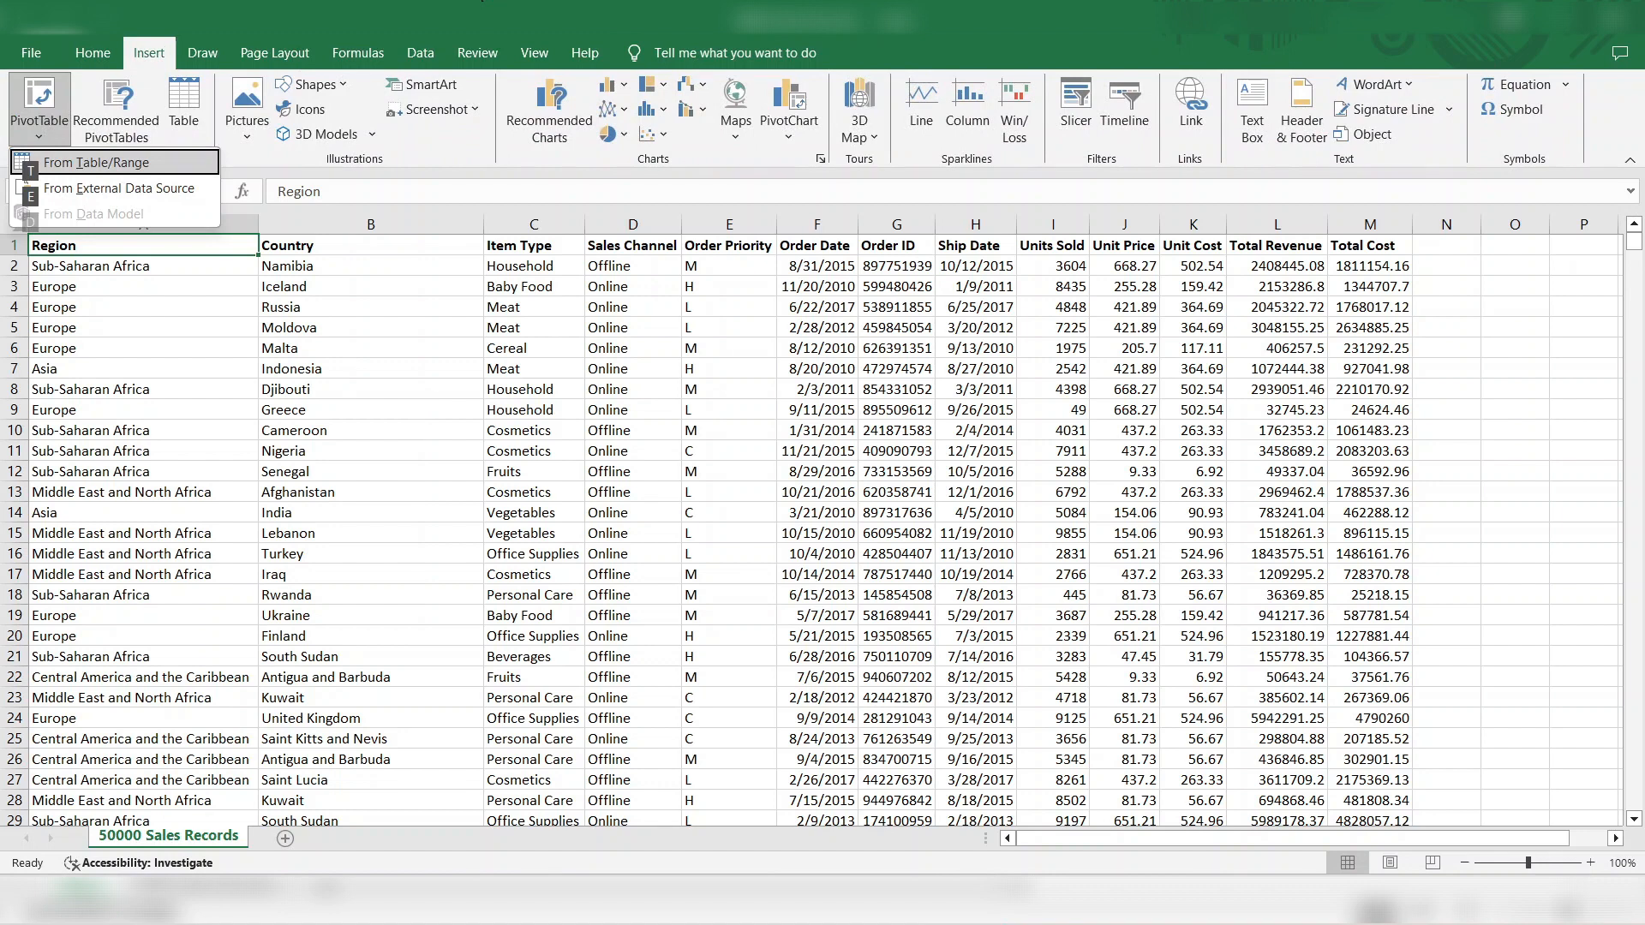
{"action": "key", "text": "t"}
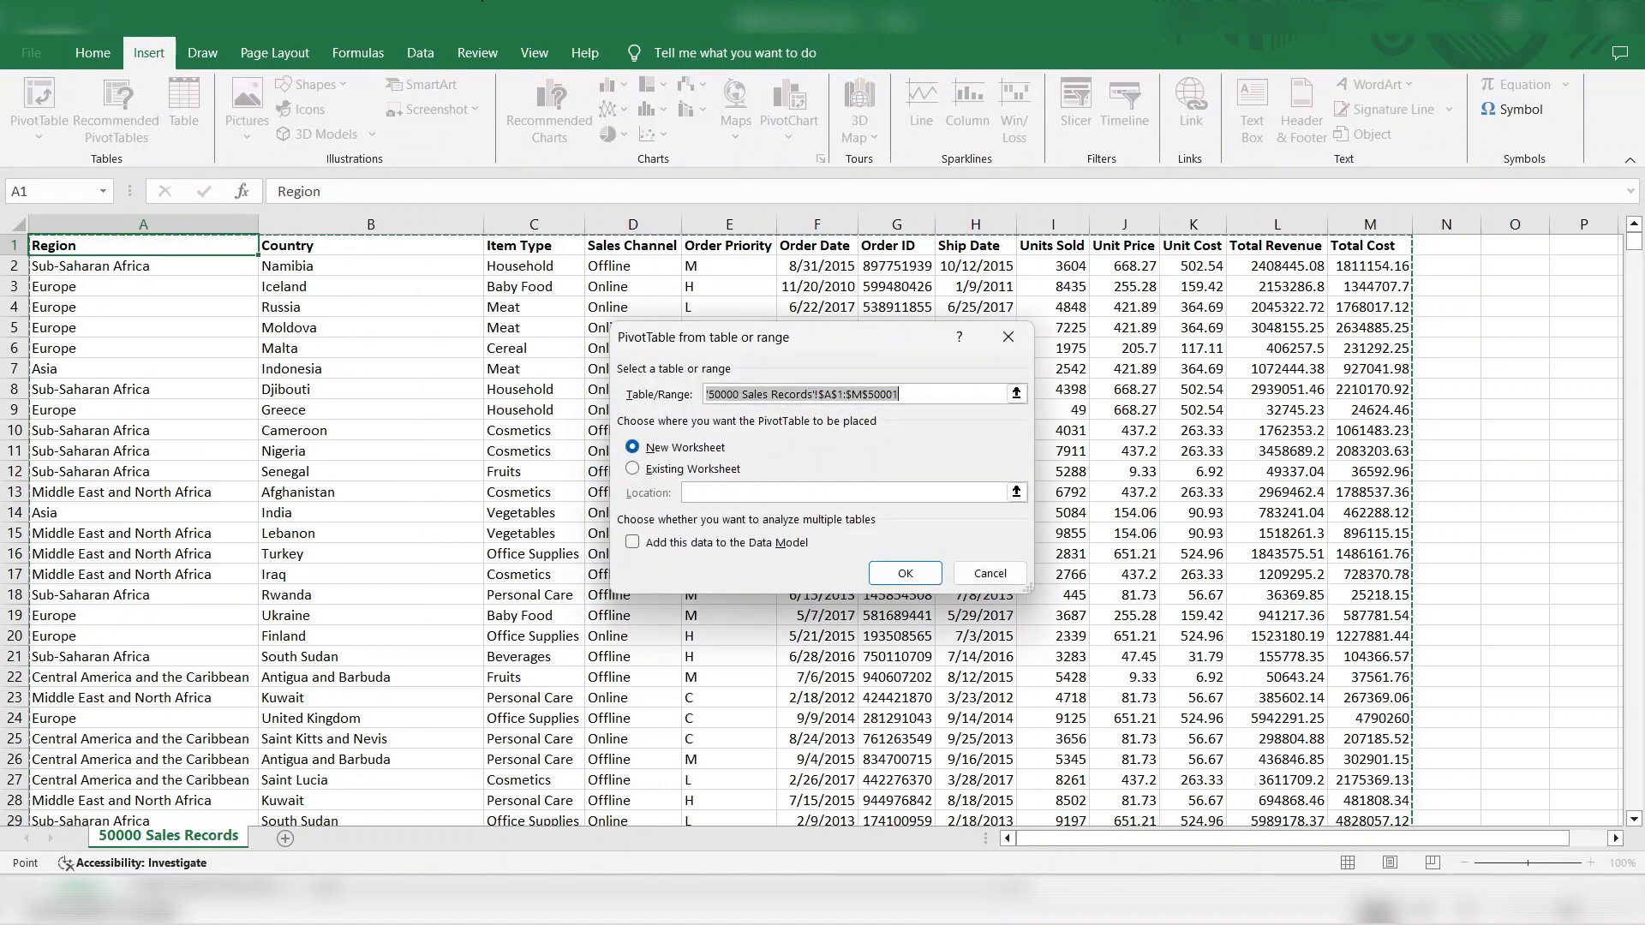
{"action": "key", "text": "Return"}
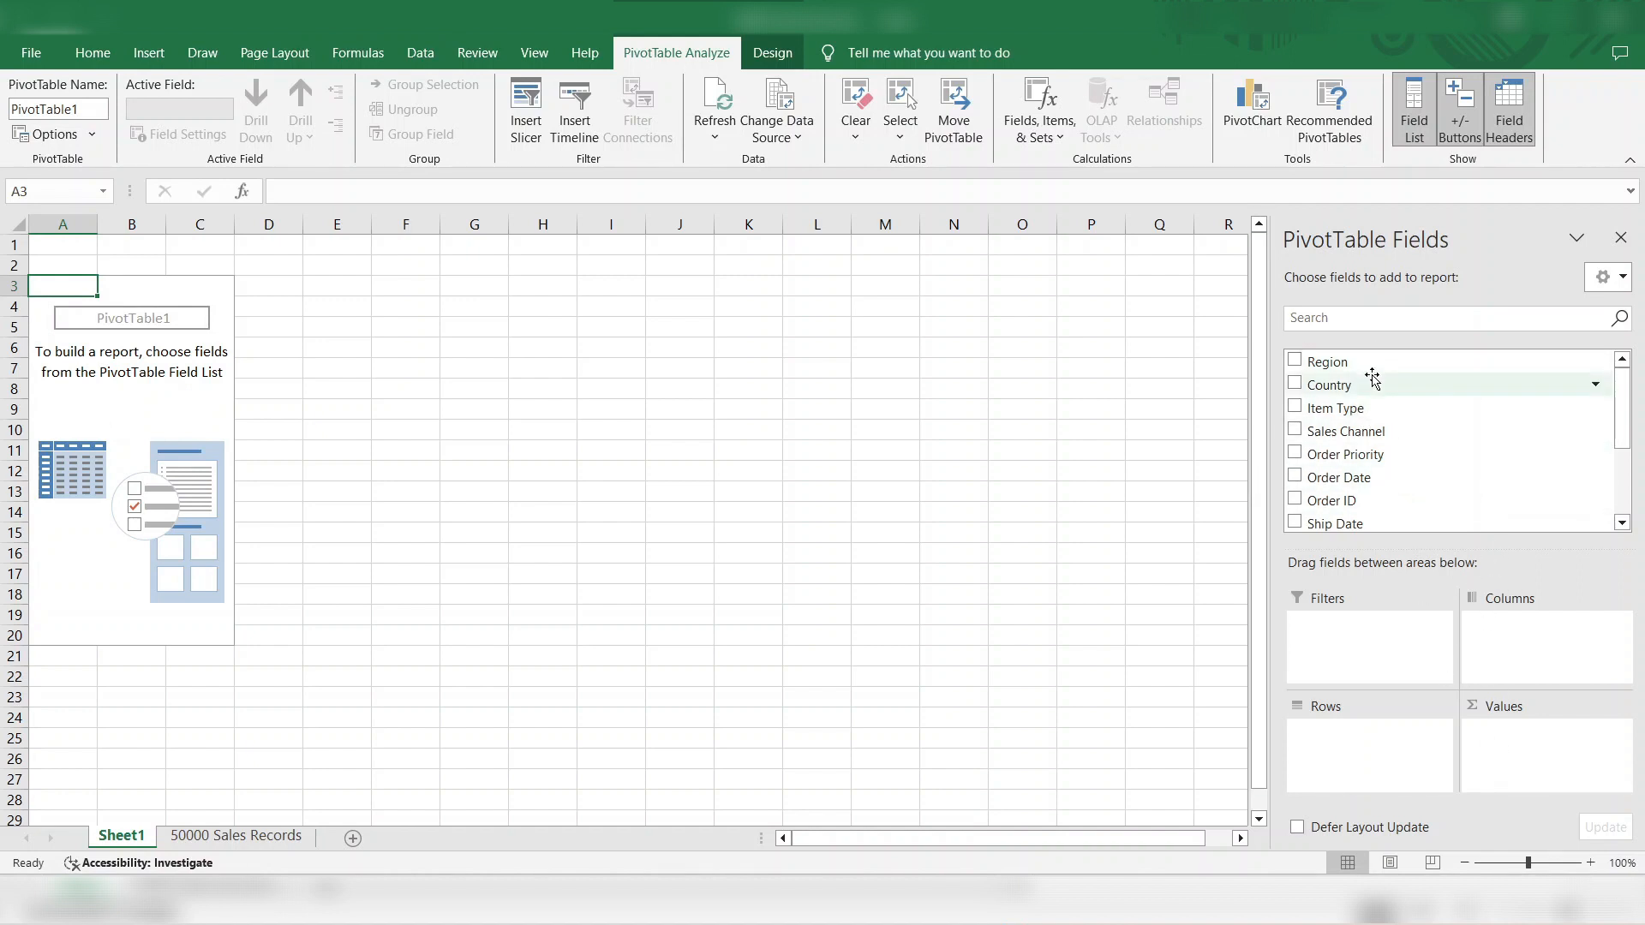
Step: Check the header row of the sales records, and add the Region field to the pivot table's rows
{"action": "left_click", "coordinate": [253, 837]}
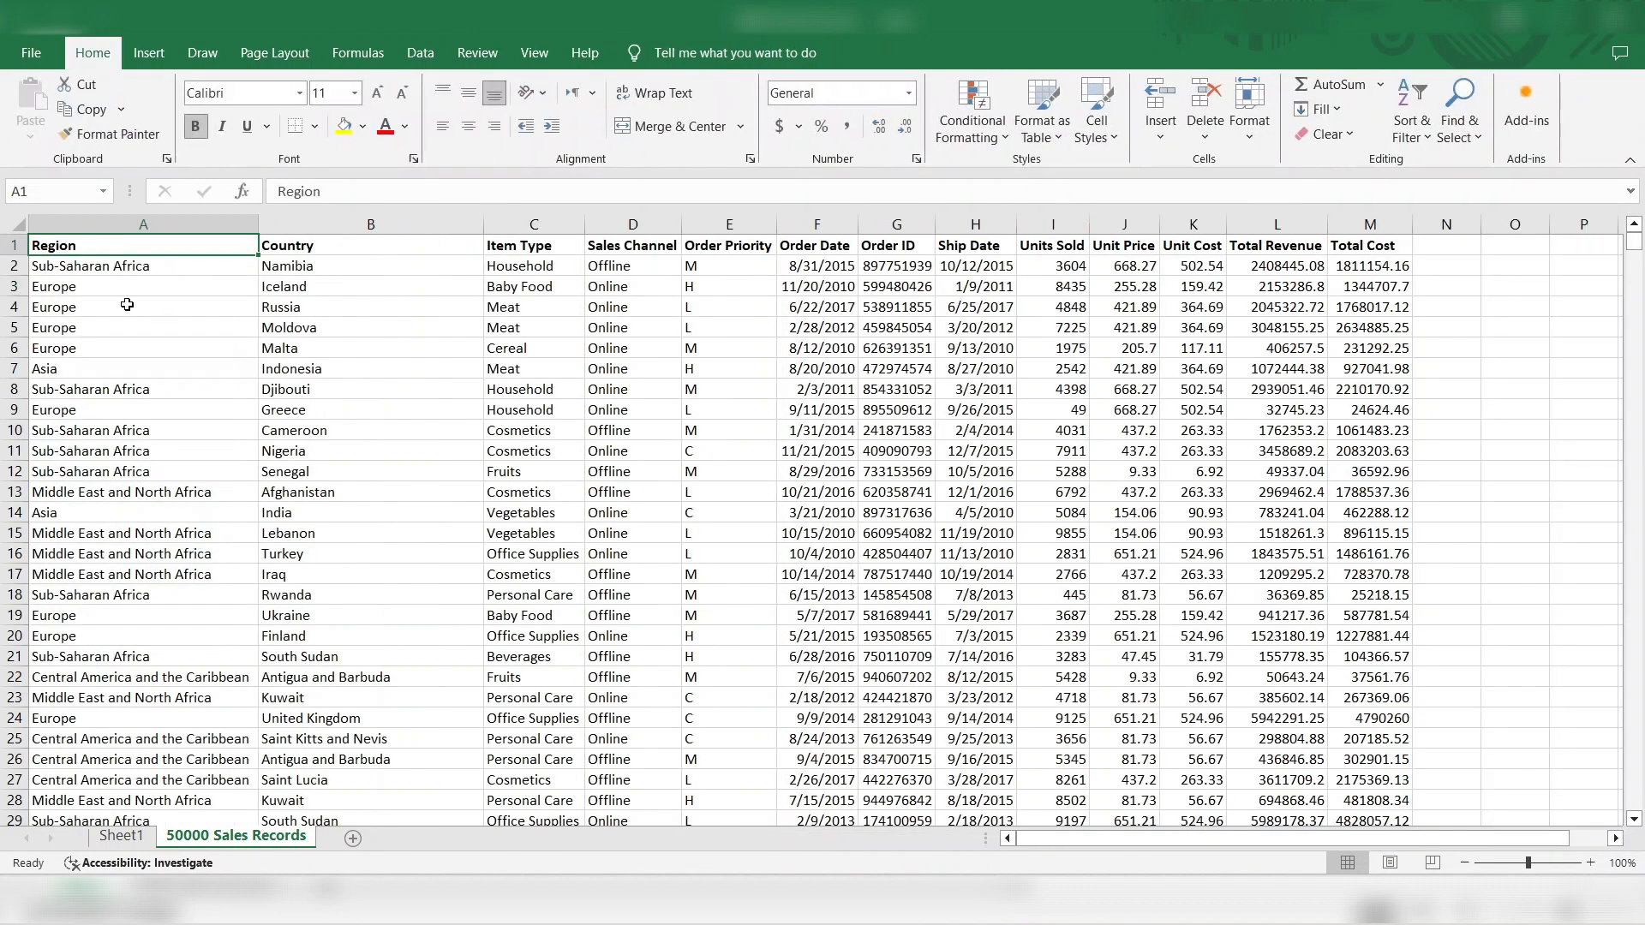
{"action": "key", "text": "shift+space"}
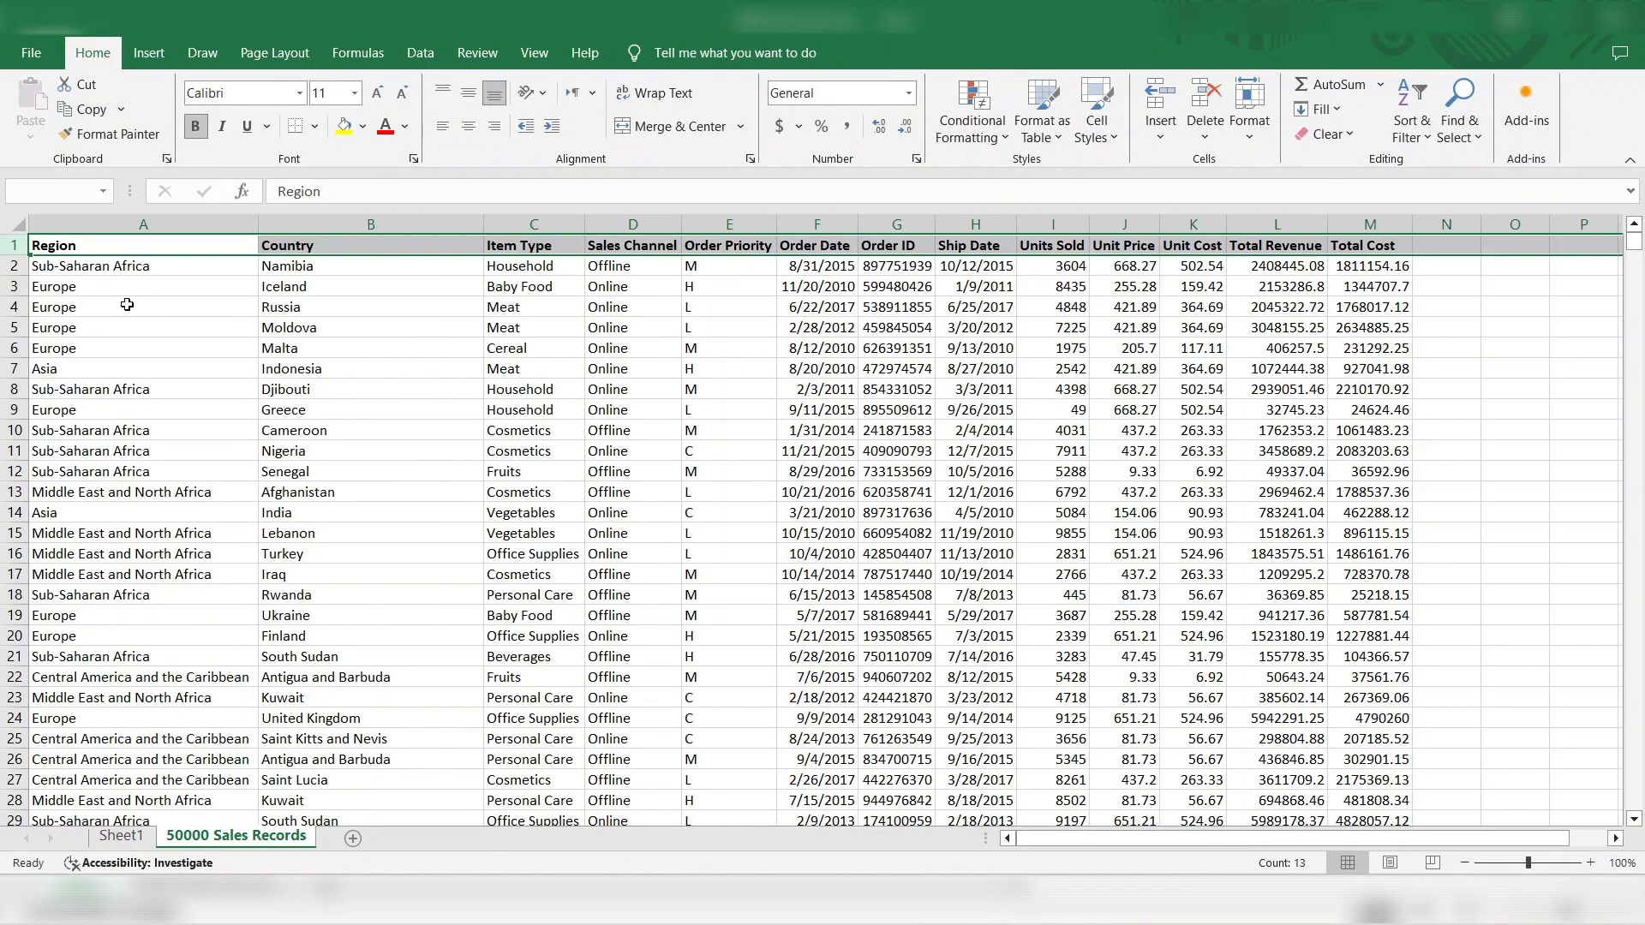
{"action": "left_click", "coordinate": [112, 837]}
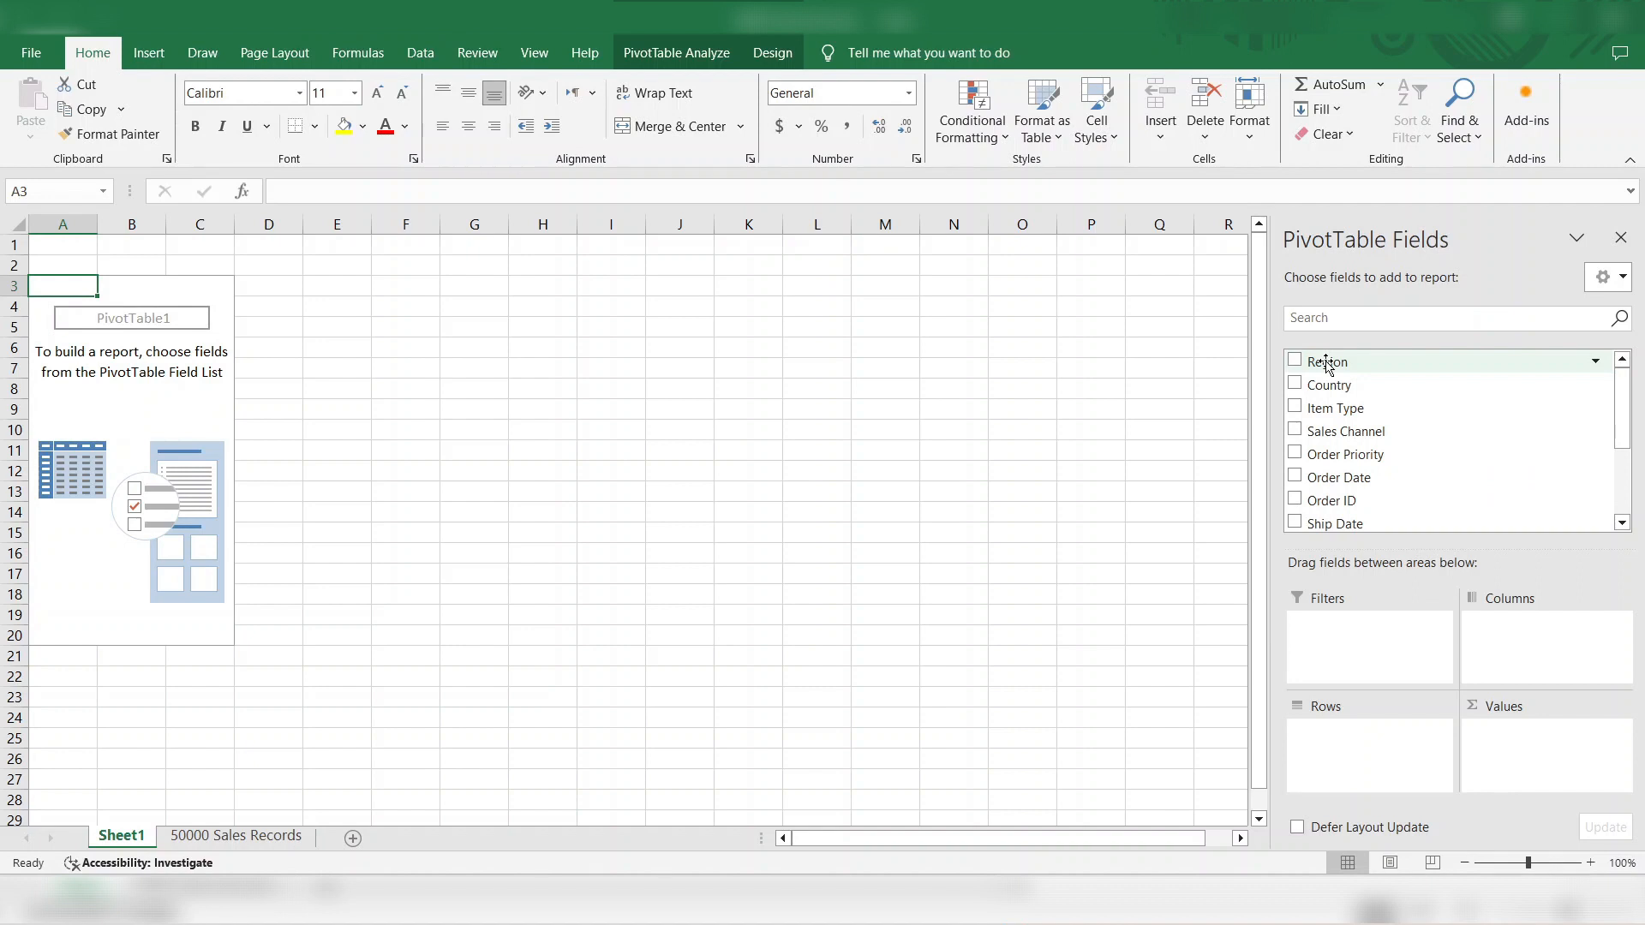
{"action": "left_click_drag", "start_coordinate": [1326, 364], "coordinate": [1352, 760]}
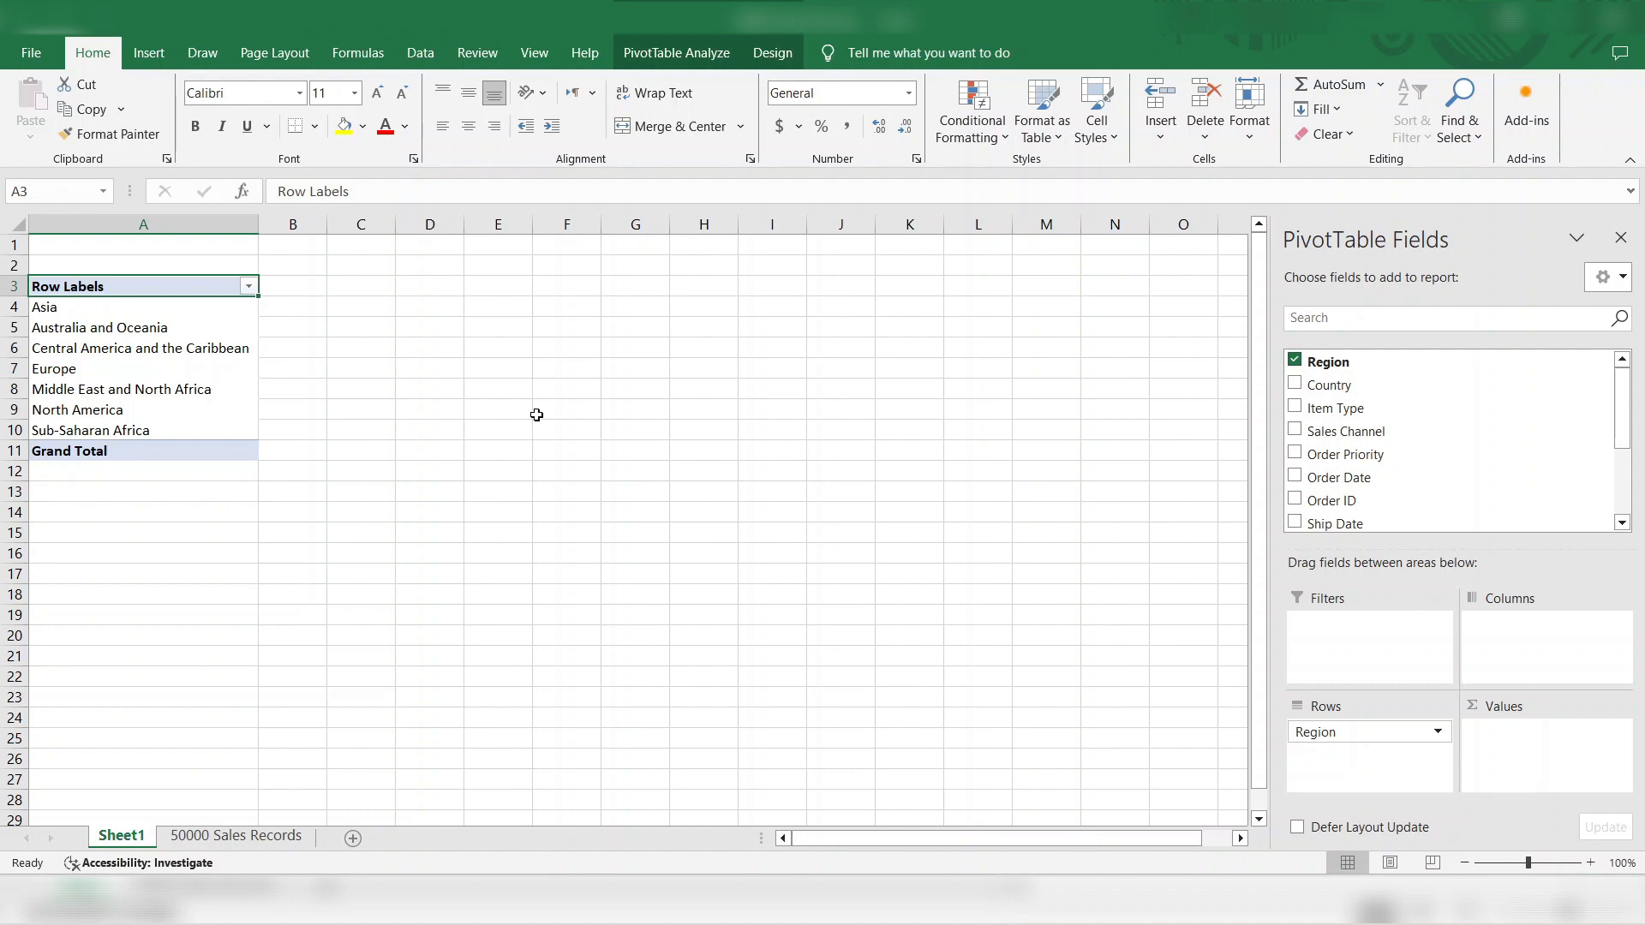
Step: Check the Total Revenue column in the sales records, and add that field to the pivot table's values as a sum
{"action": "left_click", "coordinate": [274, 838]}
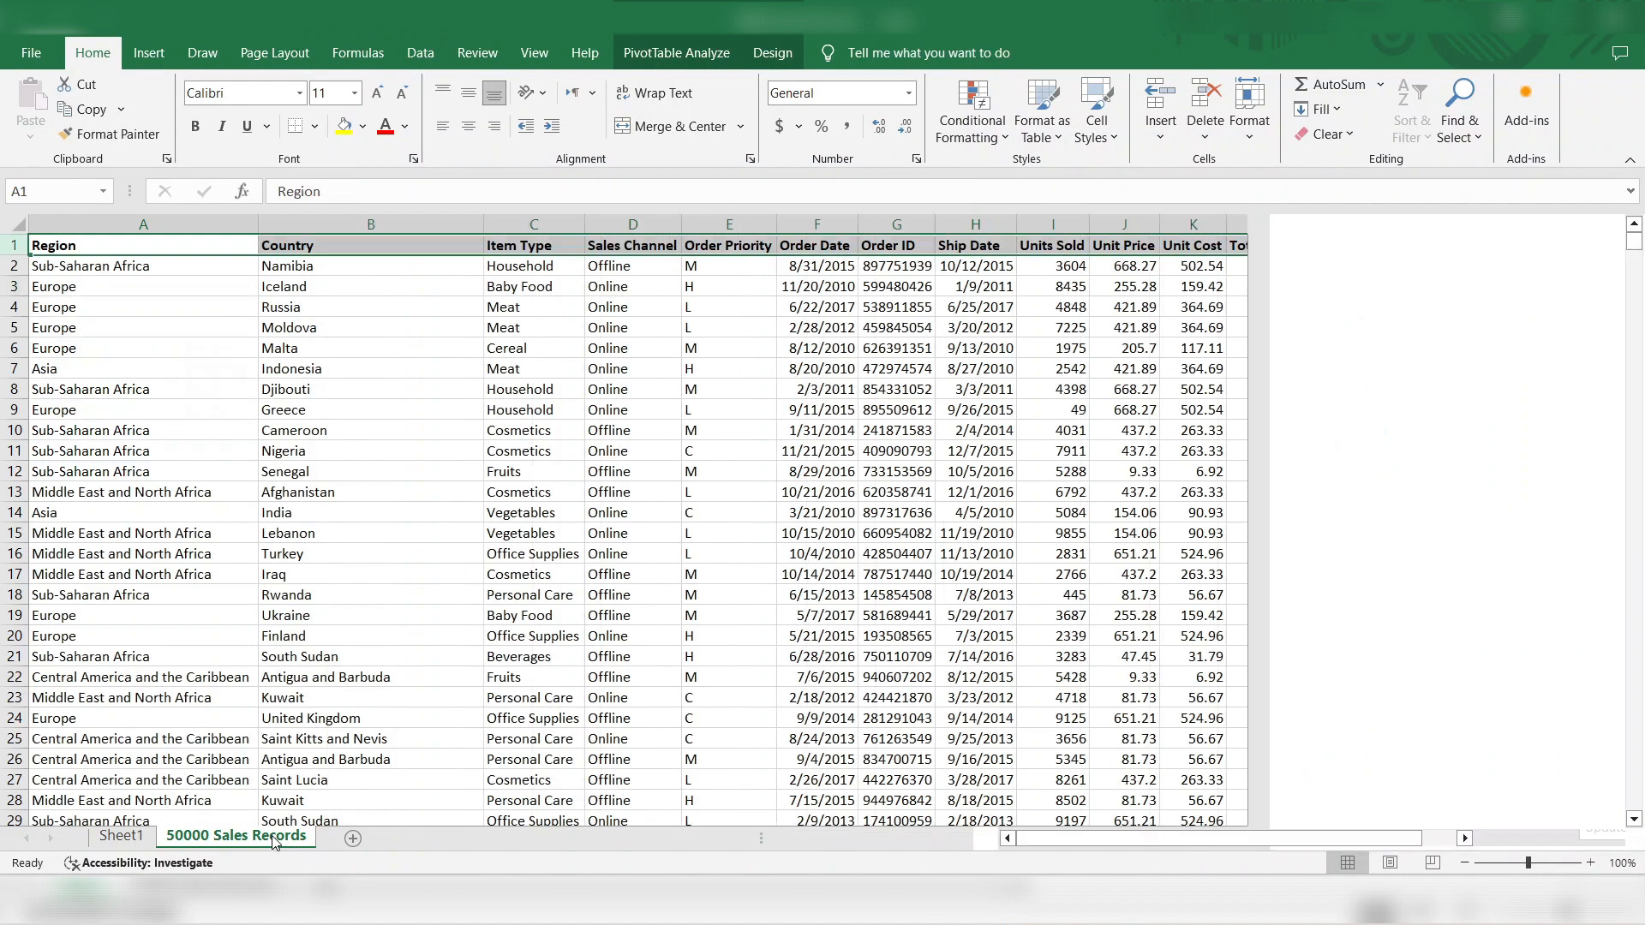
{"action": "left_click", "coordinate": [1276, 224]}
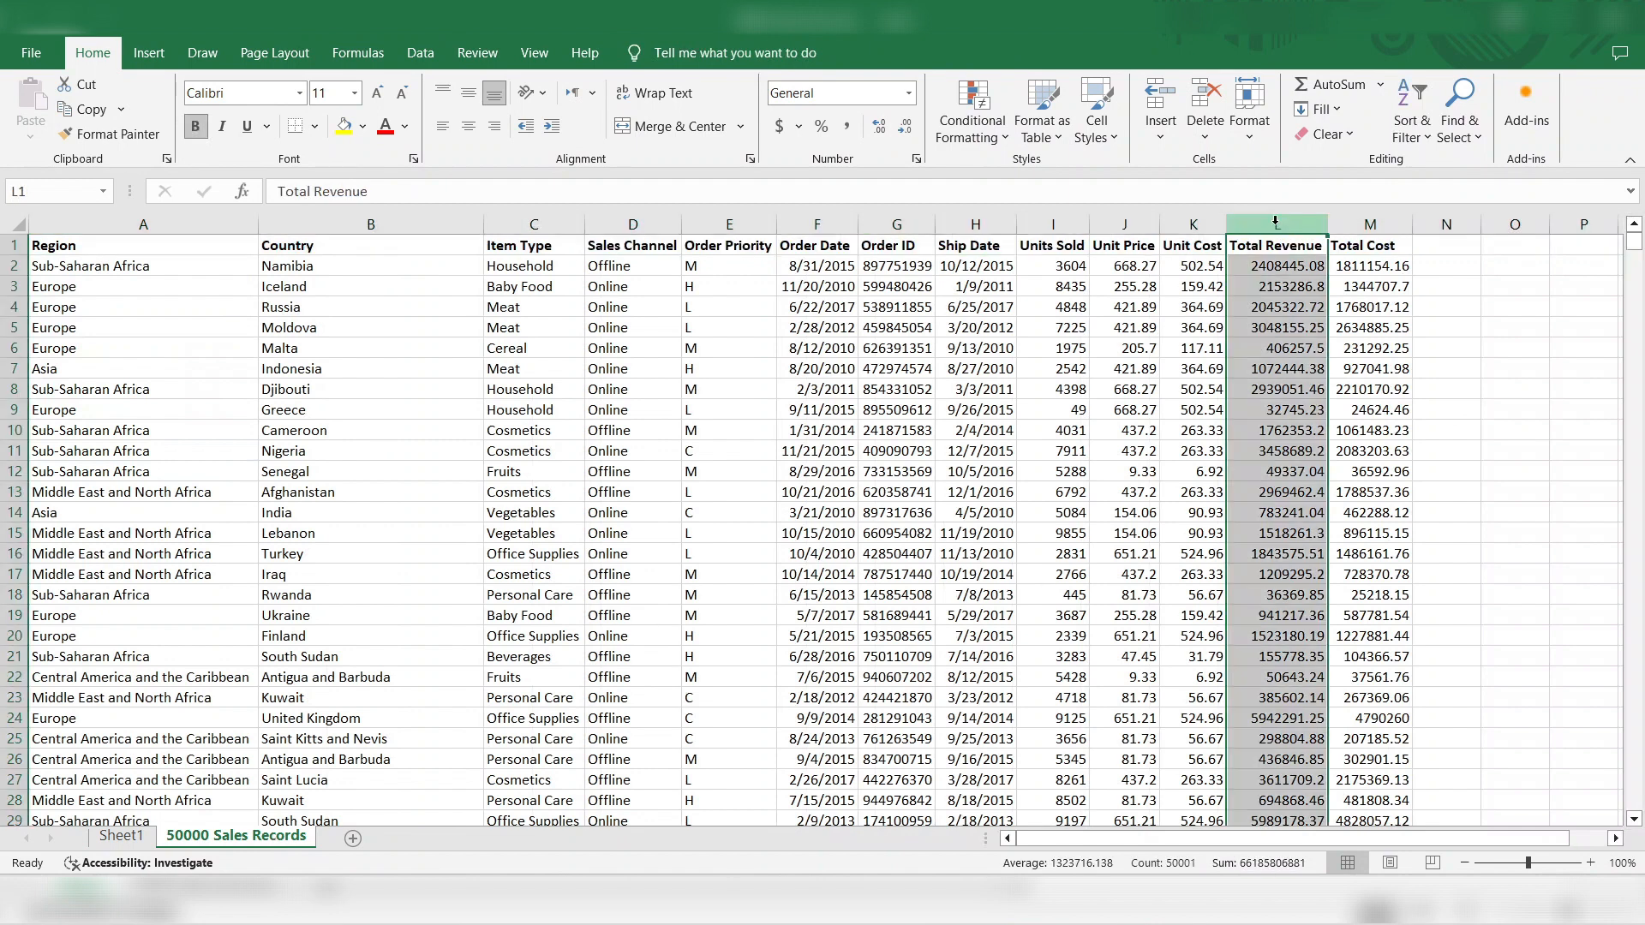
{"action": "left_click", "coordinate": [1293, 294]}
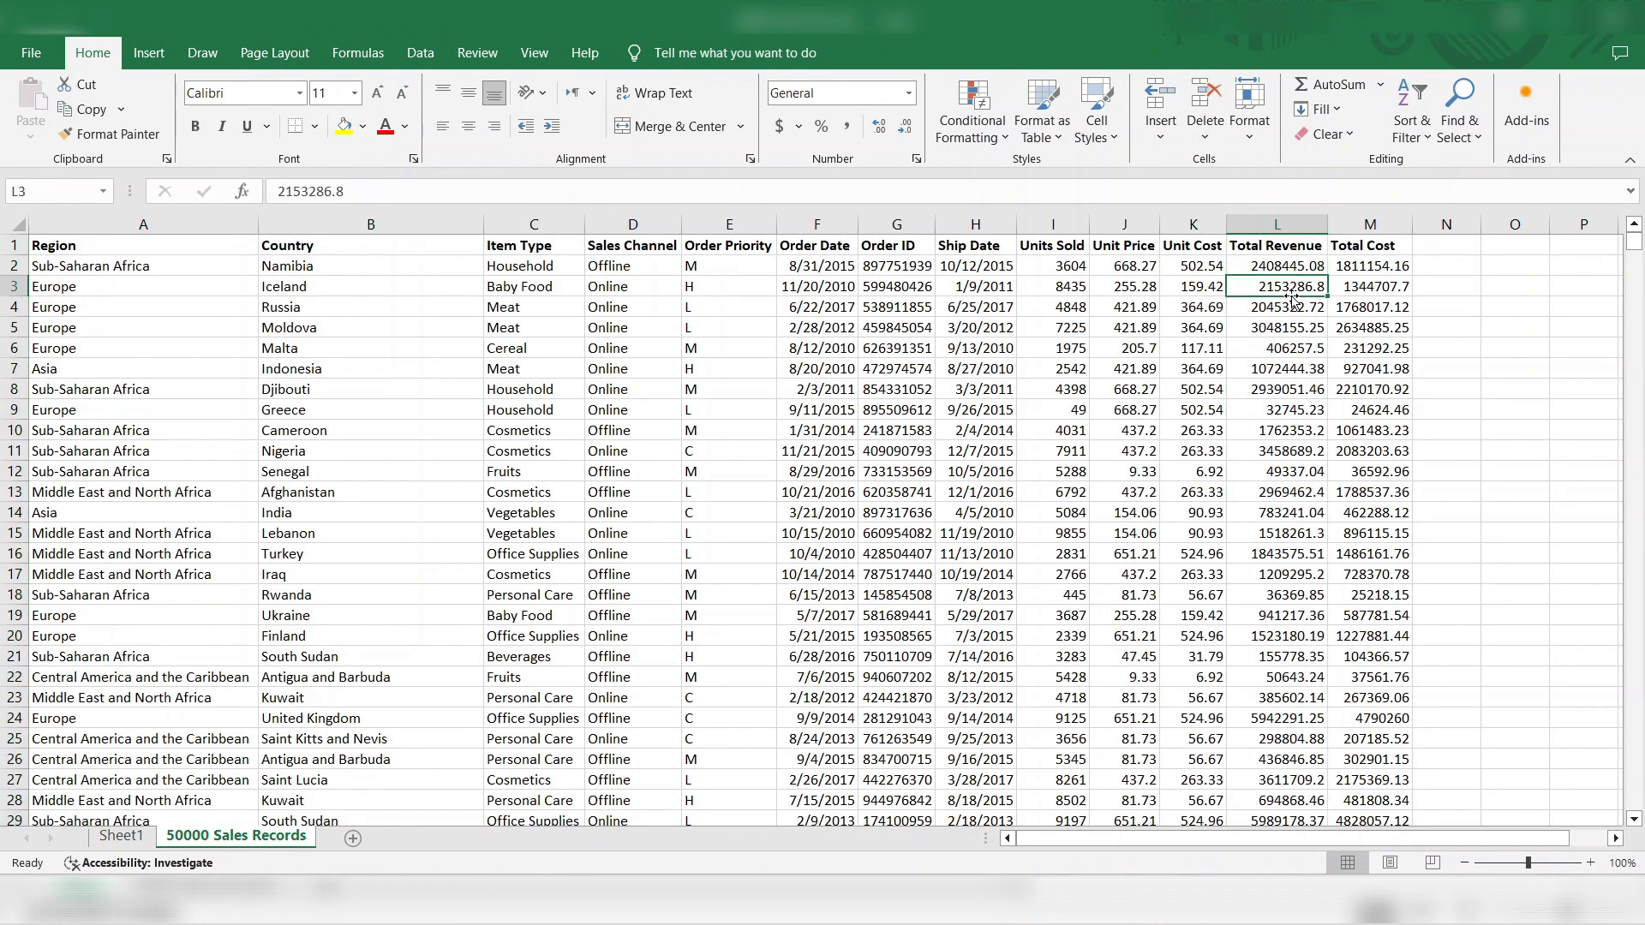
{"action": "left_click", "coordinate": [133, 835]}
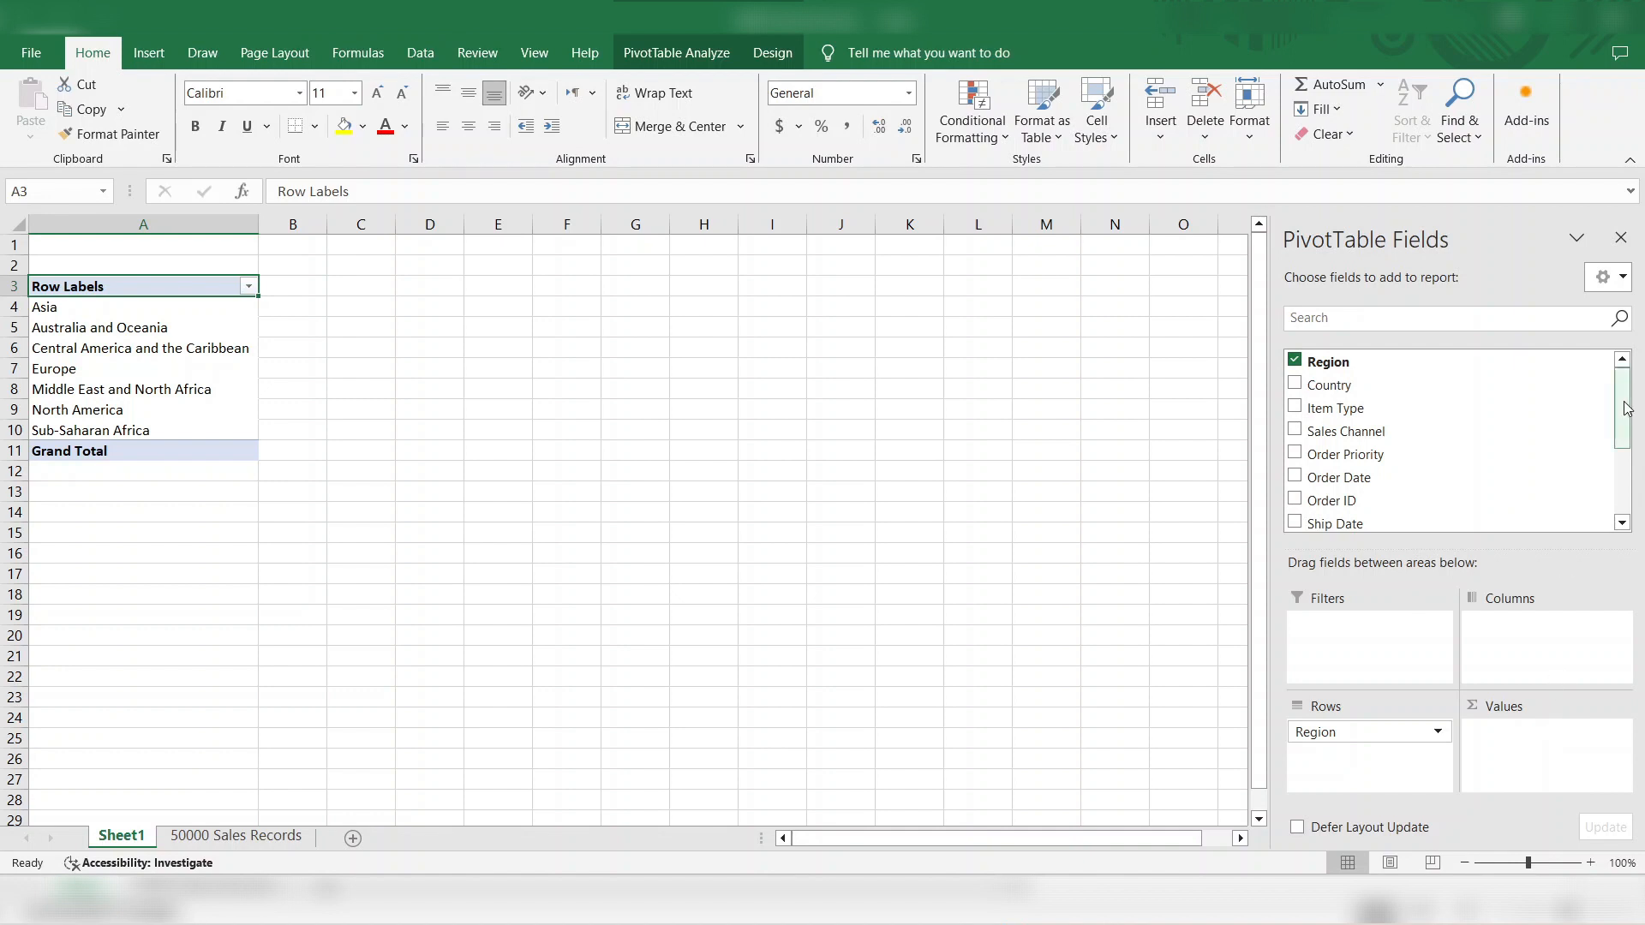
{"action": "left_click_drag", "start_coordinate": [1622, 396], "coordinate": [1612, 573]}
{"action": "left_click_drag", "start_coordinate": [1384, 472], "coordinate": [1592, 779]}
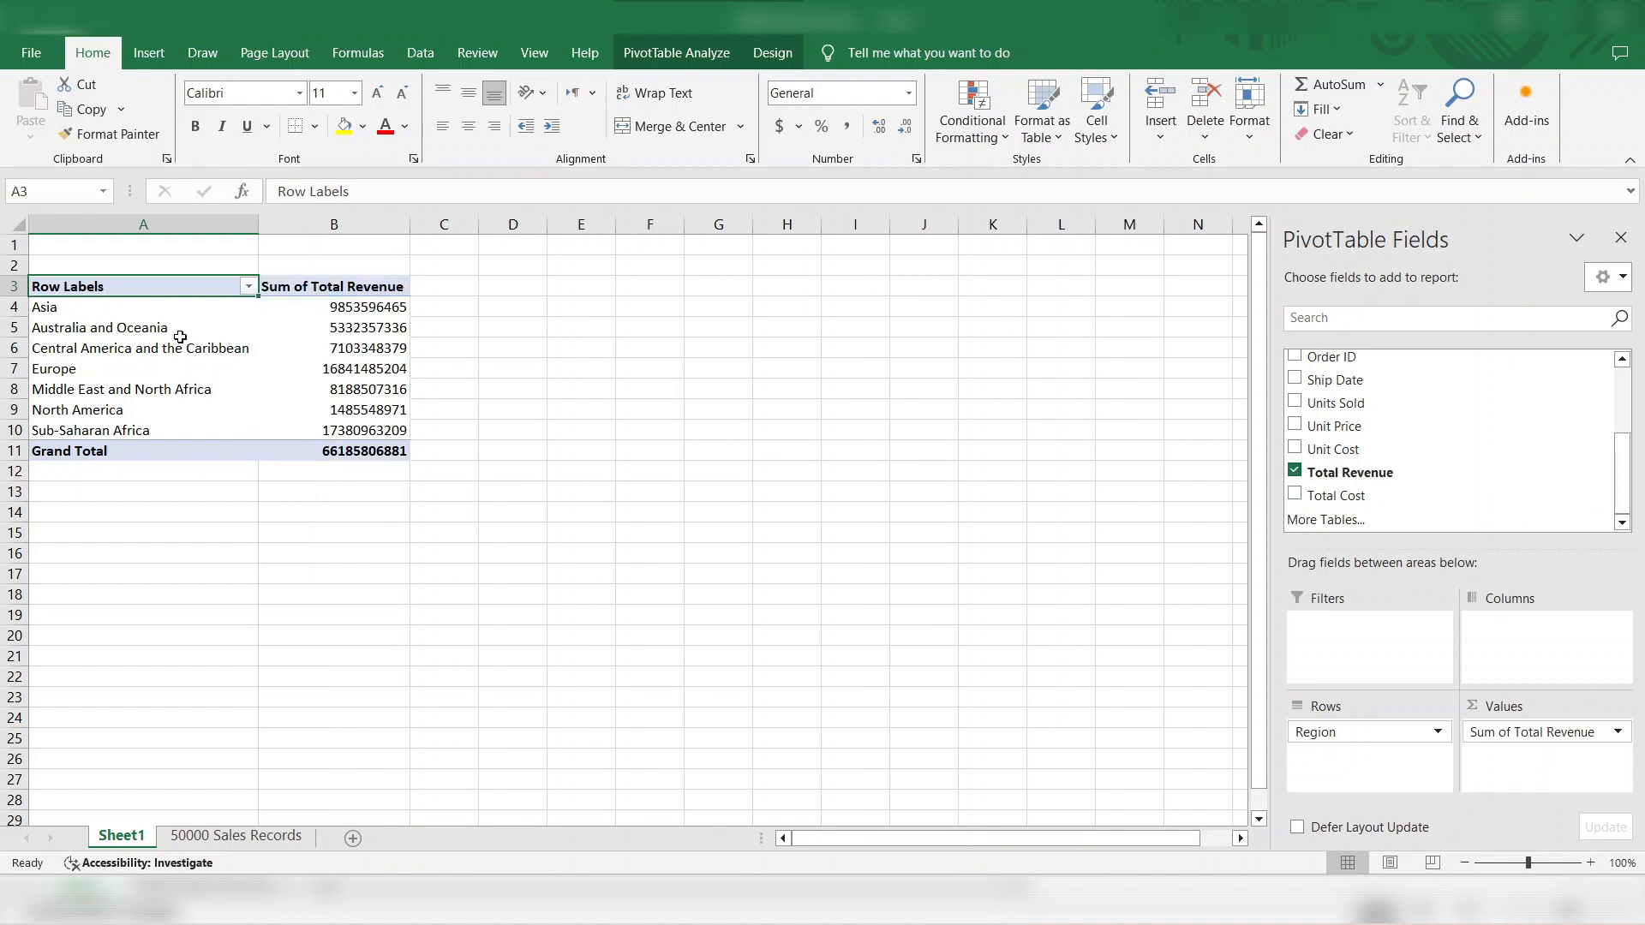
{"action": "left_click", "coordinate": [47, 310]}
{"action": "mouse_move", "coordinate": [387, 309]}
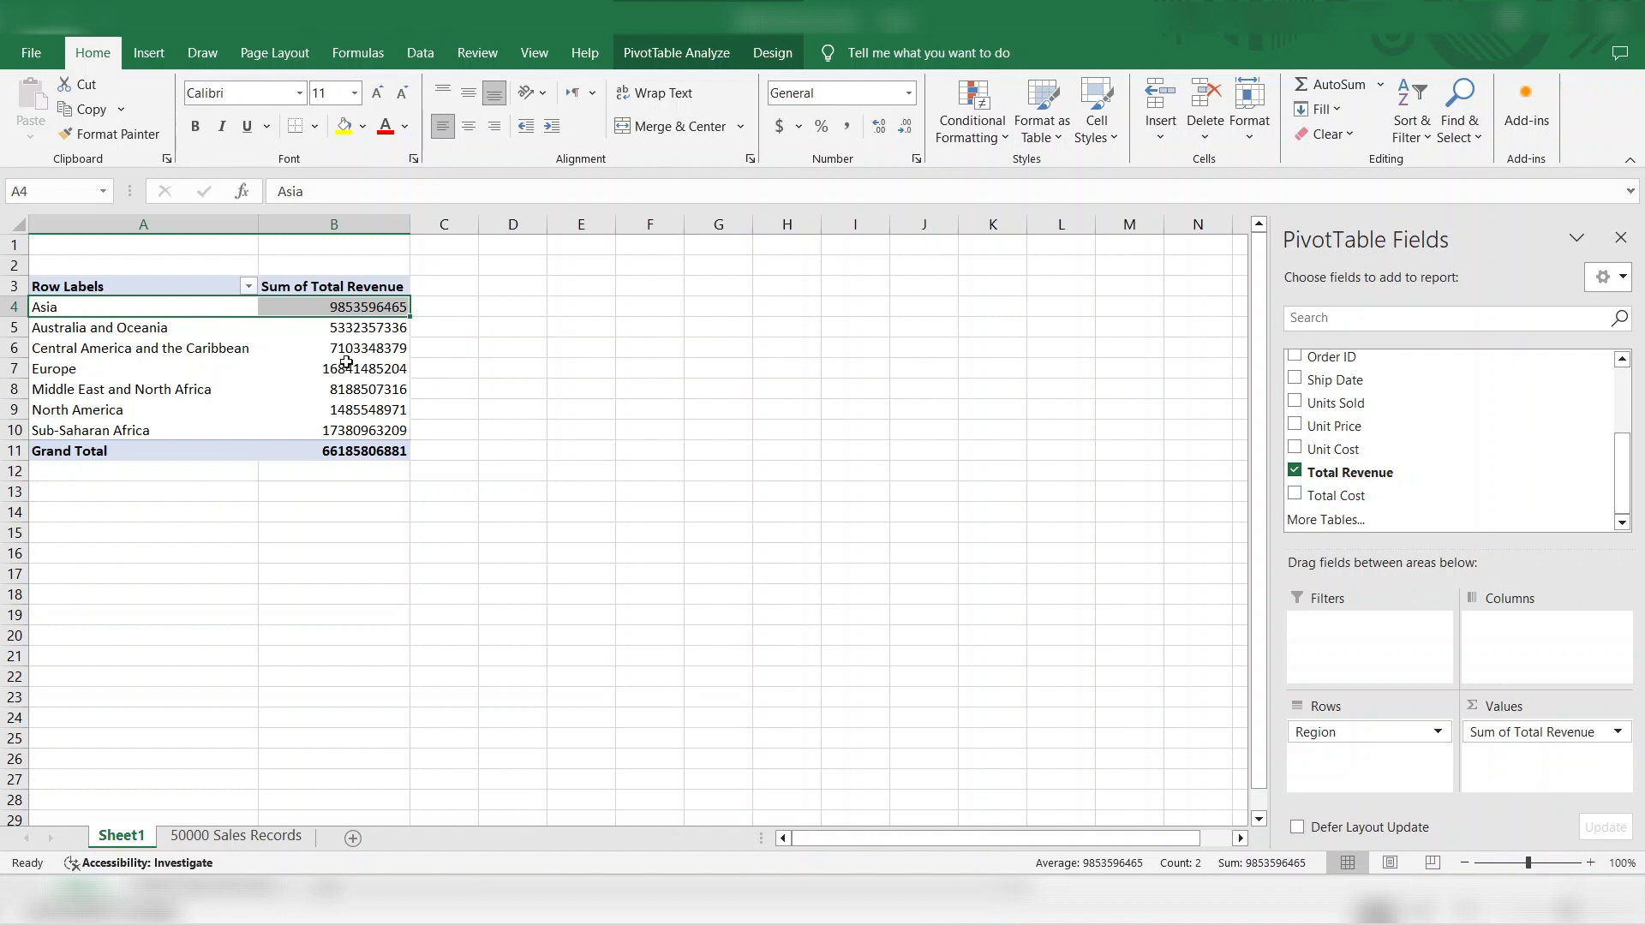
{"action": "left_click", "coordinate": [516, 350]}
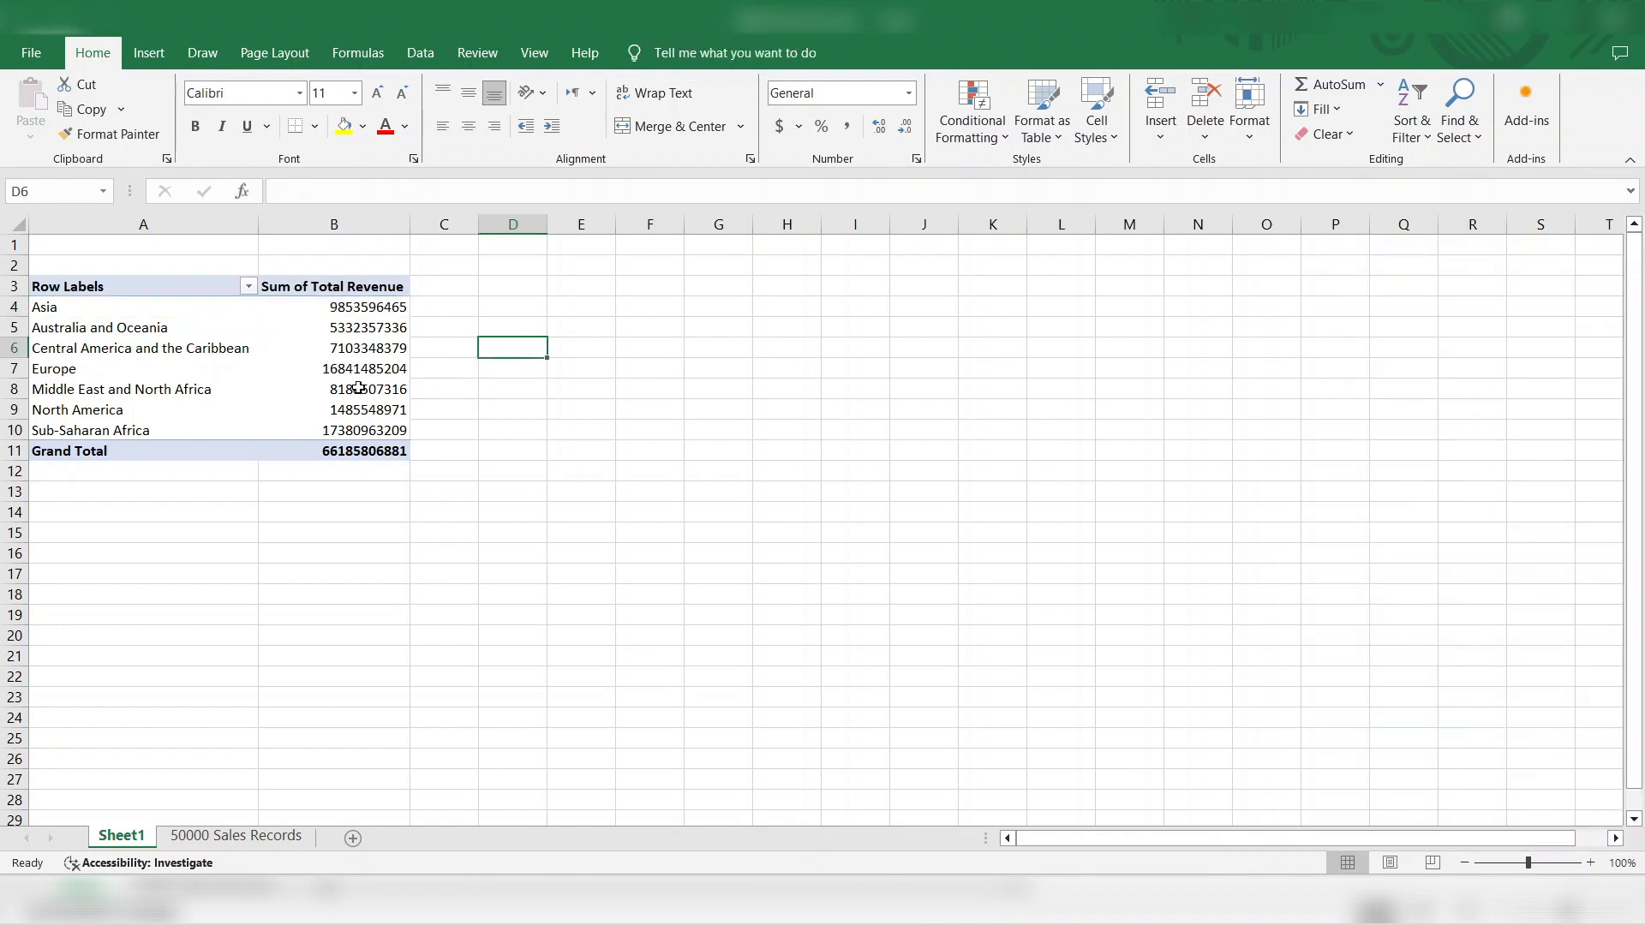
Step: Try the Number format with 0 decimal places and a thousands separator on the Sum of Total Revenue value field, and undo it
{"action": "mouse_move", "coordinate": [371, 374]}
{"action": "mouse_move", "coordinate": [349, 347]}
{"action": "left_click", "coordinate": [384, 334]}
{"action": "right_click", "coordinate": [384, 335]}
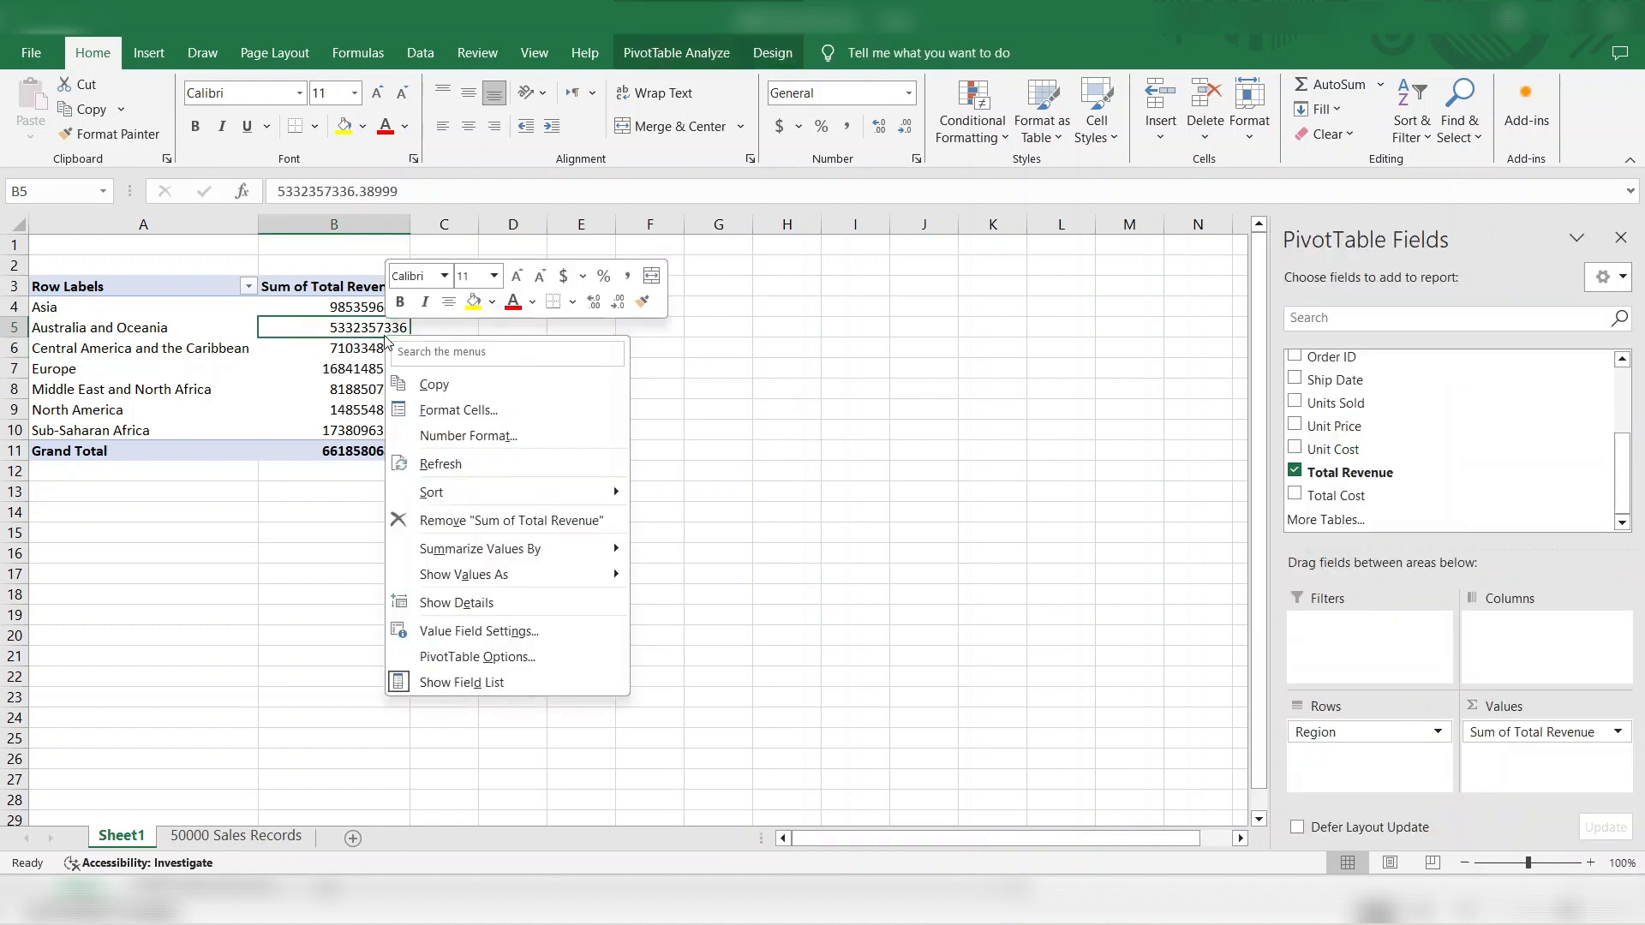
{"action": "left_click", "coordinate": [504, 632]}
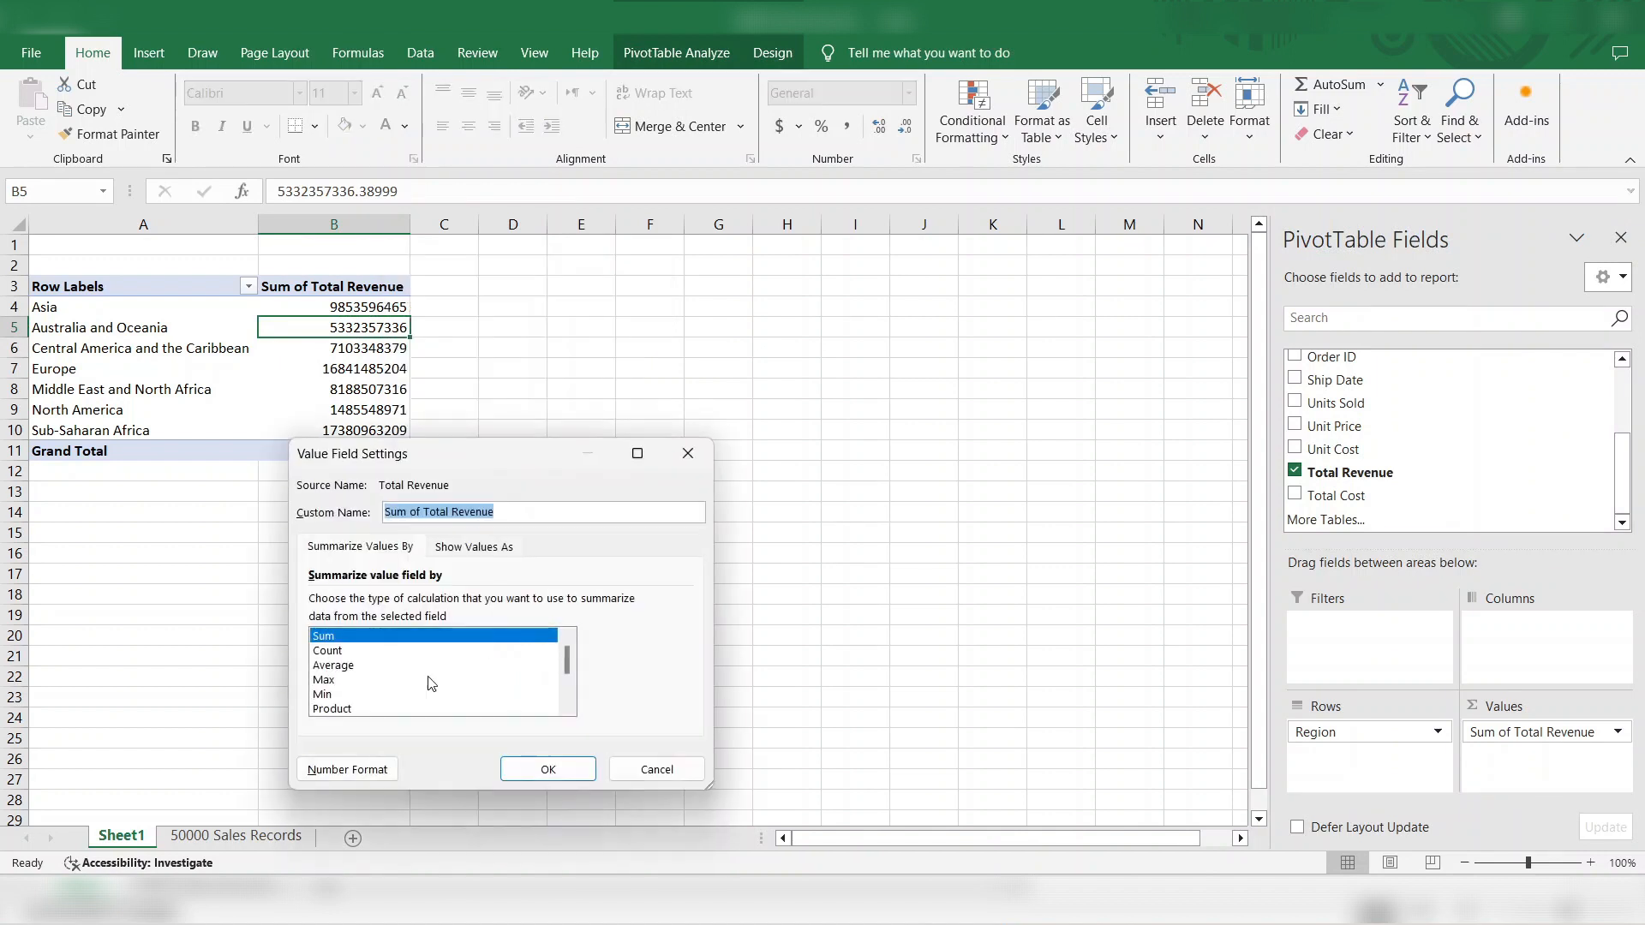
{"action": "left_click", "coordinate": [342, 769]}
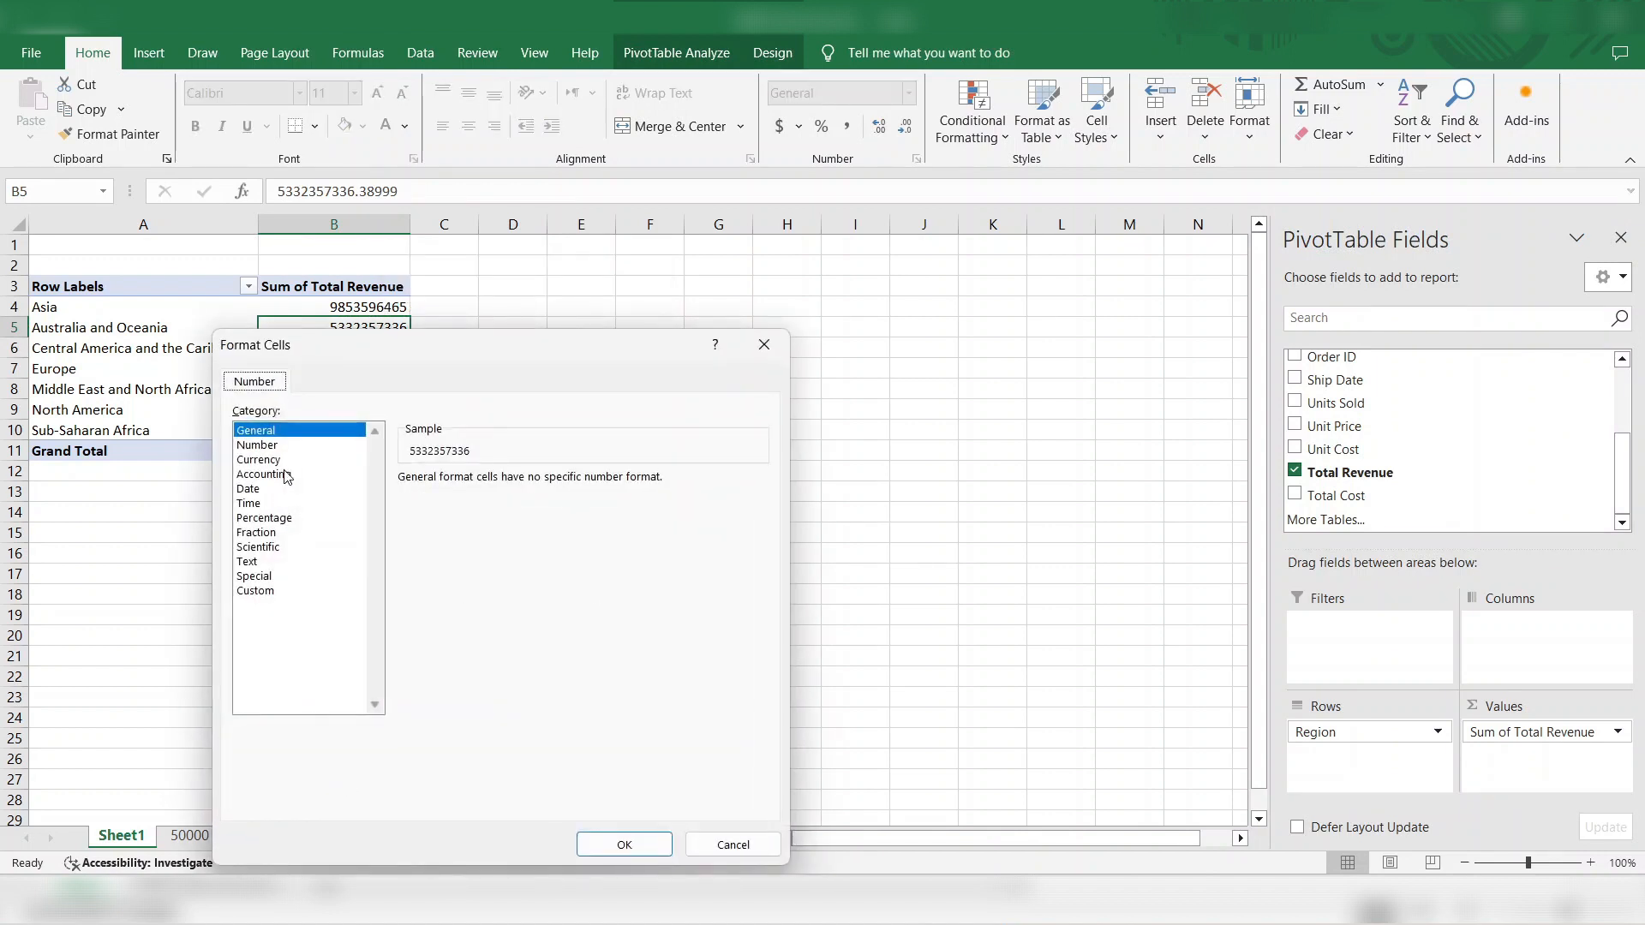
{"action": "left_click", "coordinate": [277, 445]}
{"action": "left_click", "coordinate": [444, 507]}
{"action": "key", "text": "shift+Tab"}
{"action": "key", "text": "BackSpace"}
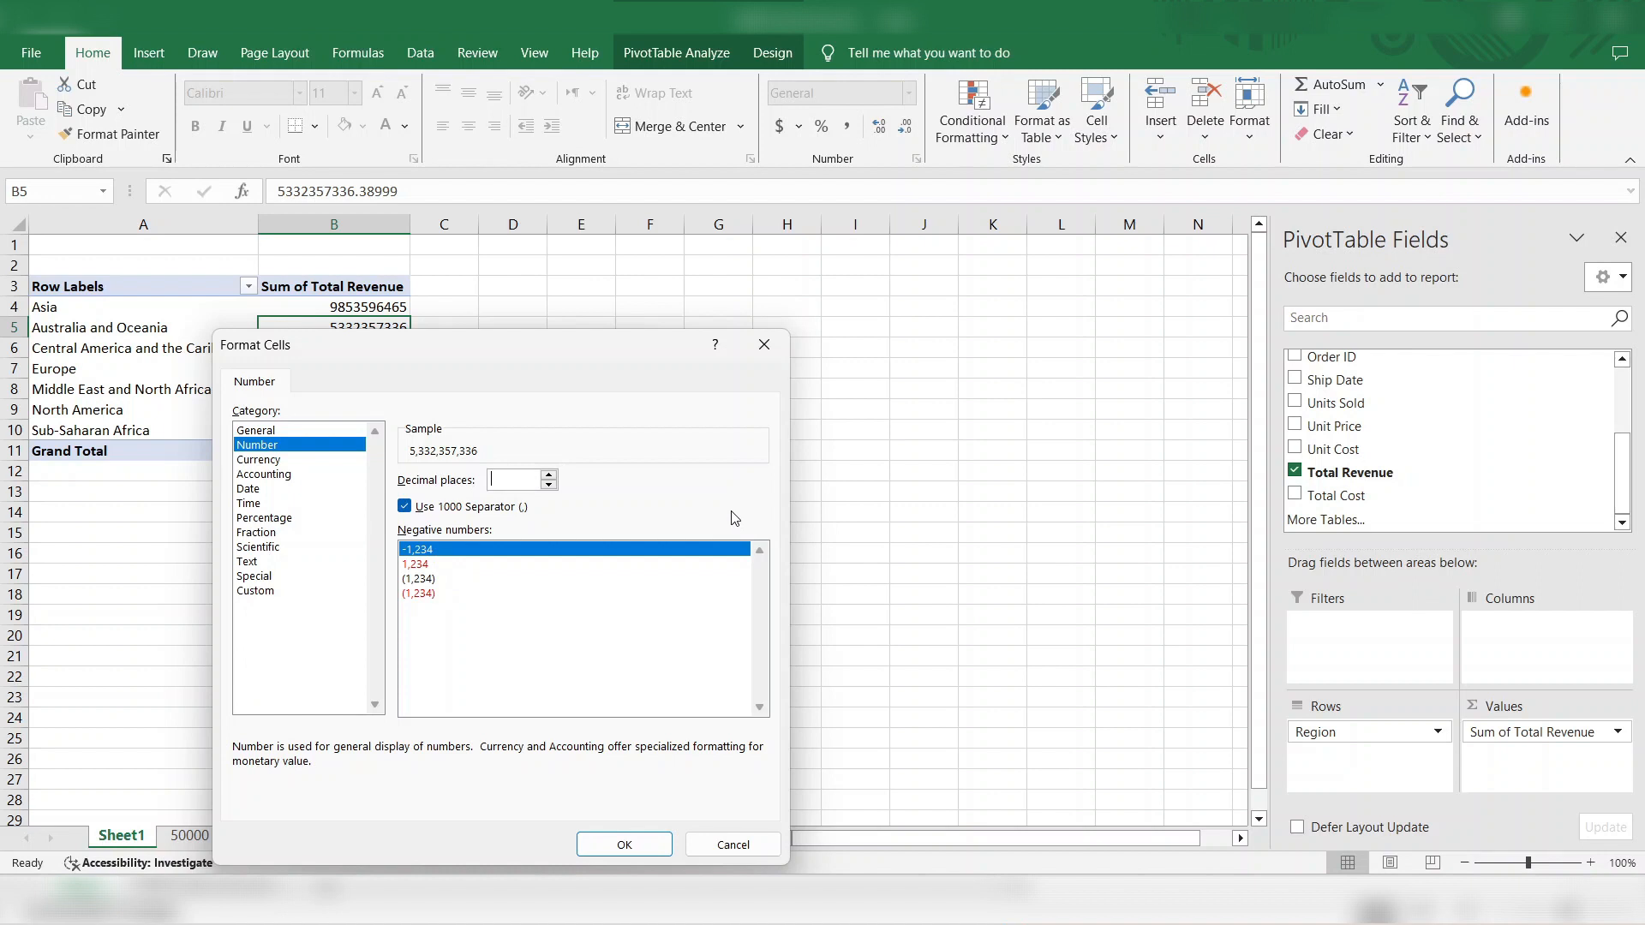
{"action": "type", "text": "0"}
{"action": "left_click", "coordinate": [623, 846]}
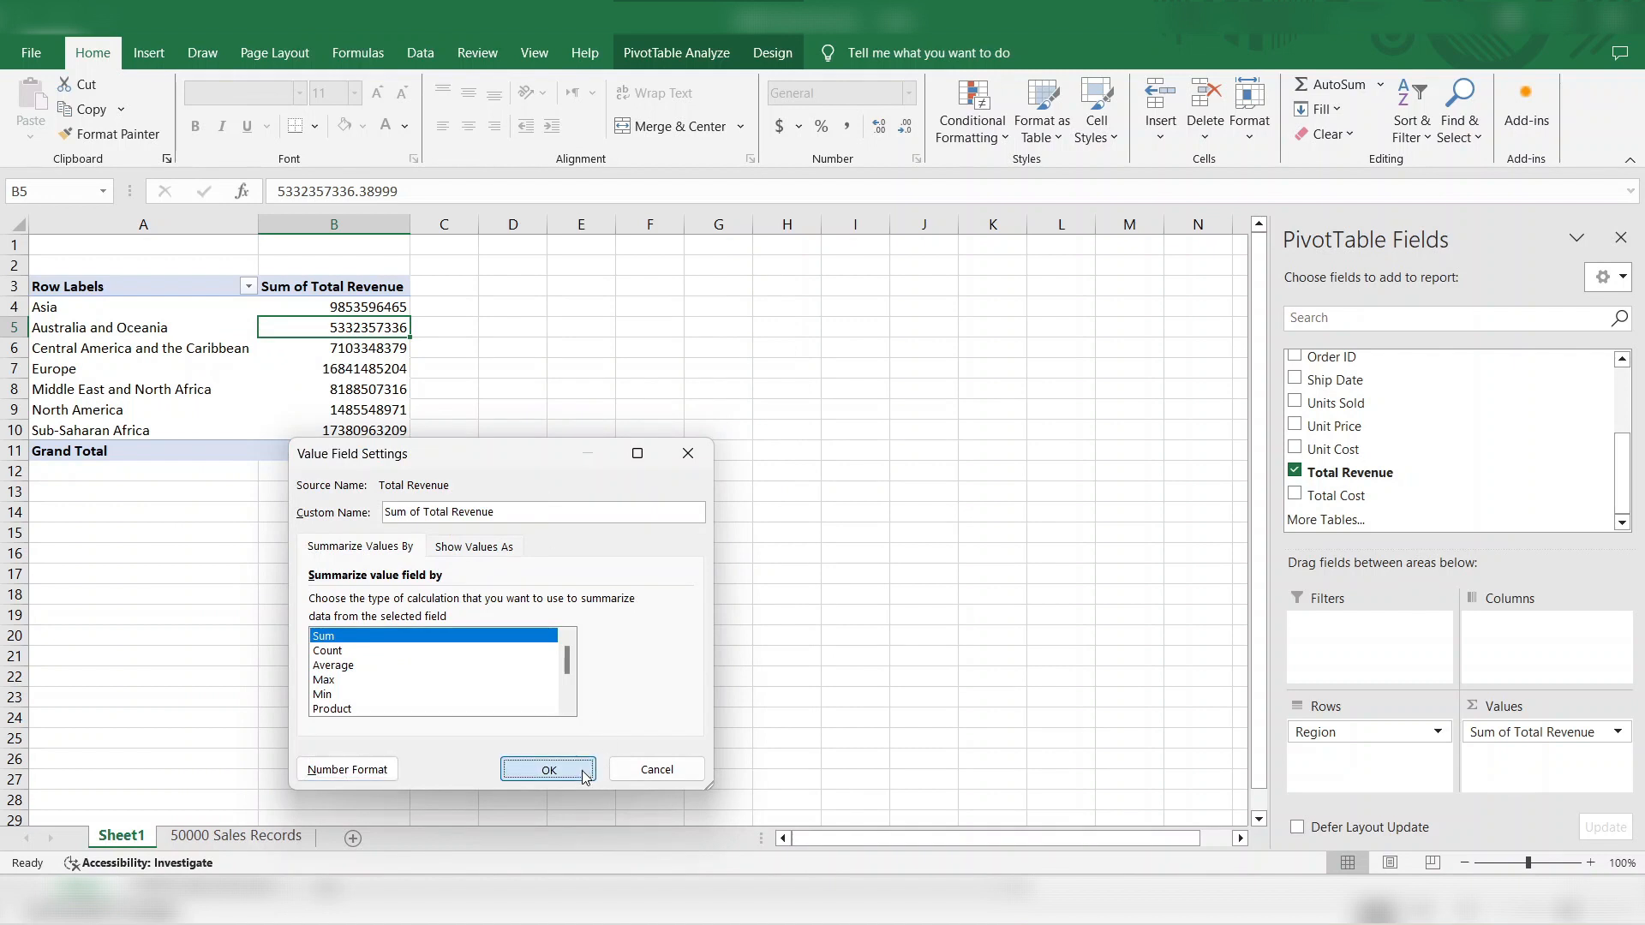
{"action": "left_click", "coordinate": [586, 777]}
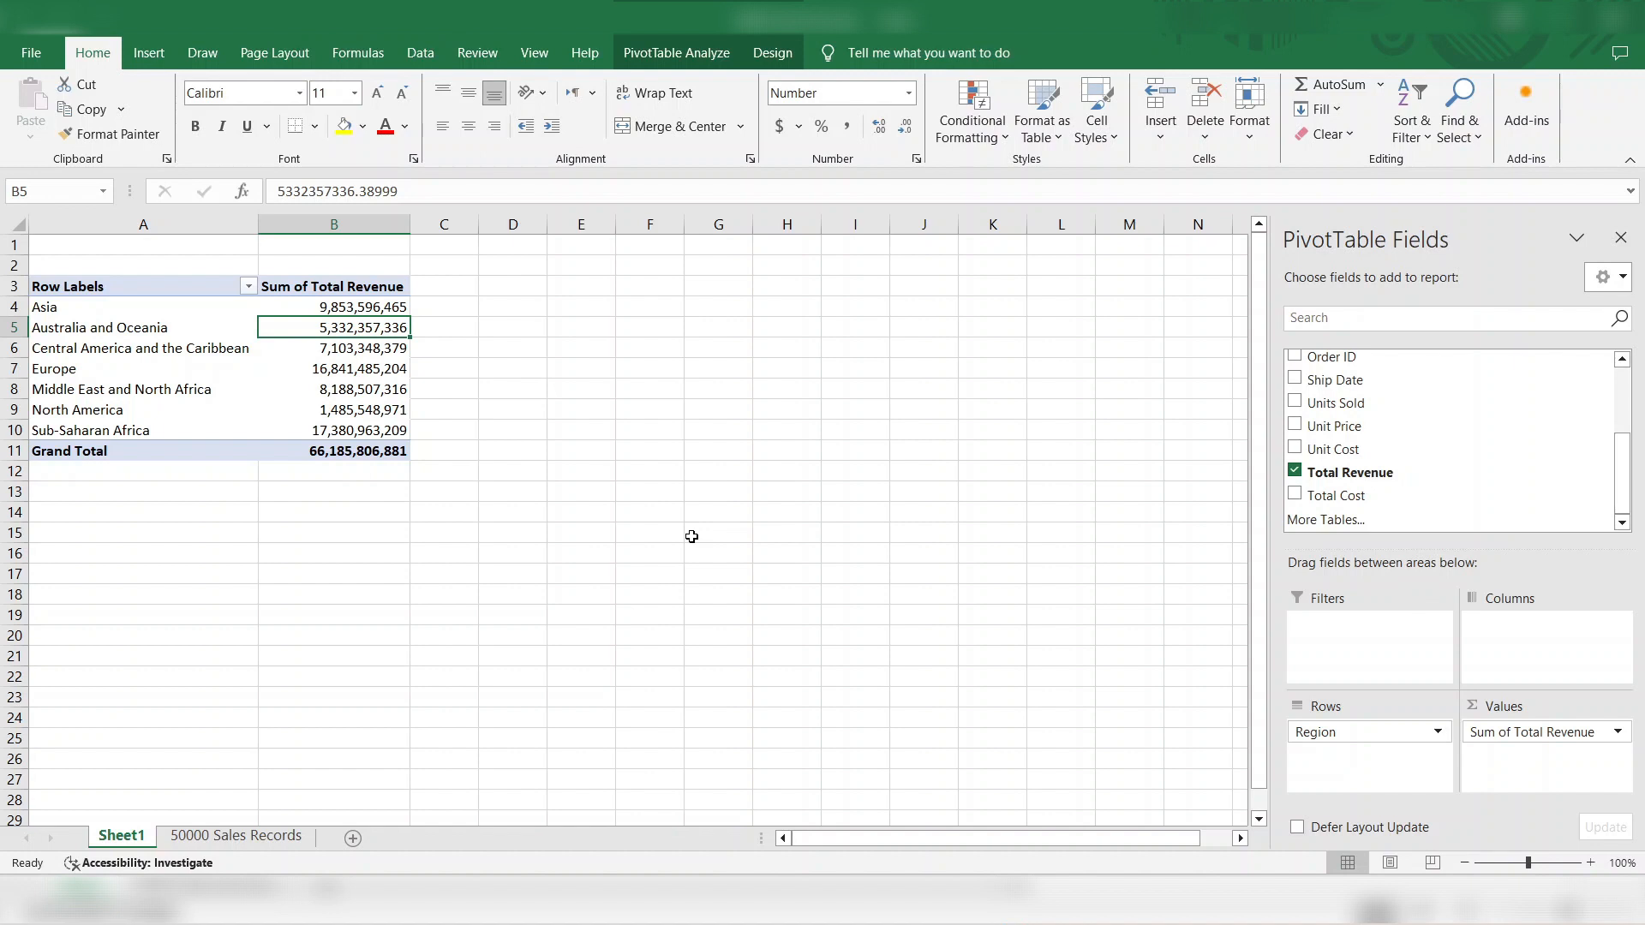
{"action": "key", "text": "ctrl+z"}
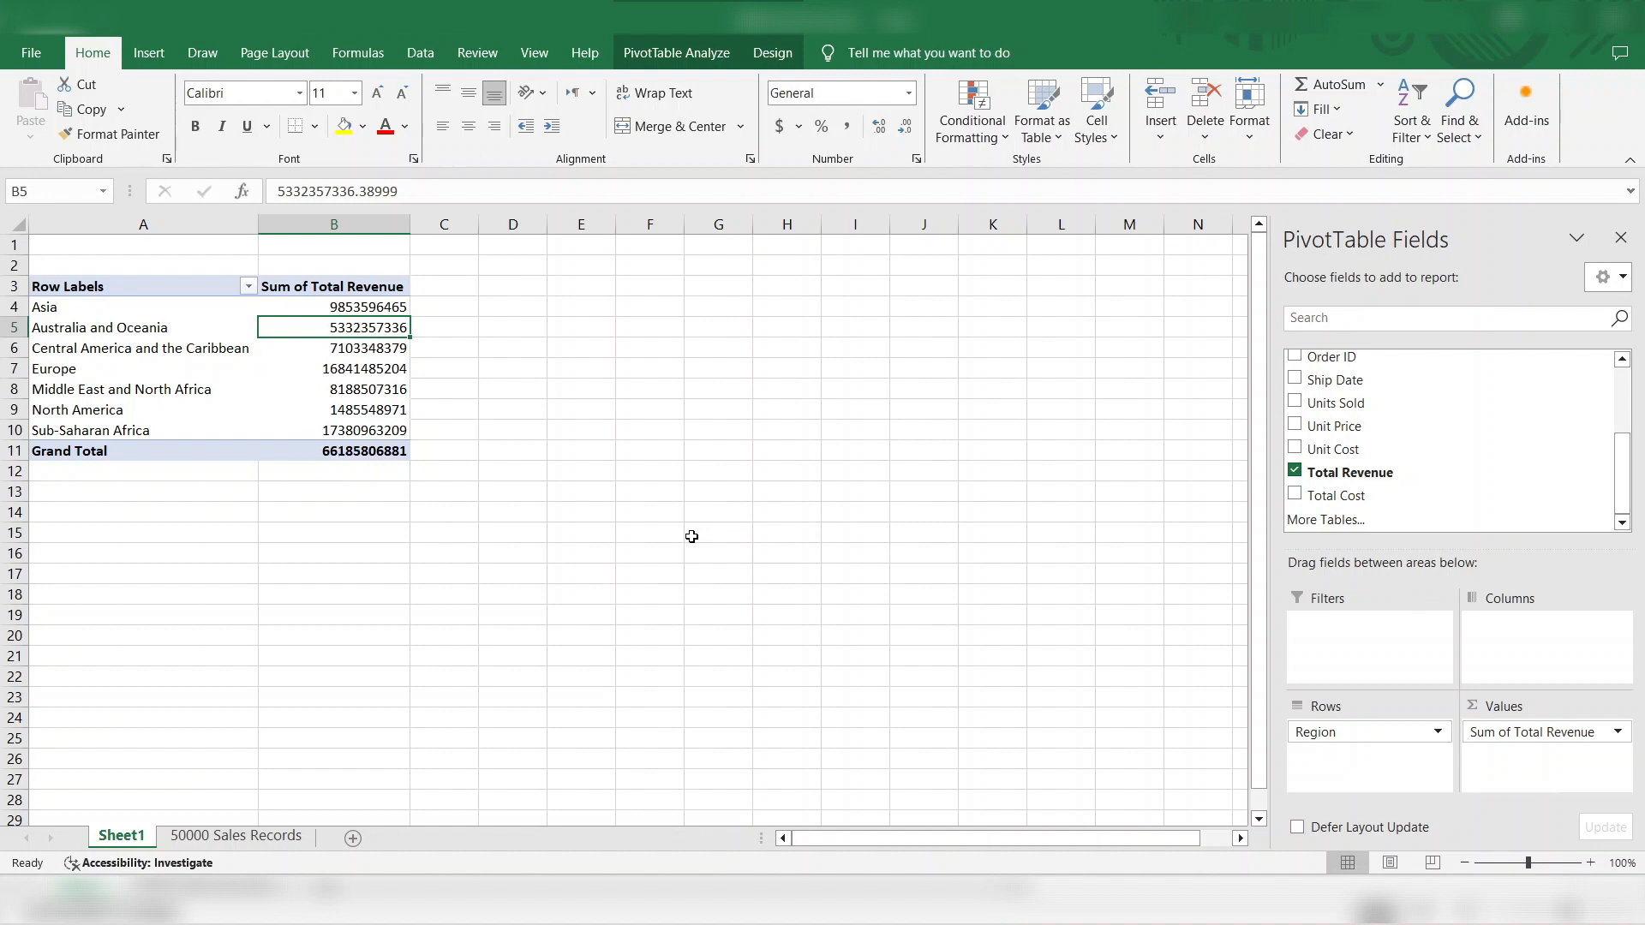
Step: Apply the comma number style without decimals to the Sum of Total Revenue column, cells B3 to B11
{"action": "key", "text": "Up"}
{"action": "key", "text": "Up"}
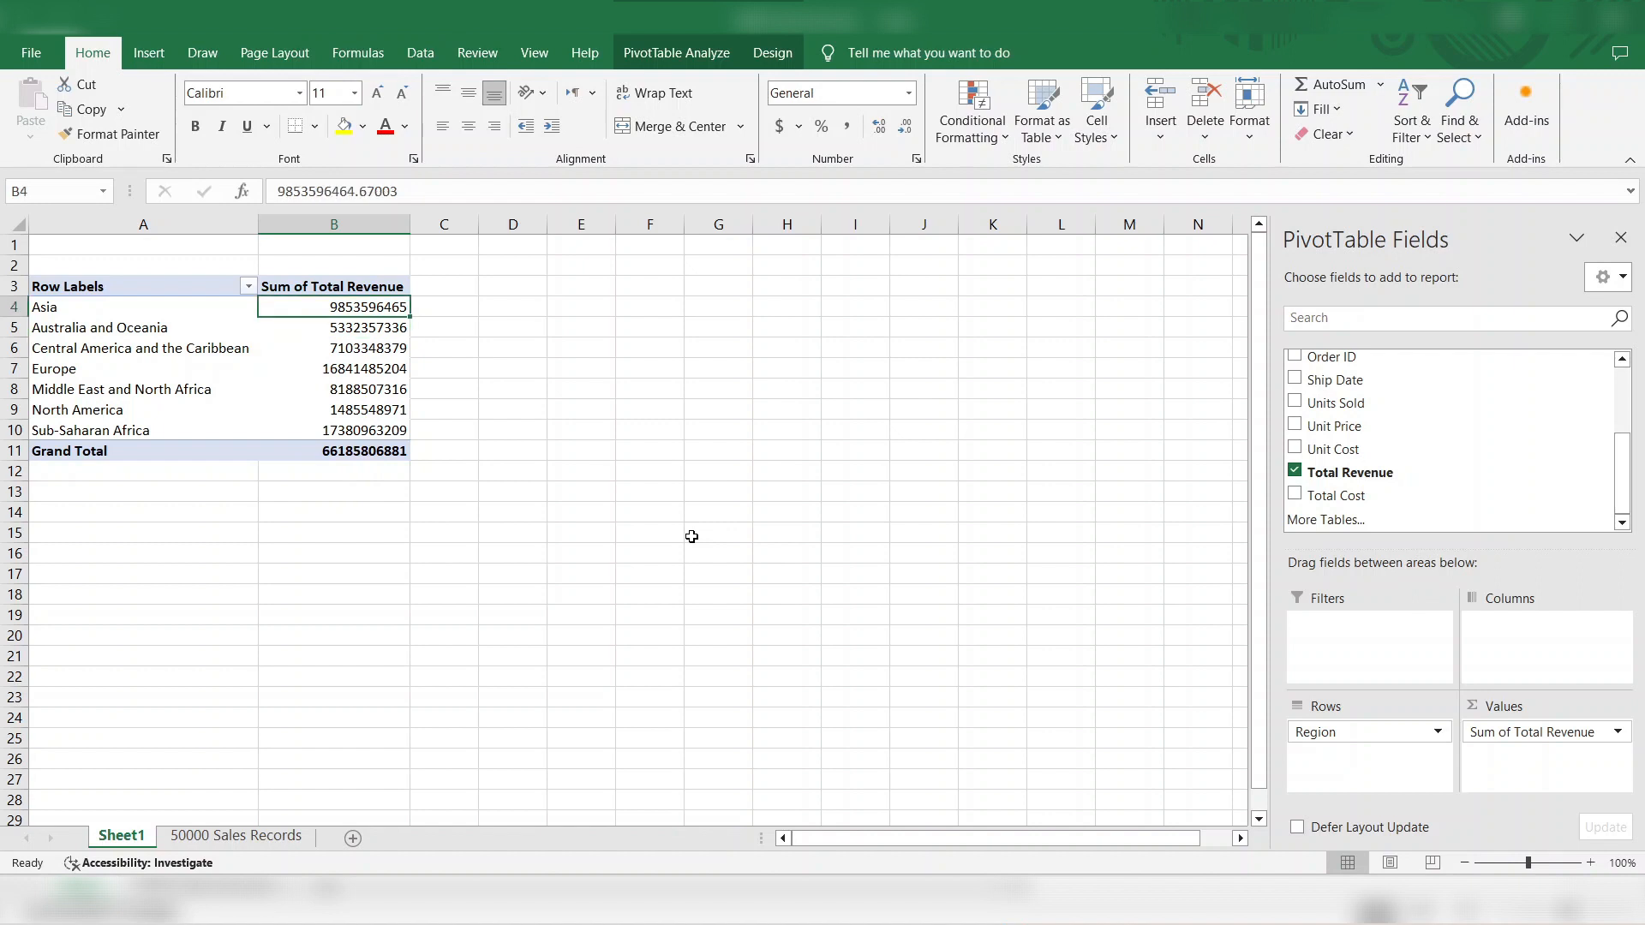
{"action": "key", "text": "ctrl+shift+Down"}
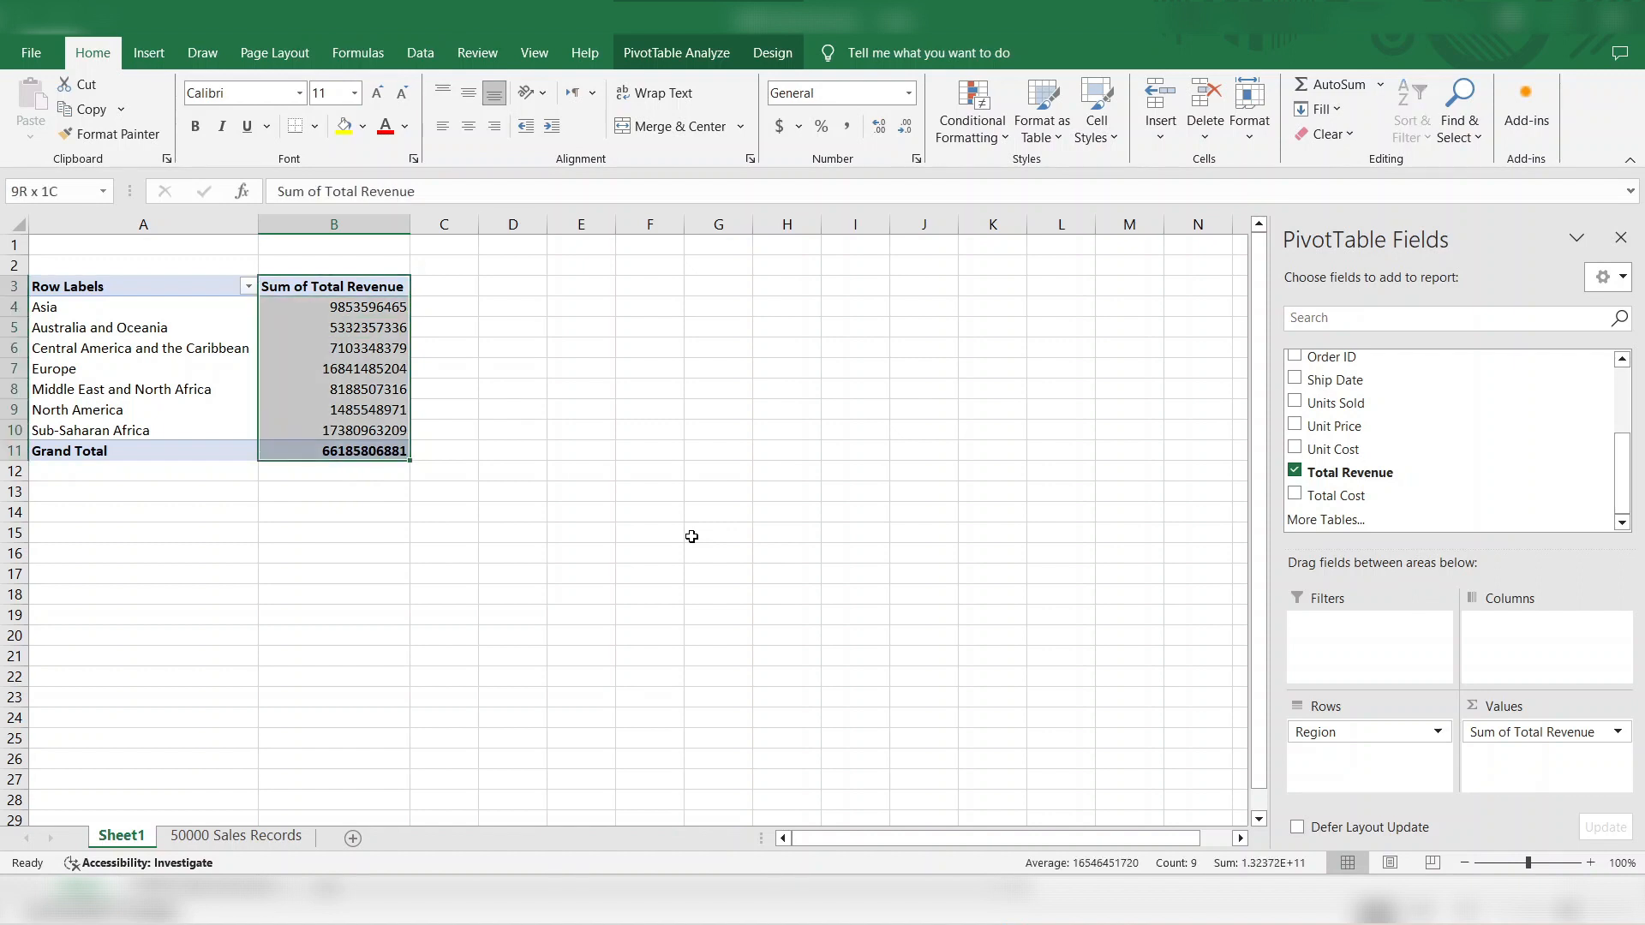
{"action": "key", "text": "ctrl+shift+Up"}
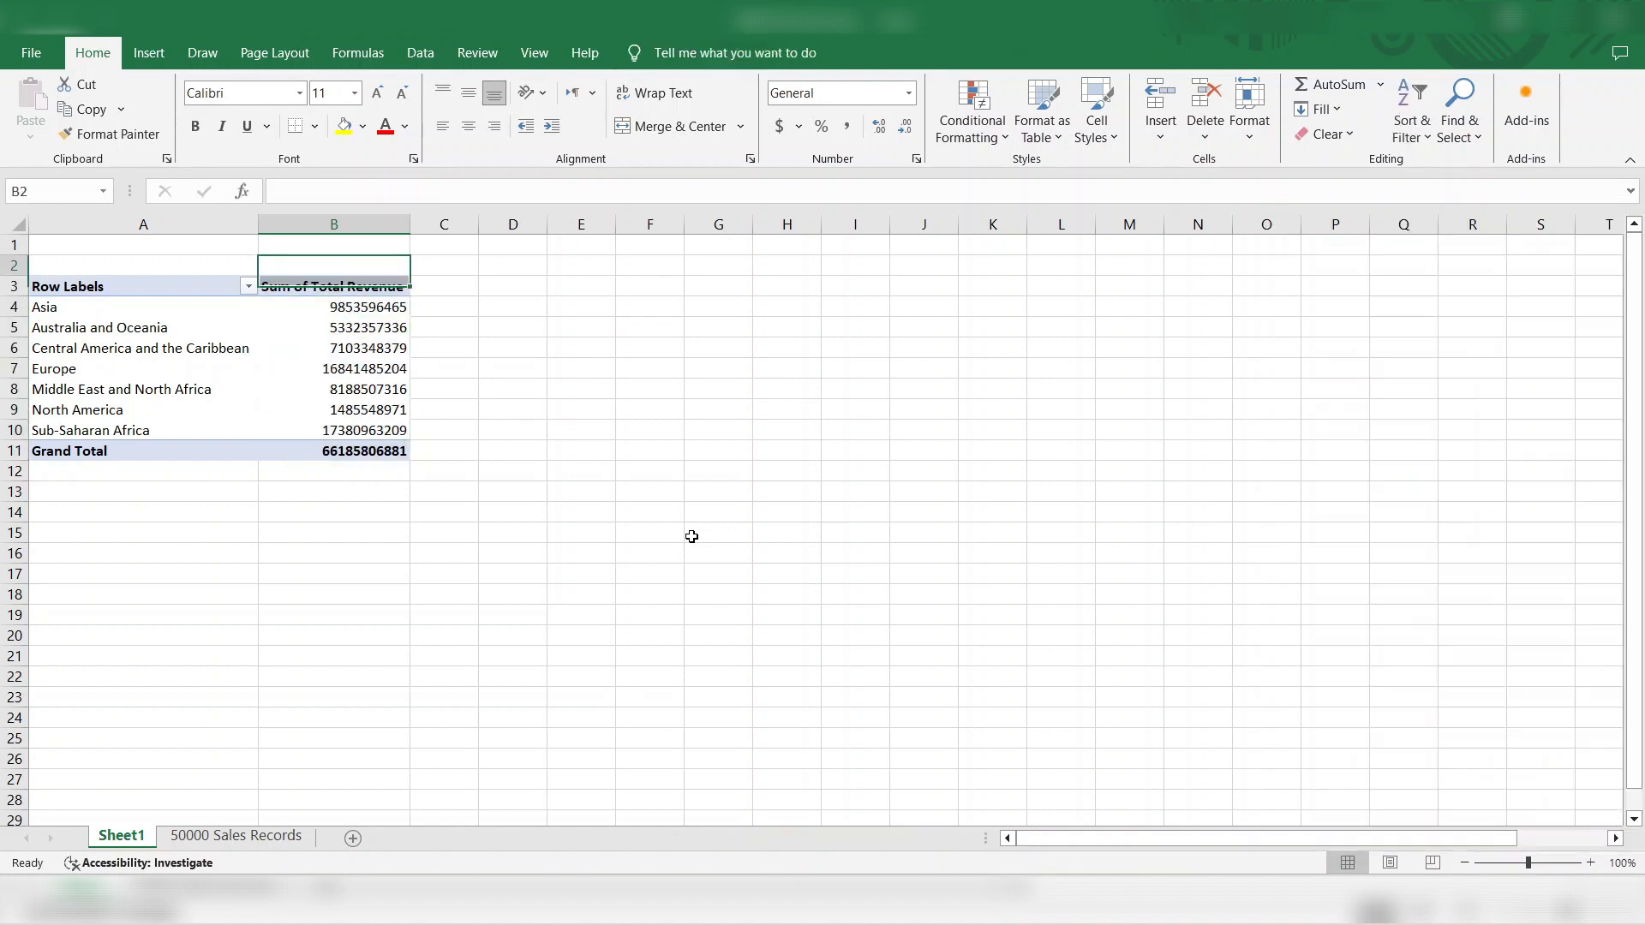
{"action": "key", "text": "ctrl+shift+Down"}
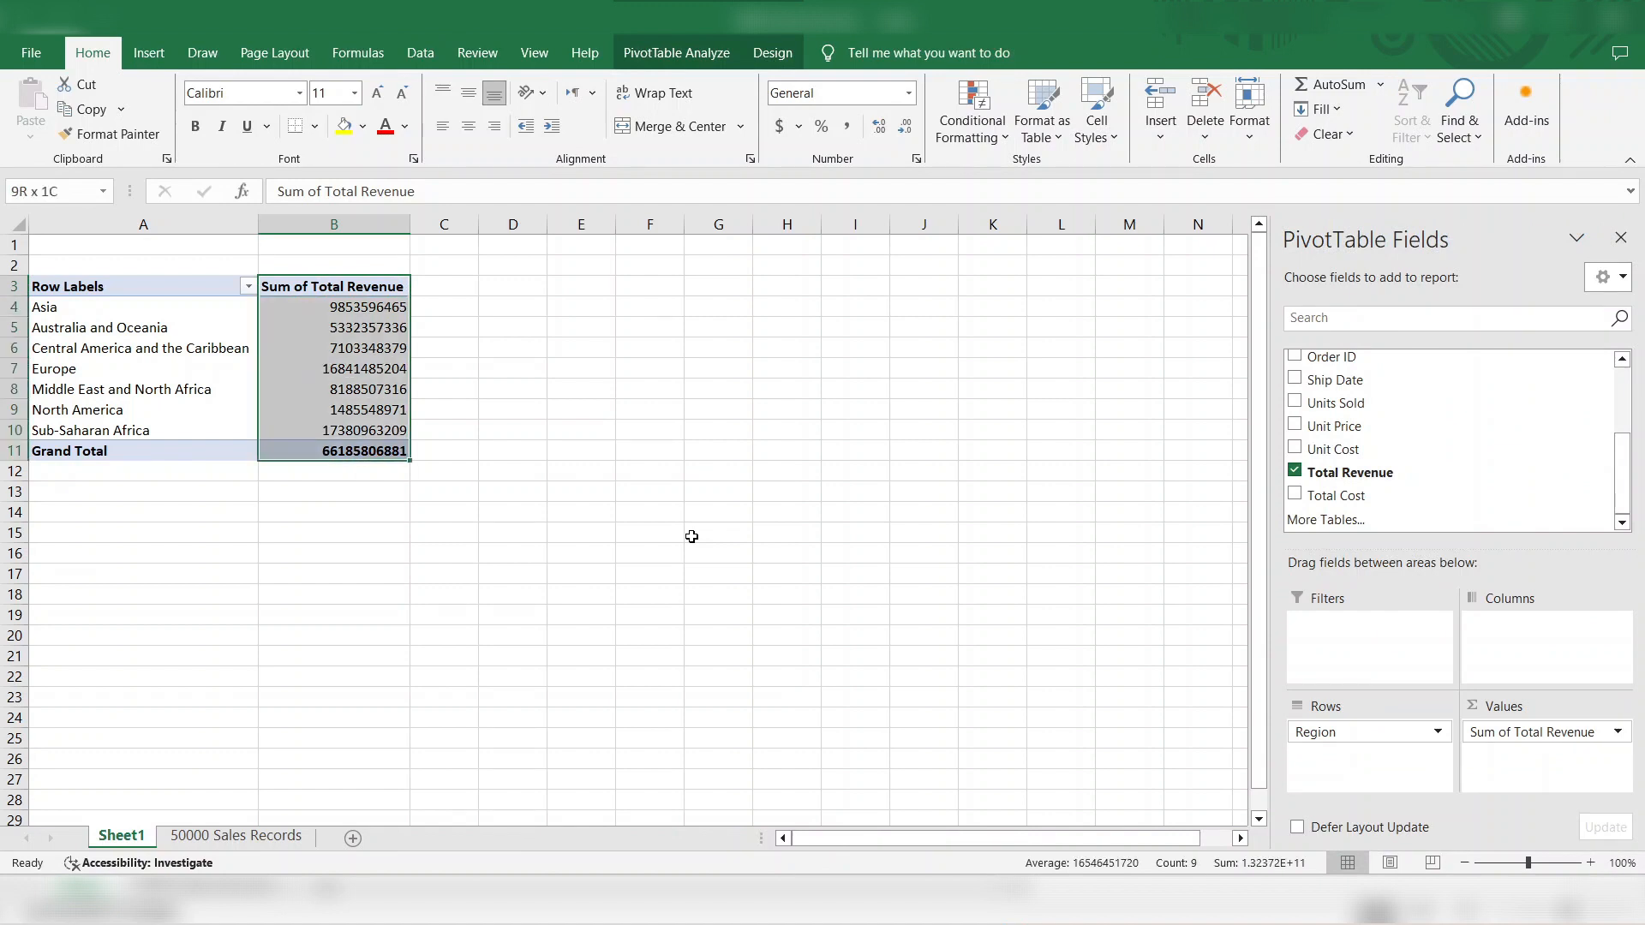
{"action": "key", "text": "Up"}
{"action": "key", "text": "Down"}
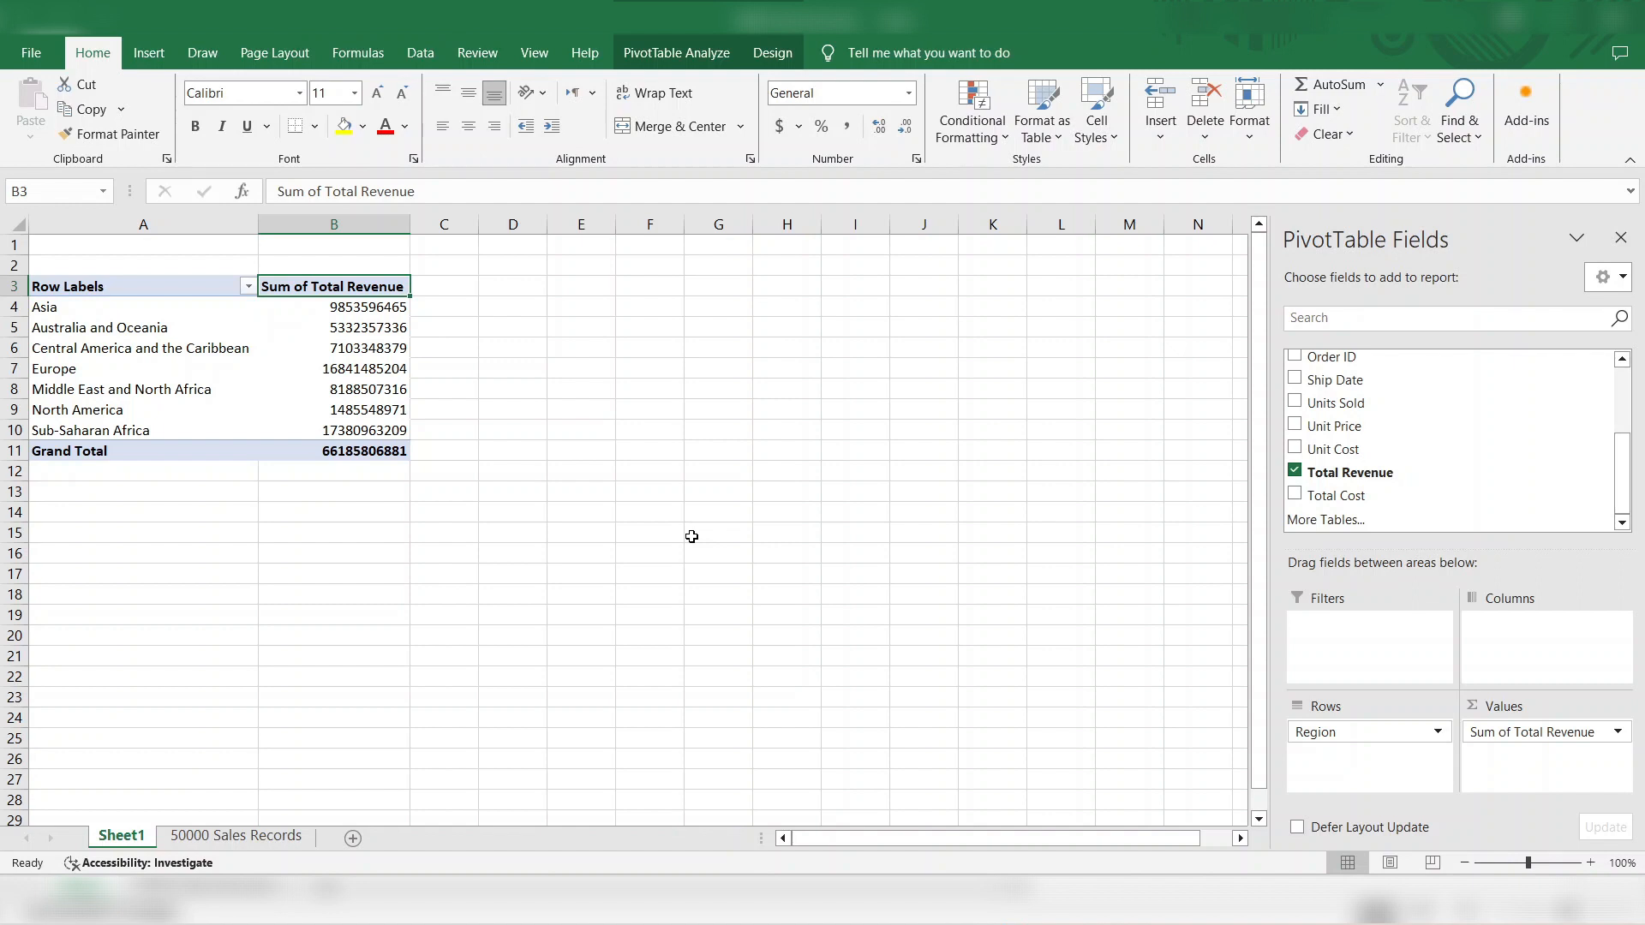
{"action": "key", "text": "ctrl+shift+Down"}
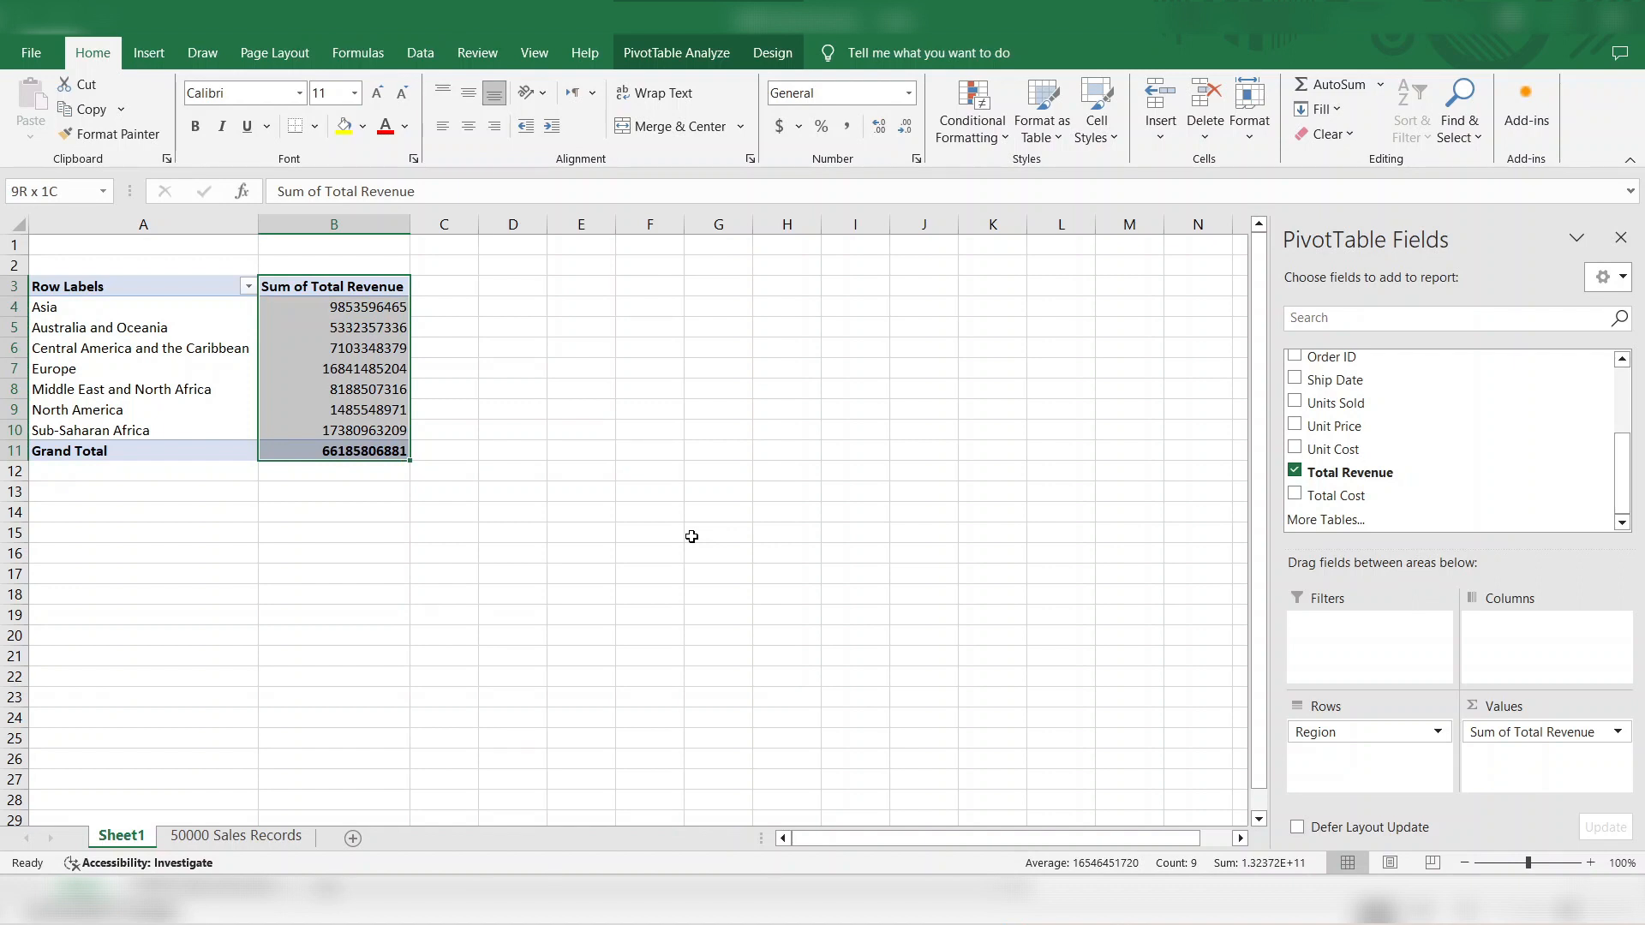
{"action": "left_click", "coordinate": [849, 129]}
{"action": "left_click", "coordinate": [907, 128]}
{"action": "left_click", "coordinate": [907, 128]}
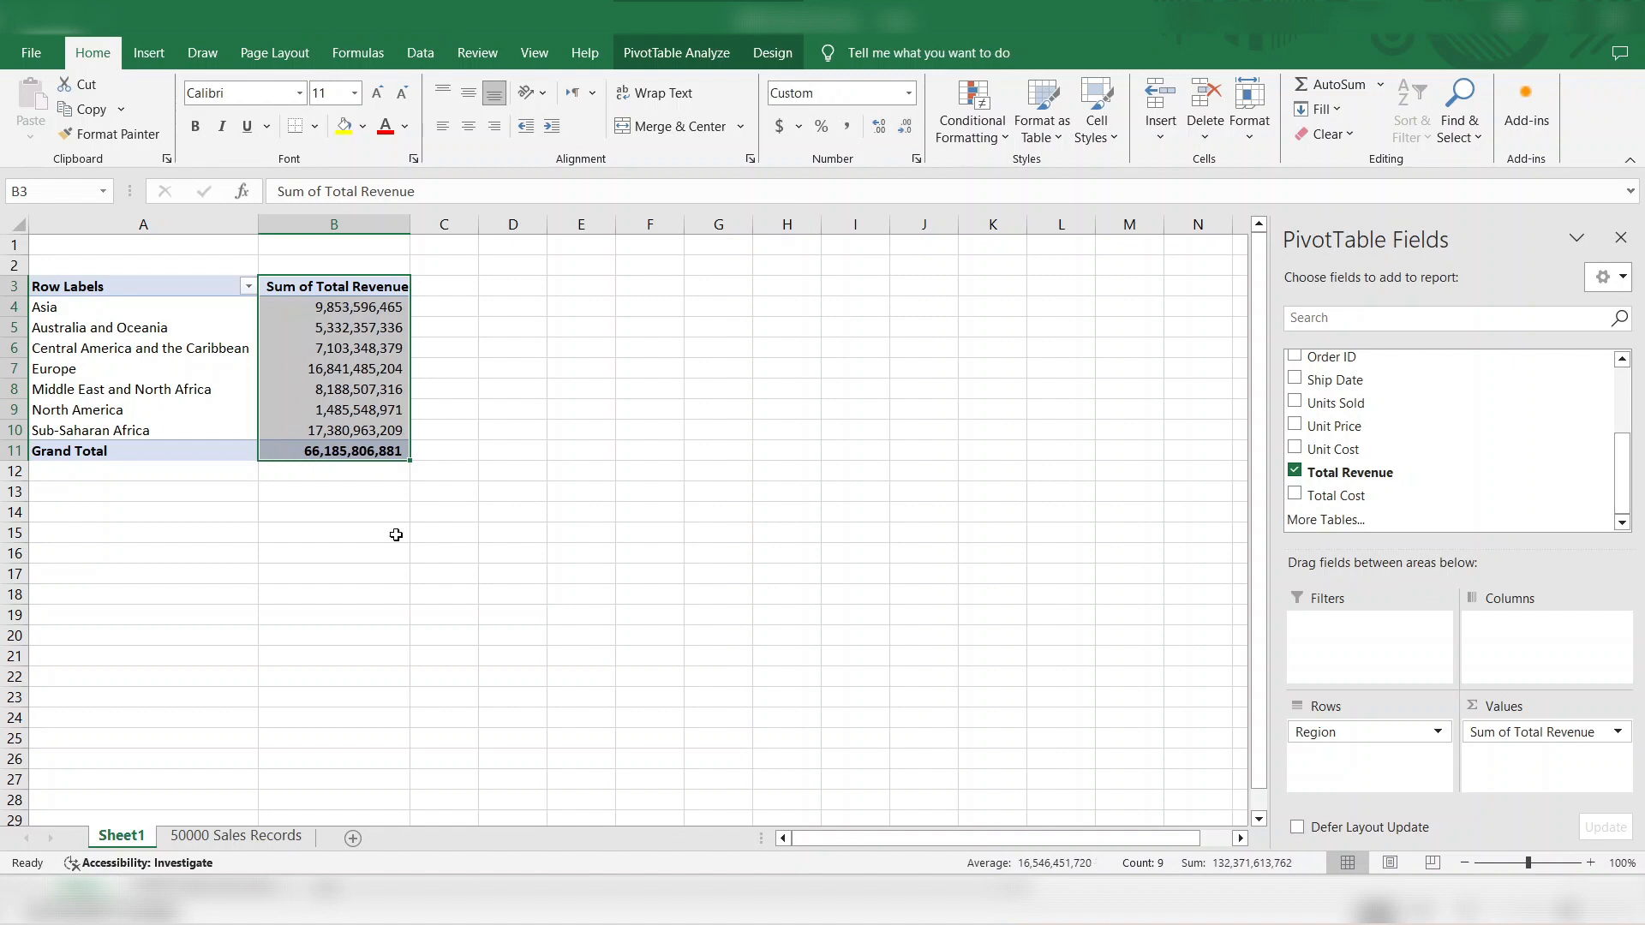
{"action": "left_click", "coordinate": [391, 351]}
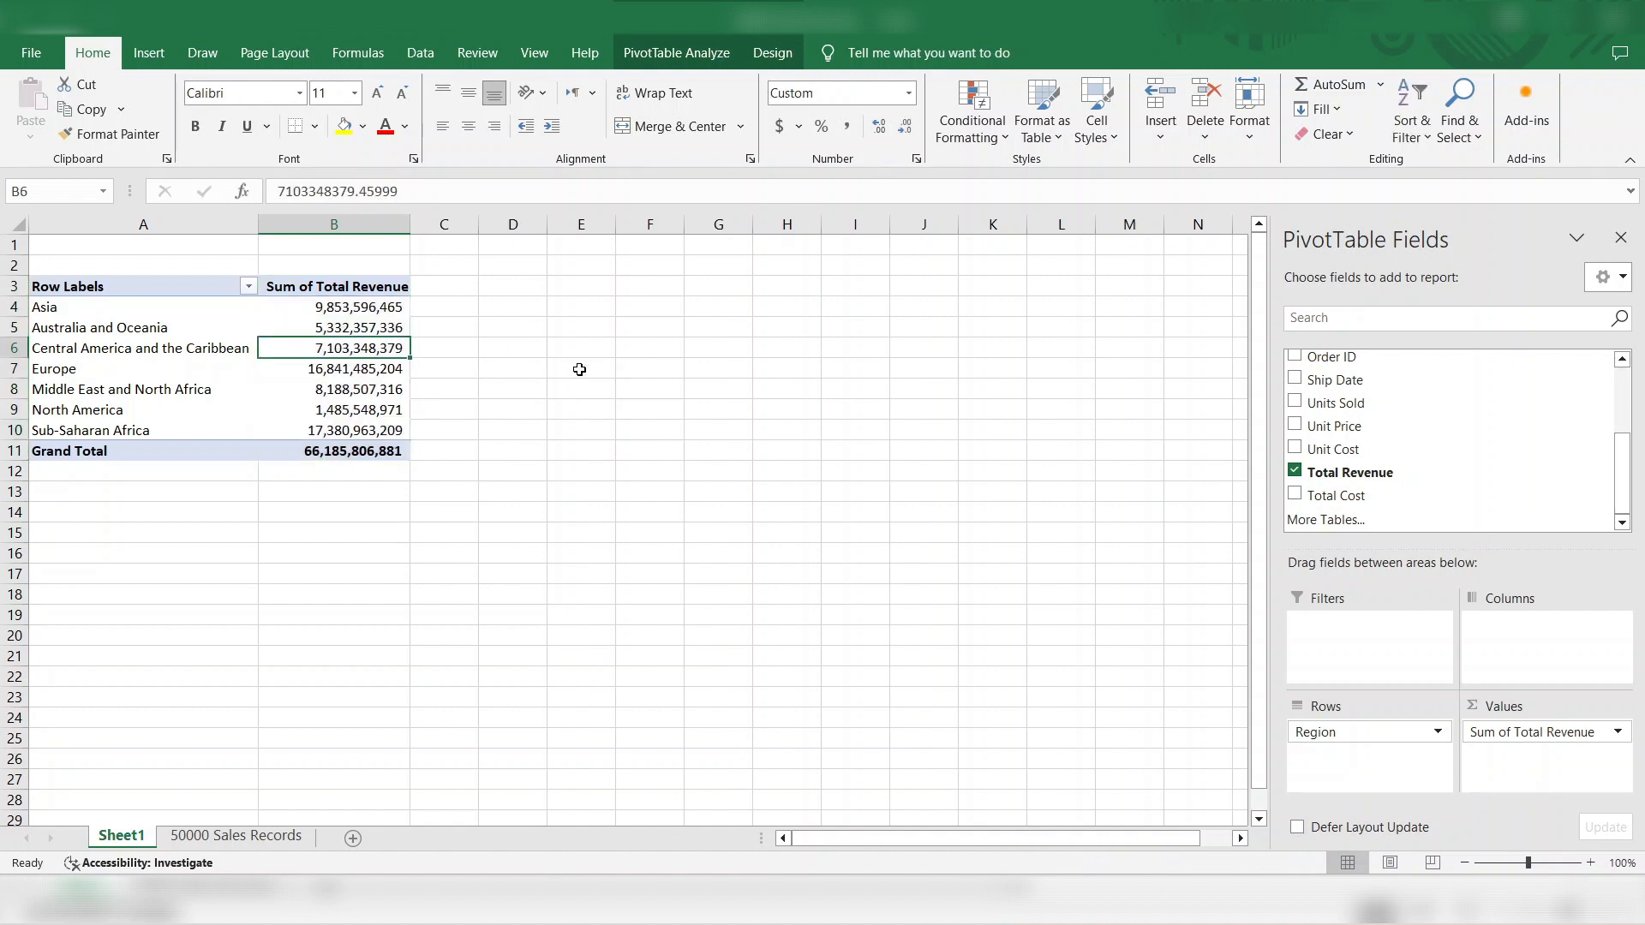
{"action": "key", "text": "Up"}
{"action": "key", "text": "Up"}
{"action": "key", "text": "Up"}
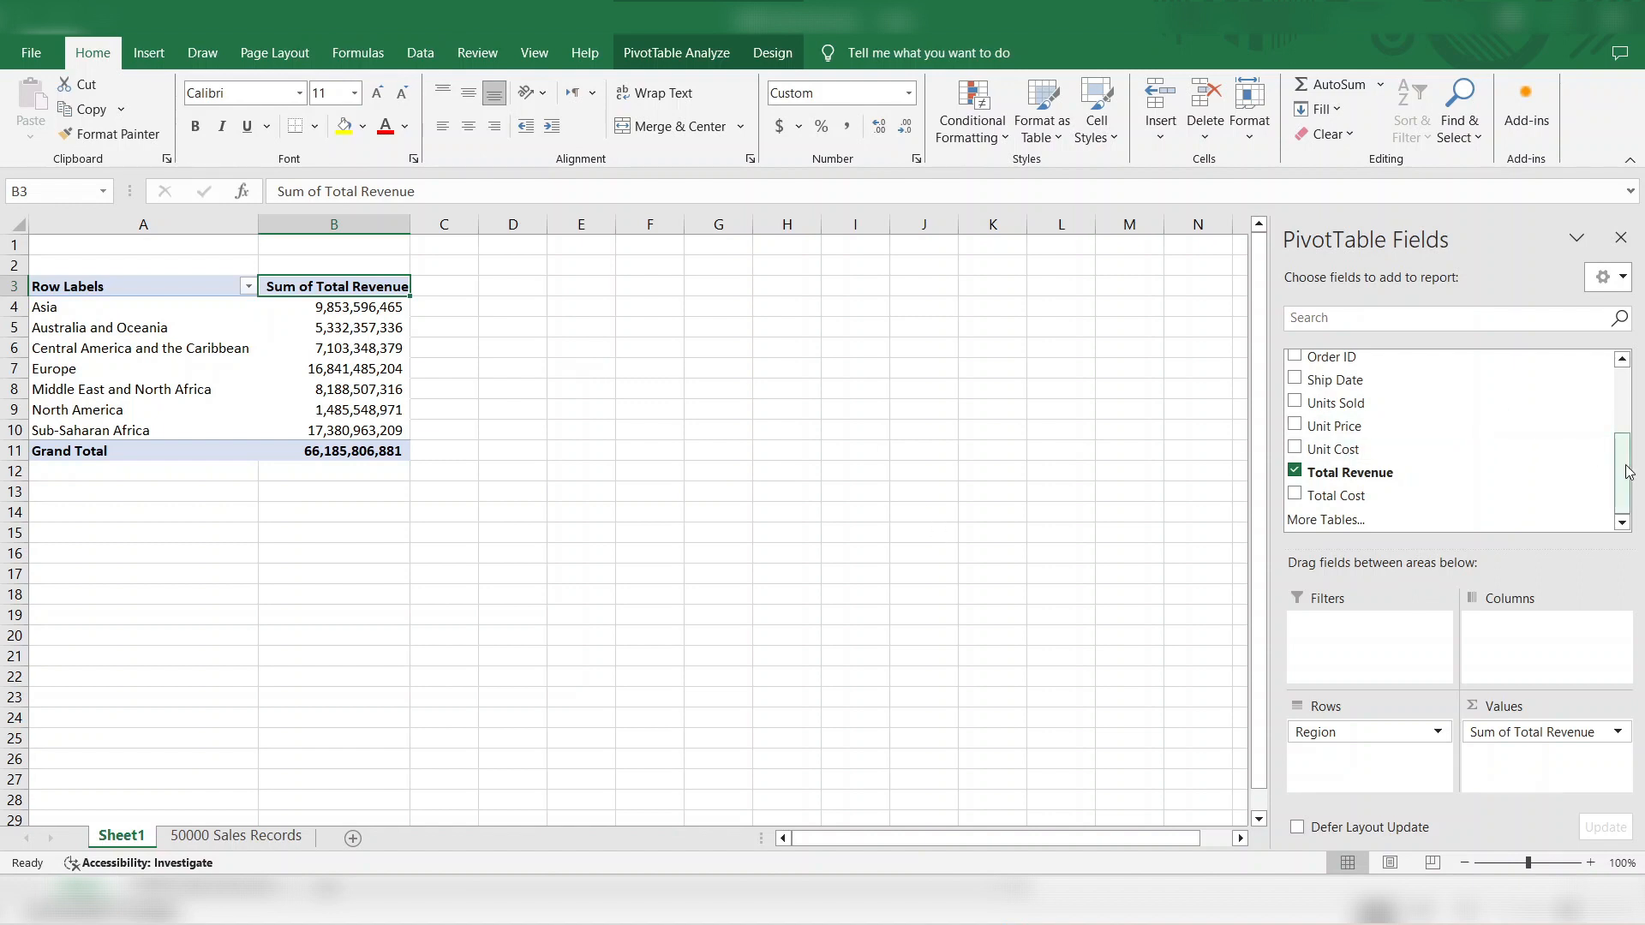
Step: Add the Country field to the pivot table's rows, below Region
{"action": "left_click_drag", "start_coordinate": [1628, 472], "coordinate": [1622, 380]}
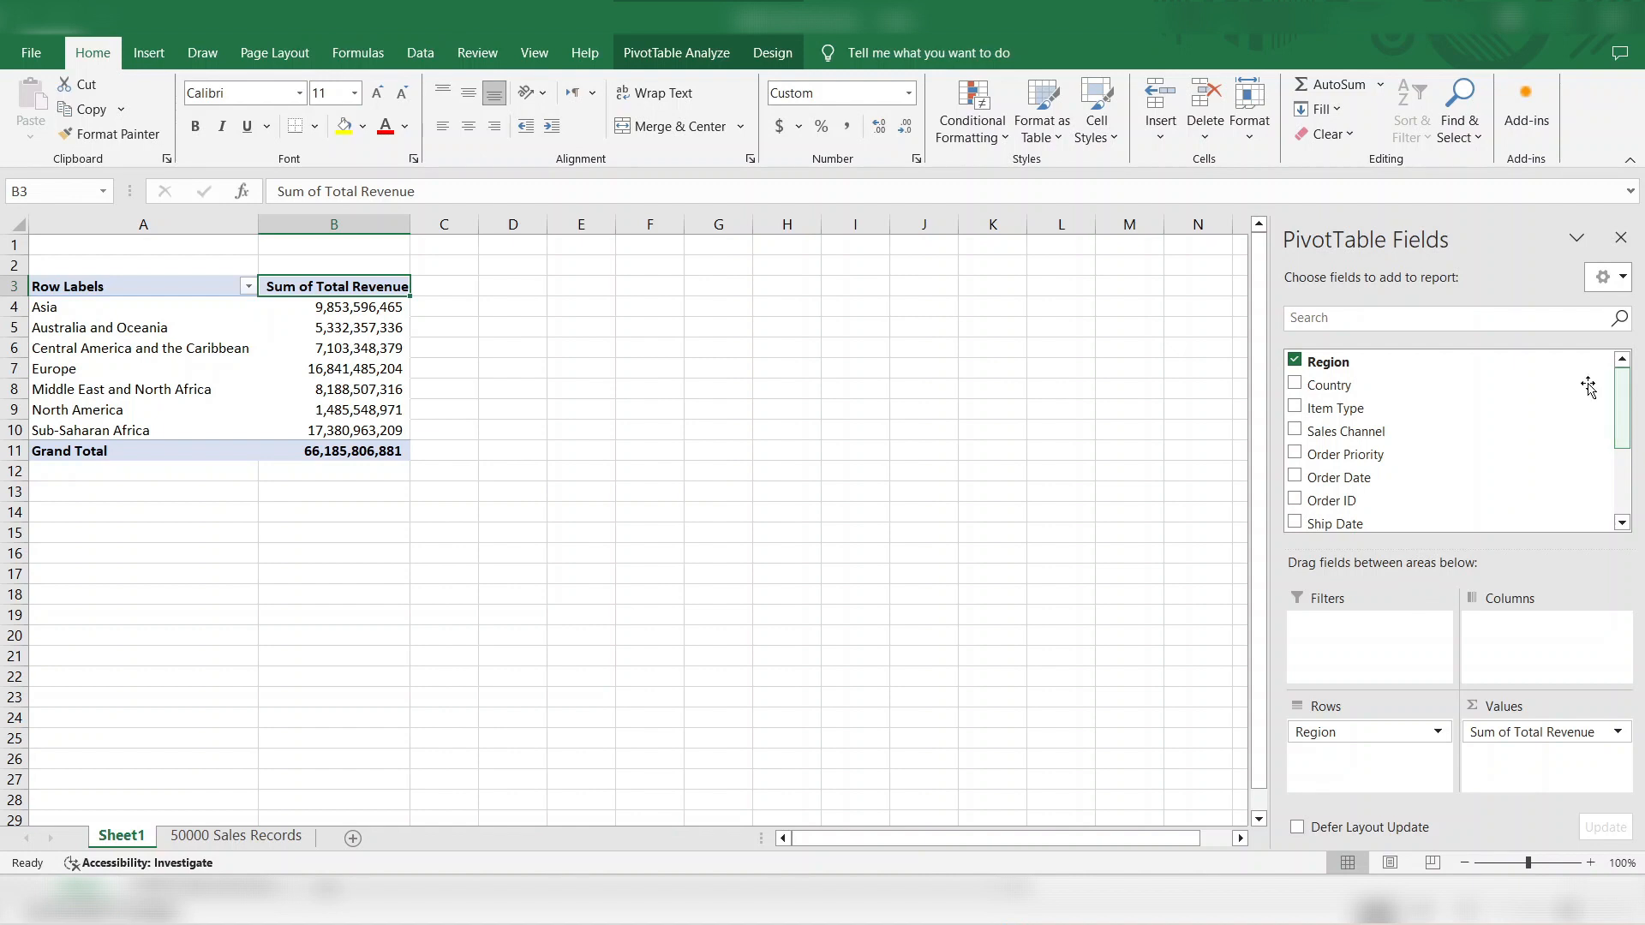
{"action": "left_click", "coordinate": [1337, 390]}
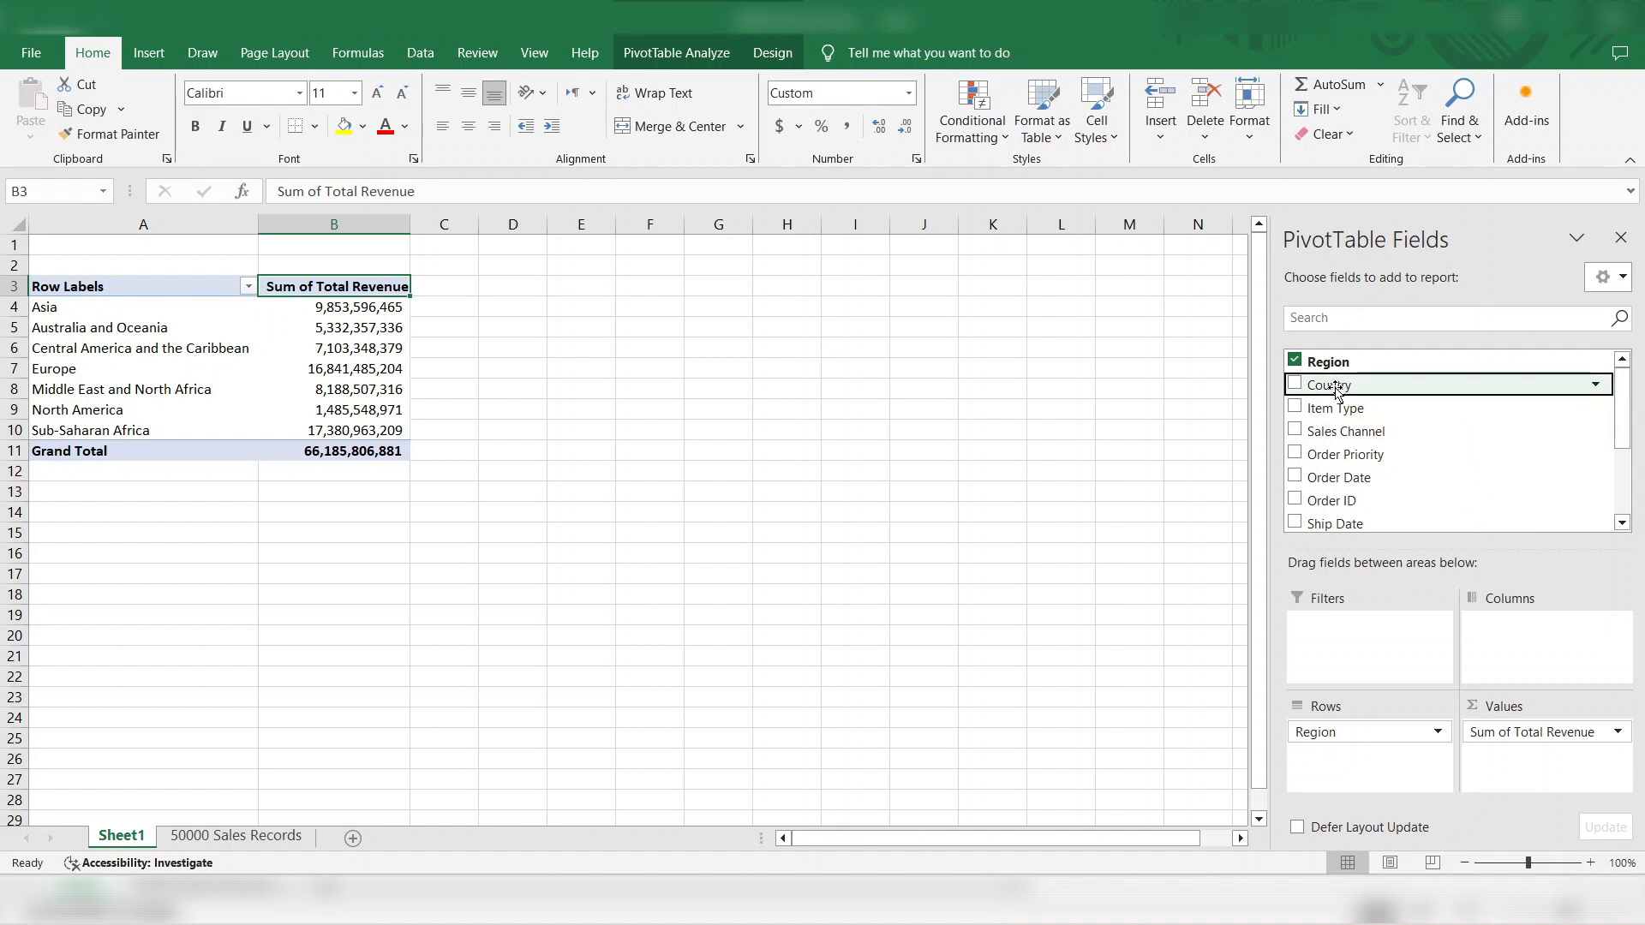
{"action": "left_click_drag", "start_coordinate": [1336, 390], "coordinate": [1377, 787]}
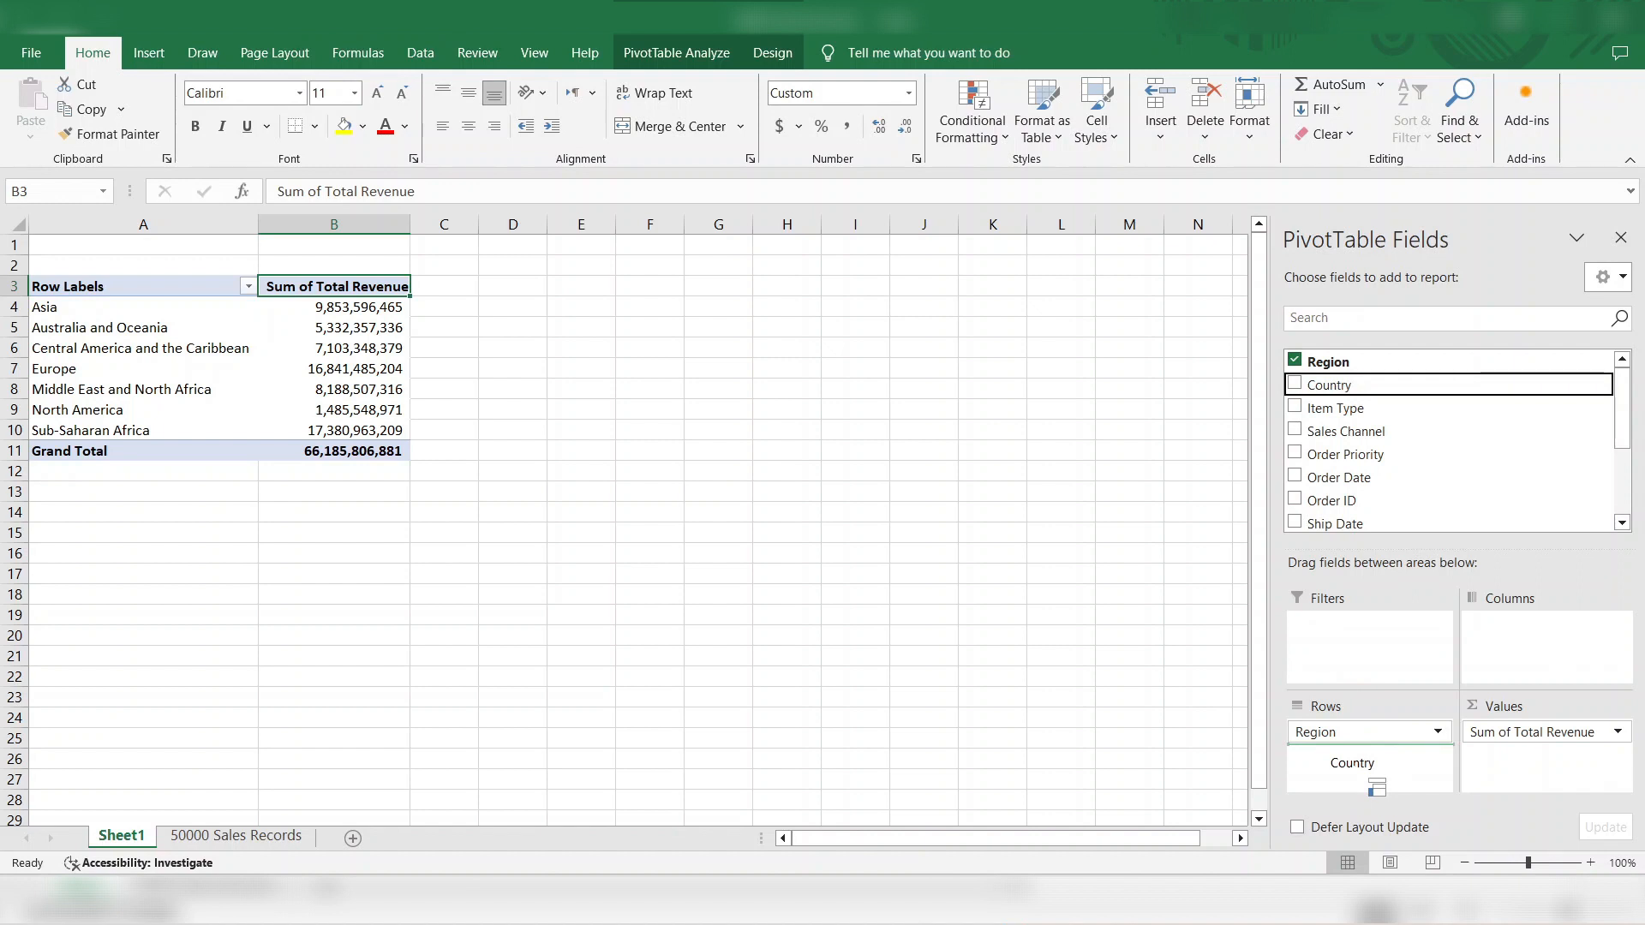
{"action": "left_click_drag", "start_coordinate": [1377, 786], "coordinate": [1371, 776]}
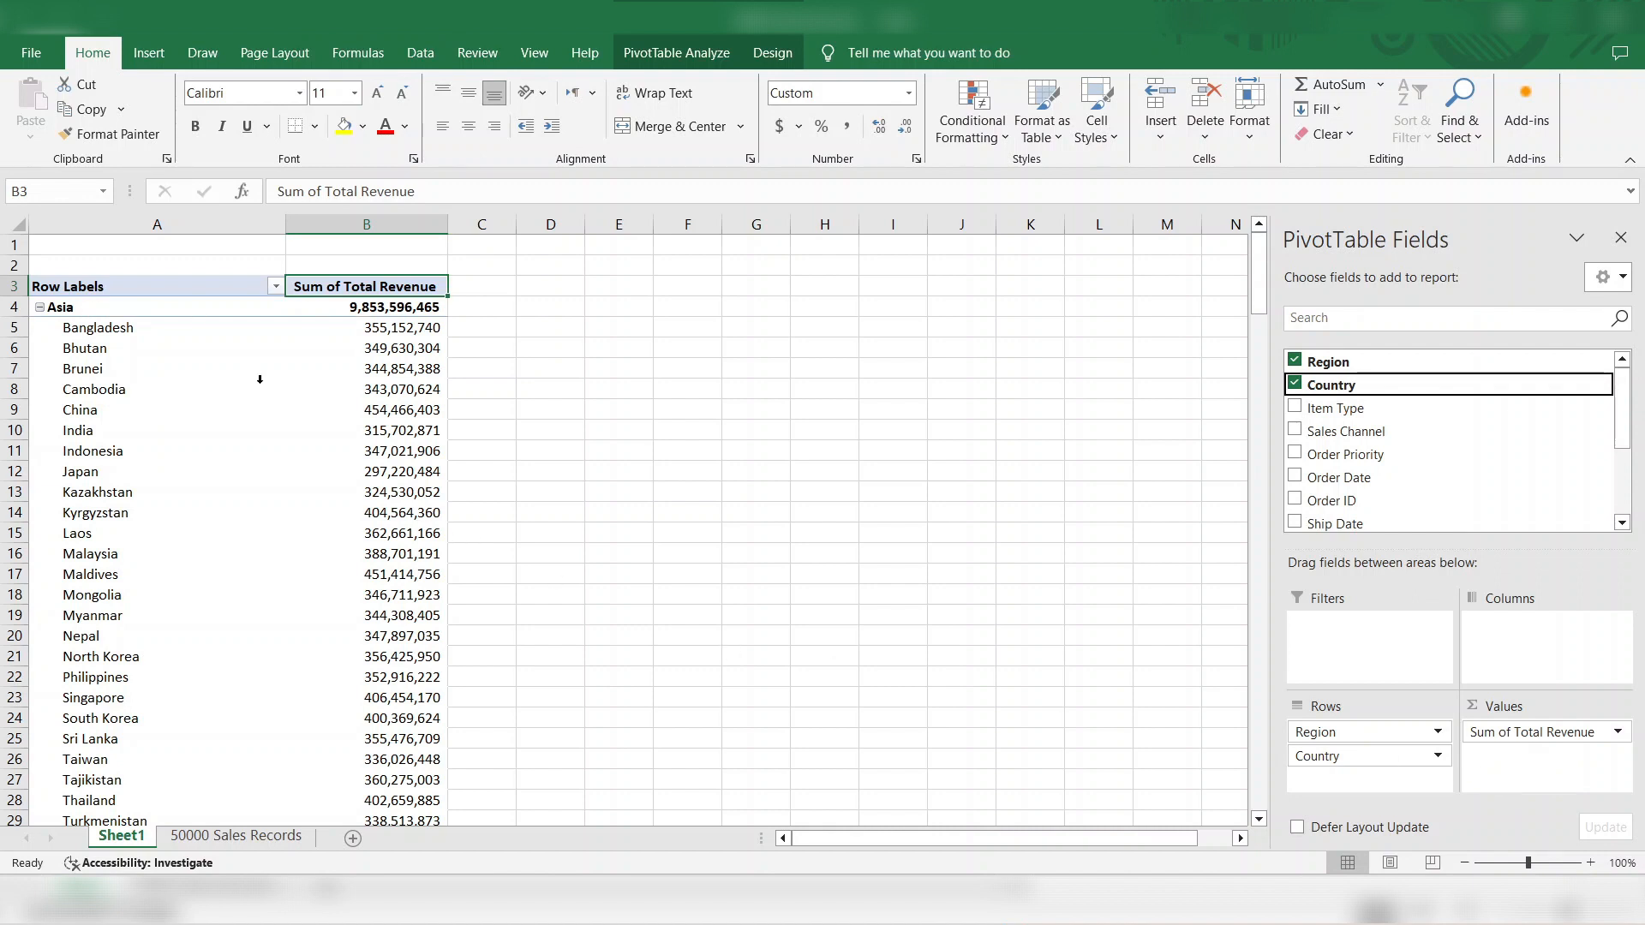
Step: Examine the countries listed under the Asia region and their total revenue in the pivot table
{"action": "key", "text": "Down"}
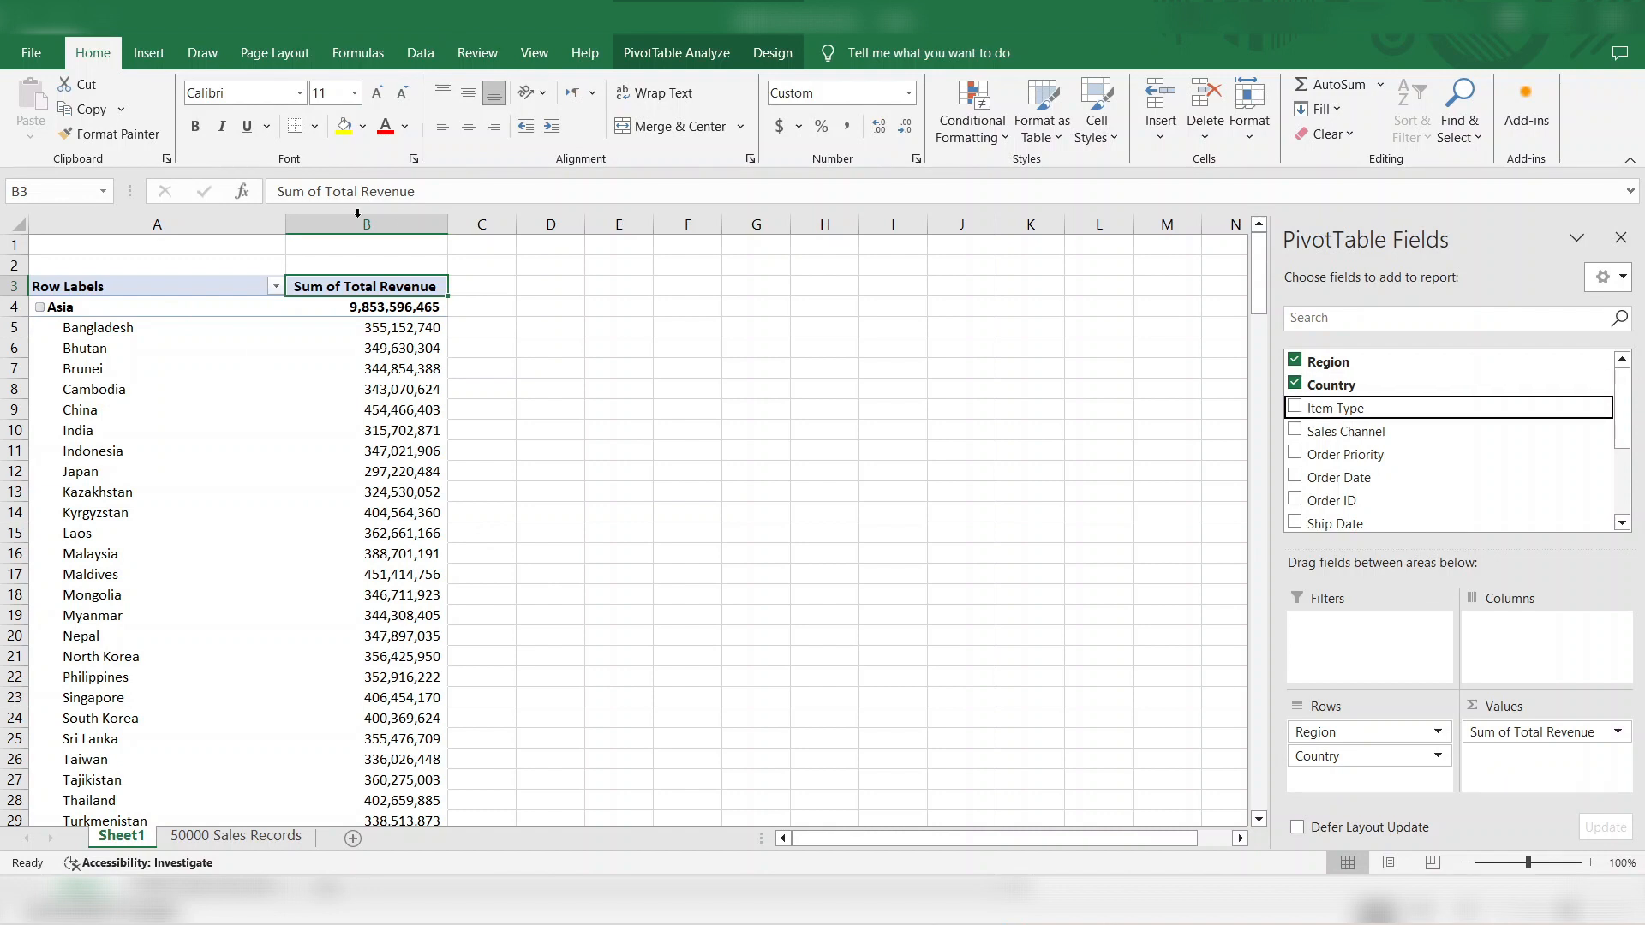
{"action": "left_click", "coordinate": [420, 374]}
{"action": "key", "text": "Up"}
{"action": "key", "text": "Up"}
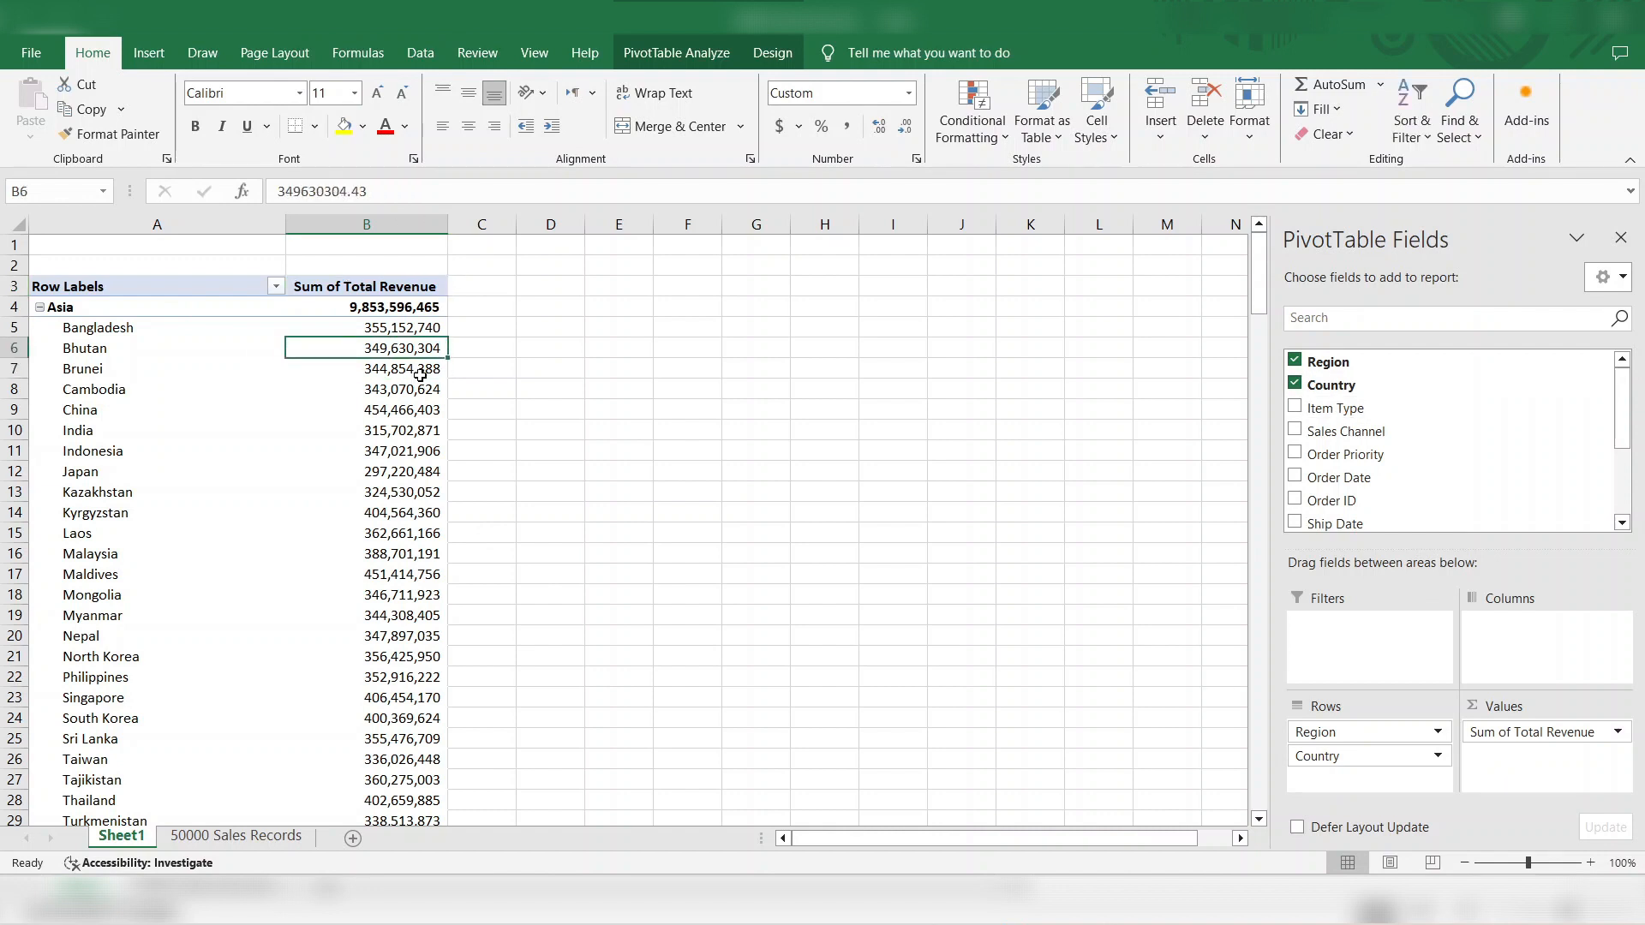
{"action": "key", "text": "Left"}
{"action": "key", "text": "Down"}
{"action": "key", "text": "Down"}
{"action": "key", "text": "Down"}
{"action": "key", "text": "Down"}
{"action": "key", "text": "Down"}
{"action": "key", "text": "Down"}
{"action": "key", "text": "Down"}
{"action": "key", "text": "Down"}
{"action": "key", "text": "Down"}
{"action": "key", "text": "Down"}
{"action": "key", "text": "Down"}
{"action": "key", "text": "Down"}
{"action": "key", "text": "Down"}
{"action": "key", "text": "Down"}
{"action": "key", "text": "Down"}
{"action": "key", "text": "Down"}
{"action": "key", "text": "Down"}
{"action": "key", "text": "Down"}
{"action": "key", "text": "Down"}
{"action": "key", "text": "Down"}
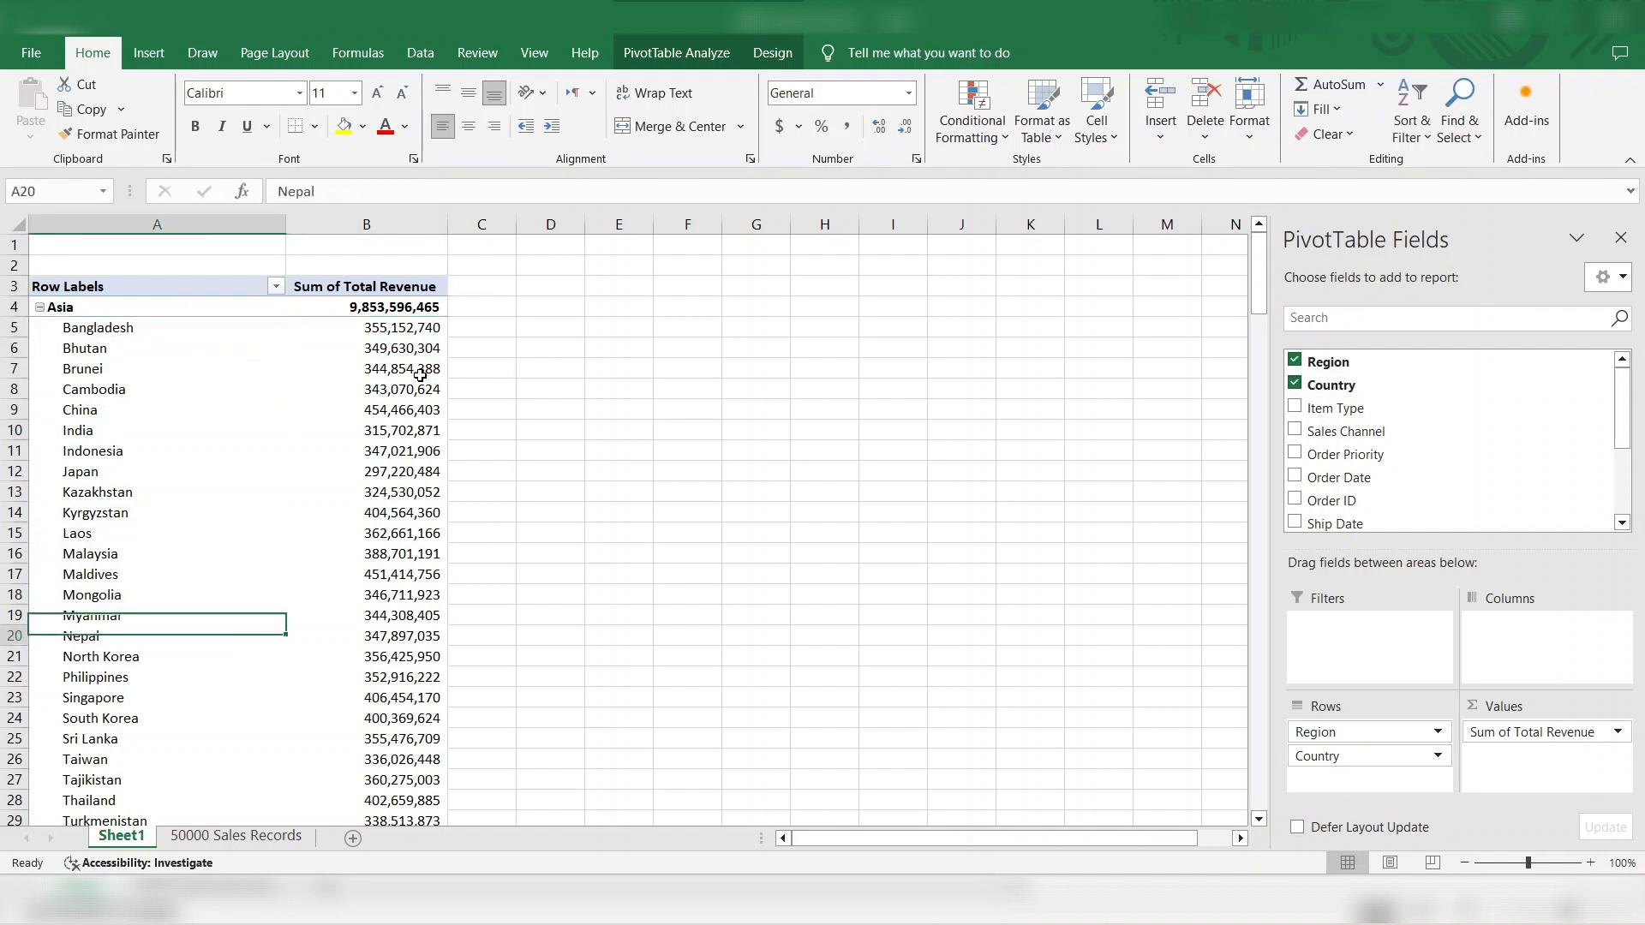
{"action": "key", "text": "Up"}
{"action": "key", "text": "Up"}
{"action": "key", "text": "Up"}
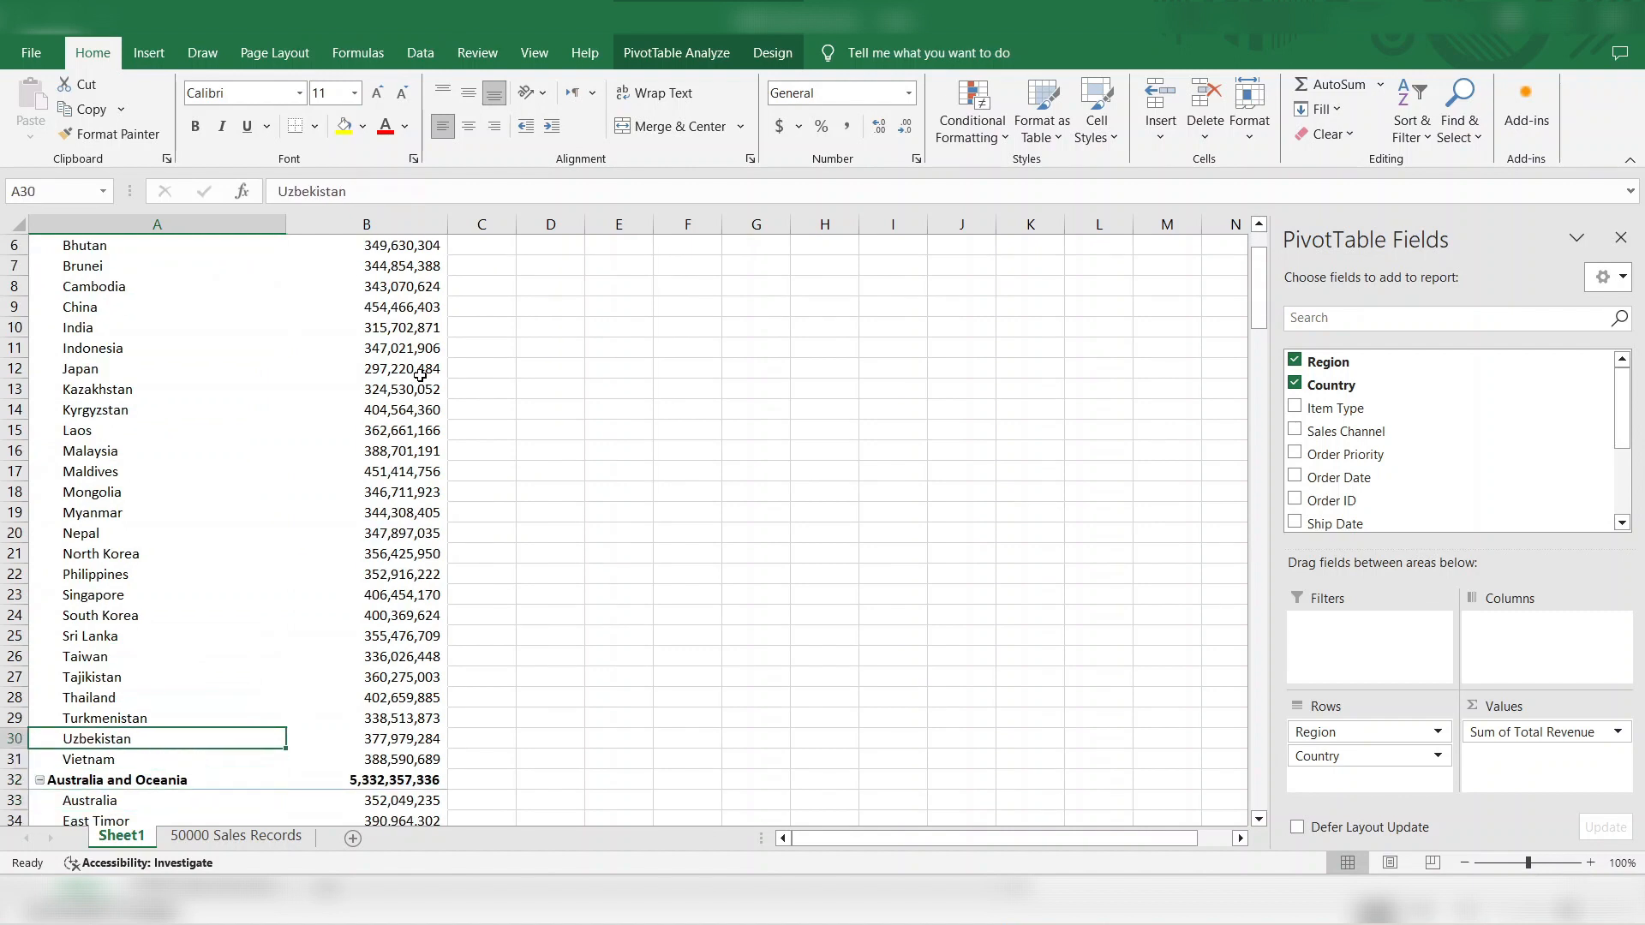
{"action": "key", "text": "ctrl+Up"}
{"action": "key", "text": "Down"}
{"action": "key", "text": "Down"}
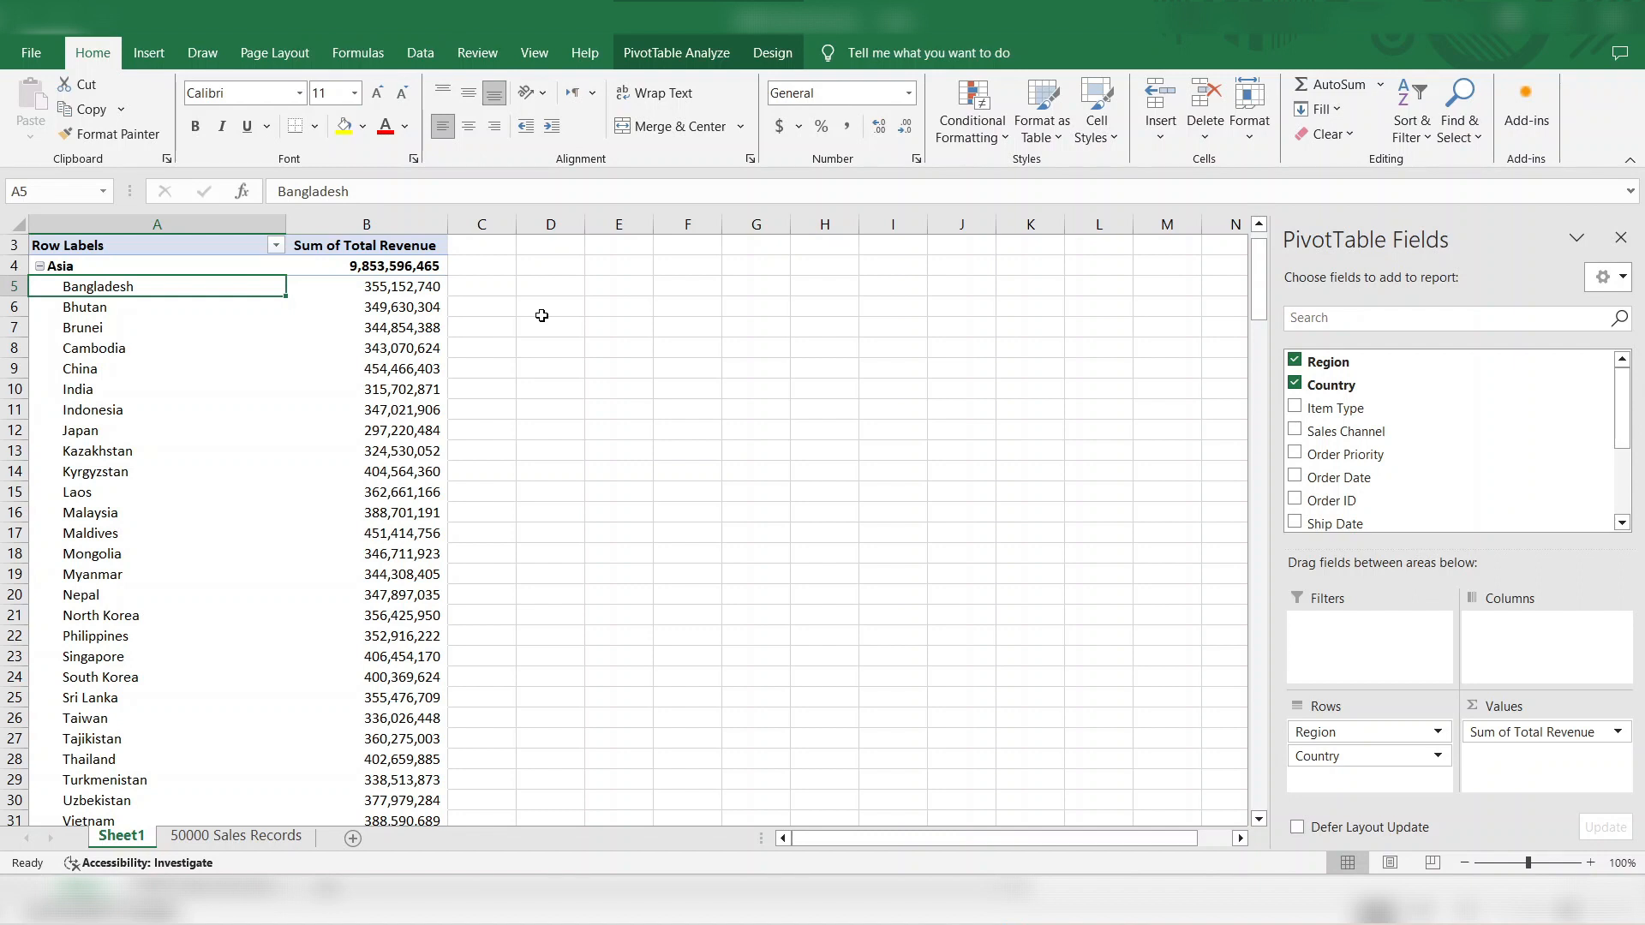
{"action": "scroll", "coordinate": [490, 374], "scroll_direction": "up", "scroll_amount": 1}
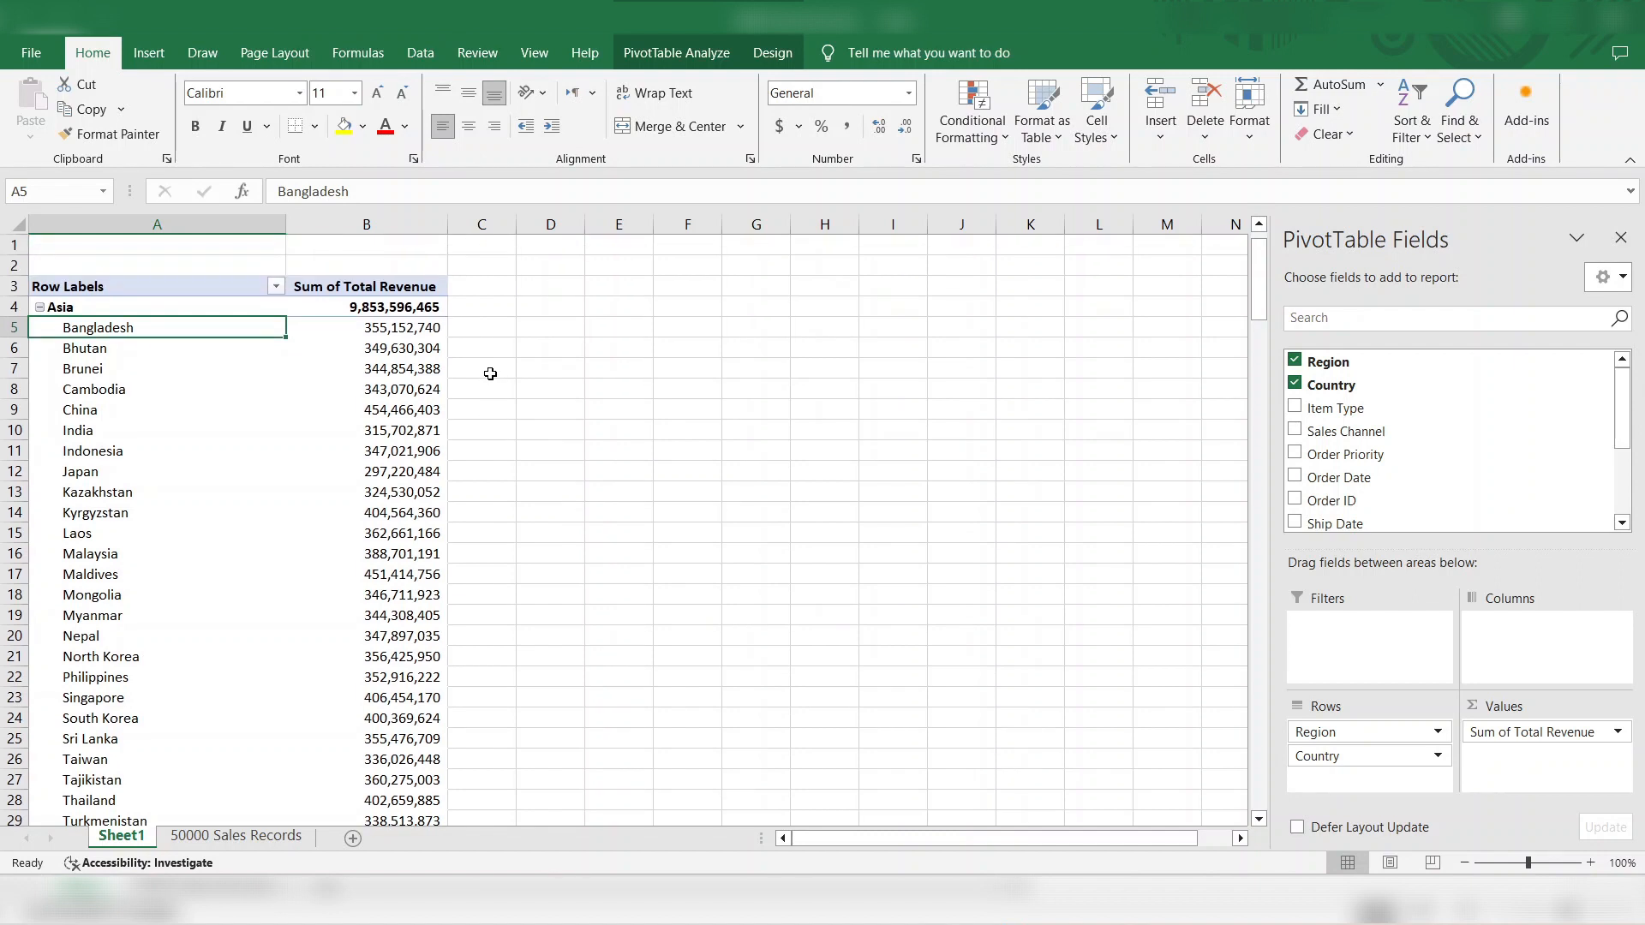
Step: Filter the Country row labels with a Top 10 value filter showing the top 10 items by Sum of Total Revenue
{"action": "left_click", "coordinate": [277, 289]}
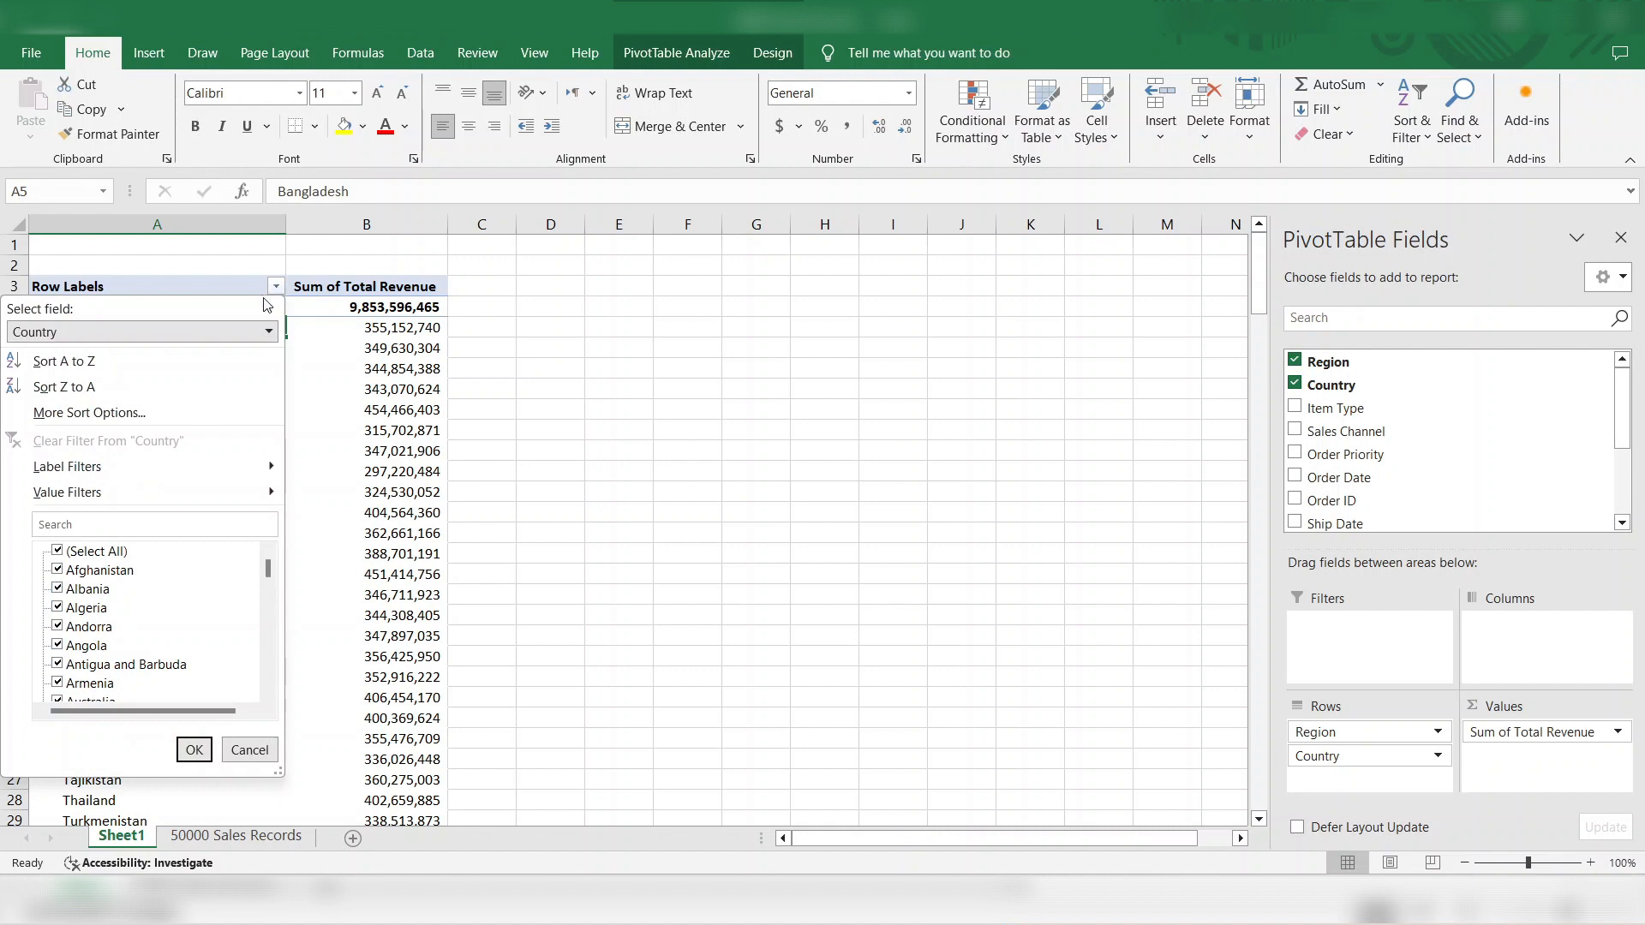
{"action": "left_click", "coordinate": [144, 342]}
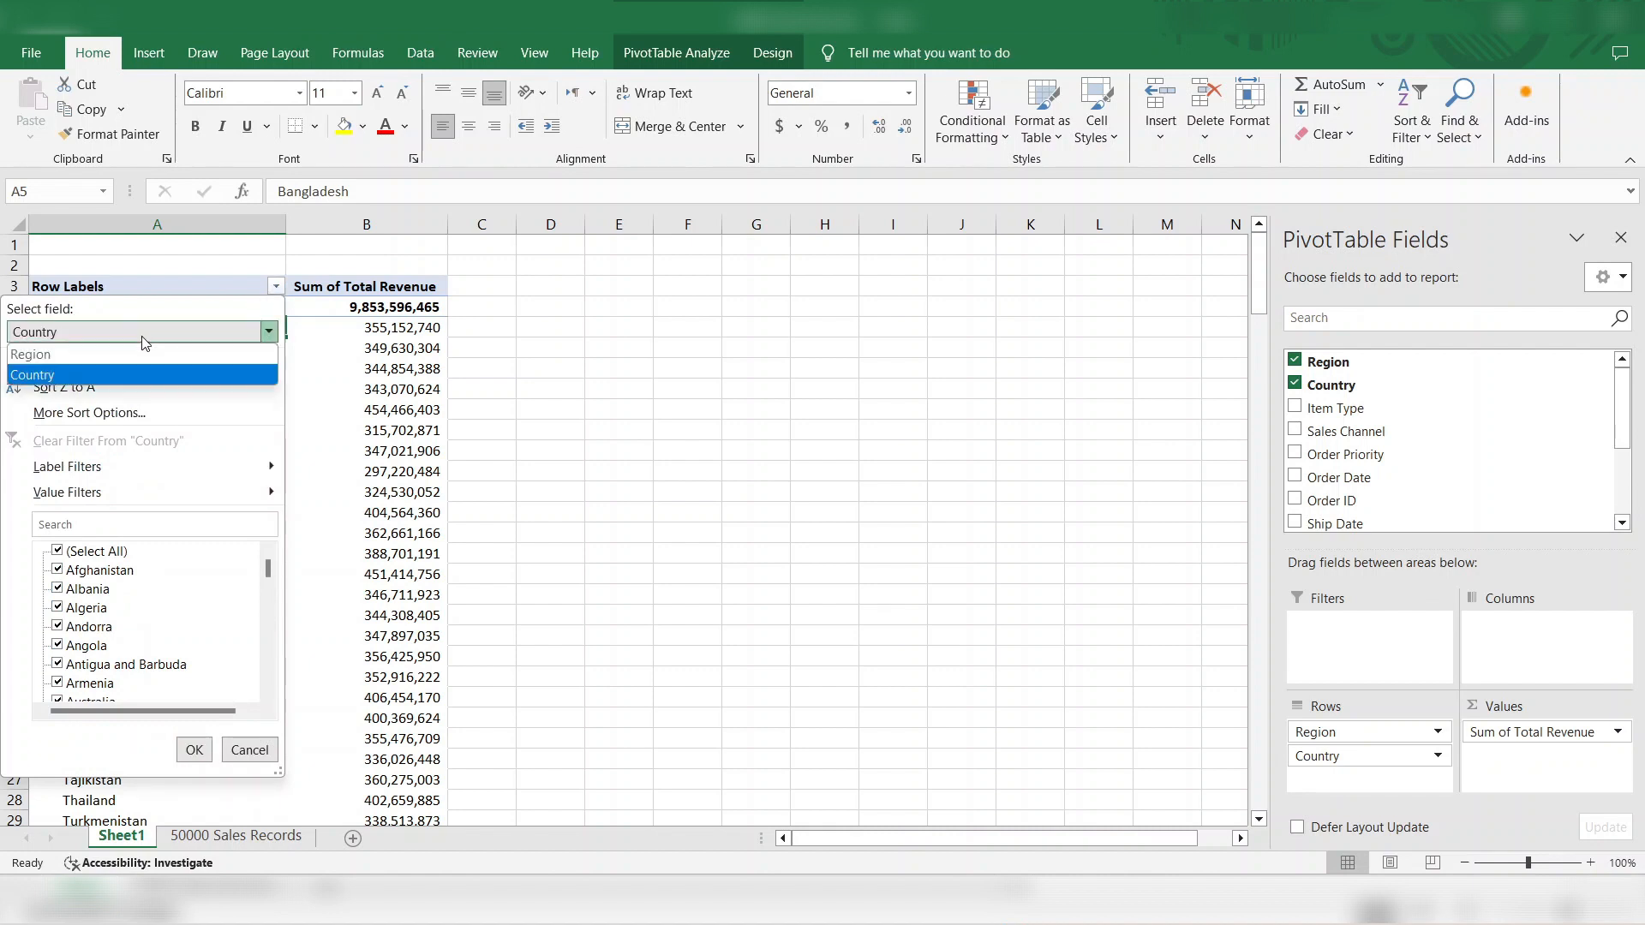
{"action": "left_click", "coordinate": [144, 341]}
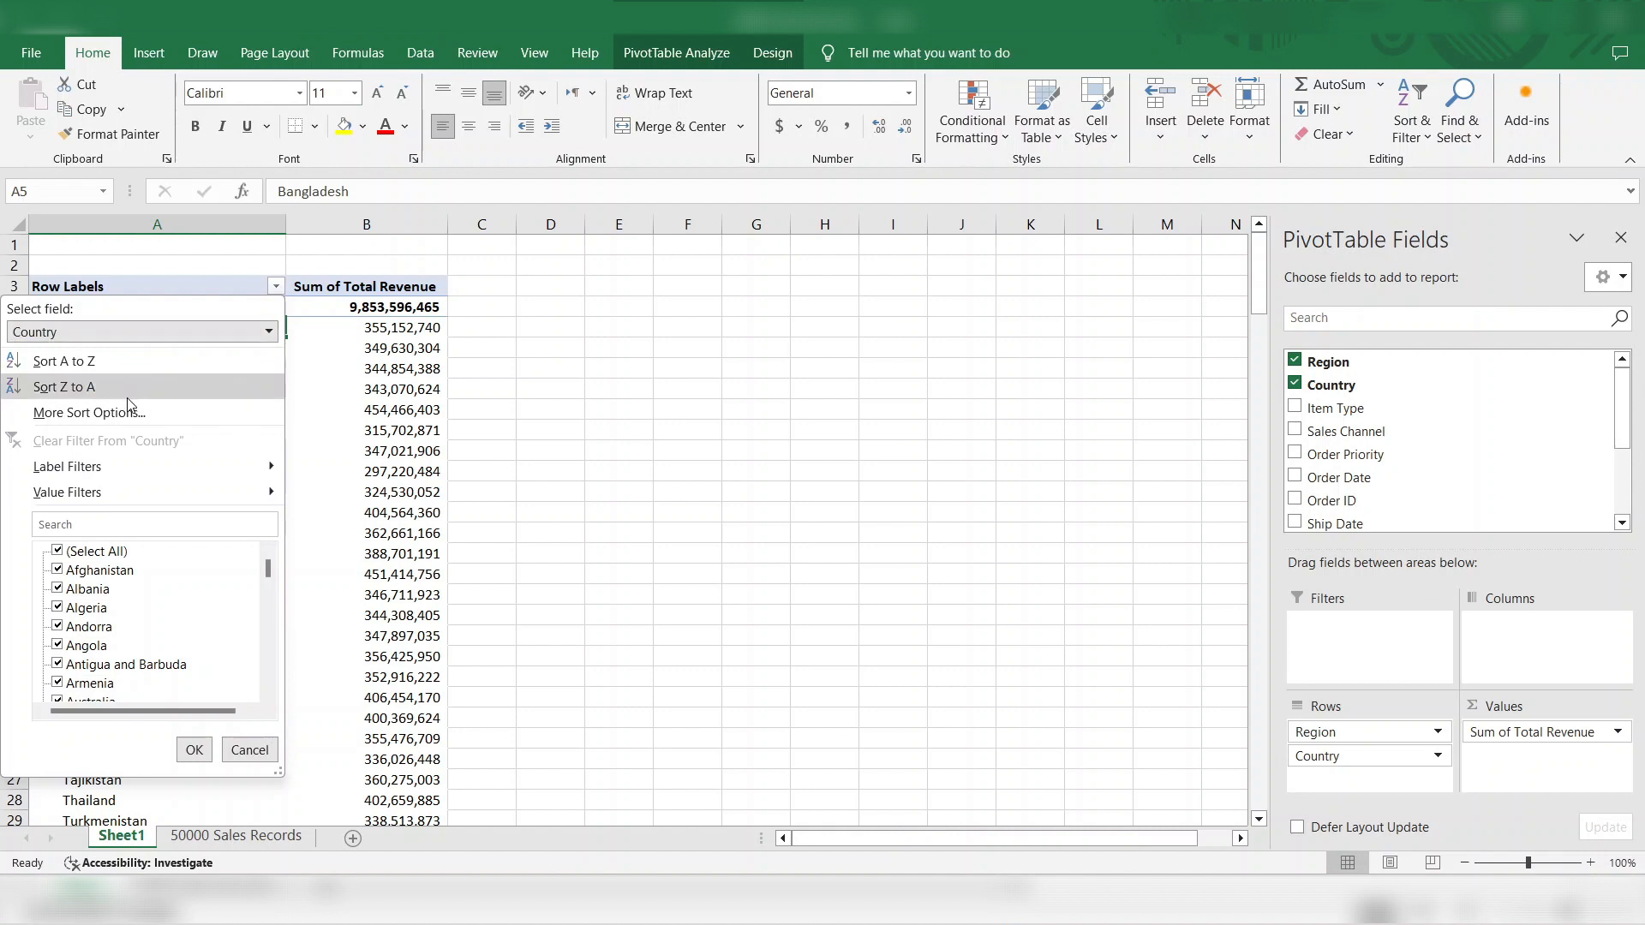
{"action": "mouse_move", "coordinate": [130, 492]}
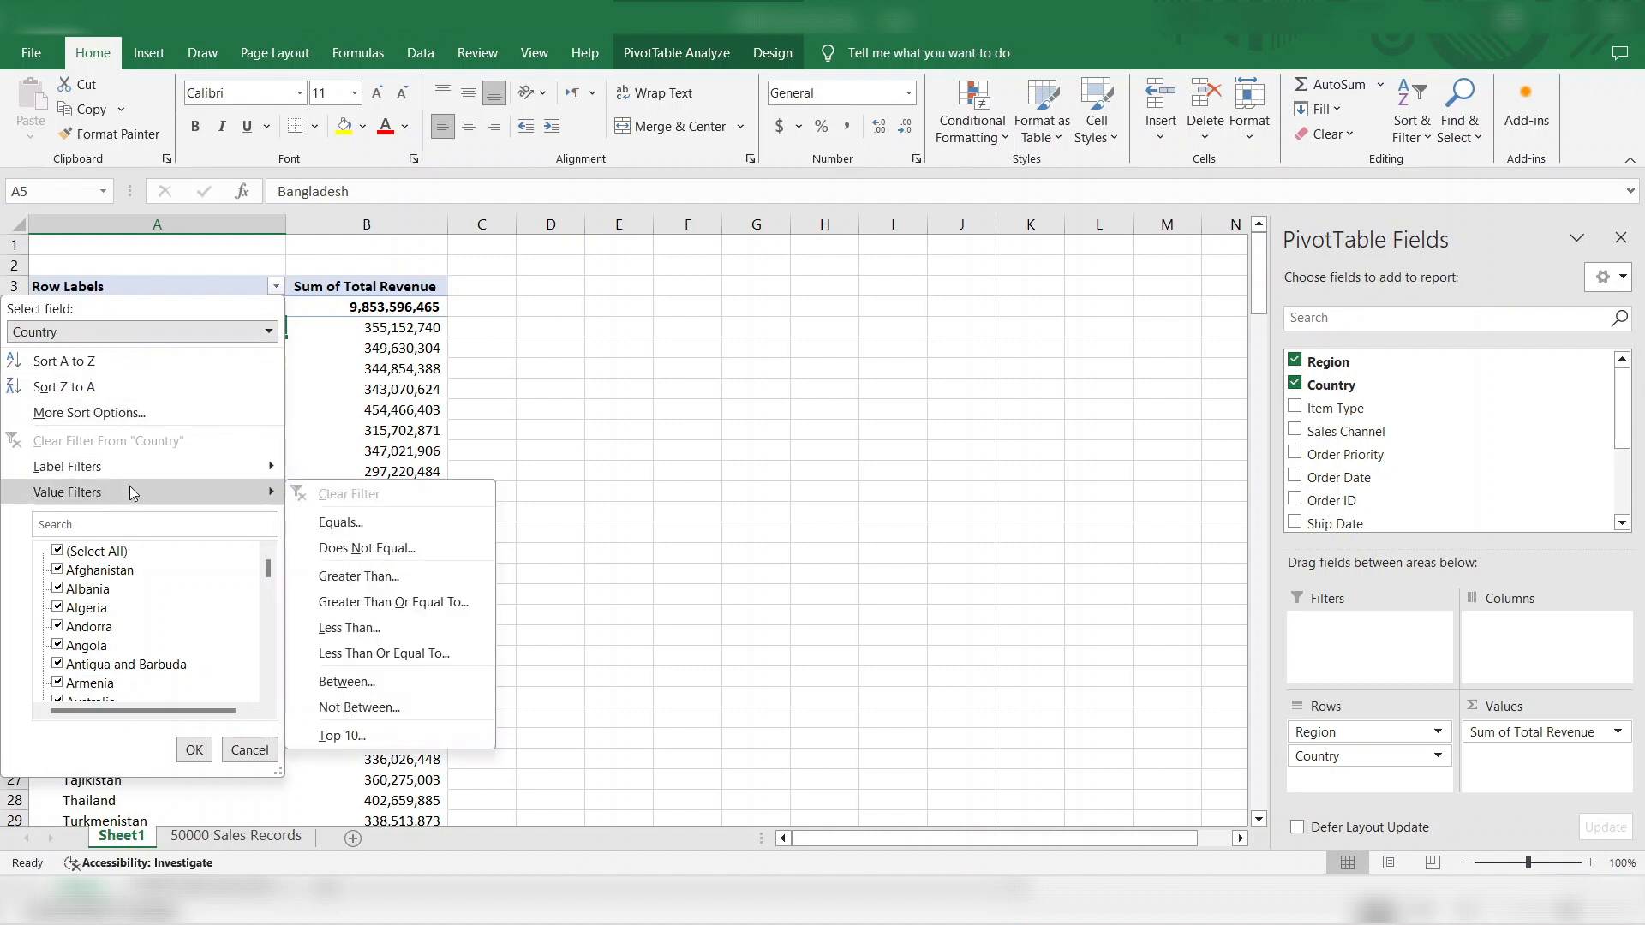
{"action": "left_click", "coordinate": [367, 737]}
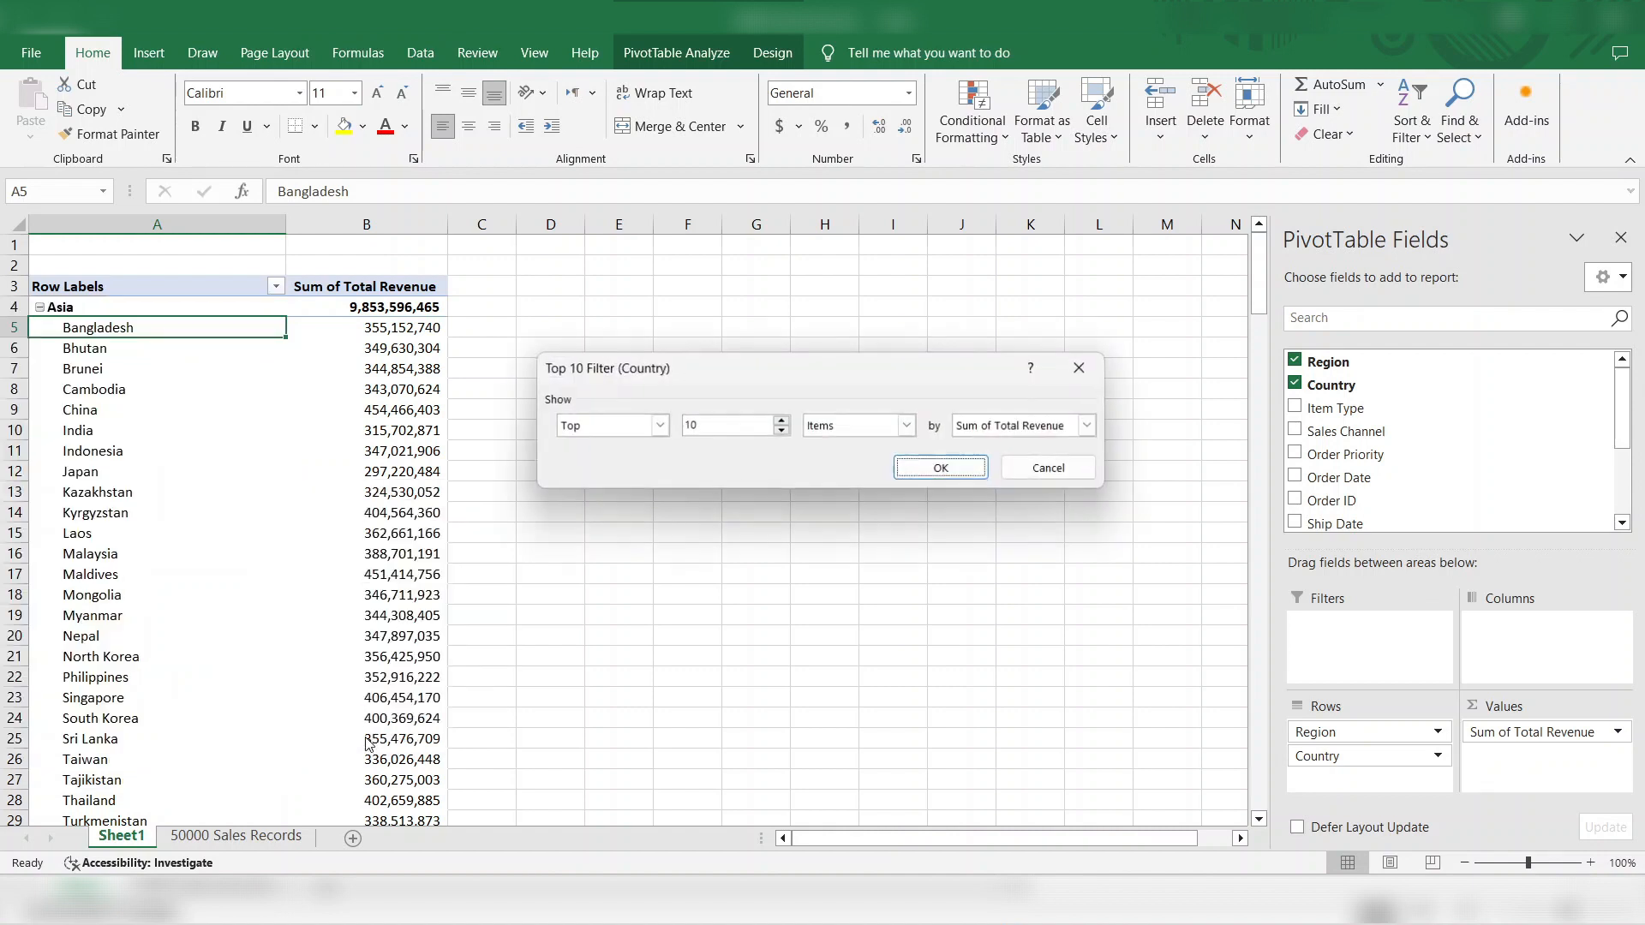
{"action": "left_click", "coordinate": [934, 480]}
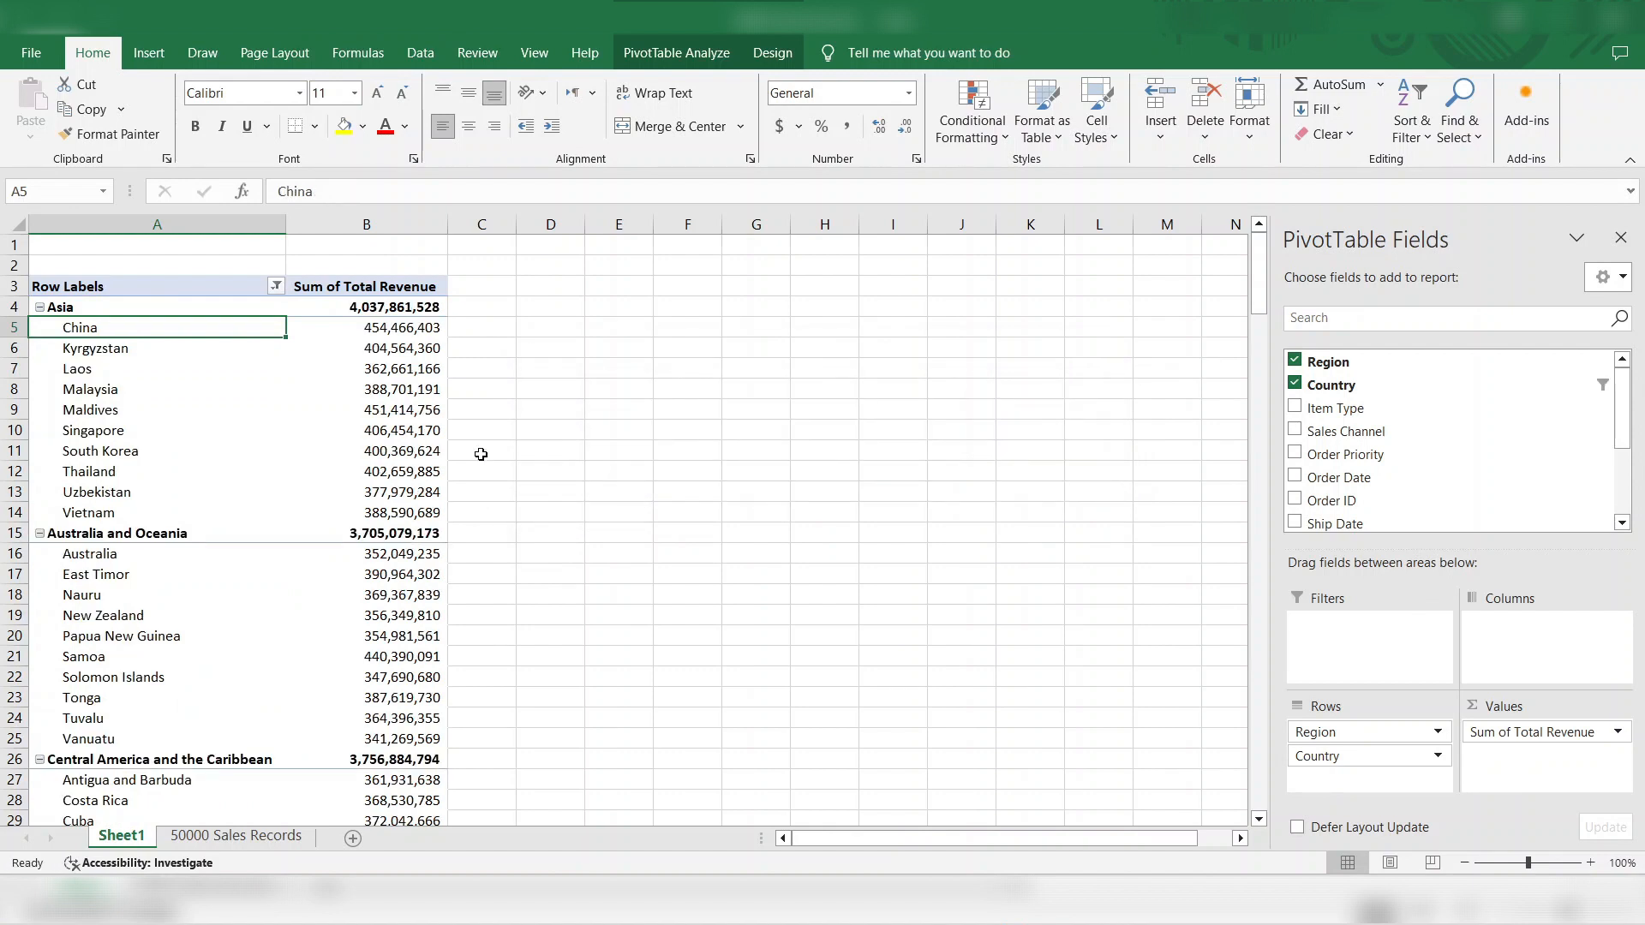
Step: Examine the filtered country rows under each region throughout the pivot table
{"action": "scroll", "coordinate": [309, 507], "scroll_direction": "down", "scroll_amount": 5}
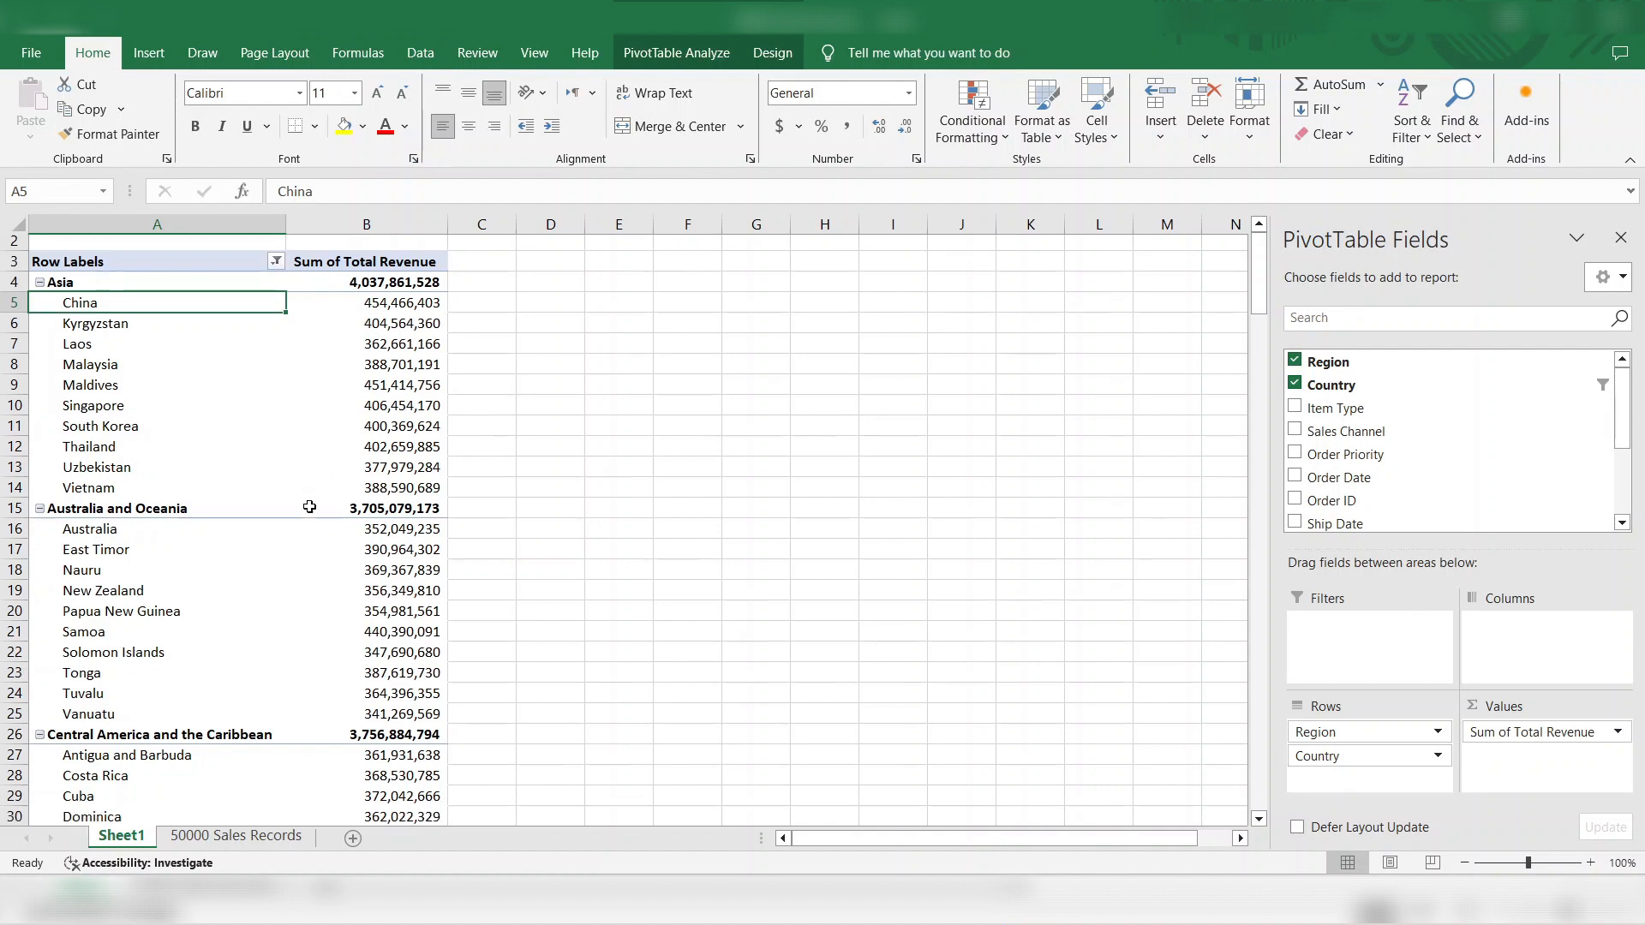
{"action": "scroll", "coordinate": [309, 507], "scroll_direction": "down", "scroll_amount": 7}
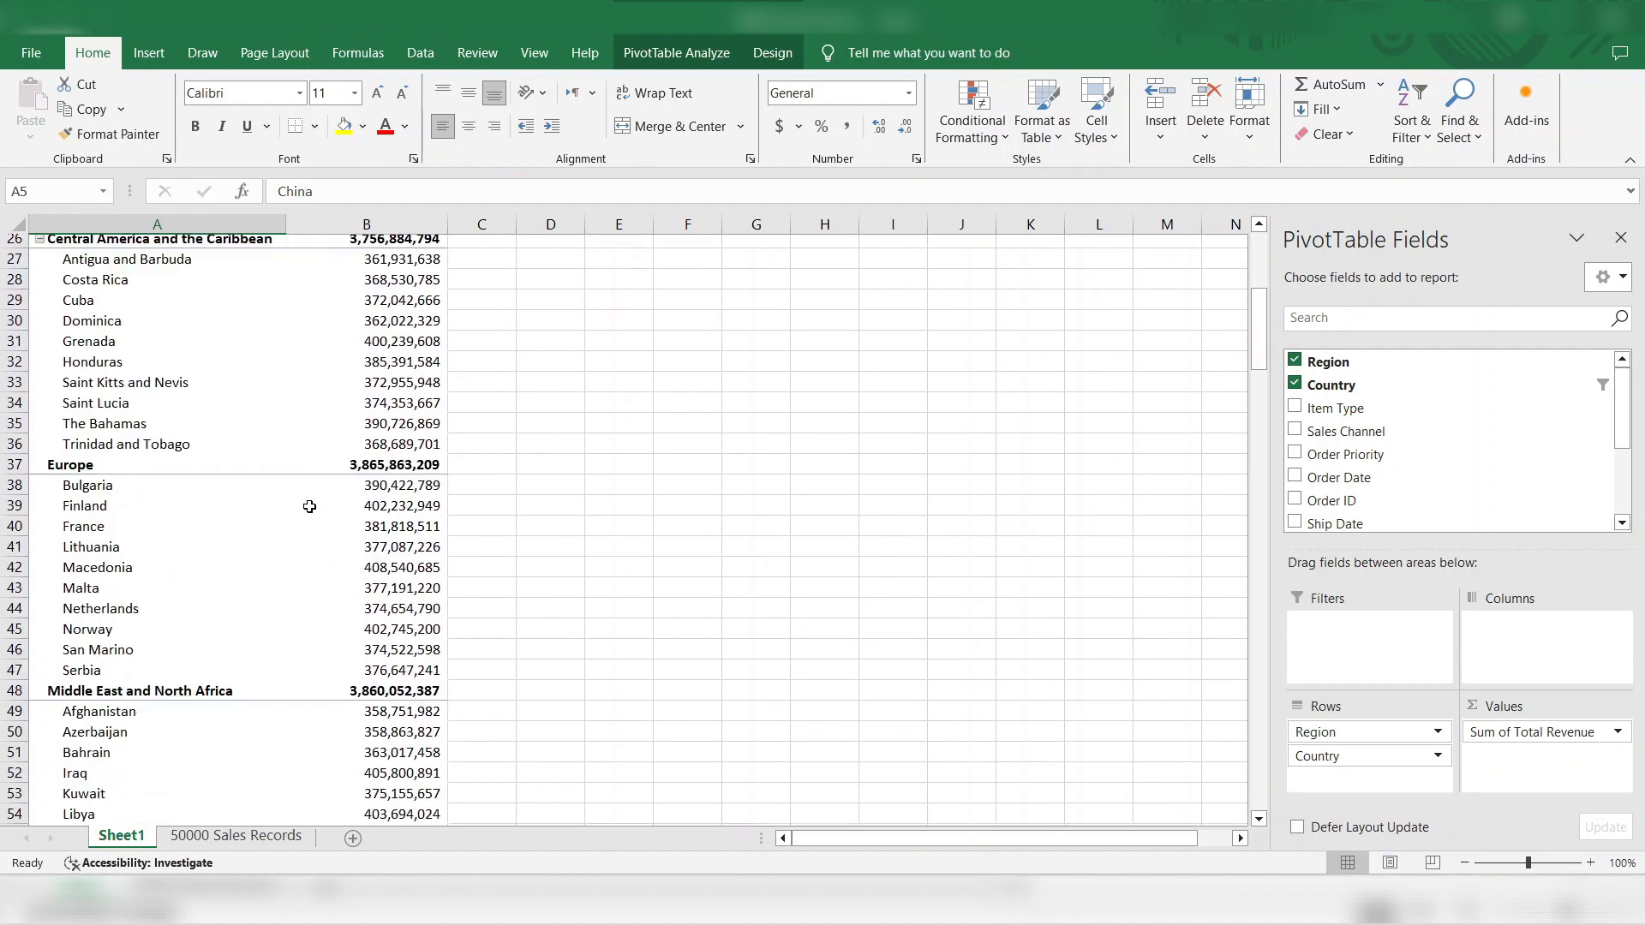
{"action": "scroll", "coordinate": [309, 508], "scroll_direction": "down", "scroll_amount": 7}
{"action": "scroll", "coordinate": [309, 507], "scroll_direction": "up", "scroll_amount": 4}
{"action": "scroll", "coordinate": [309, 507], "scroll_direction": "up", "scroll_amount": 7}
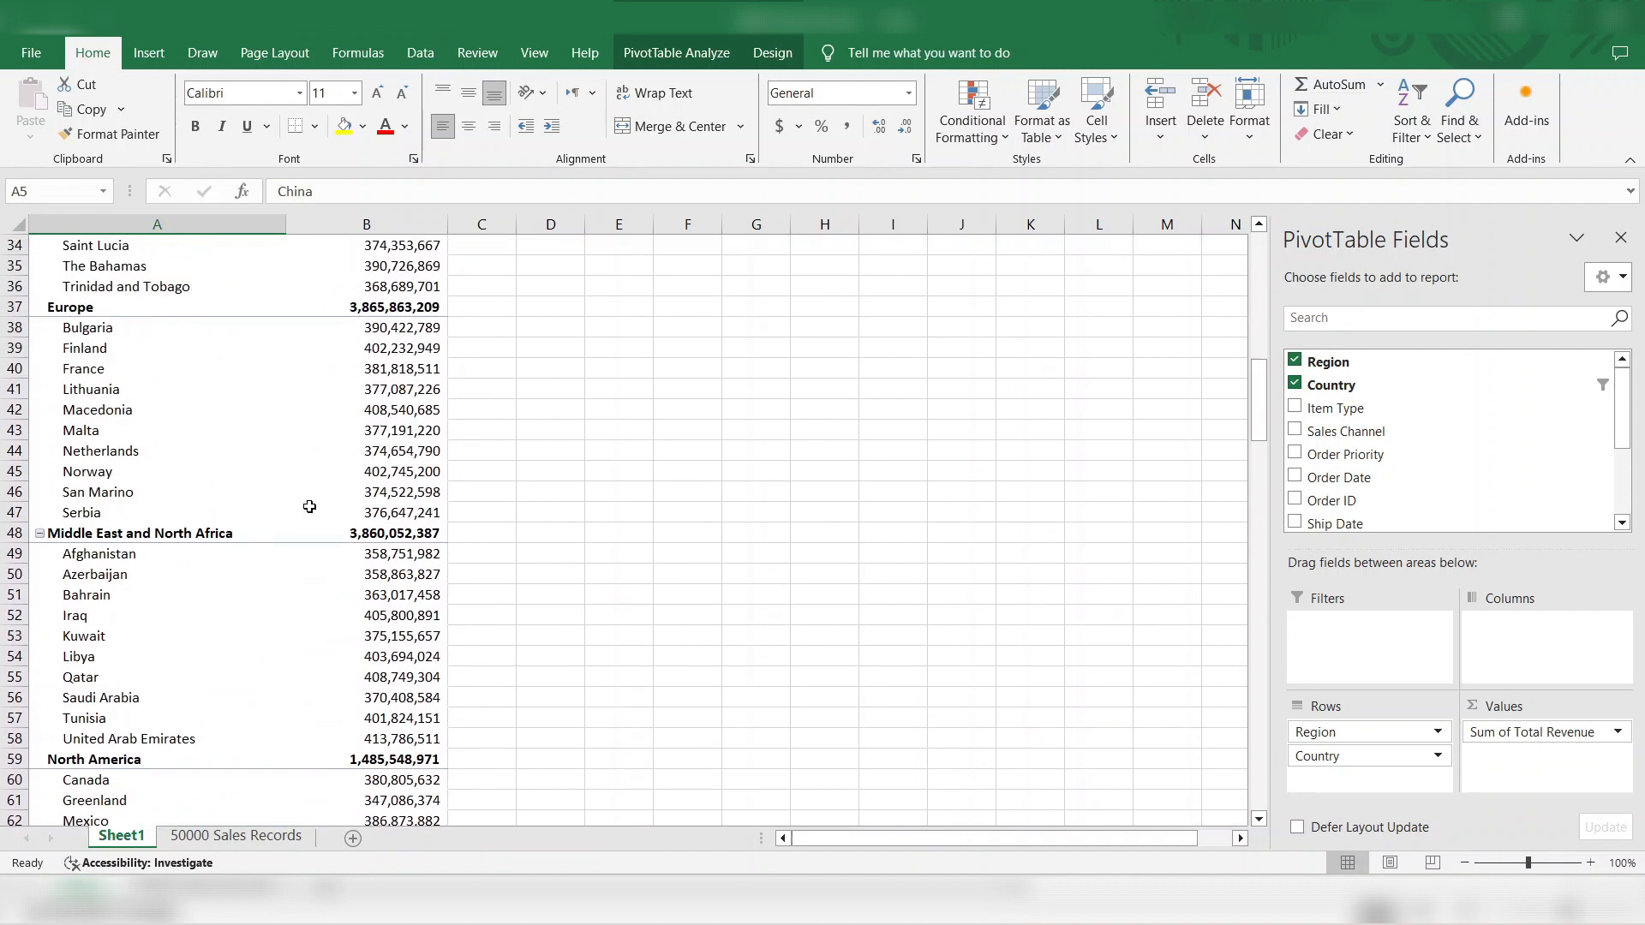
{"action": "scroll", "coordinate": [309, 507], "scroll_direction": "up", "scroll_amount": 9}
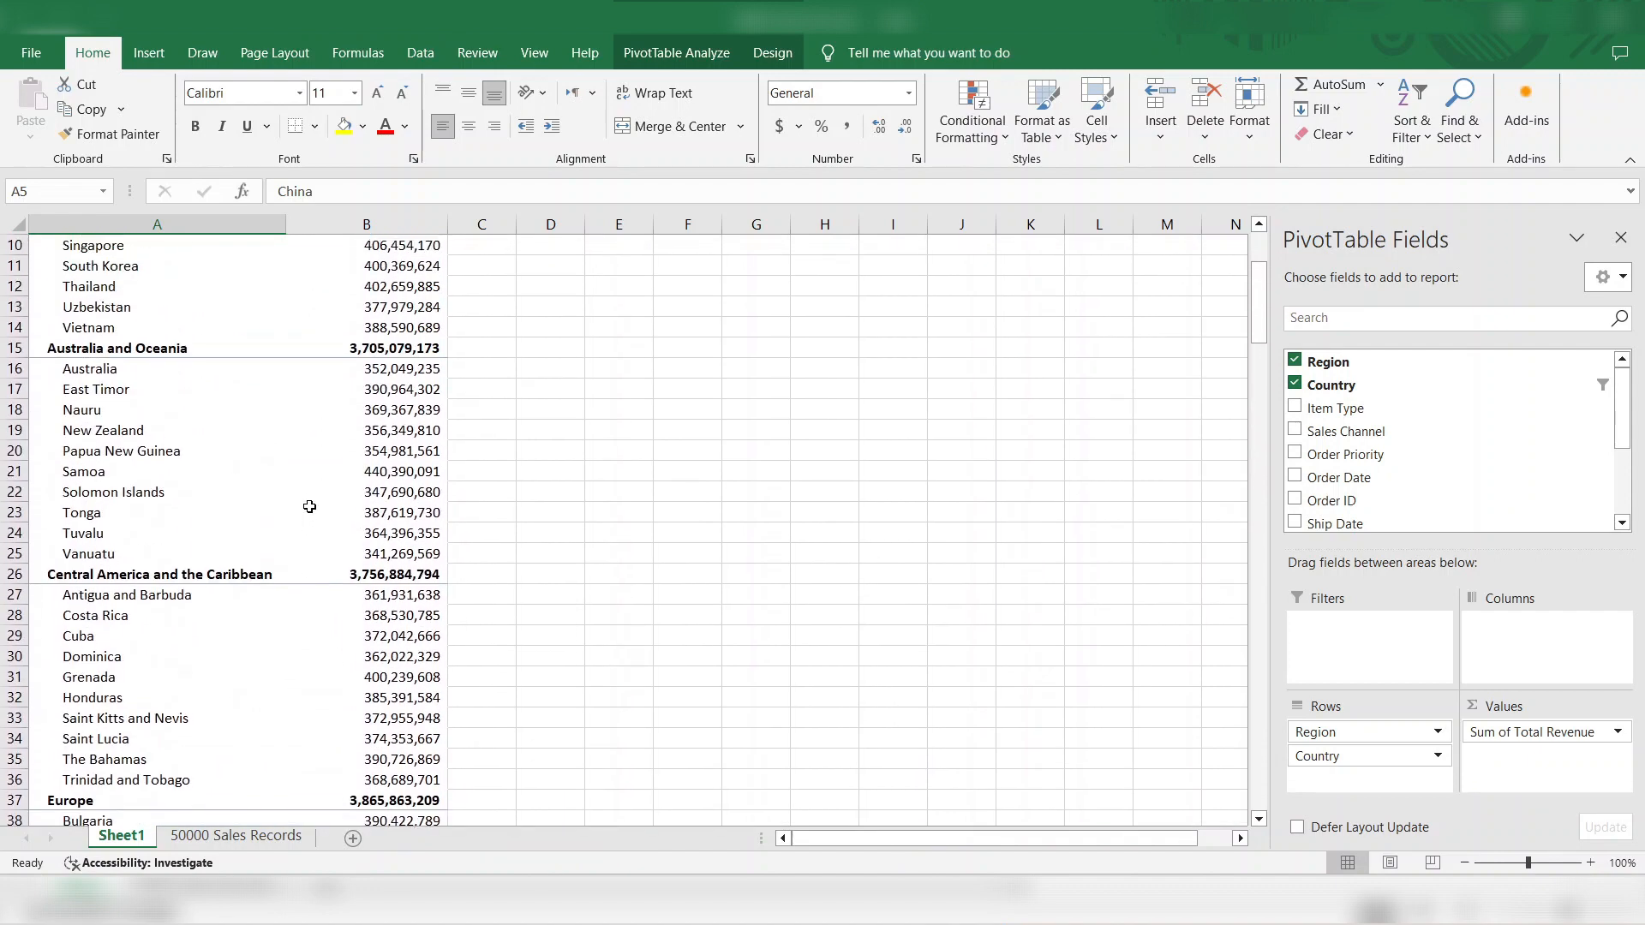
{"action": "mouse_move", "coordinate": [310, 508]}
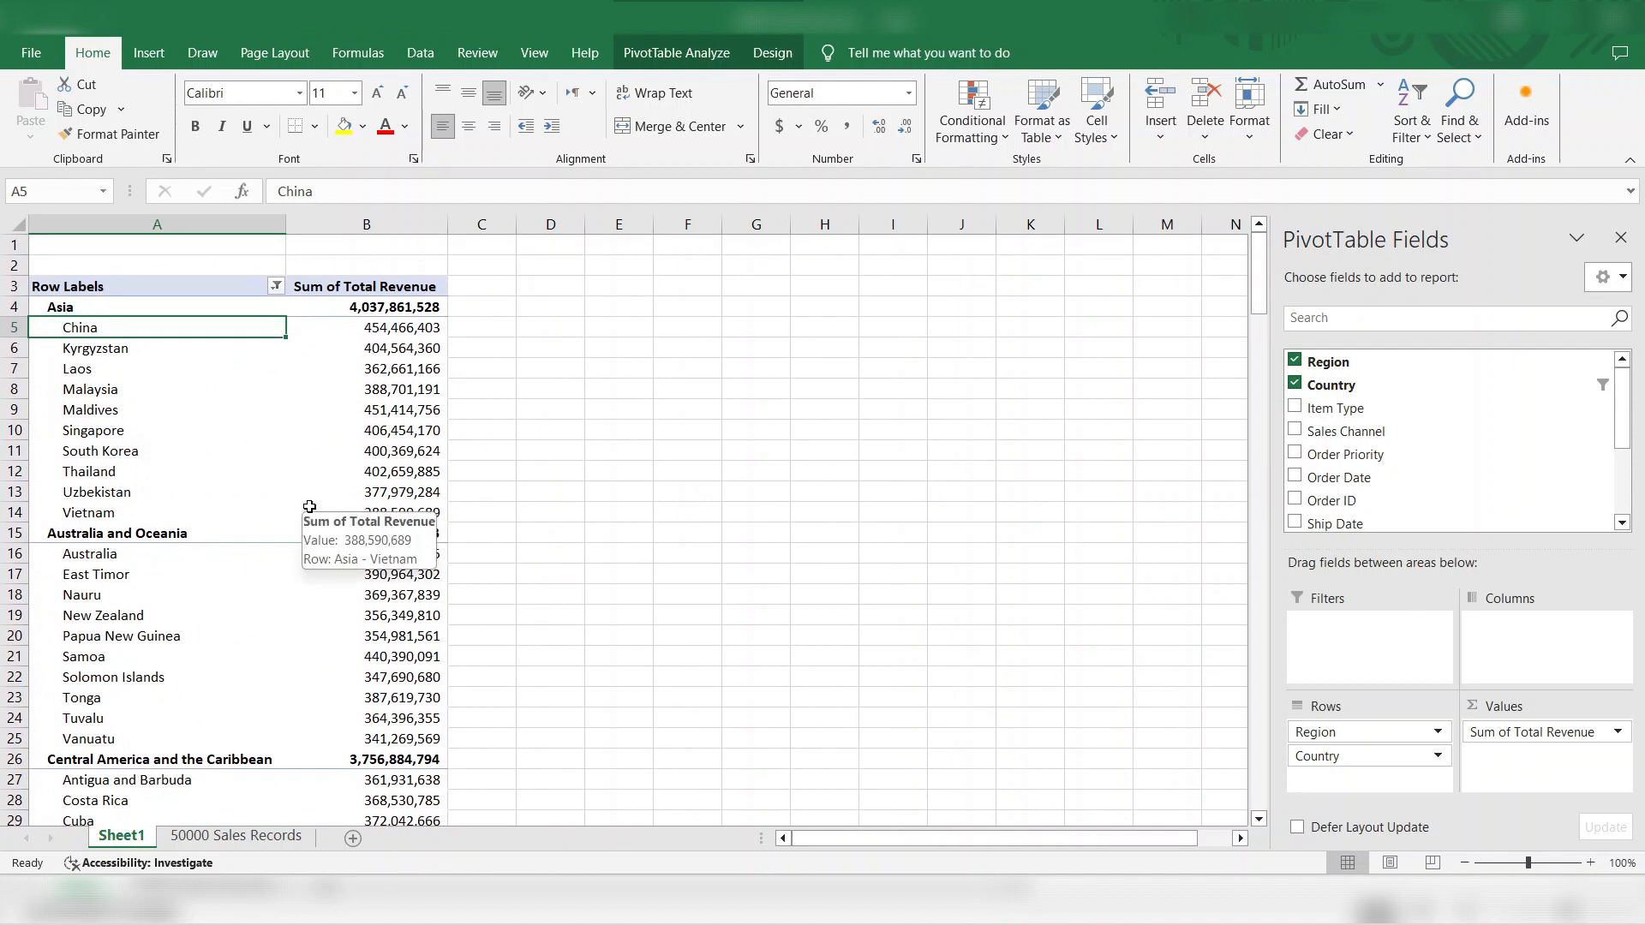
Step: Add the Units Sold field to the pivot table's values as a sum, and check its column
{"action": "left_click_drag", "start_coordinate": [1629, 417], "coordinate": [1635, 488]}
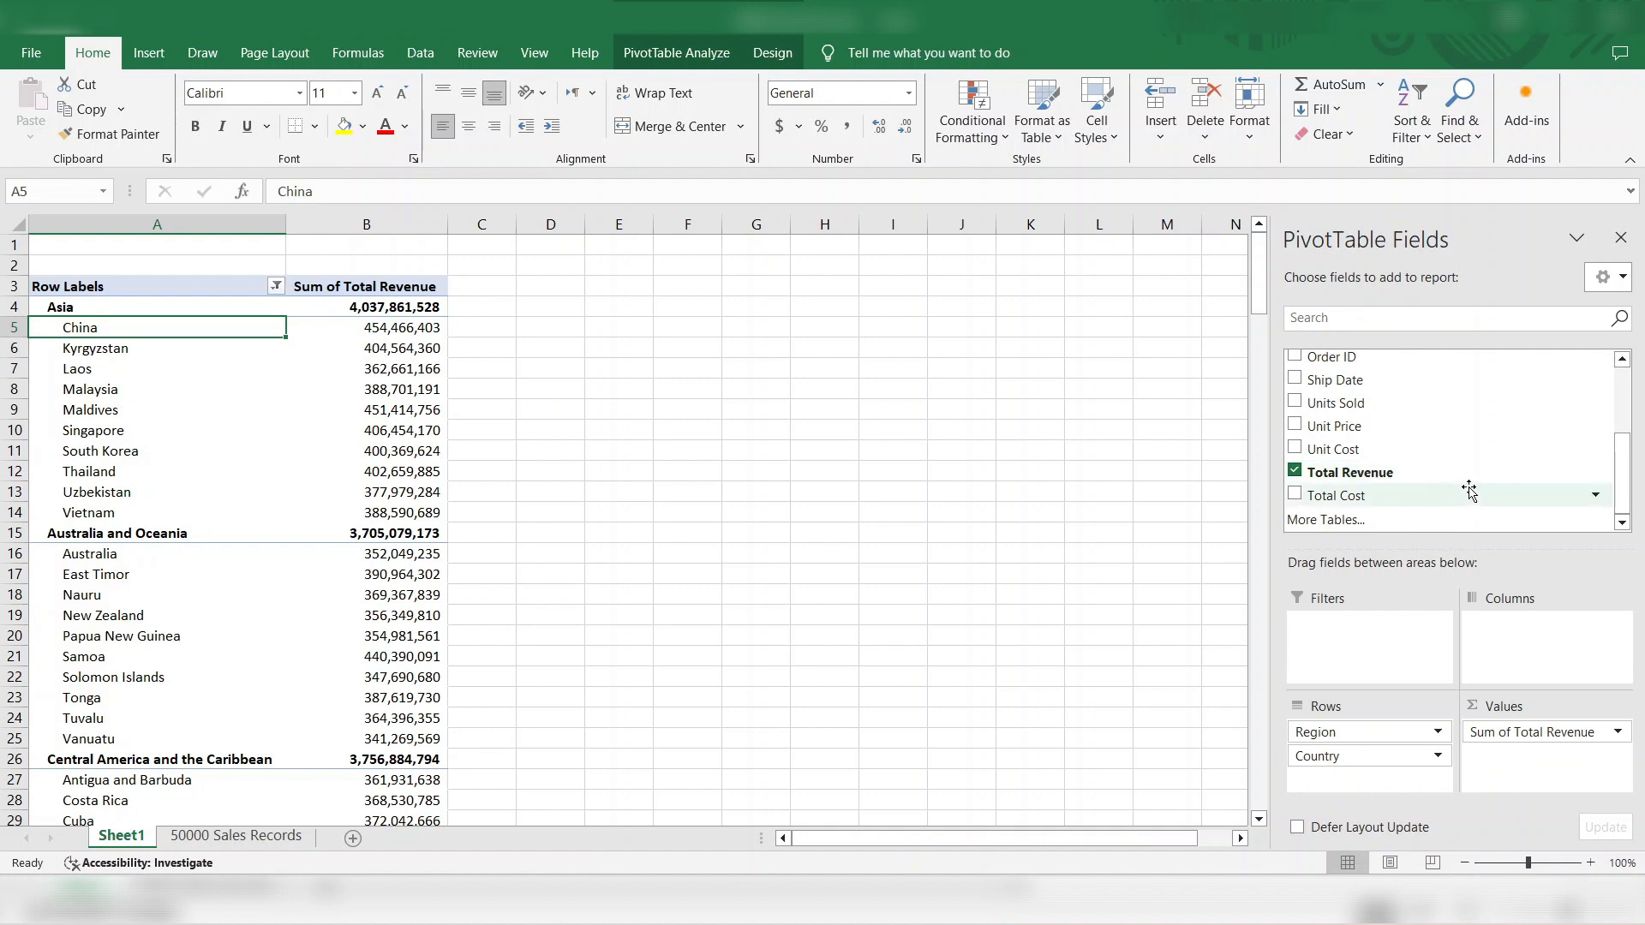
{"action": "left_click", "coordinate": [1359, 403]}
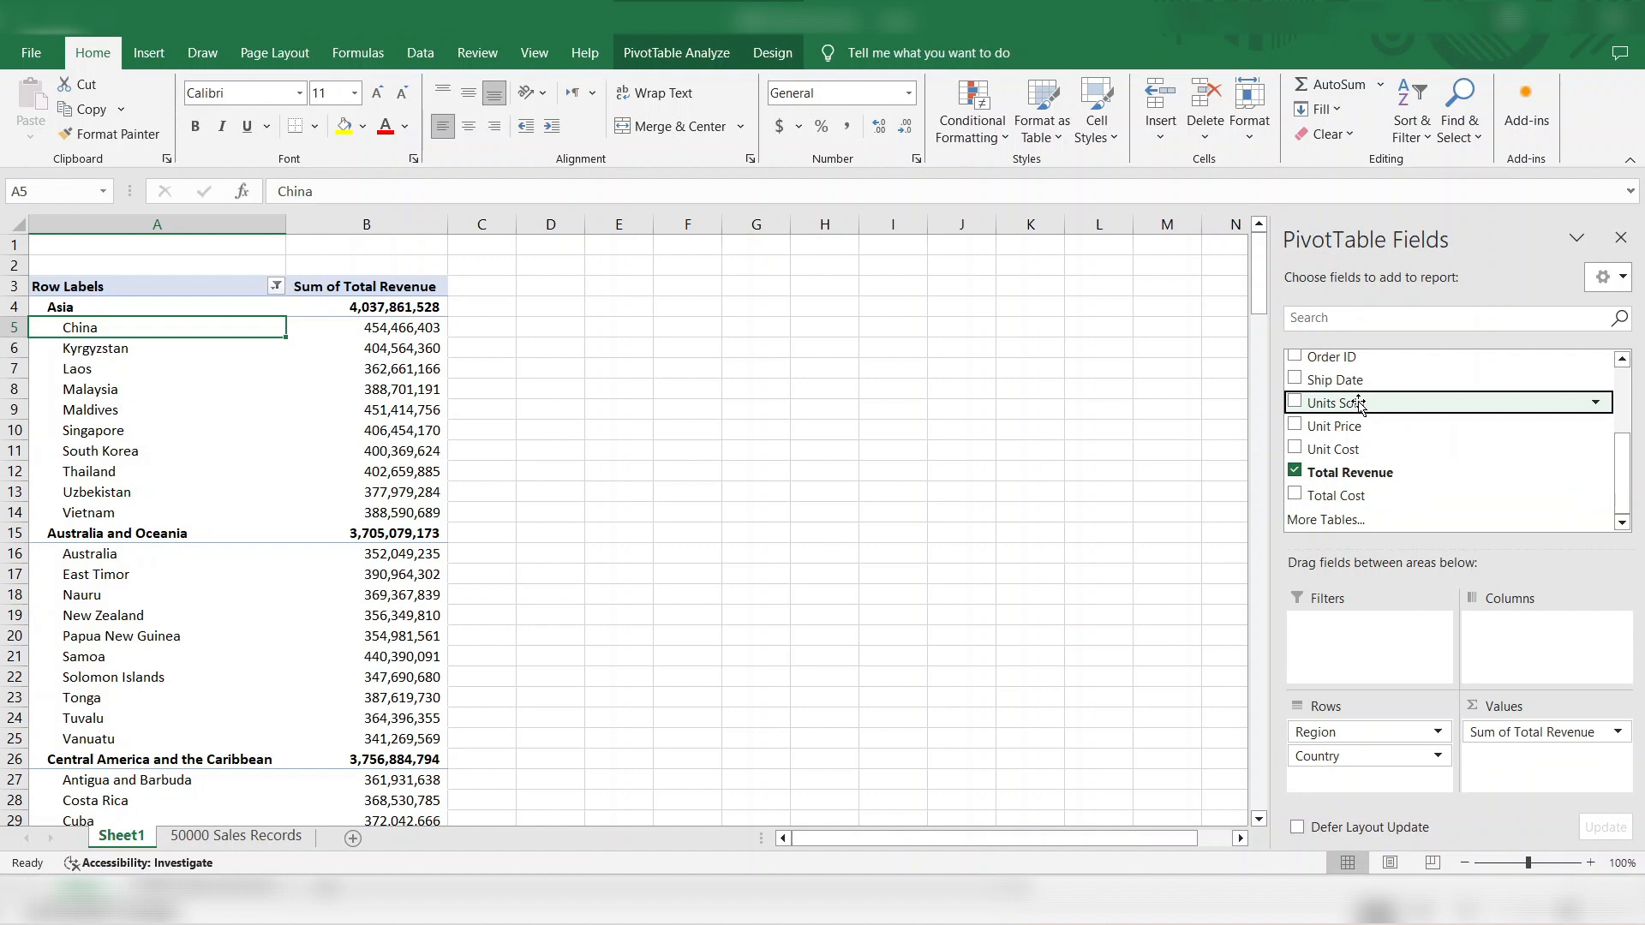
{"action": "left_click_drag", "start_coordinate": [1360, 404], "coordinate": [1543, 793]}
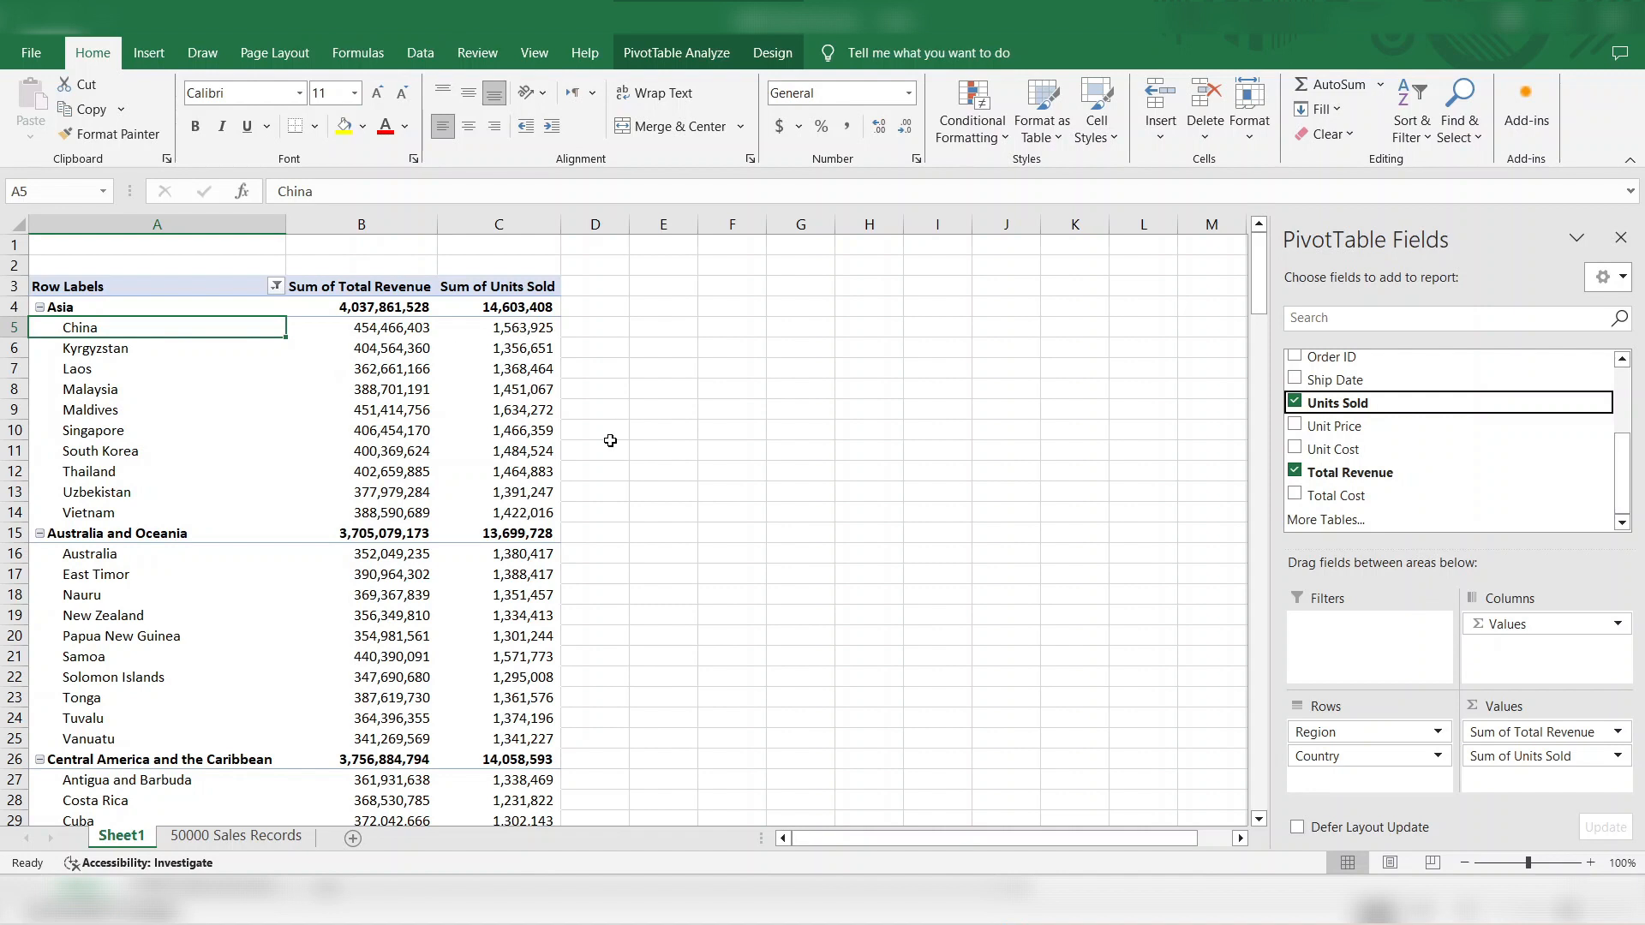
{"action": "key", "text": "Up"}
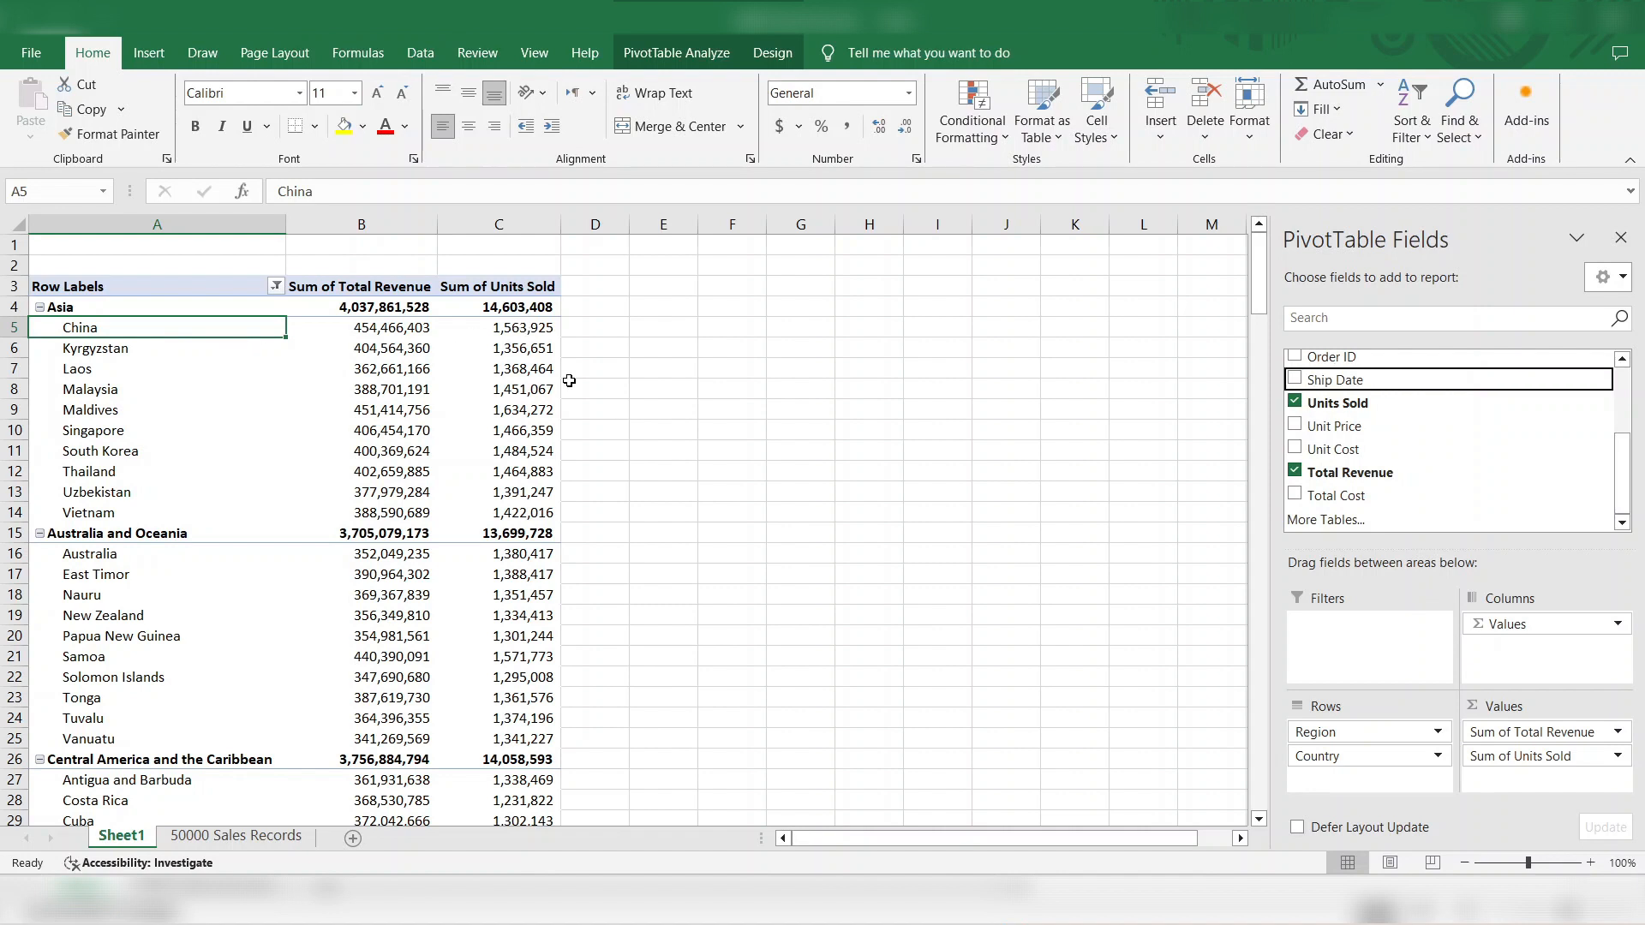
{"action": "left_click", "coordinate": [528, 302]}
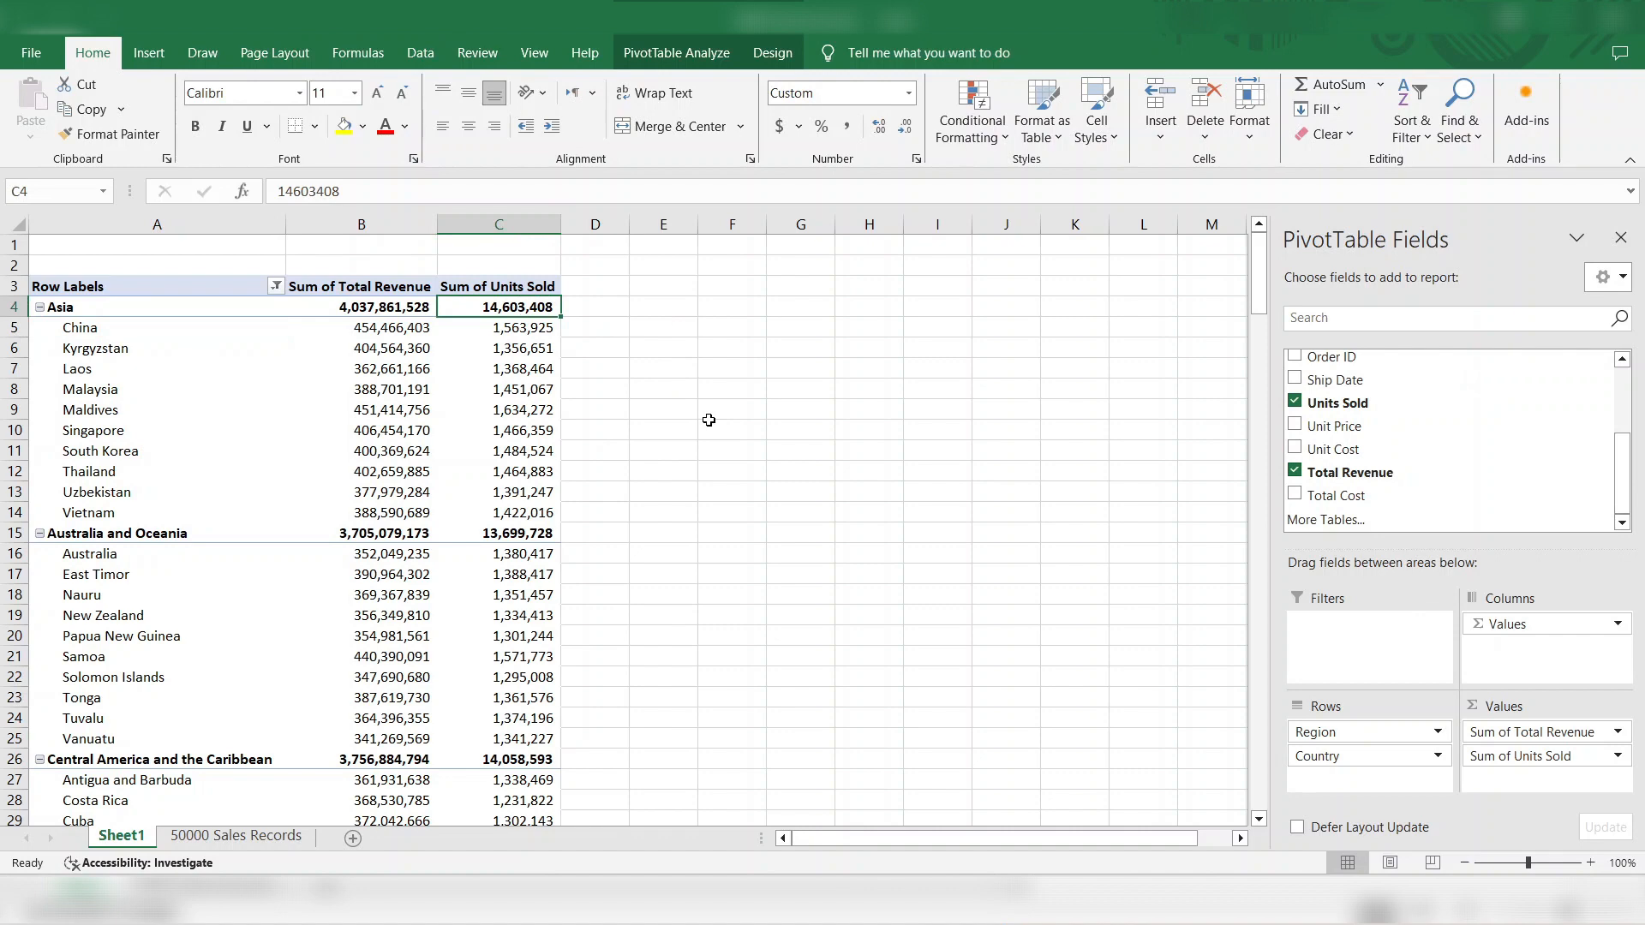
Step: Check the source columns on the 50000 Sales Records sheet, and remove Sum of Units Sold from the pivot table's values
{"action": "left_click", "coordinate": [221, 837]}
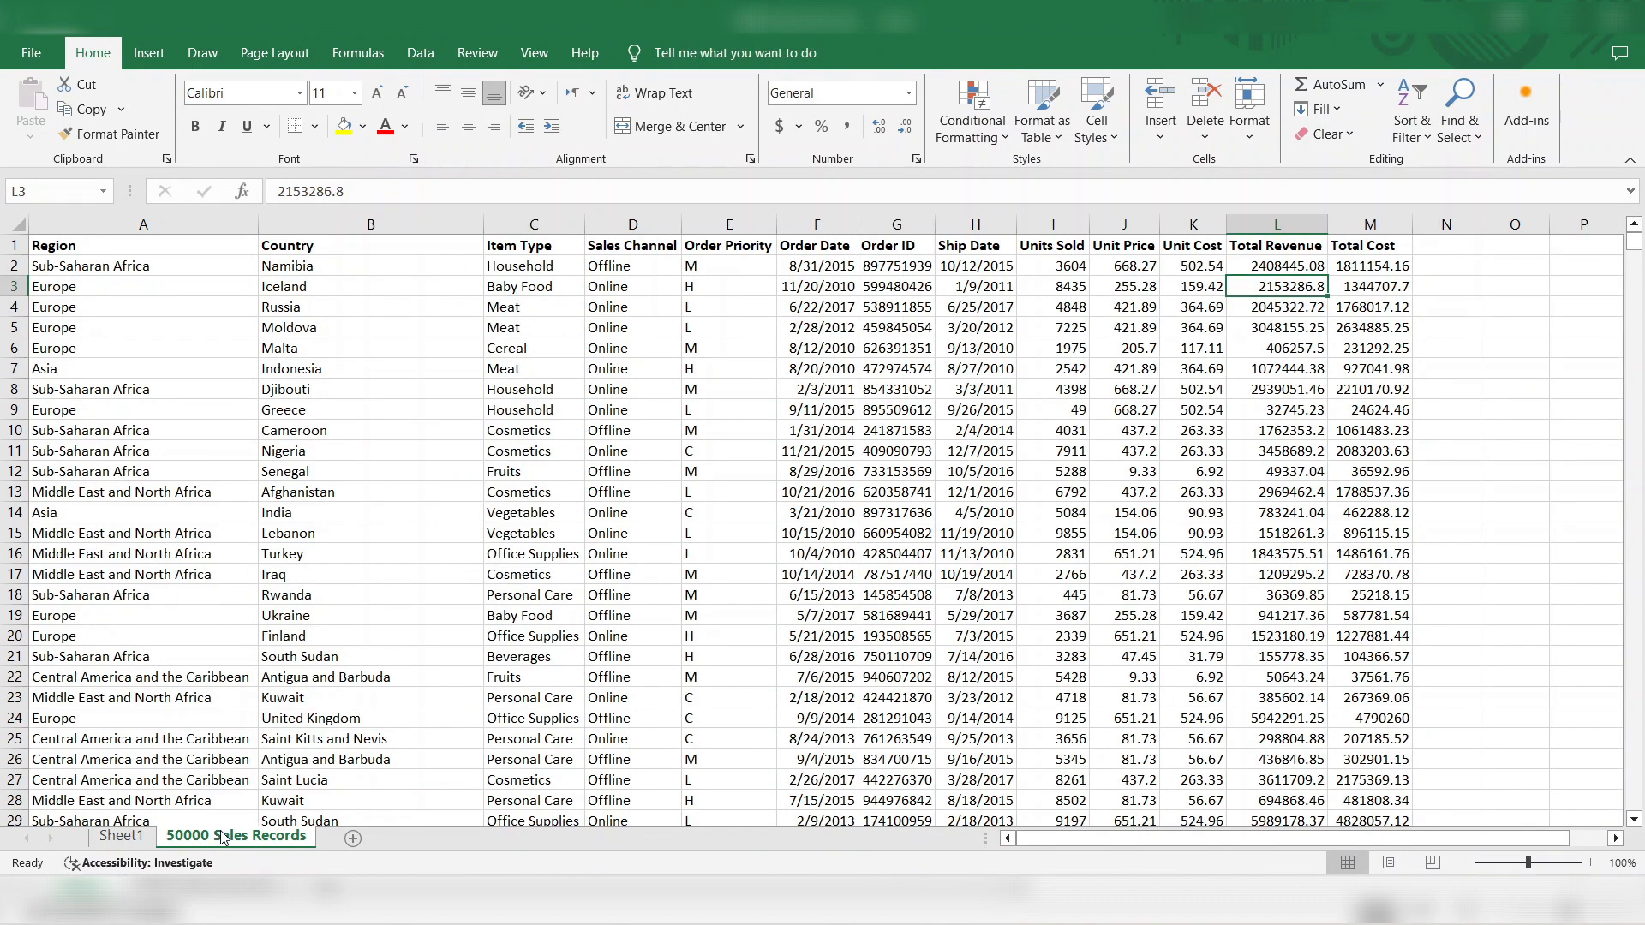
{"action": "left_click", "coordinate": [120, 837]}
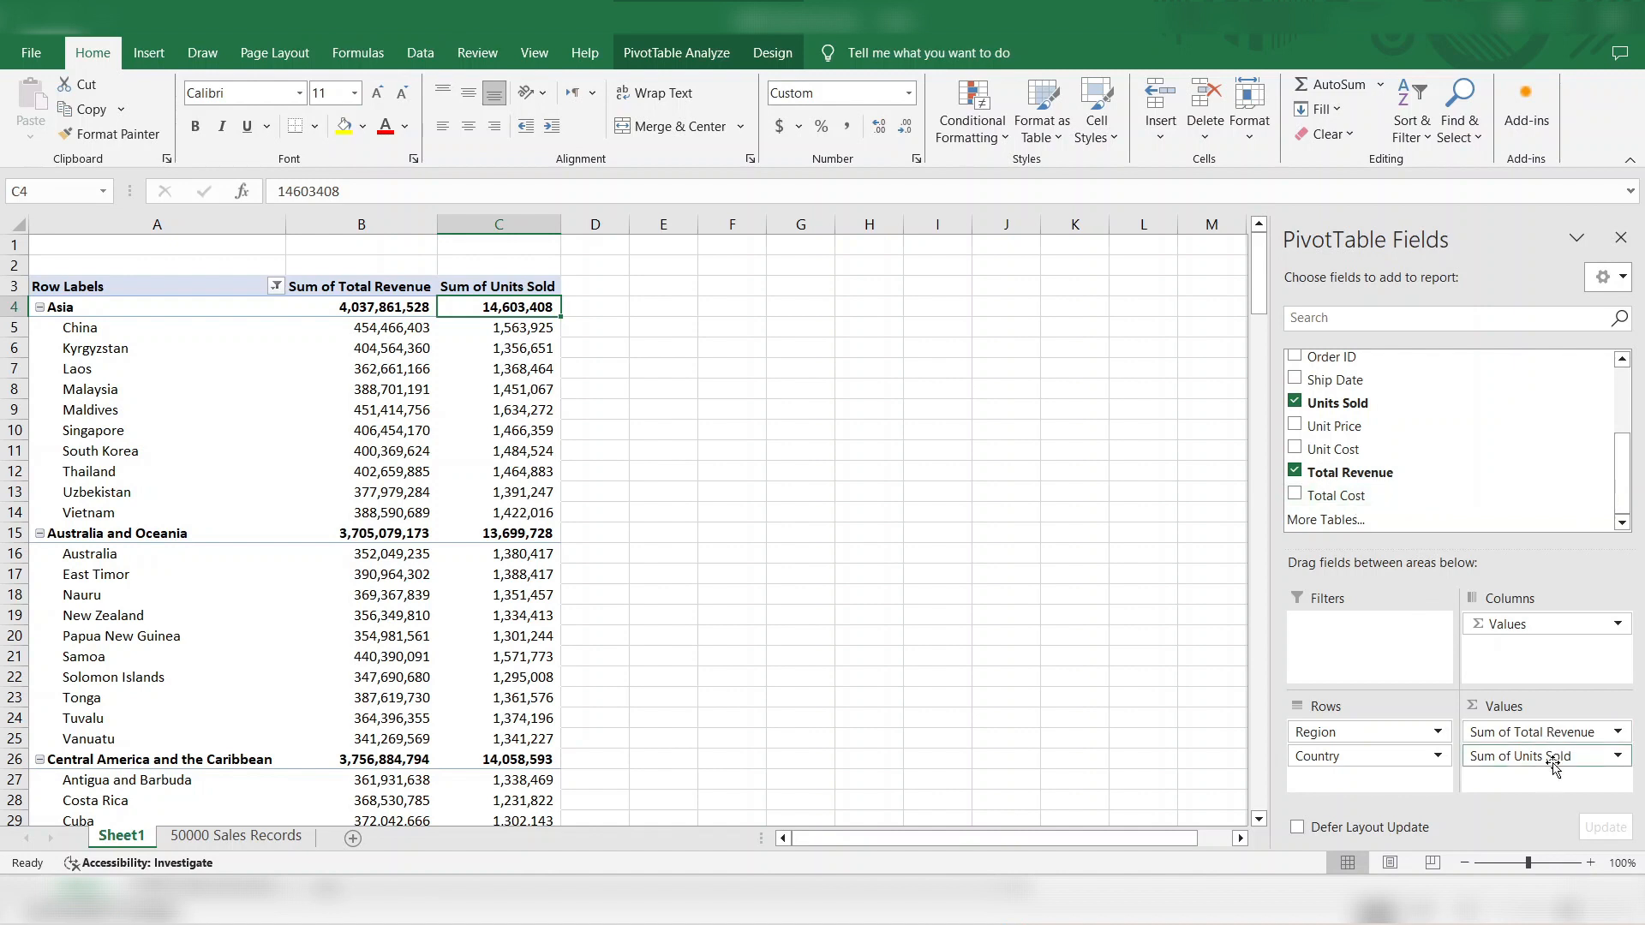
{"action": "left_click_drag", "start_coordinate": [1553, 762], "coordinate": [1052, 628]}
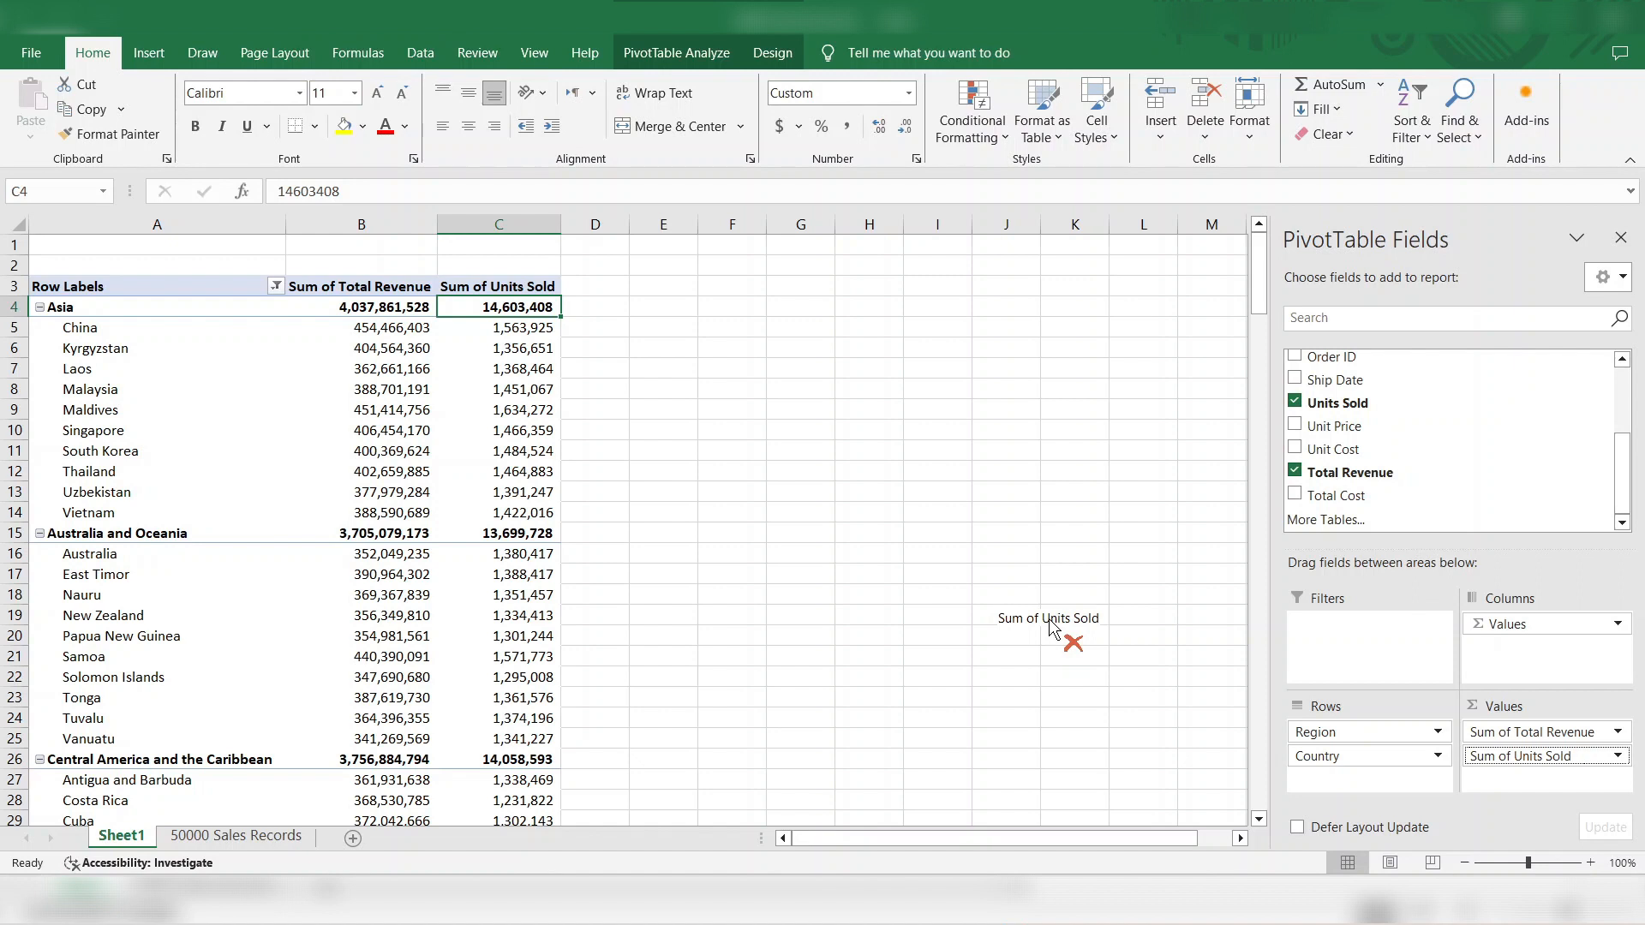
{"action": "left_click_drag", "start_coordinate": [1052, 628], "coordinate": [1049, 618]}
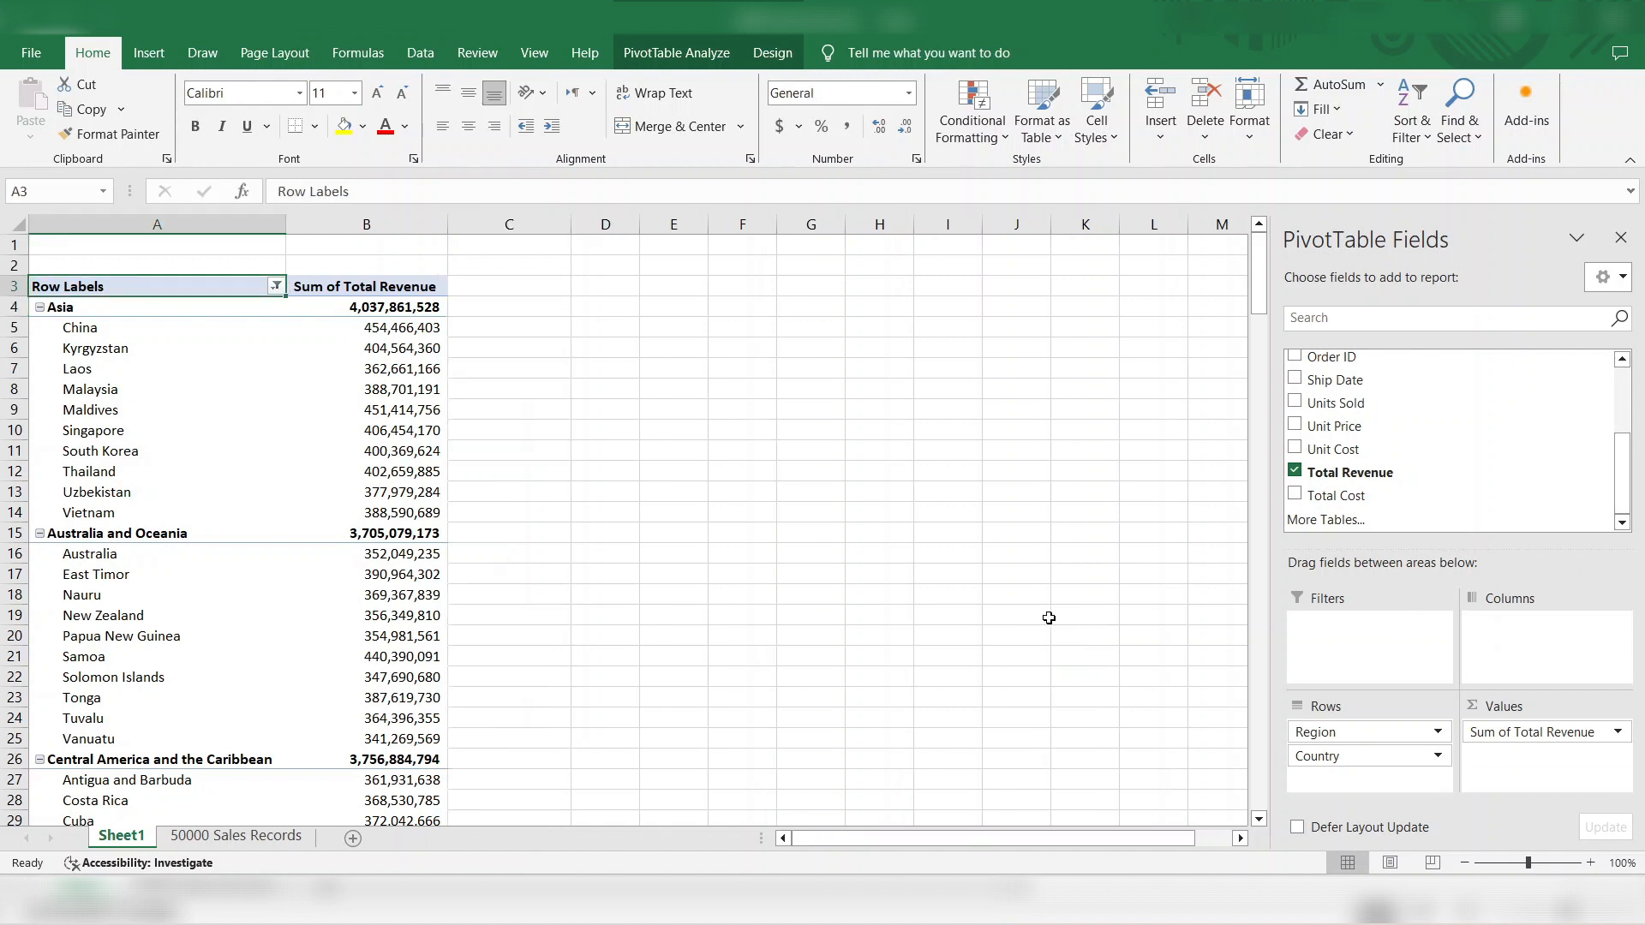
Step: Add the Total Cost field to the pivot table's values as a sum, and the Item Type field to the rows below Country
{"action": "left_click", "coordinate": [1294, 496]}
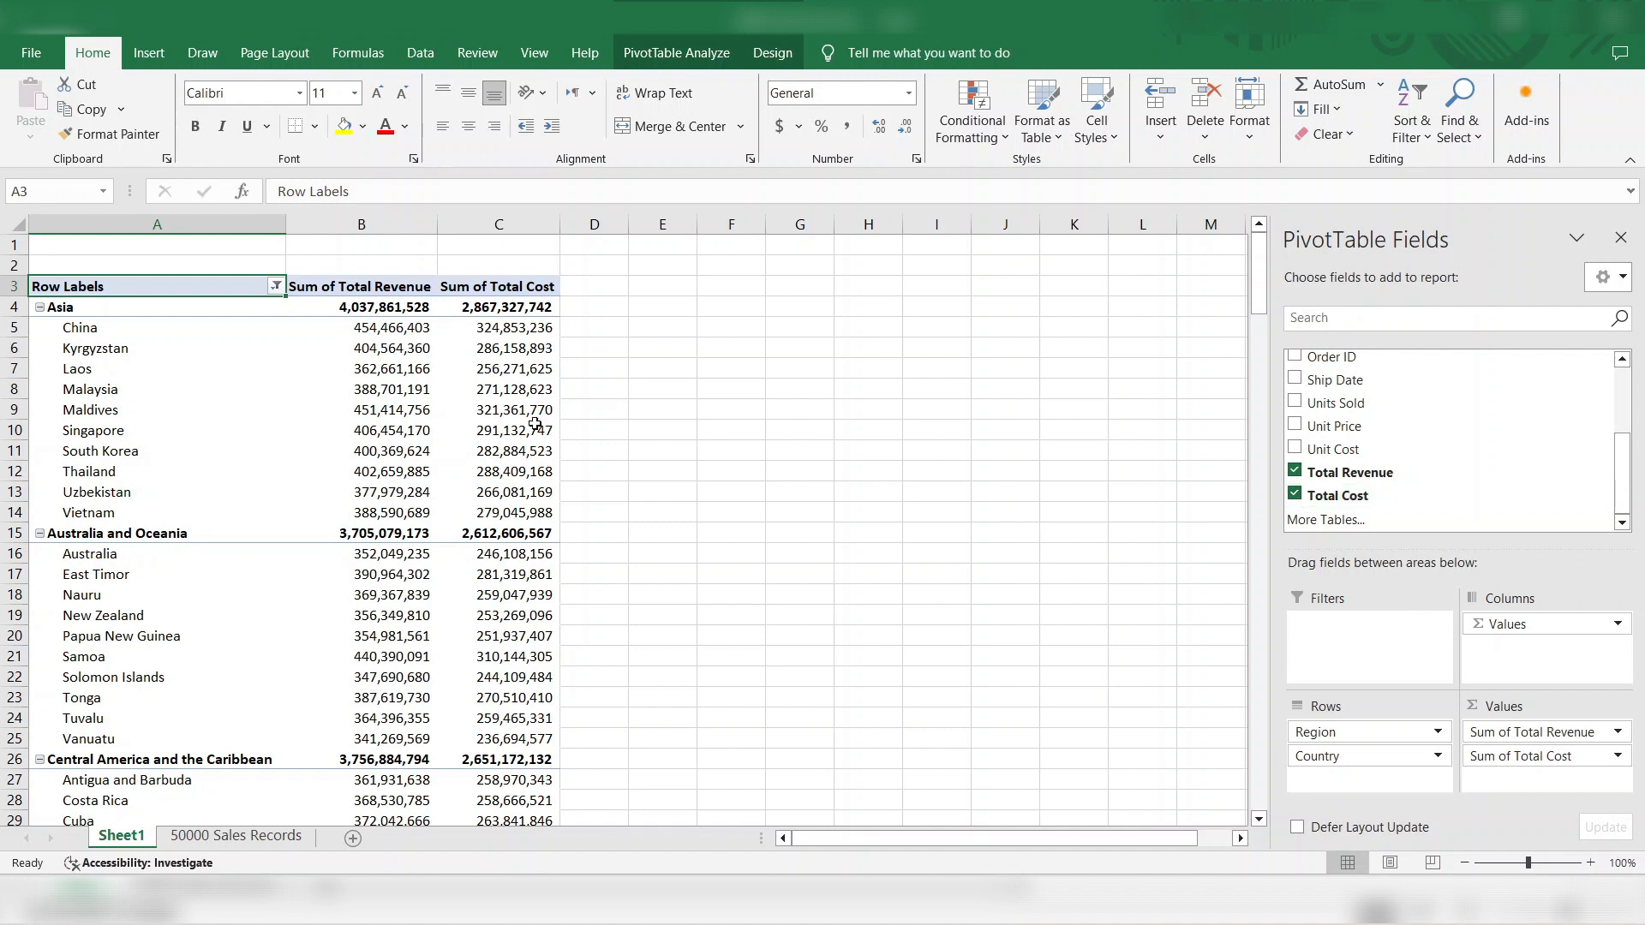
{"action": "mouse_move", "coordinate": [535, 425]}
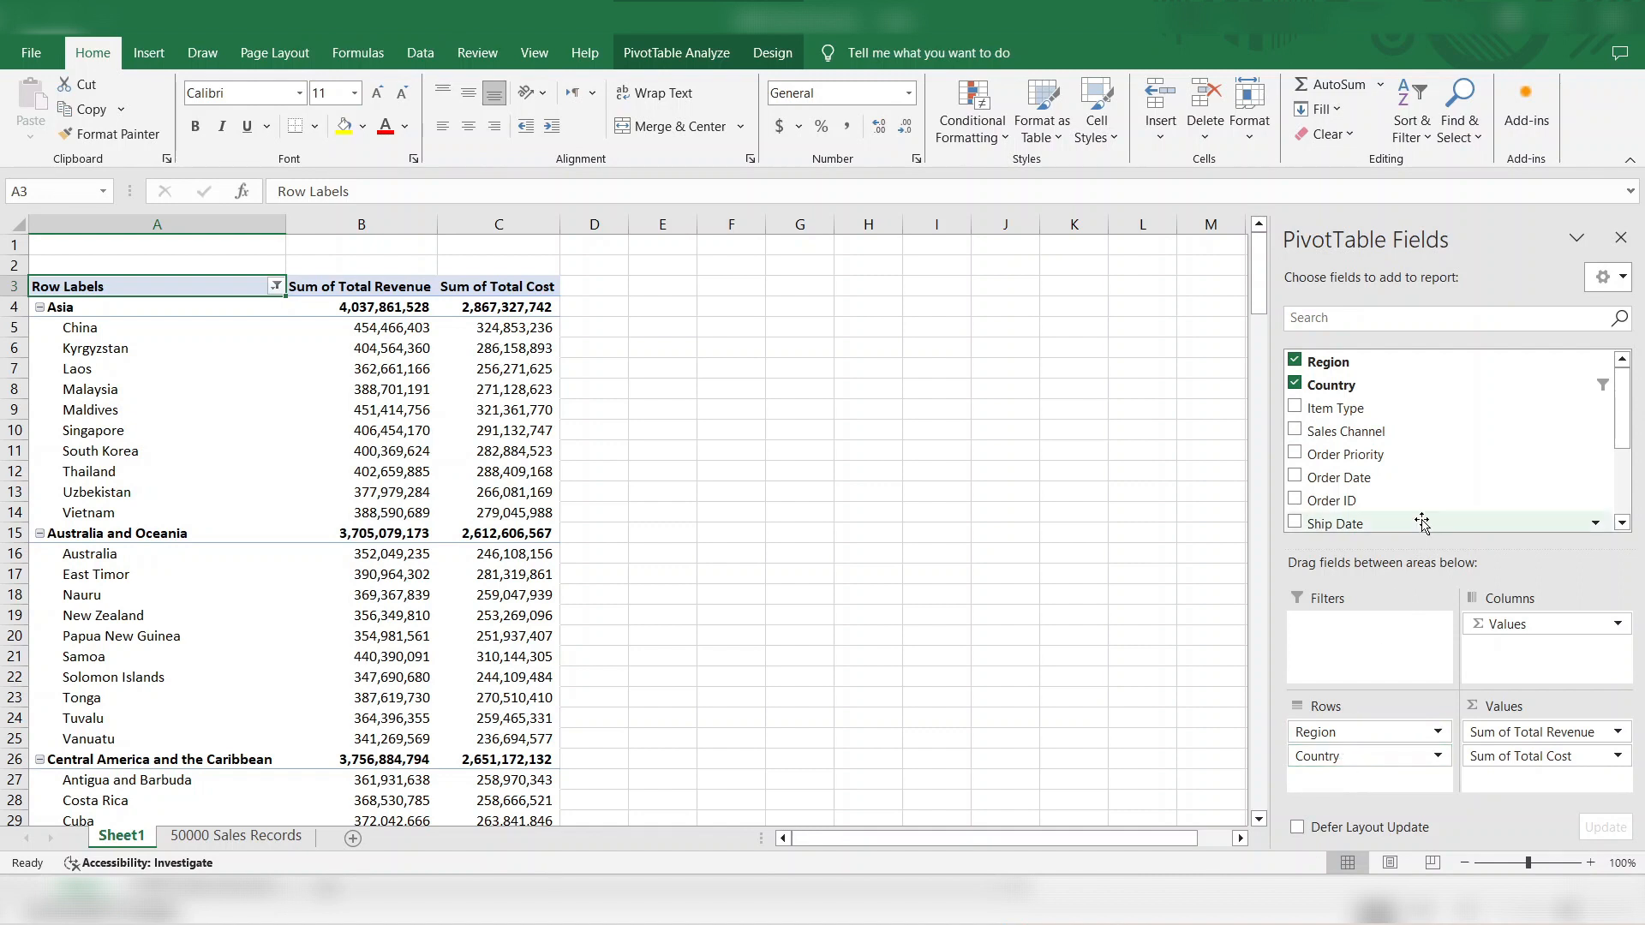
{"action": "left_click", "coordinate": [1294, 409]}
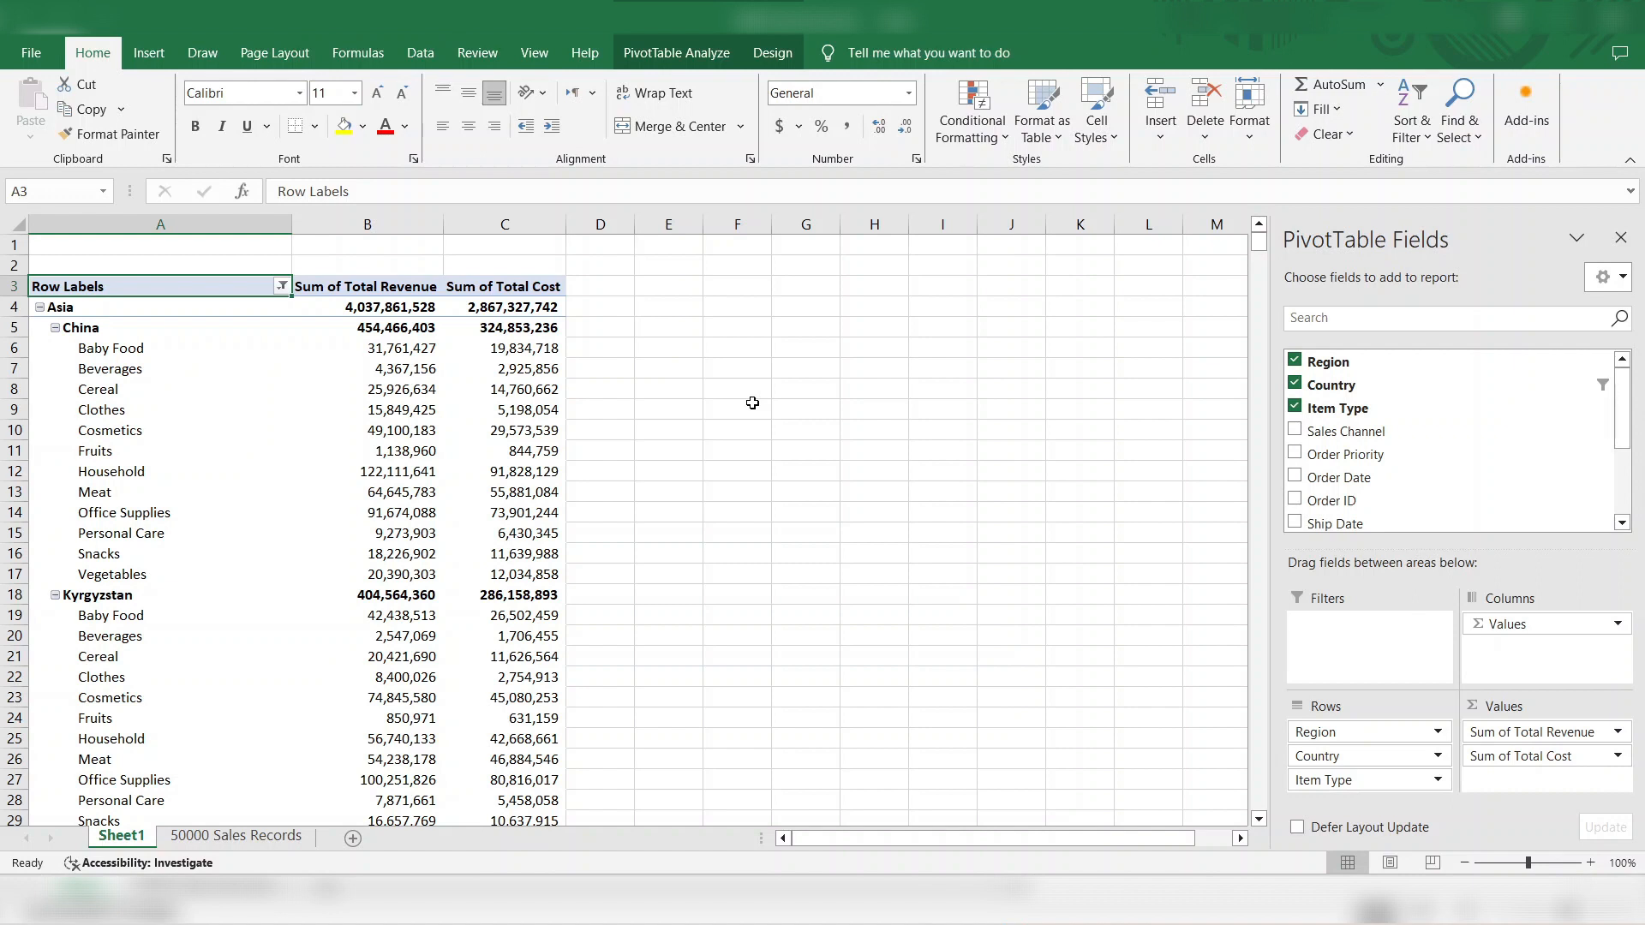
Step: Start a new calculated field for the pivot table and name it Net Profit
{"action": "left_click", "coordinate": [722, 57]}
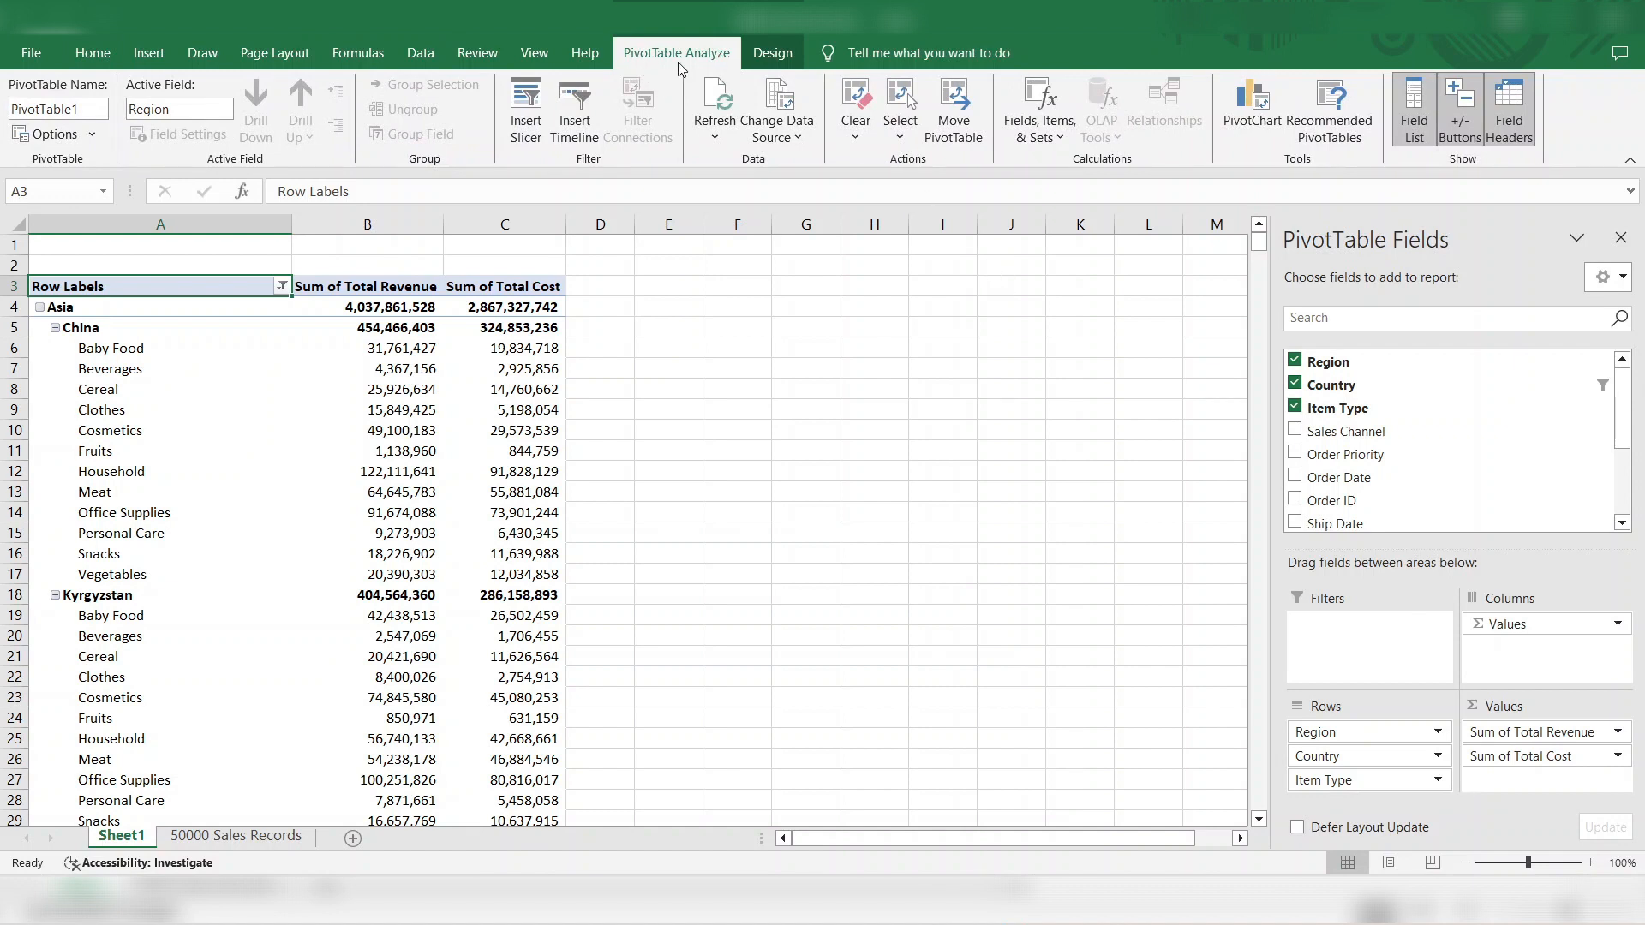
{"action": "left_click", "coordinate": [1069, 135]}
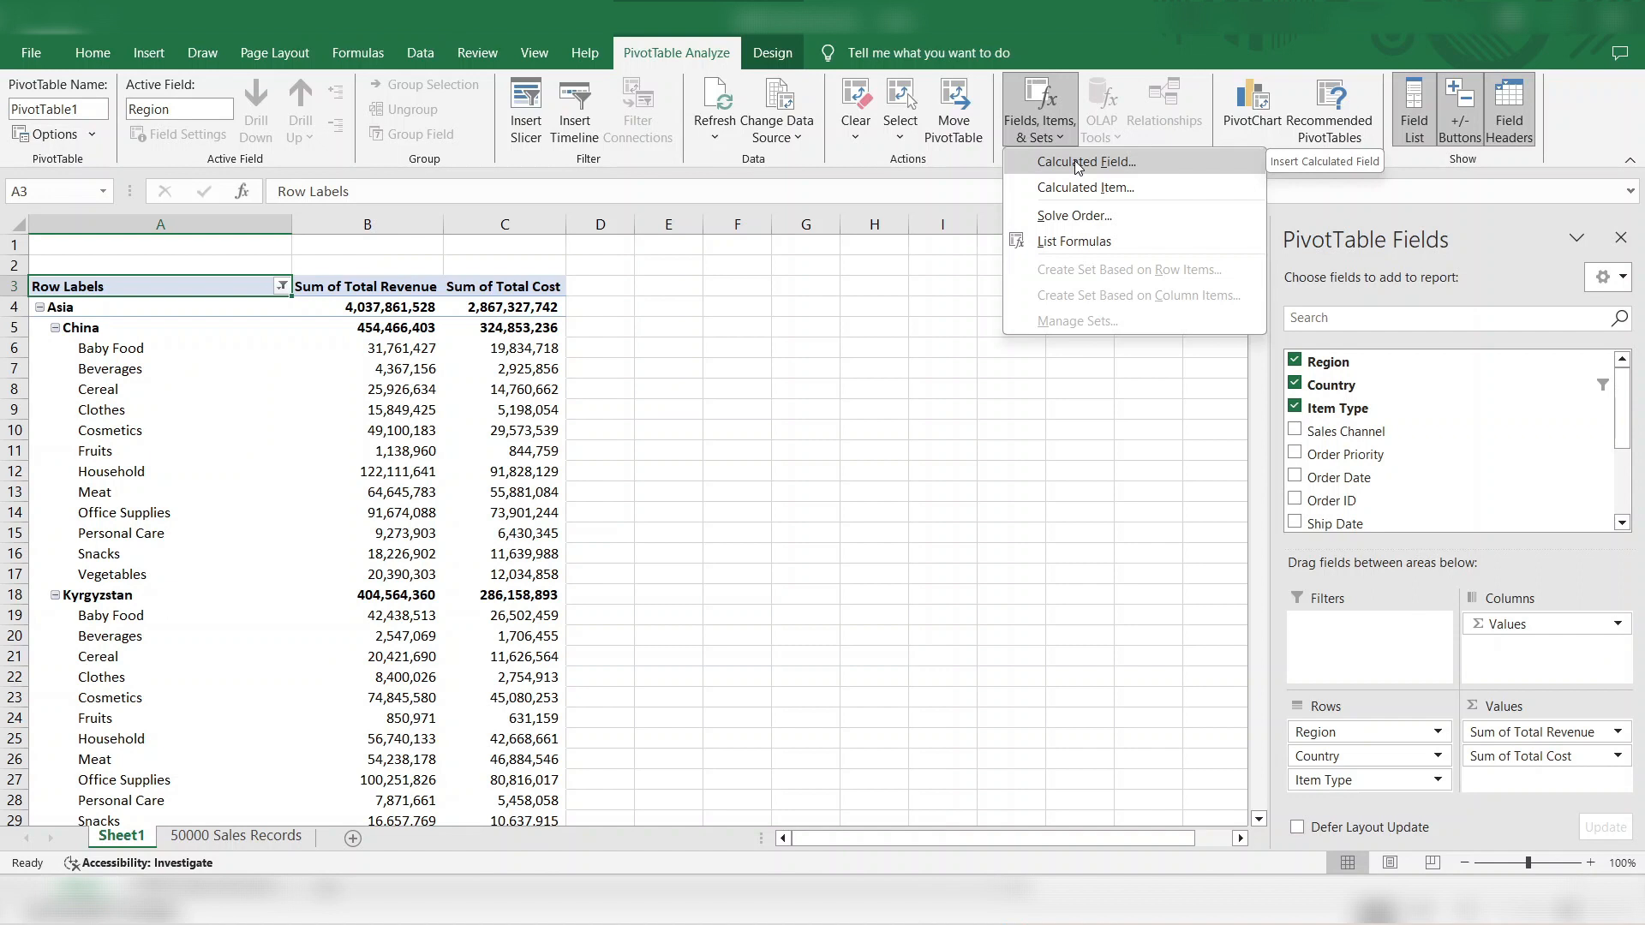
{"action": "left_click", "coordinate": [1078, 164]}
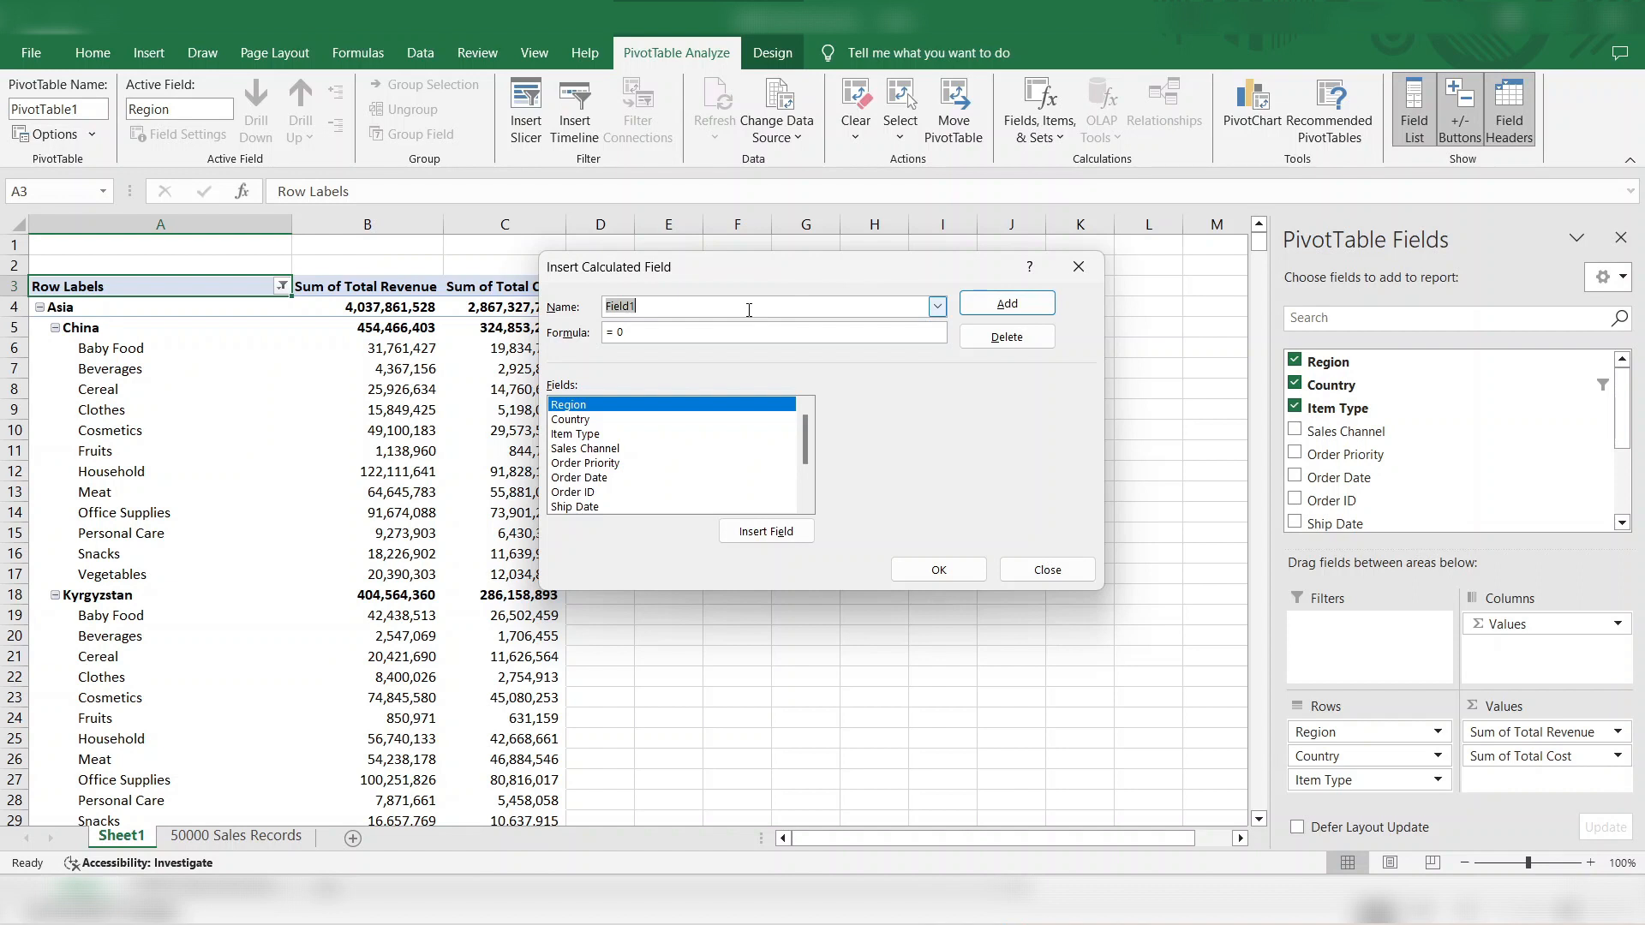
{"action": "type", "text": "Profit"}
{"action": "key", "text": "BackSpace"}
{"action": "key", "text": "BackSpace"}
{"action": "key", "text": "BackSpace"}
{"action": "key", "text": "BackSpace"}
{"action": "key", "text": "BackSpace"}
{"action": "key", "text": "BackSpace"}
{"action": "type", "text": "Net PRofi"}
{"action": "key", "text": "BackSpace"}
{"action": "key", "text": "BackSpace"}
{"action": "key", "text": "BackSpace"}
{"action": "key", "text": "BackSpace"}
{"action": "type", "text": "rofi"}
{"action": "key", "text": "Tab"}
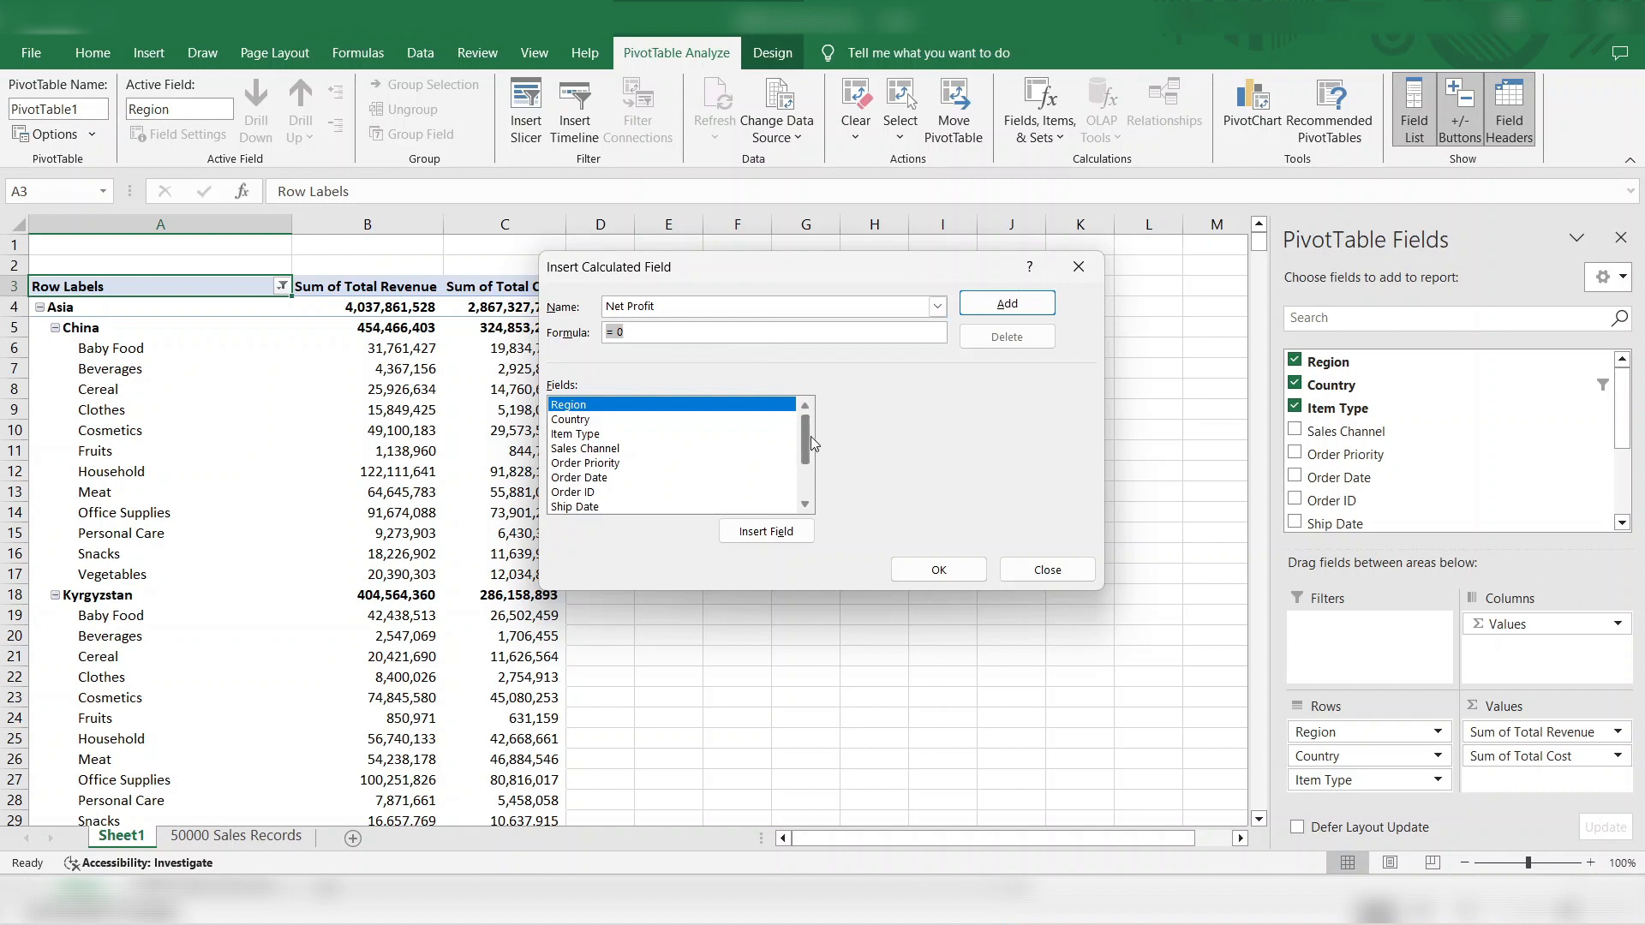
{"action": "left_click_drag", "start_coordinate": [807, 438], "coordinate": [808, 505]}
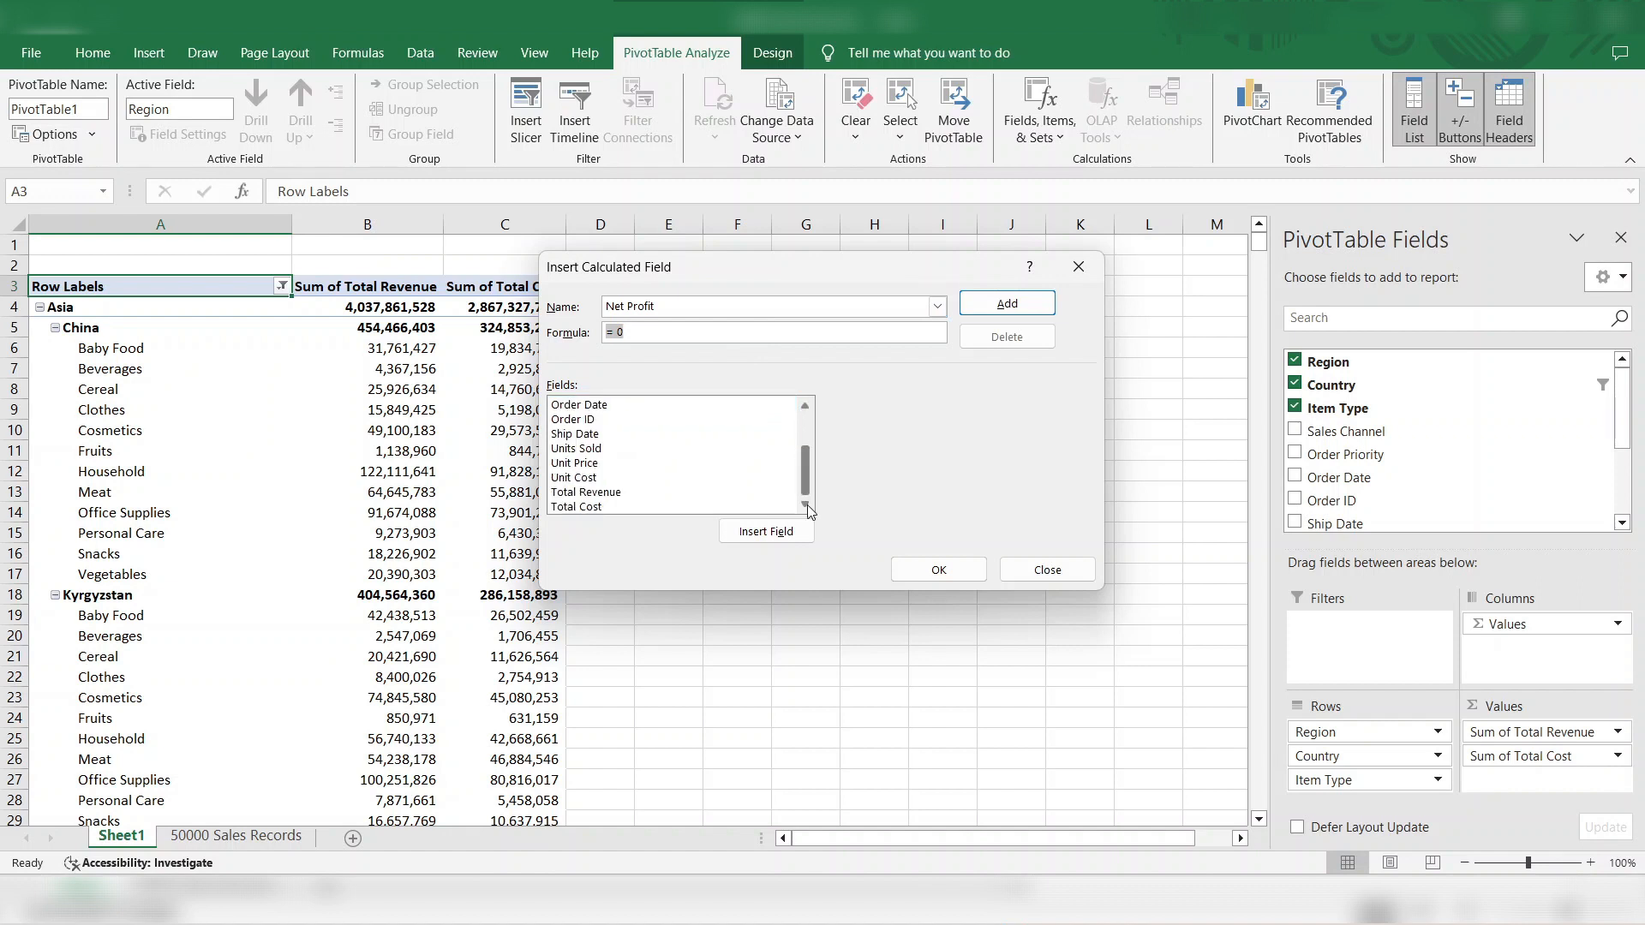
{"action": "double_click", "coordinate": [662, 506]}
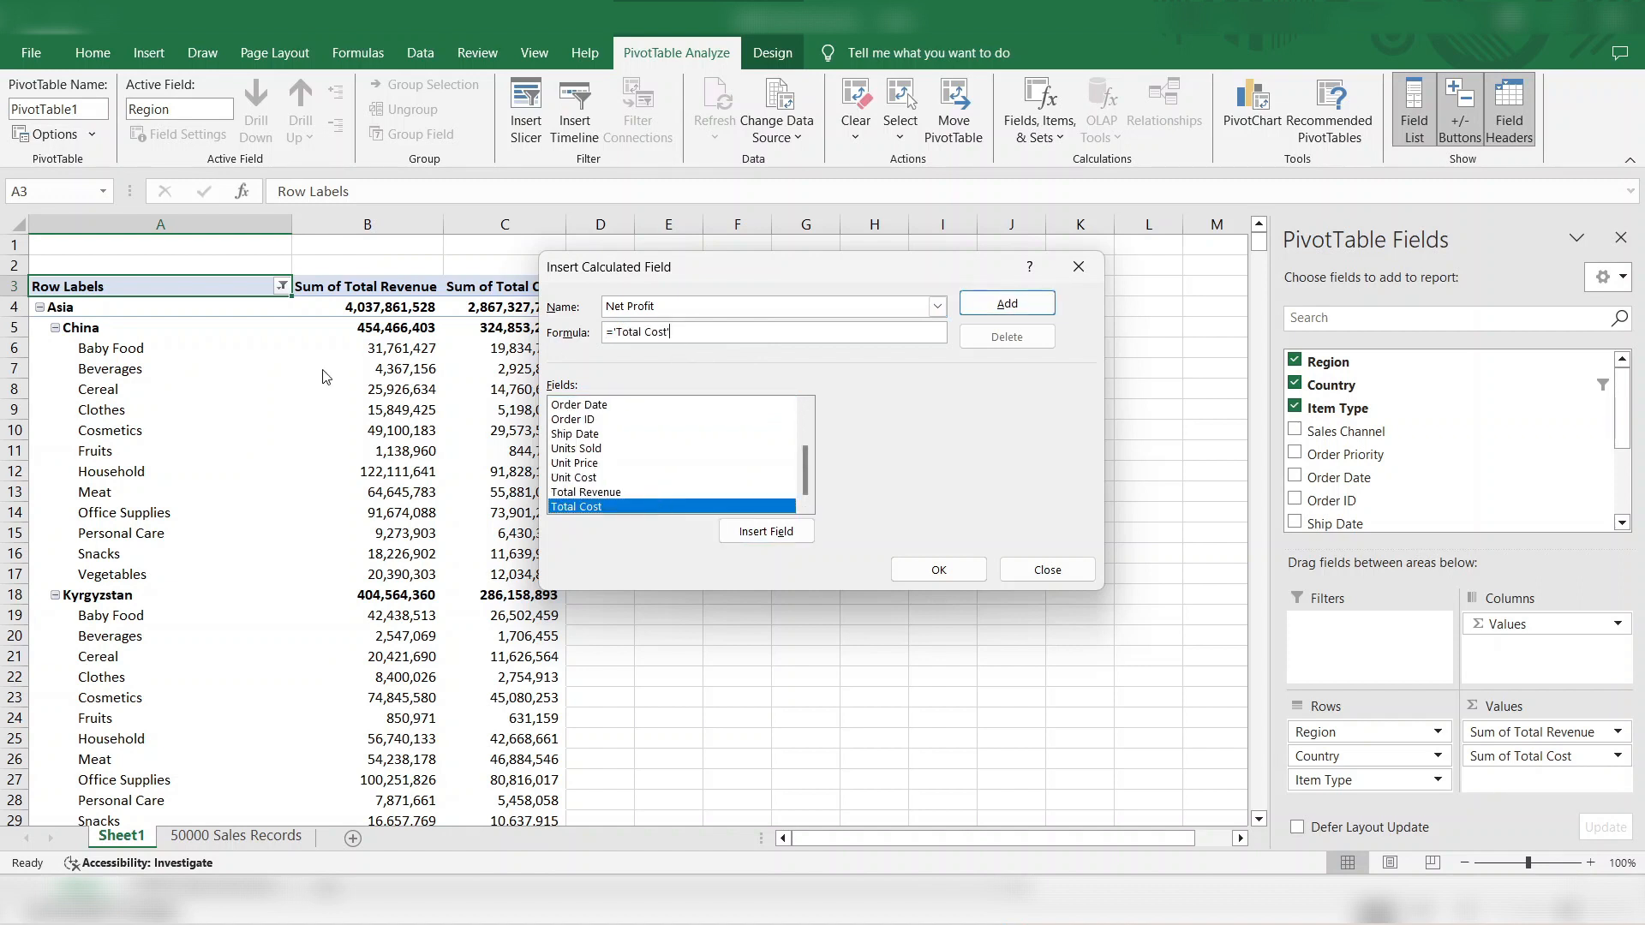
{"action": "key", "text": "BackSpace"}
{"action": "key", "text": "BackSpace"}
{"action": "key", "text": "BackSpace"}
{"action": "key", "text": "BackSpace"}
{"action": "key", "text": "BackSpace"}
{"action": "key", "text": "BackSpace"}
{"action": "key", "text": "BackSpace"}
{"action": "key", "text": "BackSpace"}
{"action": "key", "text": "BackSpace"}
{"action": "key", "text": "BackSpace"}
{"action": "key", "text": "BackSpace"}
{"action": "key", "text": "BackSpace"}
Step: Set the Net Profit formula to = 'Total Revenue' - 'Total Cost' and insert the calculated field into the pivot table
{"action": "double_click", "coordinate": [605, 494]}
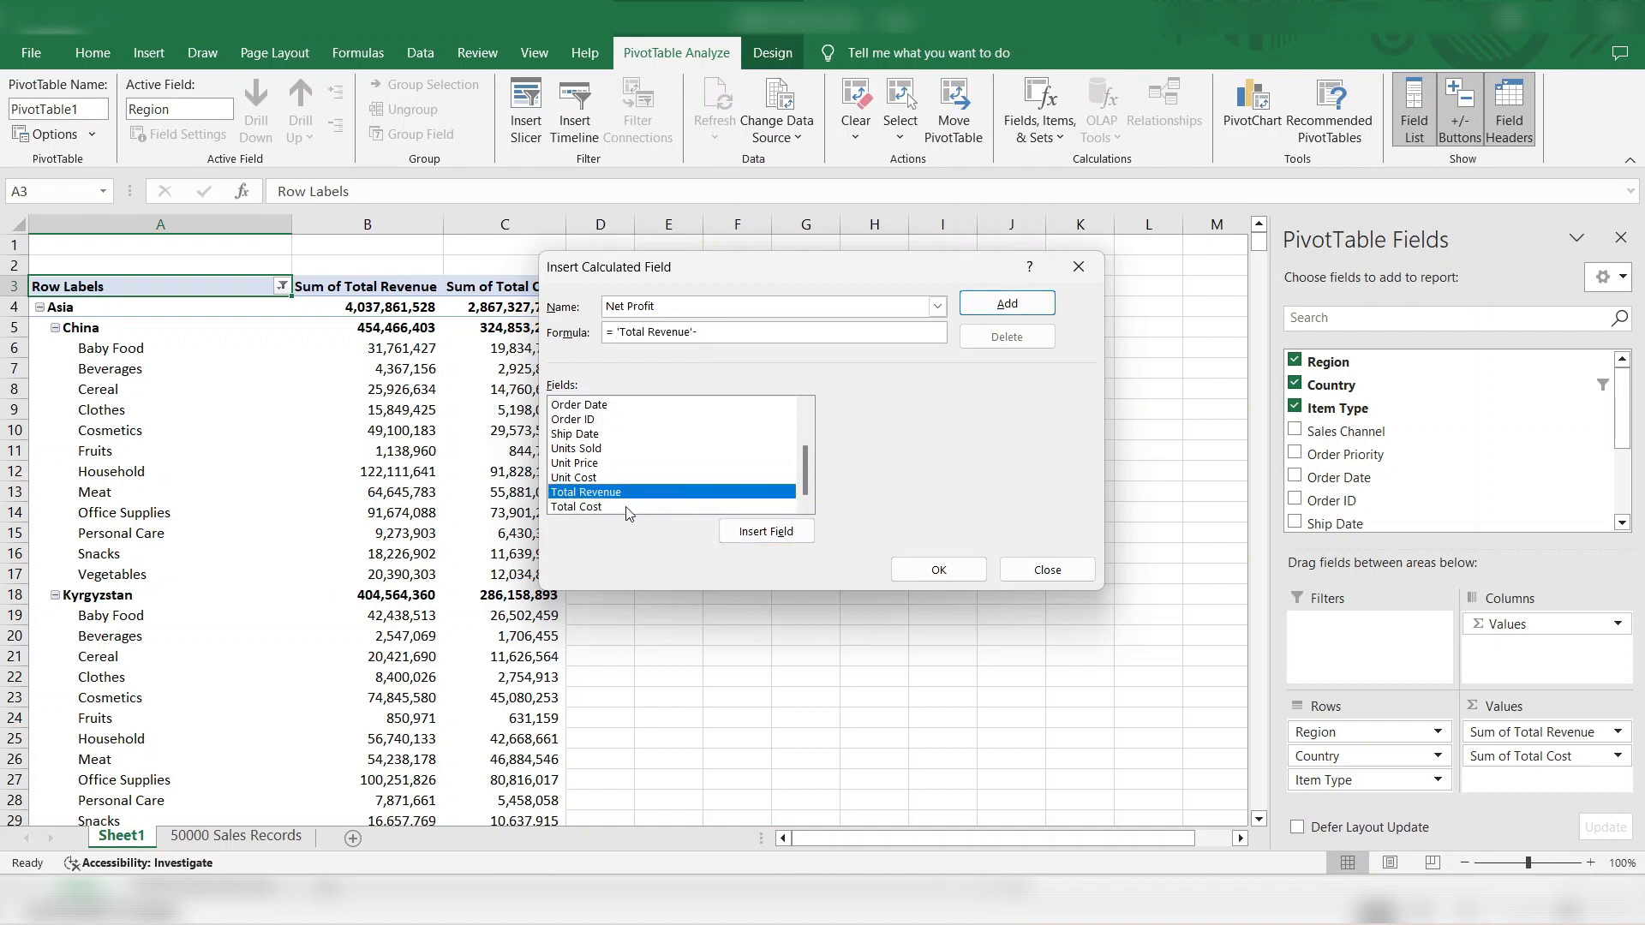
{"action": "double_click", "coordinate": [628, 507]}
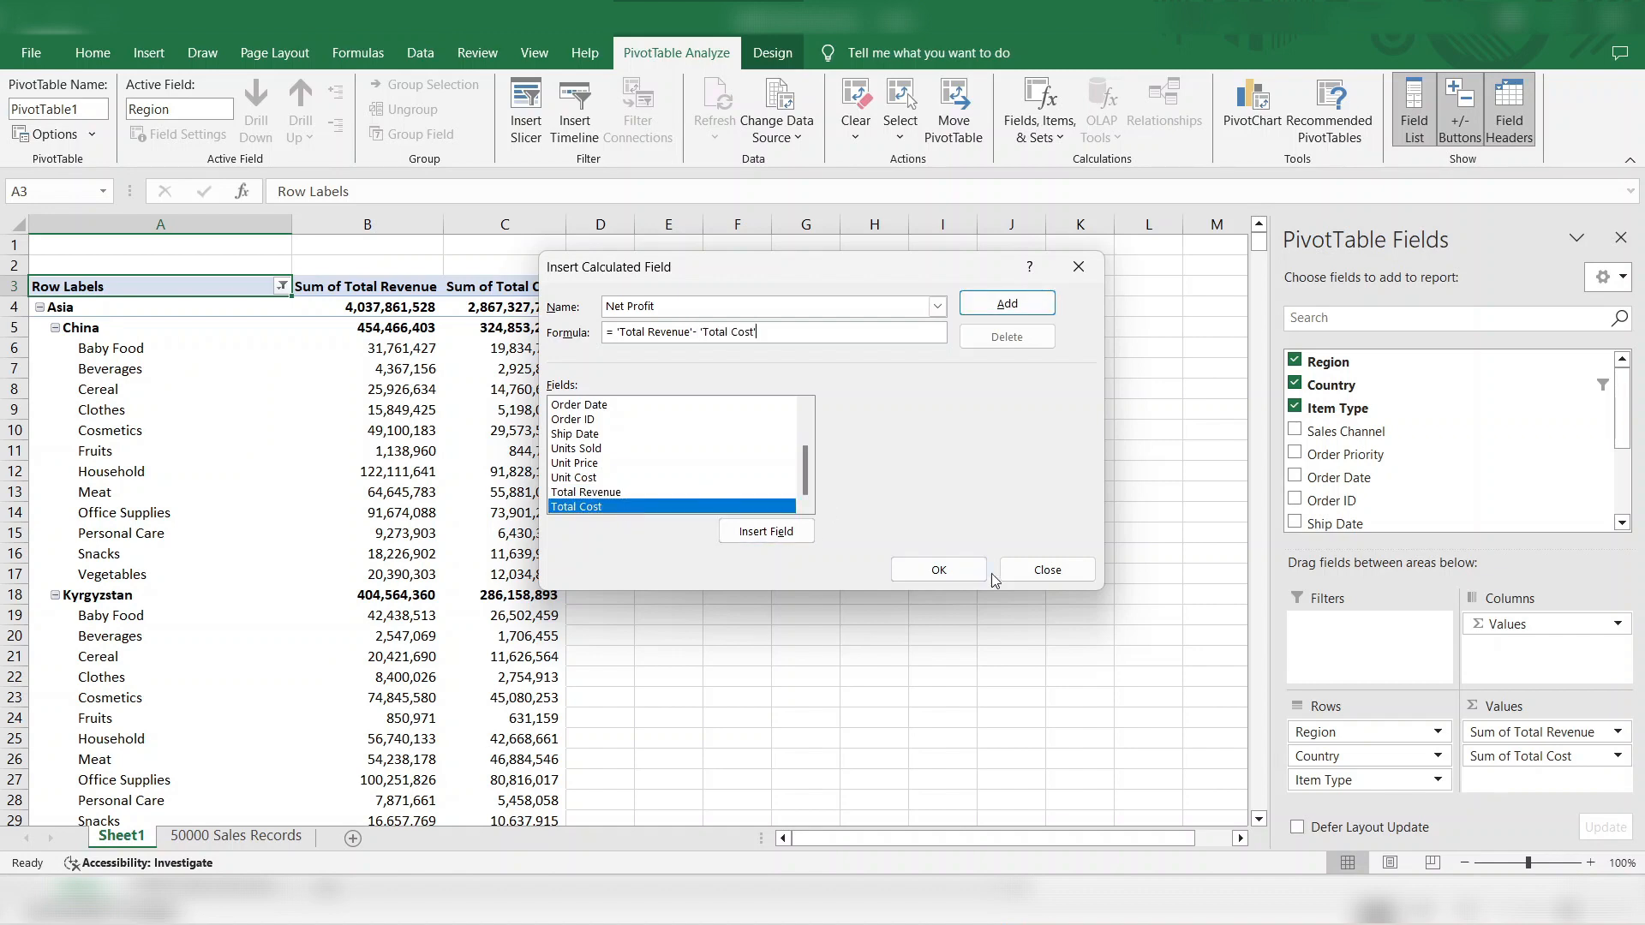
{"action": "left_click", "coordinate": [939, 570]}
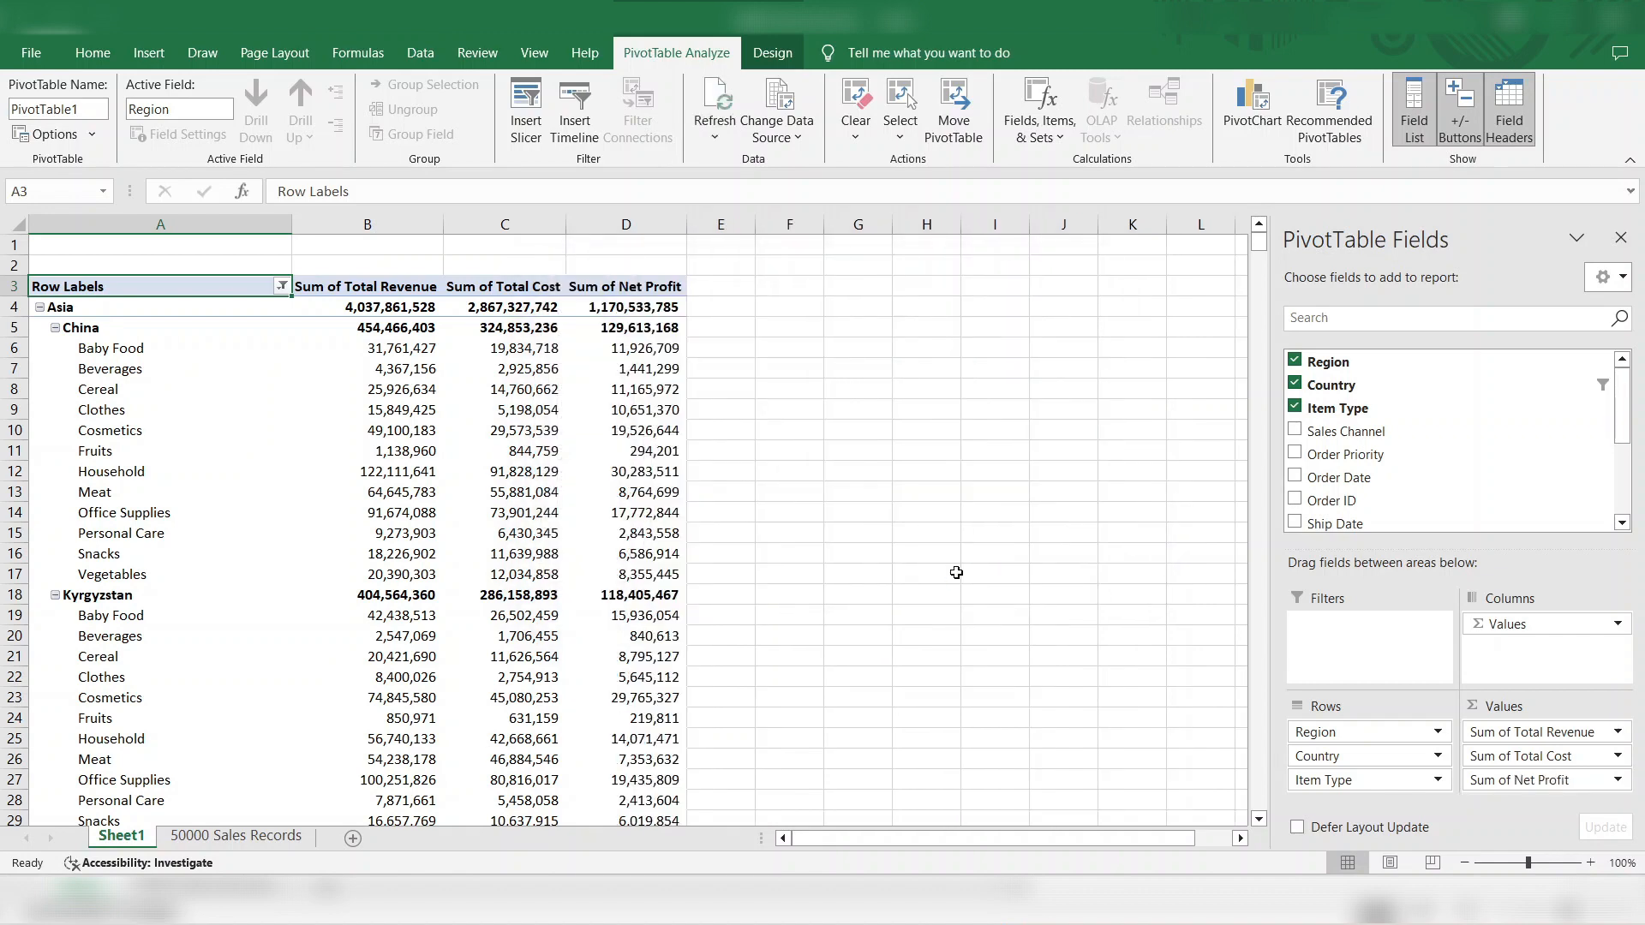
Step: Turn off all subtotals in the pivot table
{"action": "left_click", "coordinate": [656, 434]}
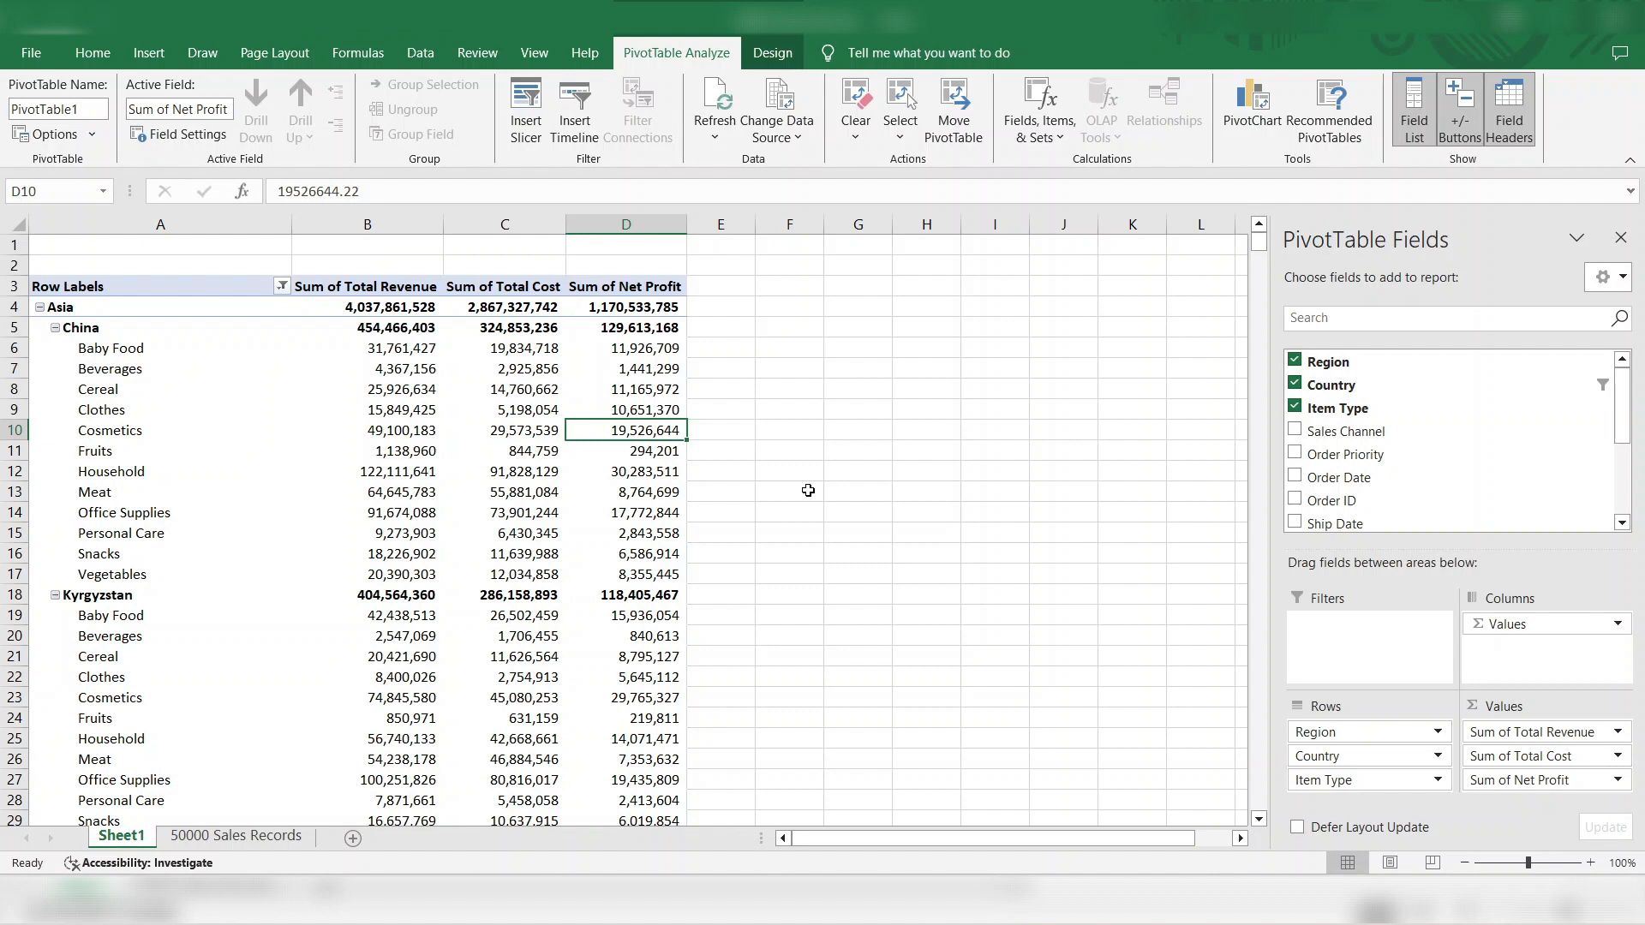
{"action": "key", "text": "ctrl+Up"}
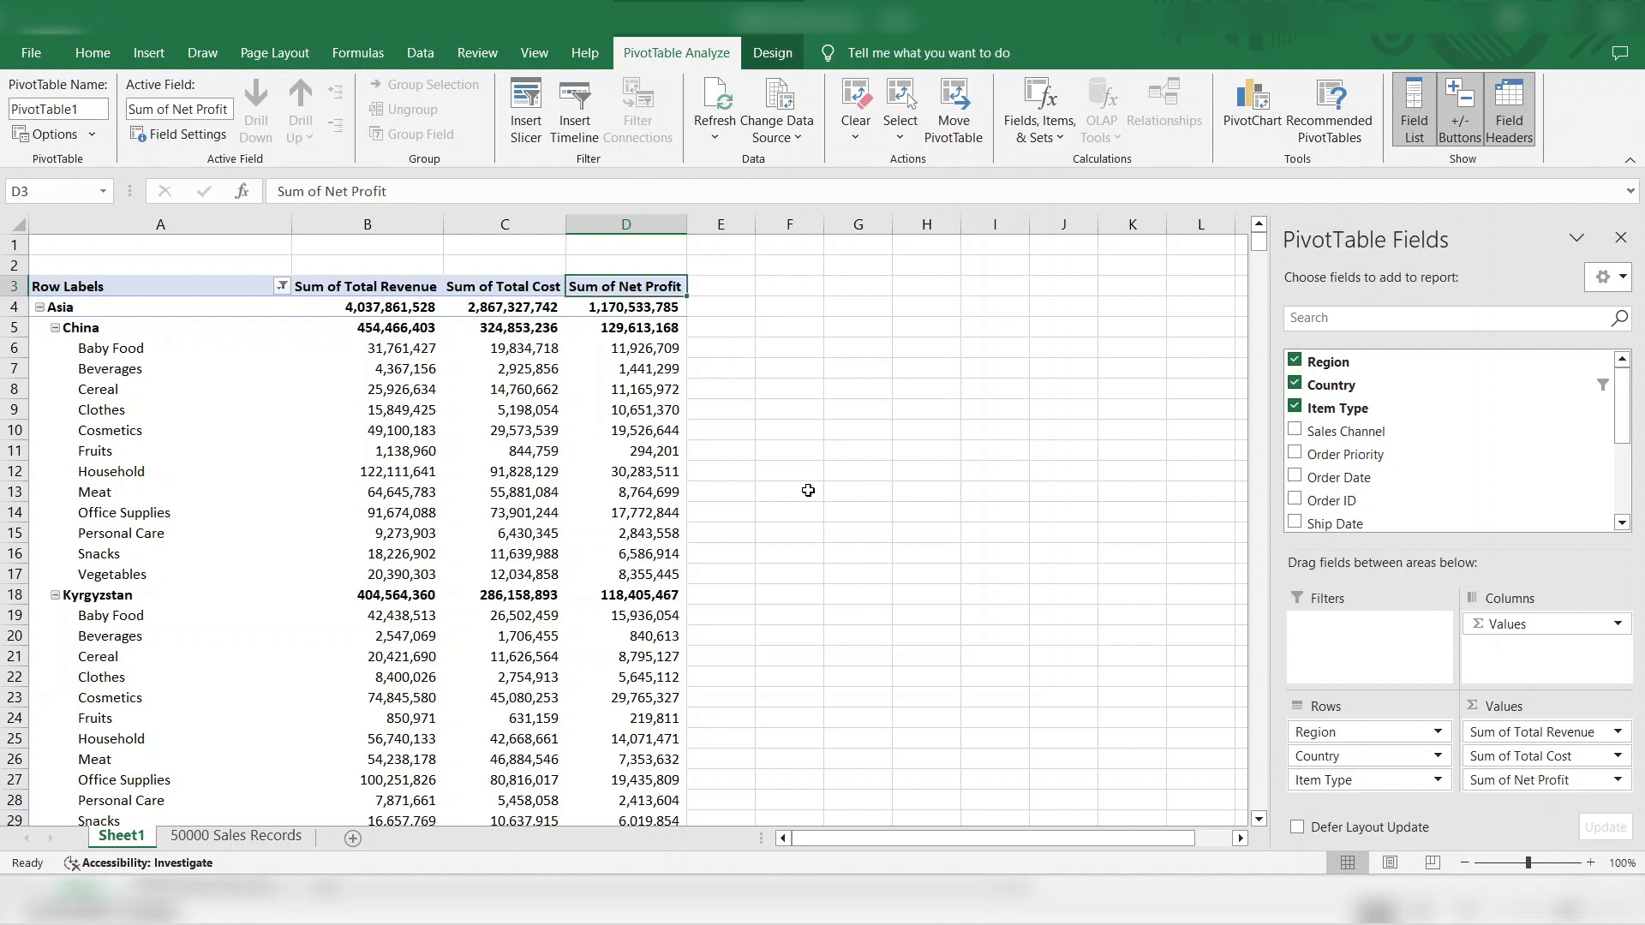
{"action": "key", "text": "ctrl+Left"}
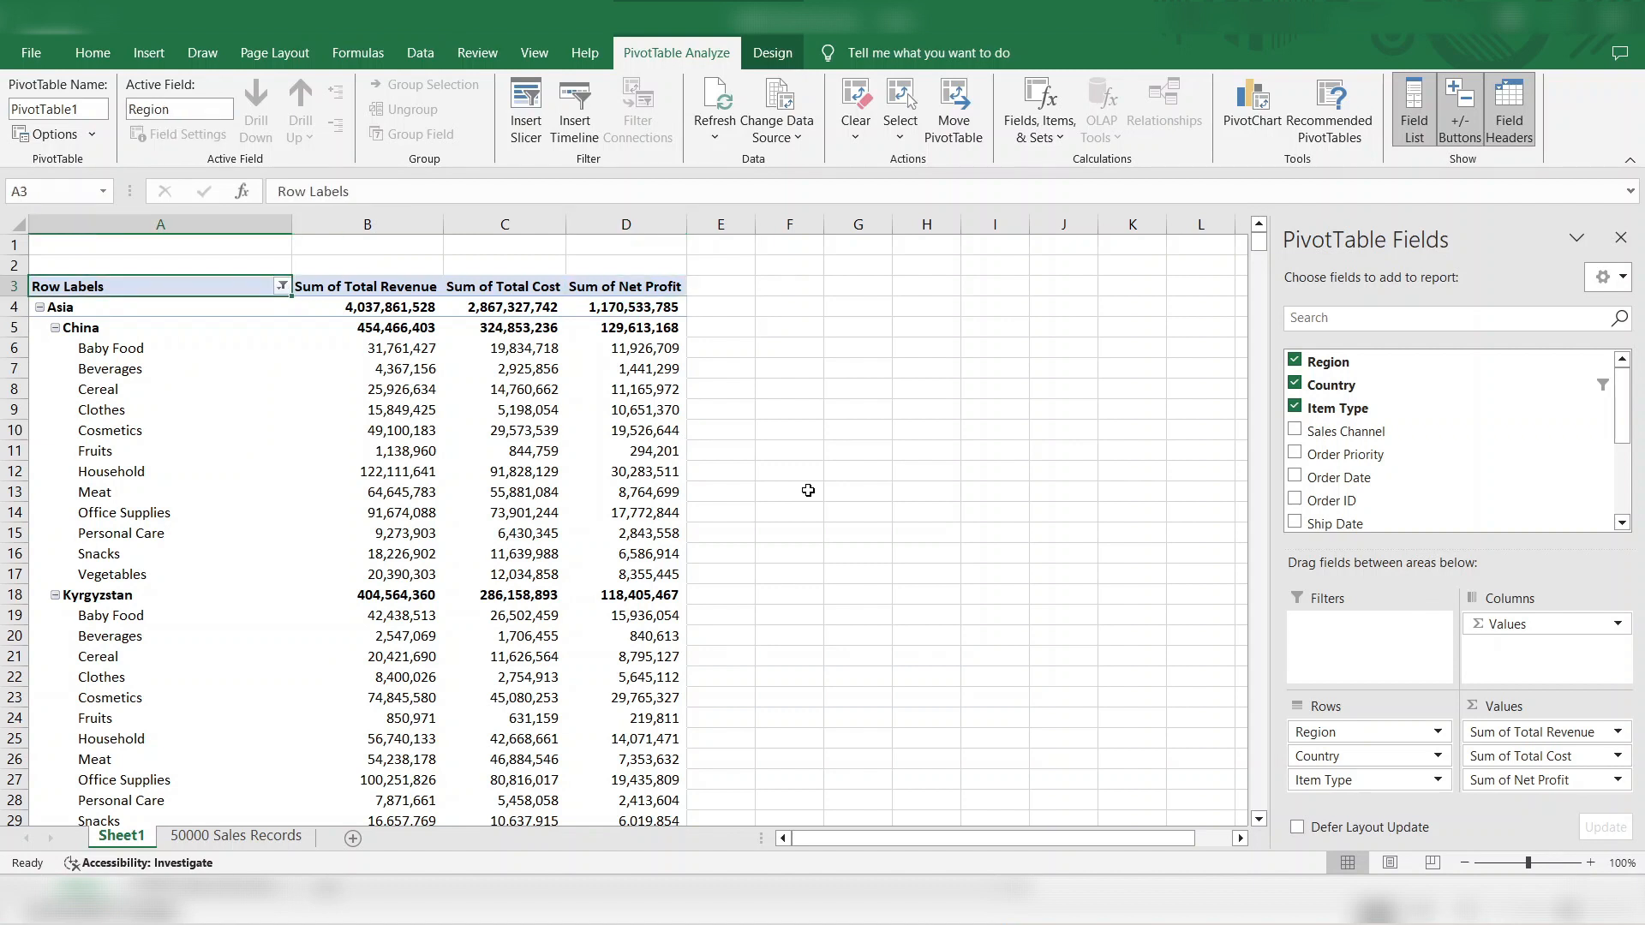
{"action": "left_click", "coordinate": [781, 56]}
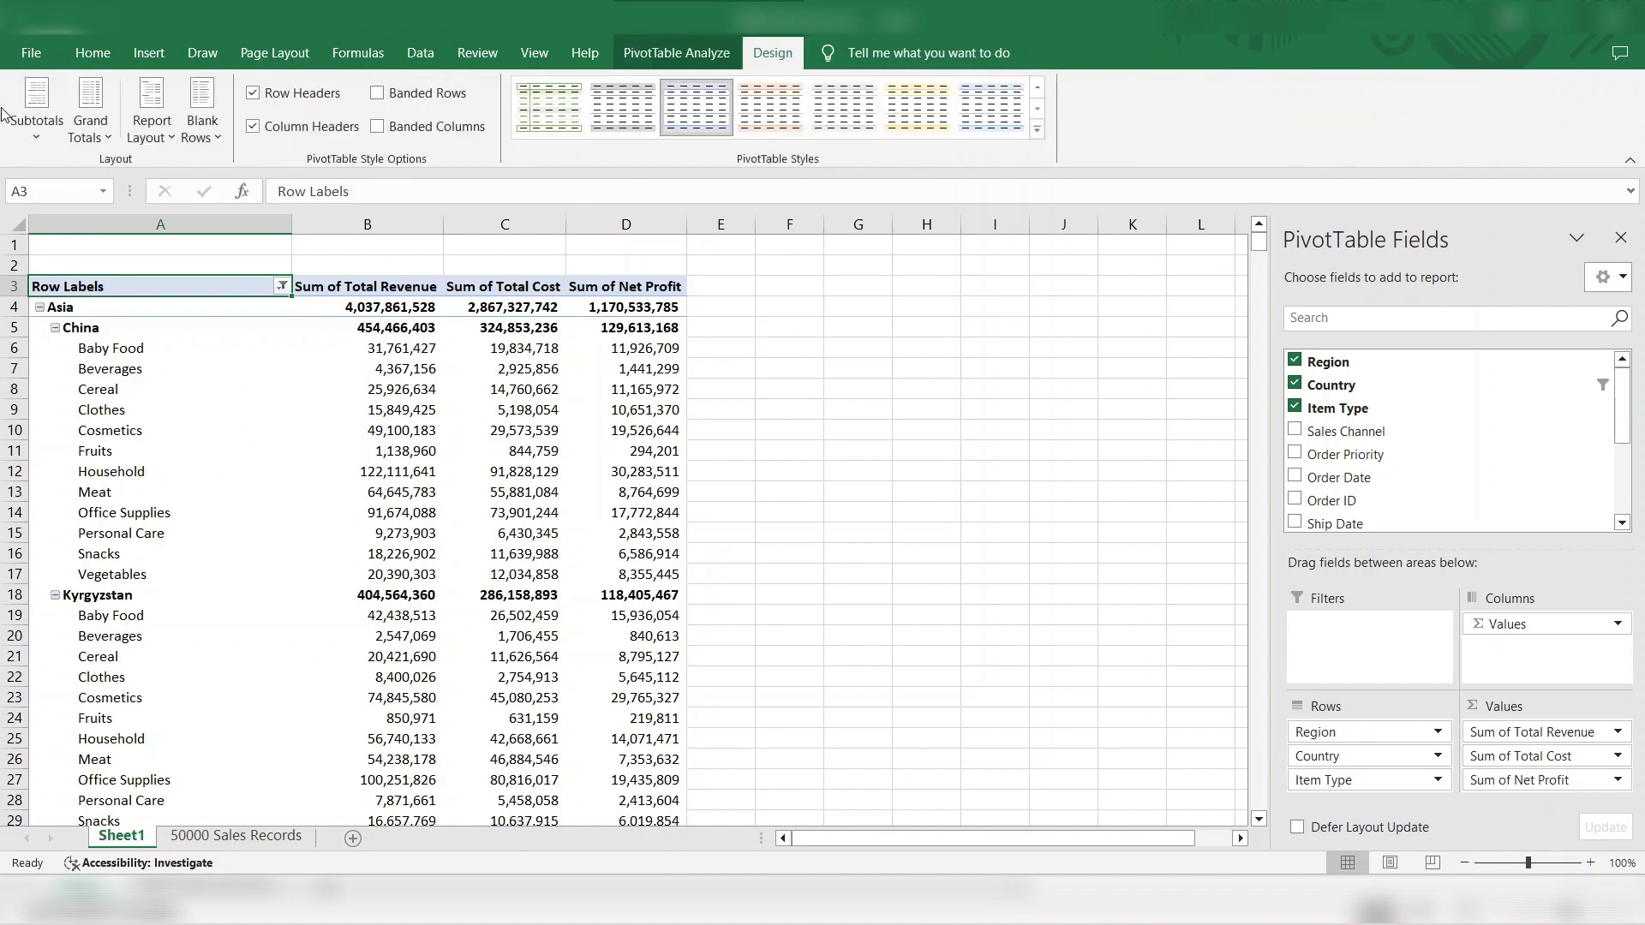
{"action": "left_click", "coordinate": [19, 130]}
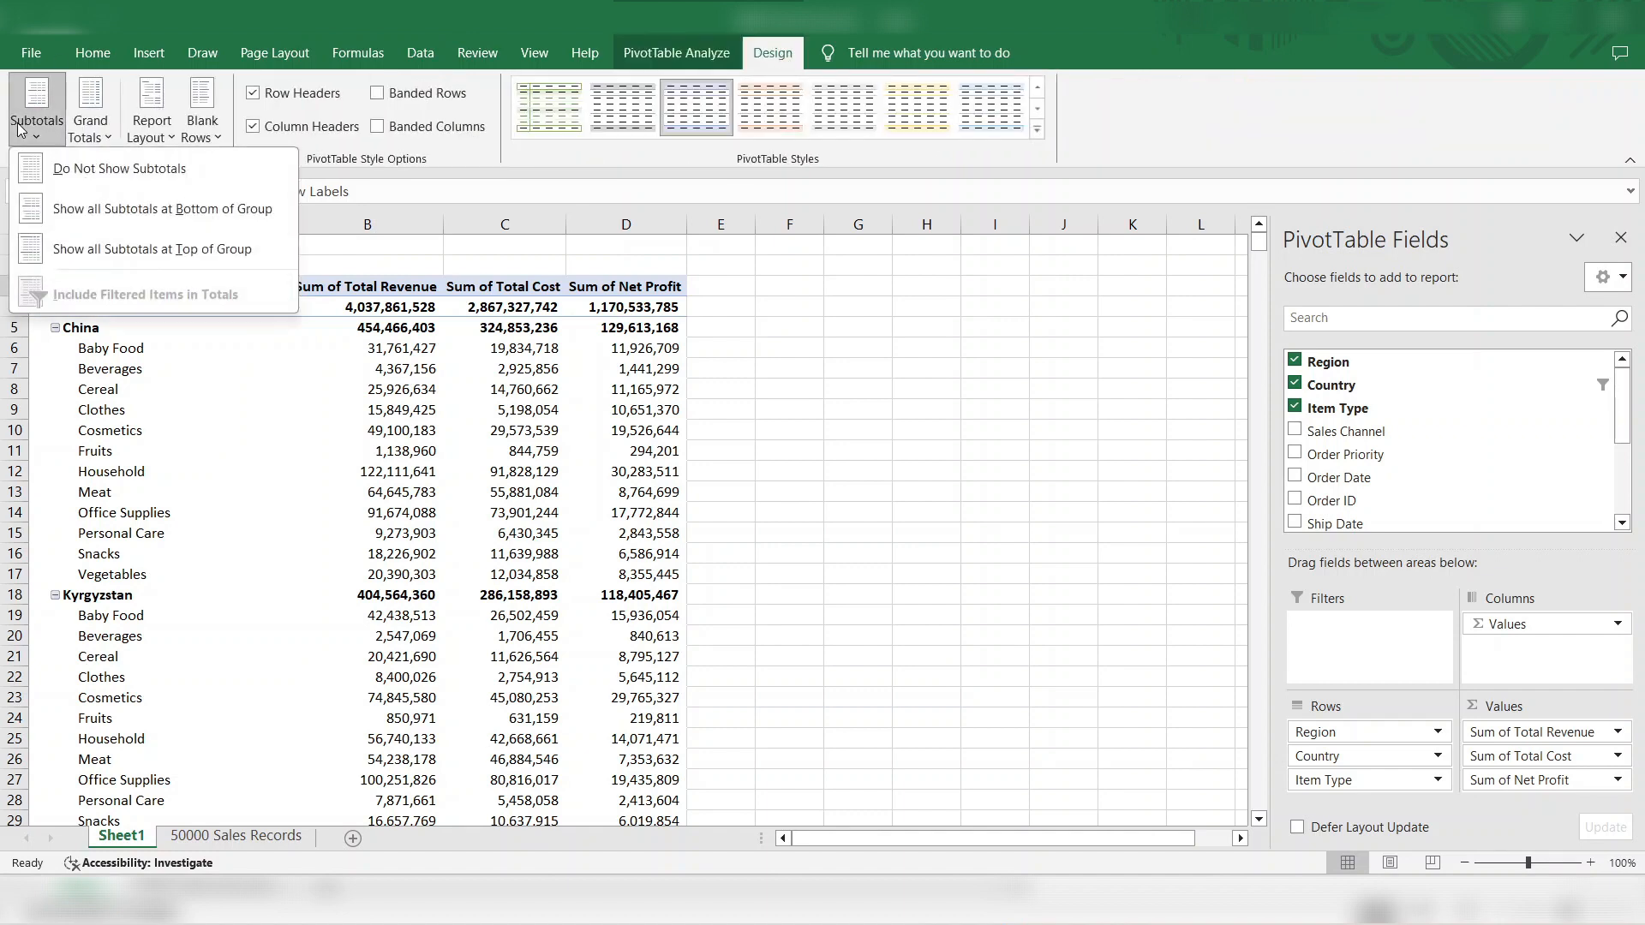
{"action": "left_click", "coordinate": [72, 169]}
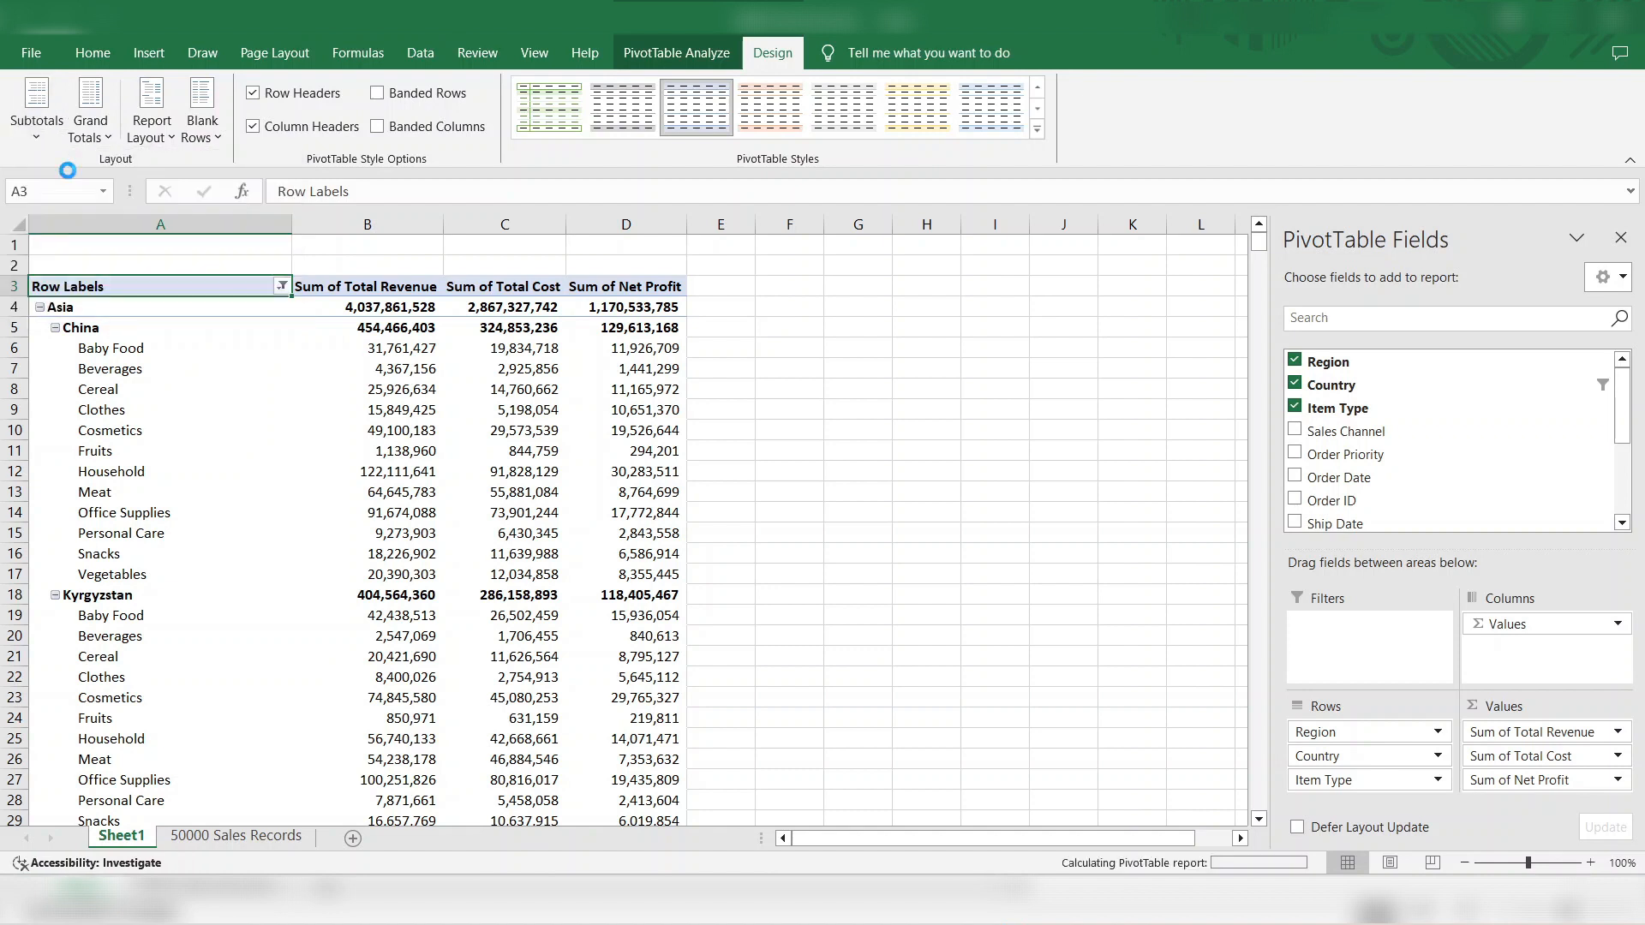
Step: Show the pivot table in tabular form and turn off its row header styling
{"action": "left_click", "coordinate": [147, 130]}
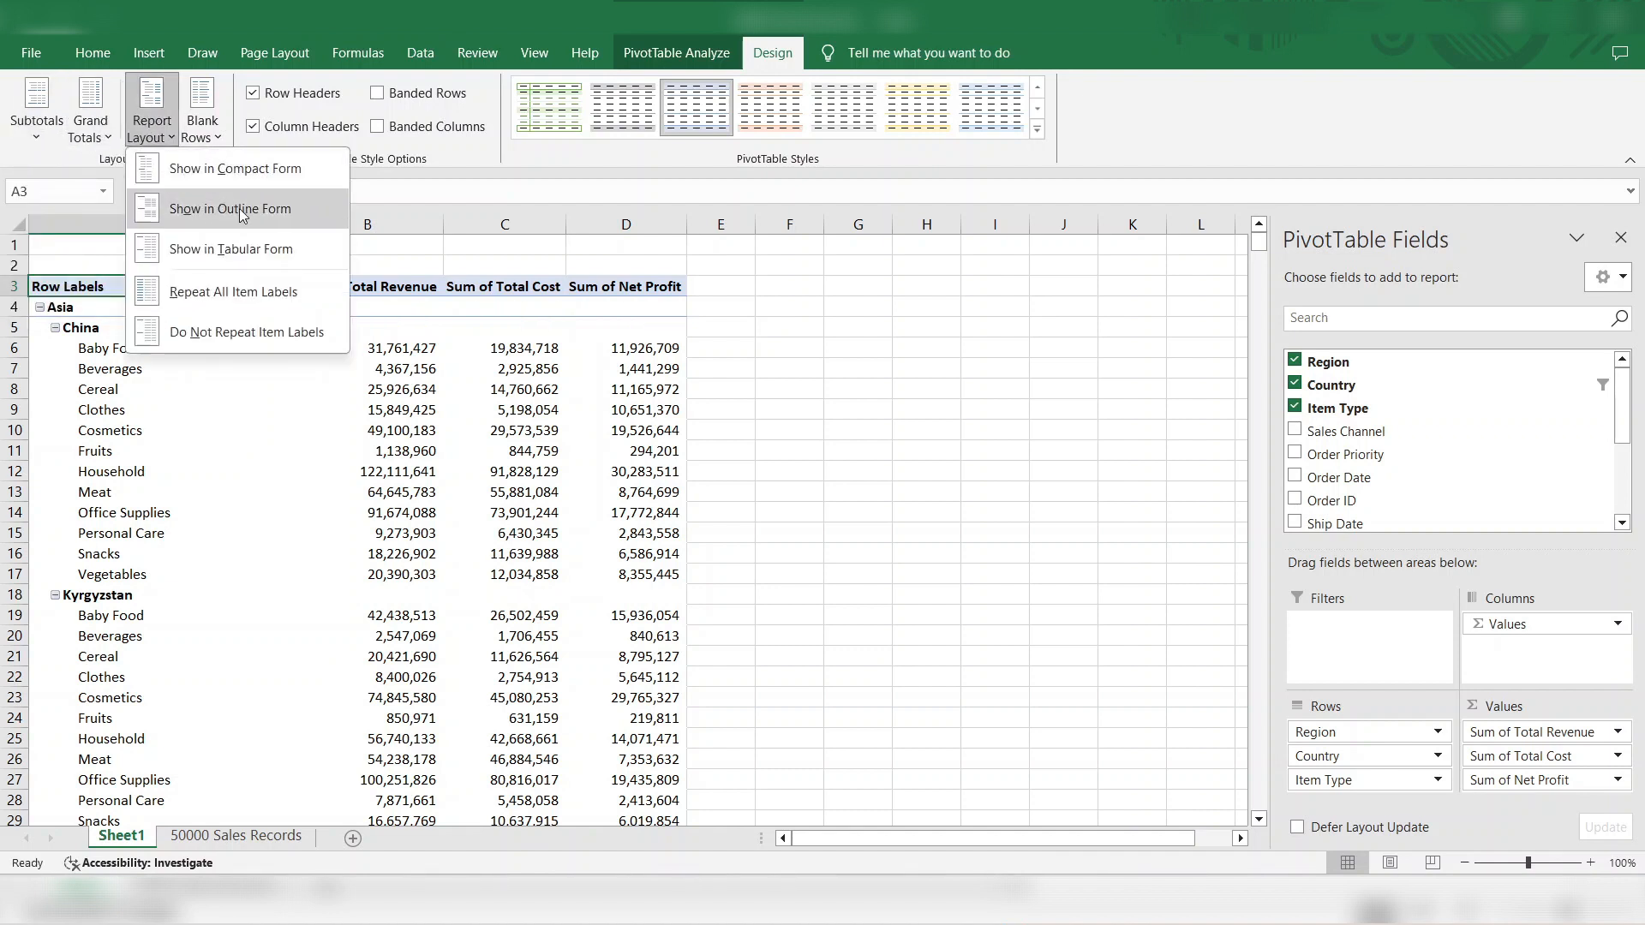
{"action": "left_click", "coordinate": [249, 250]}
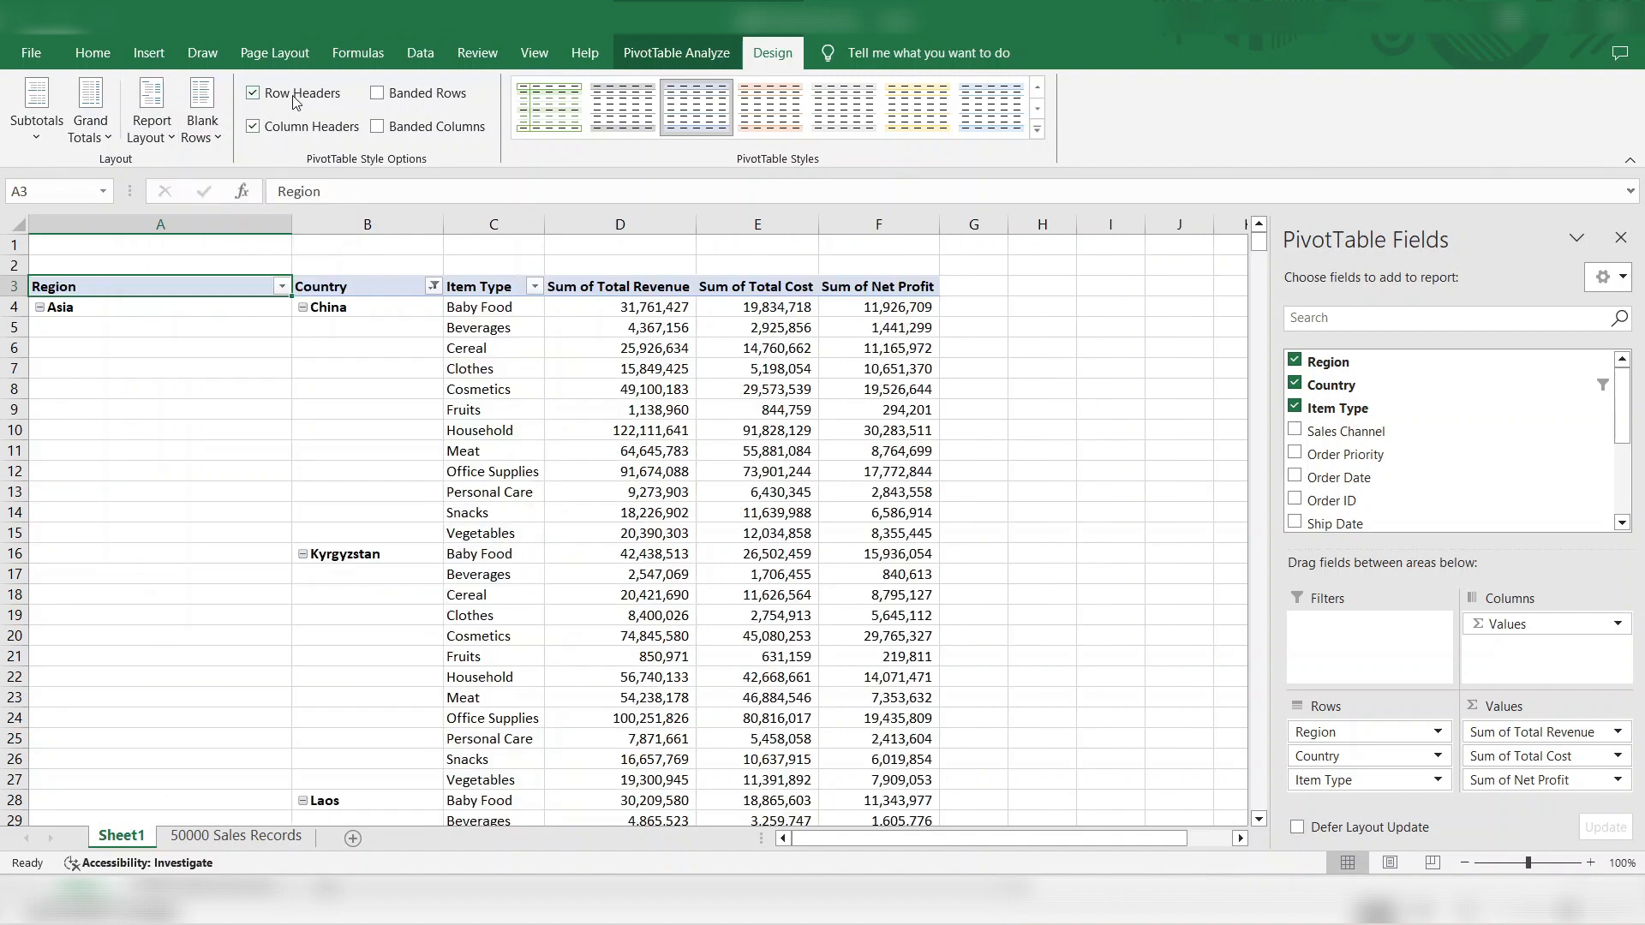
{"action": "left_click", "coordinate": [254, 92]}
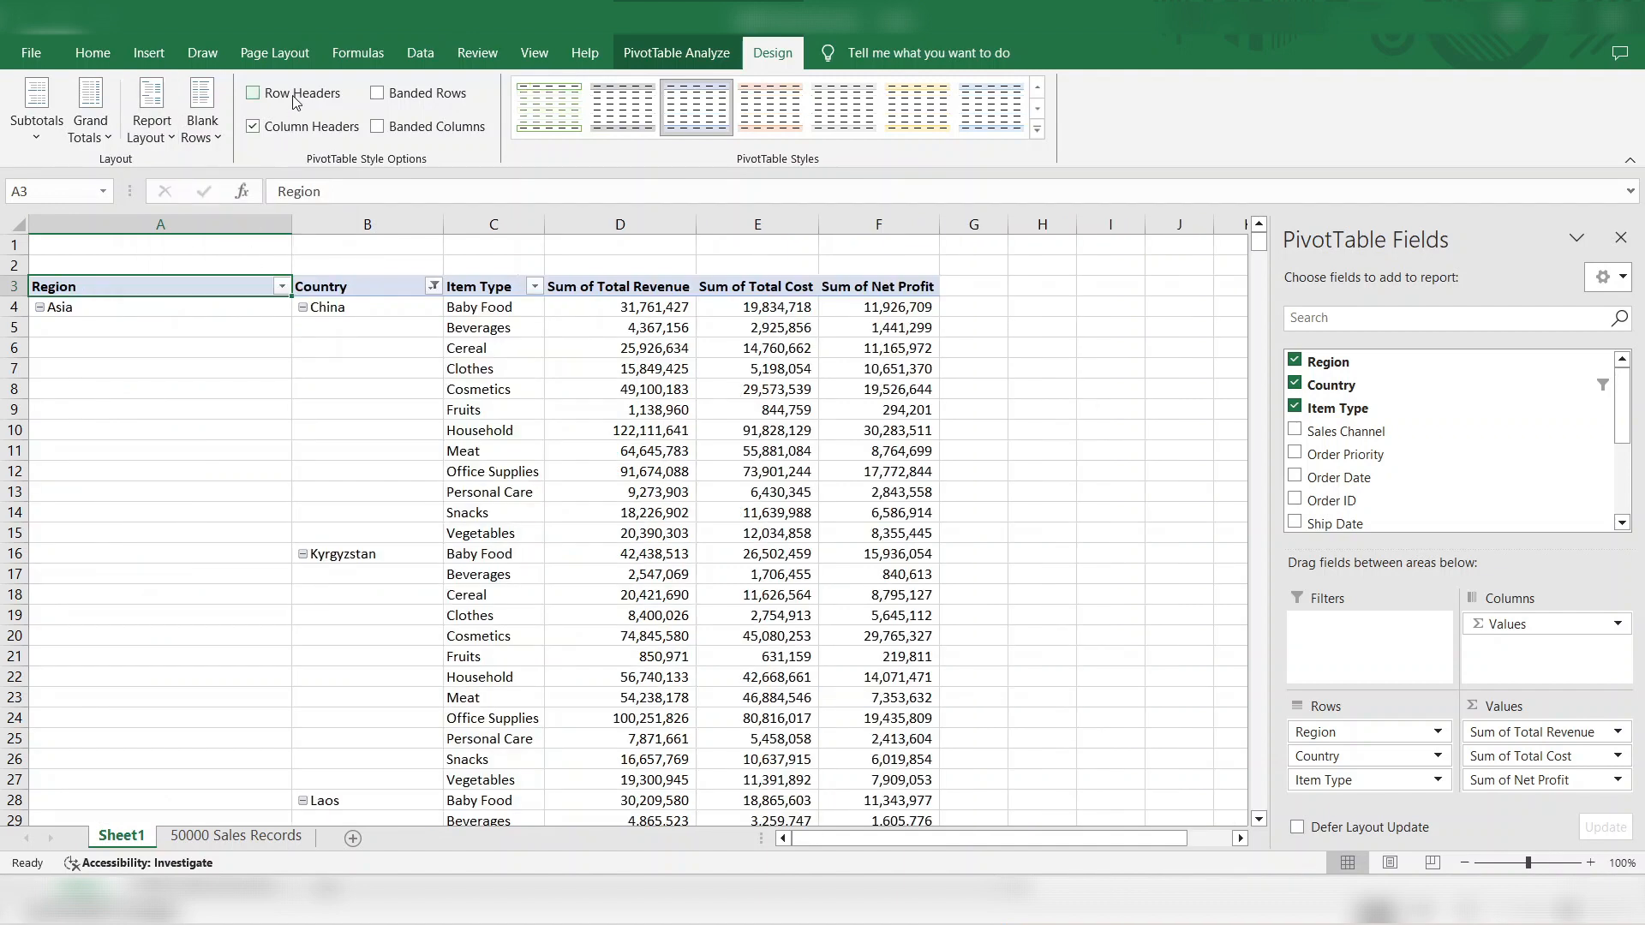
Step: Autofit the width of all columns on Sheet1
{"action": "left_click", "coordinate": [16, 230]}
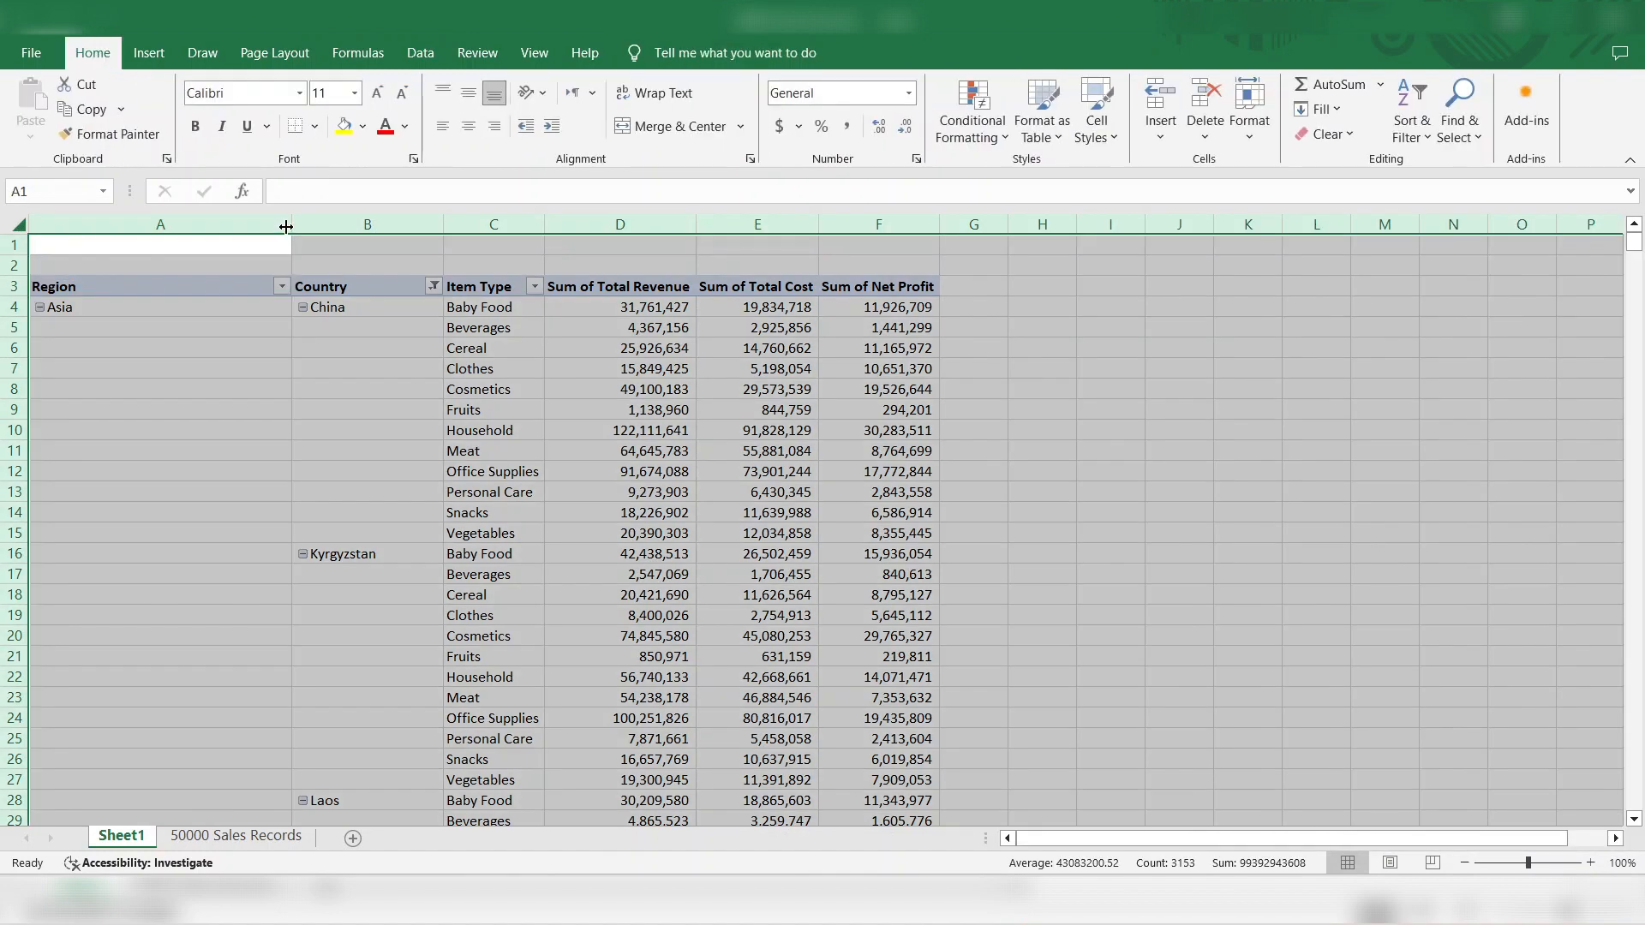
{"action": "left_click", "coordinate": [13, 224]}
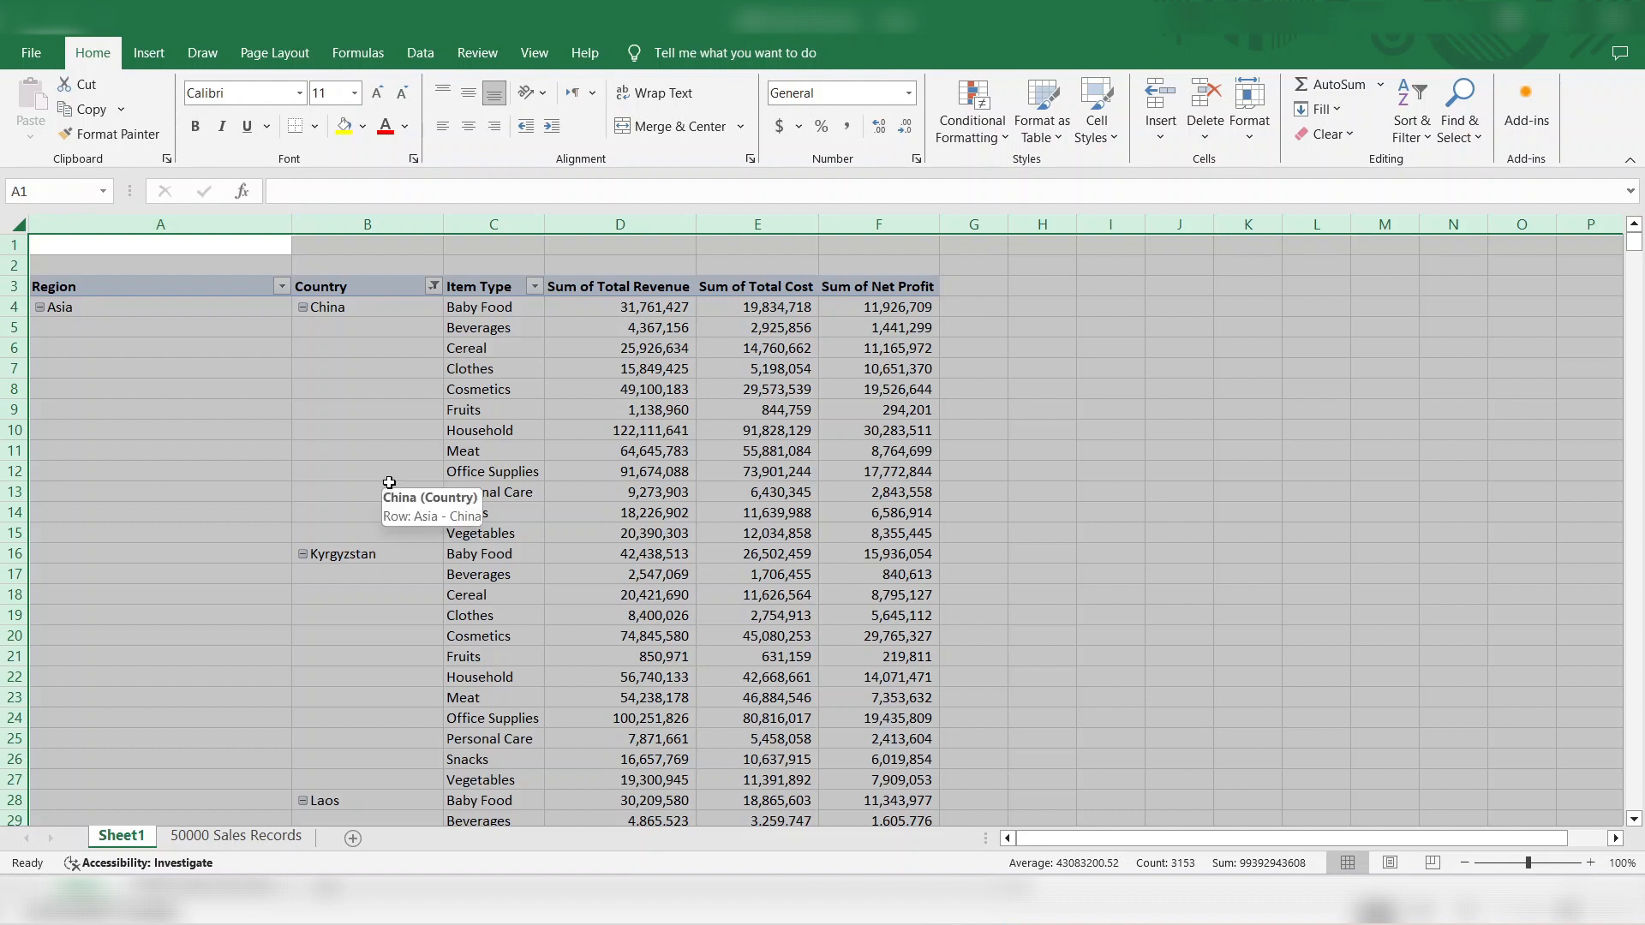
{"action": "key", "text": "alt+o"}
{"action": "key", "text": "c"}
{"action": "key", "text": "a"}
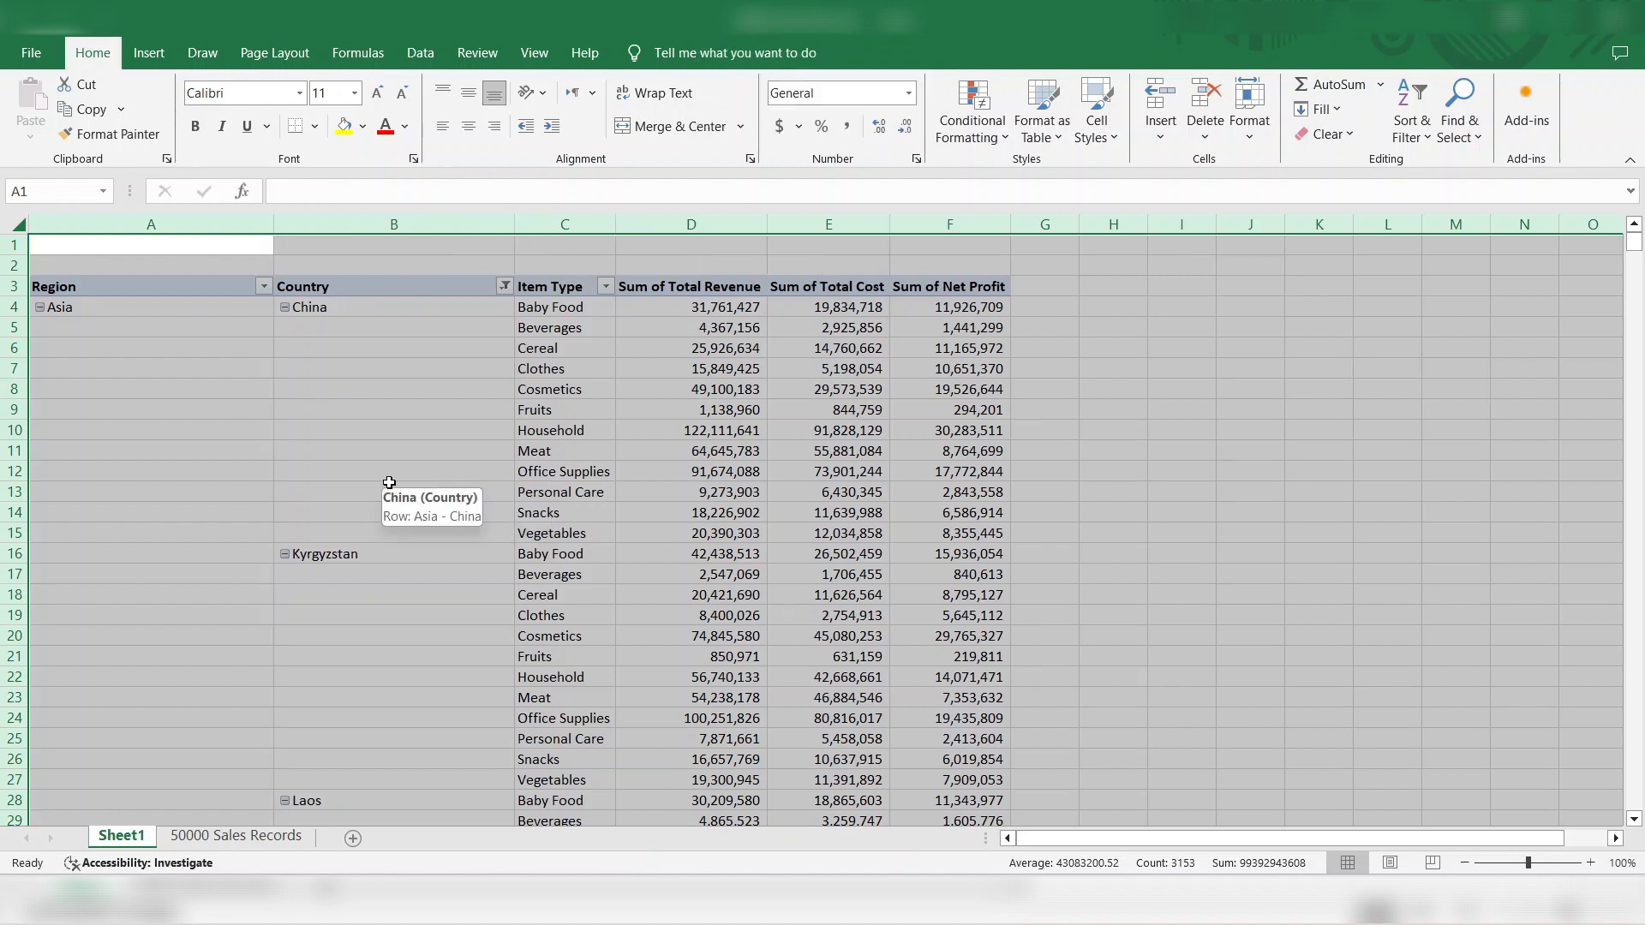
Step: Clear the filter from the pivot table's Country field, and check the full country list down to the Grand Total row
{"action": "key", "text": "Down"}
{"action": "key", "text": "Down"}
{"action": "key", "text": "Right"}
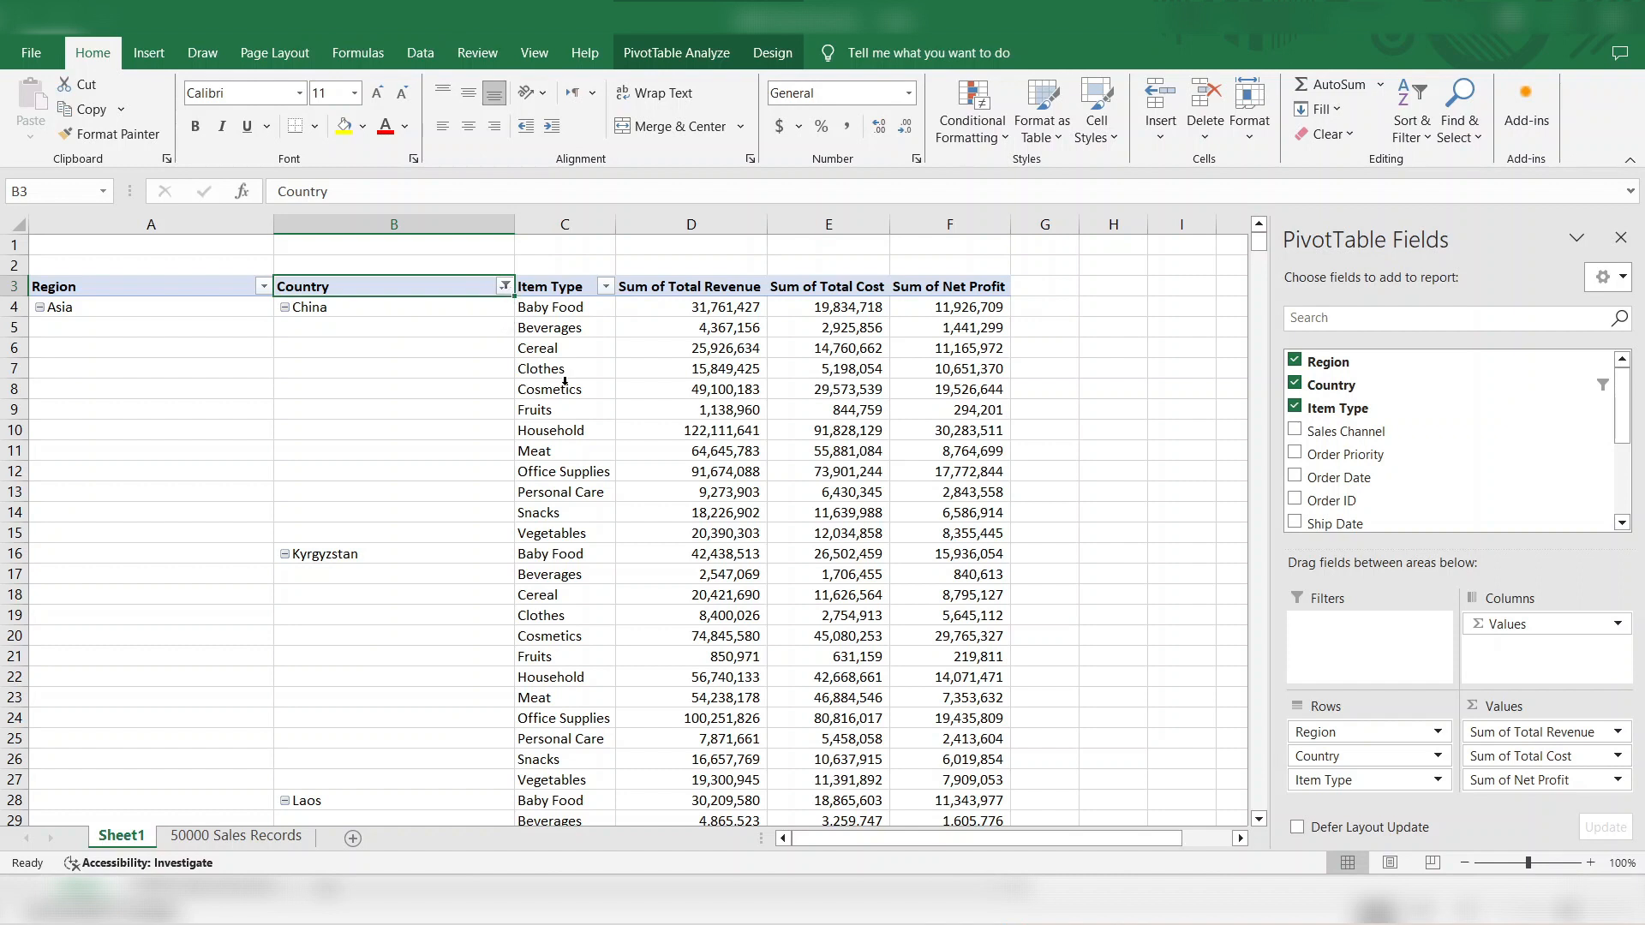
{"action": "left_click", "coordinate": [504, 288]}
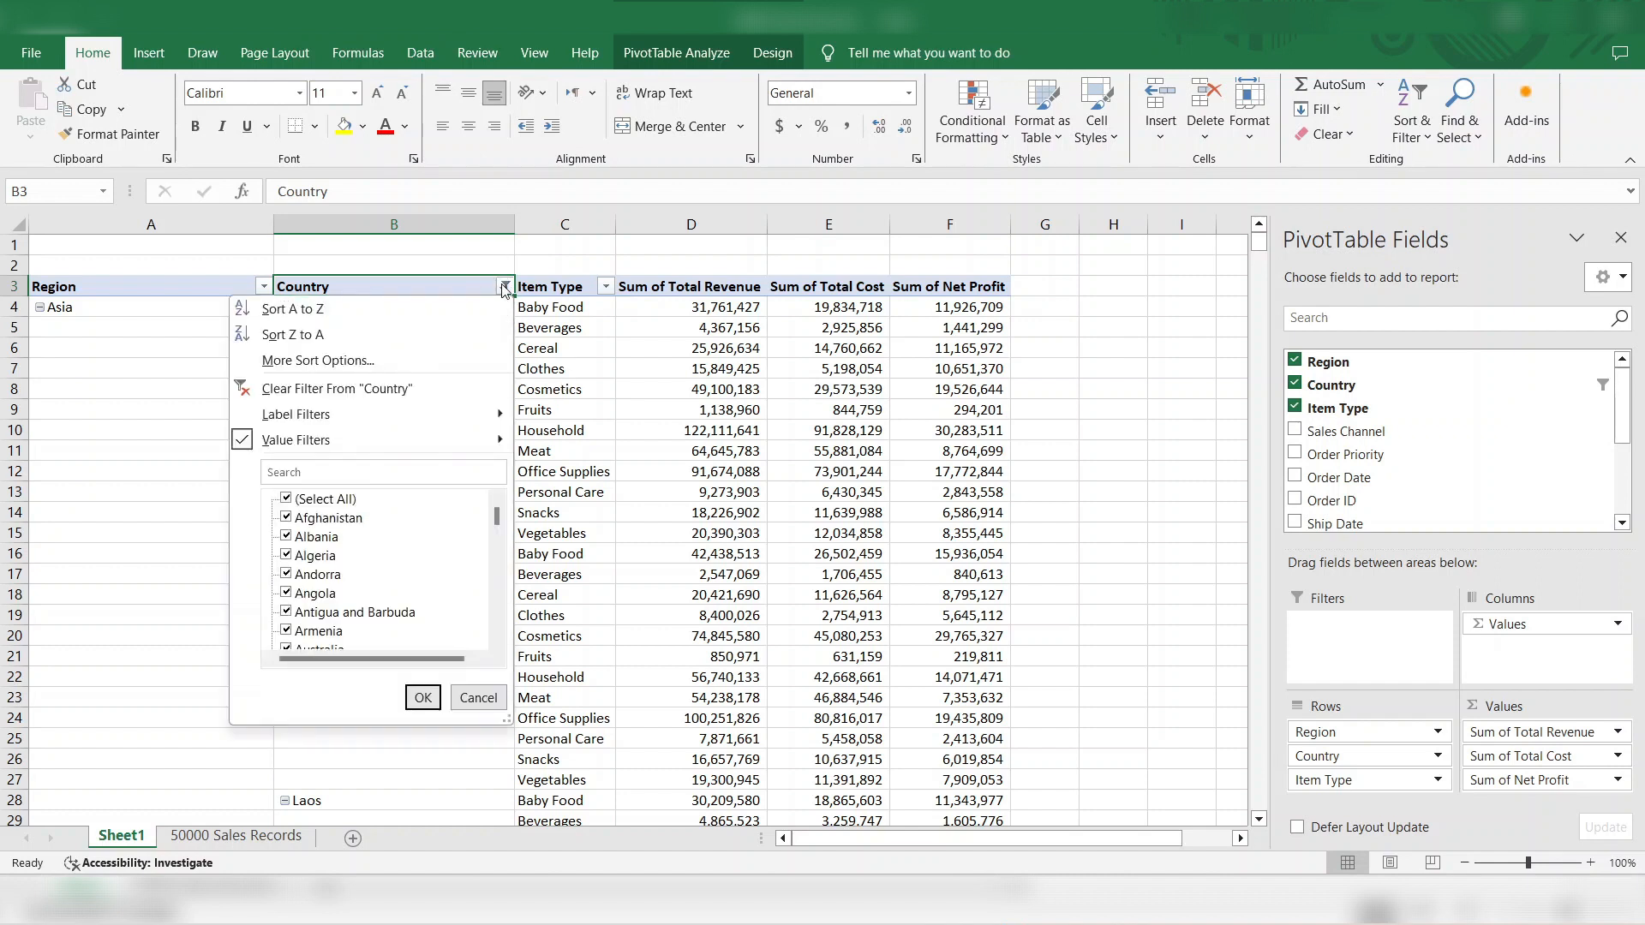
{"action": "left_click", "coordinate": [437, 393]}
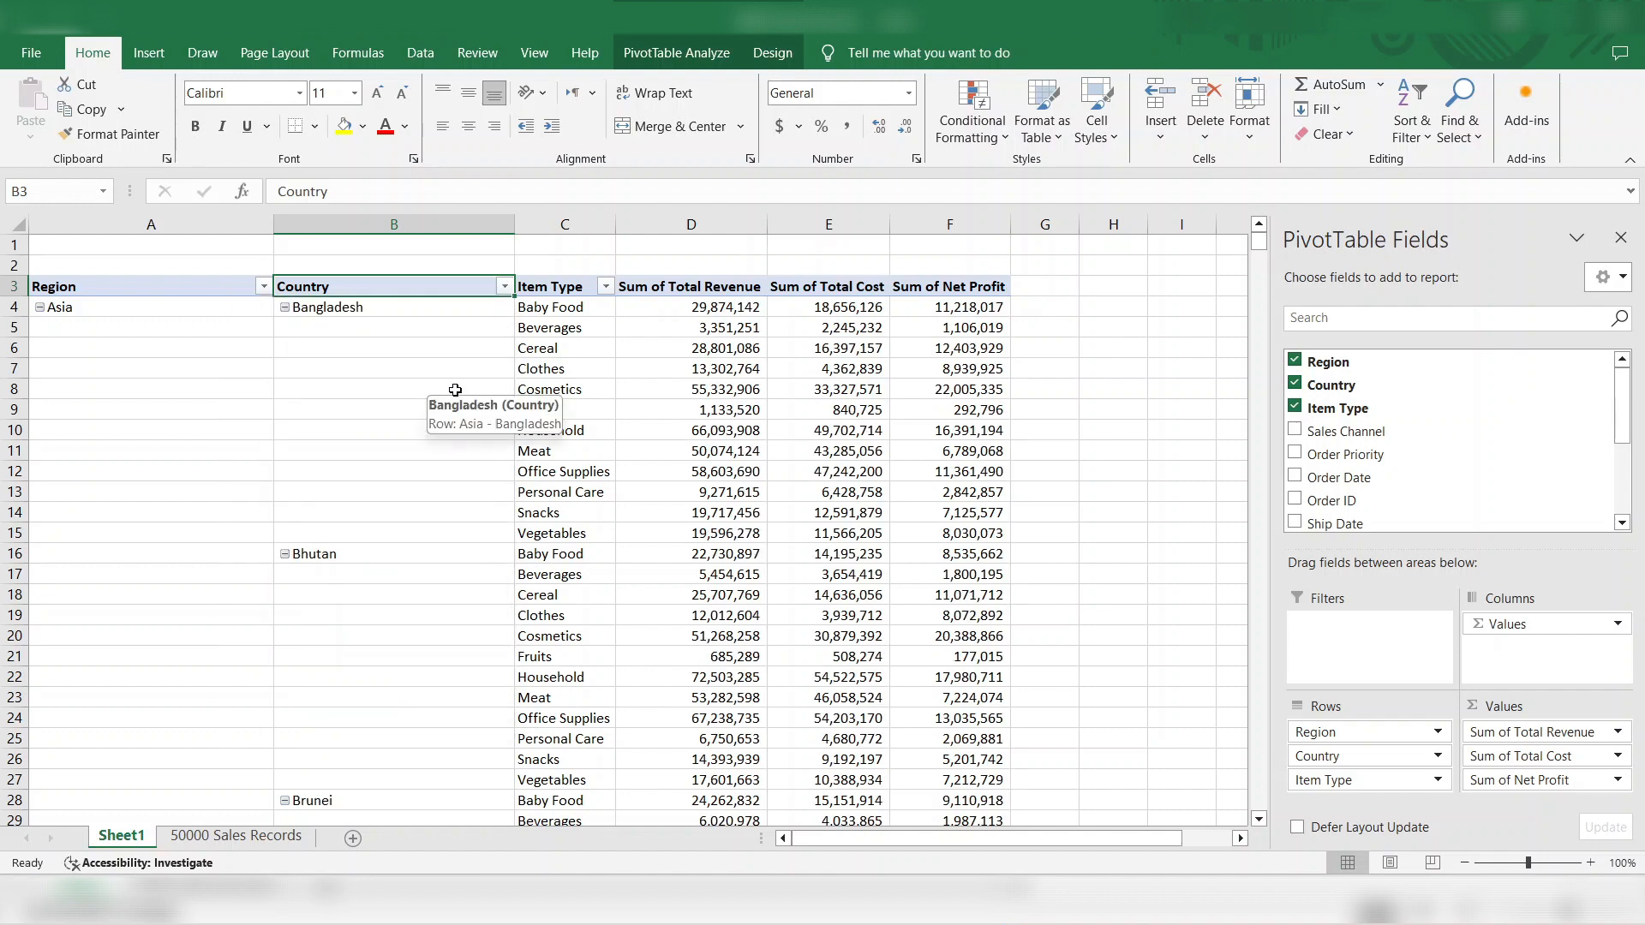
{"action": "scroll", "coordinate": [665, 474], "scroll_direction": "down", "scroll_amount": 20}
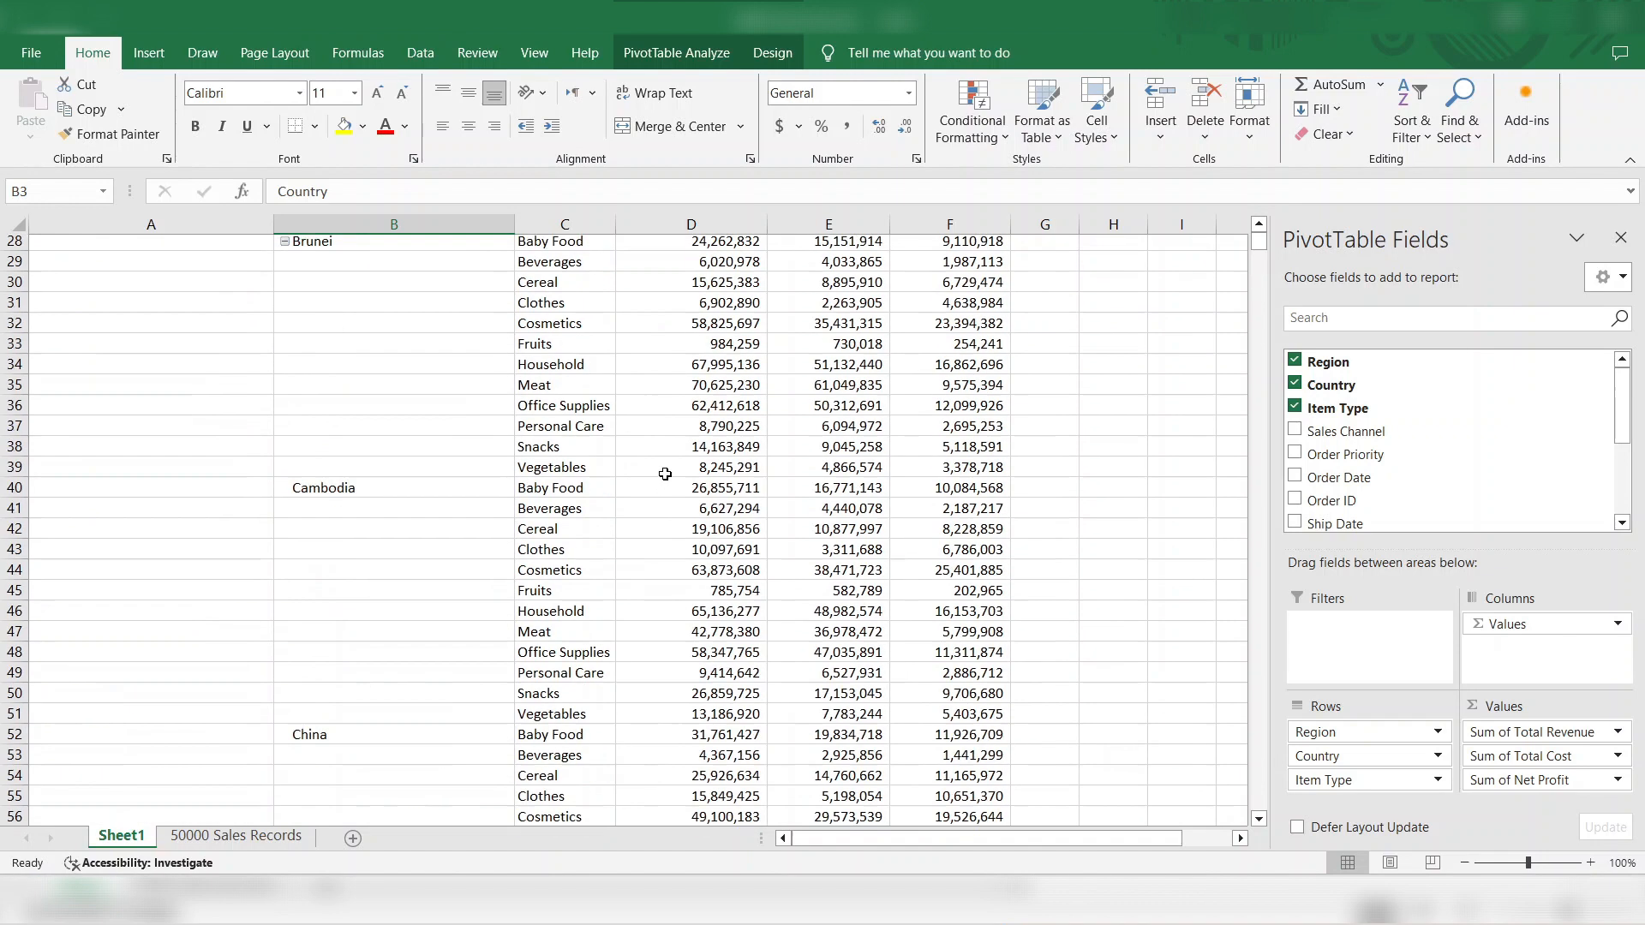
{"action": "scroll", "coordinate": [665, 474], "scroll_direction": "down", "scroll_amount": 20}
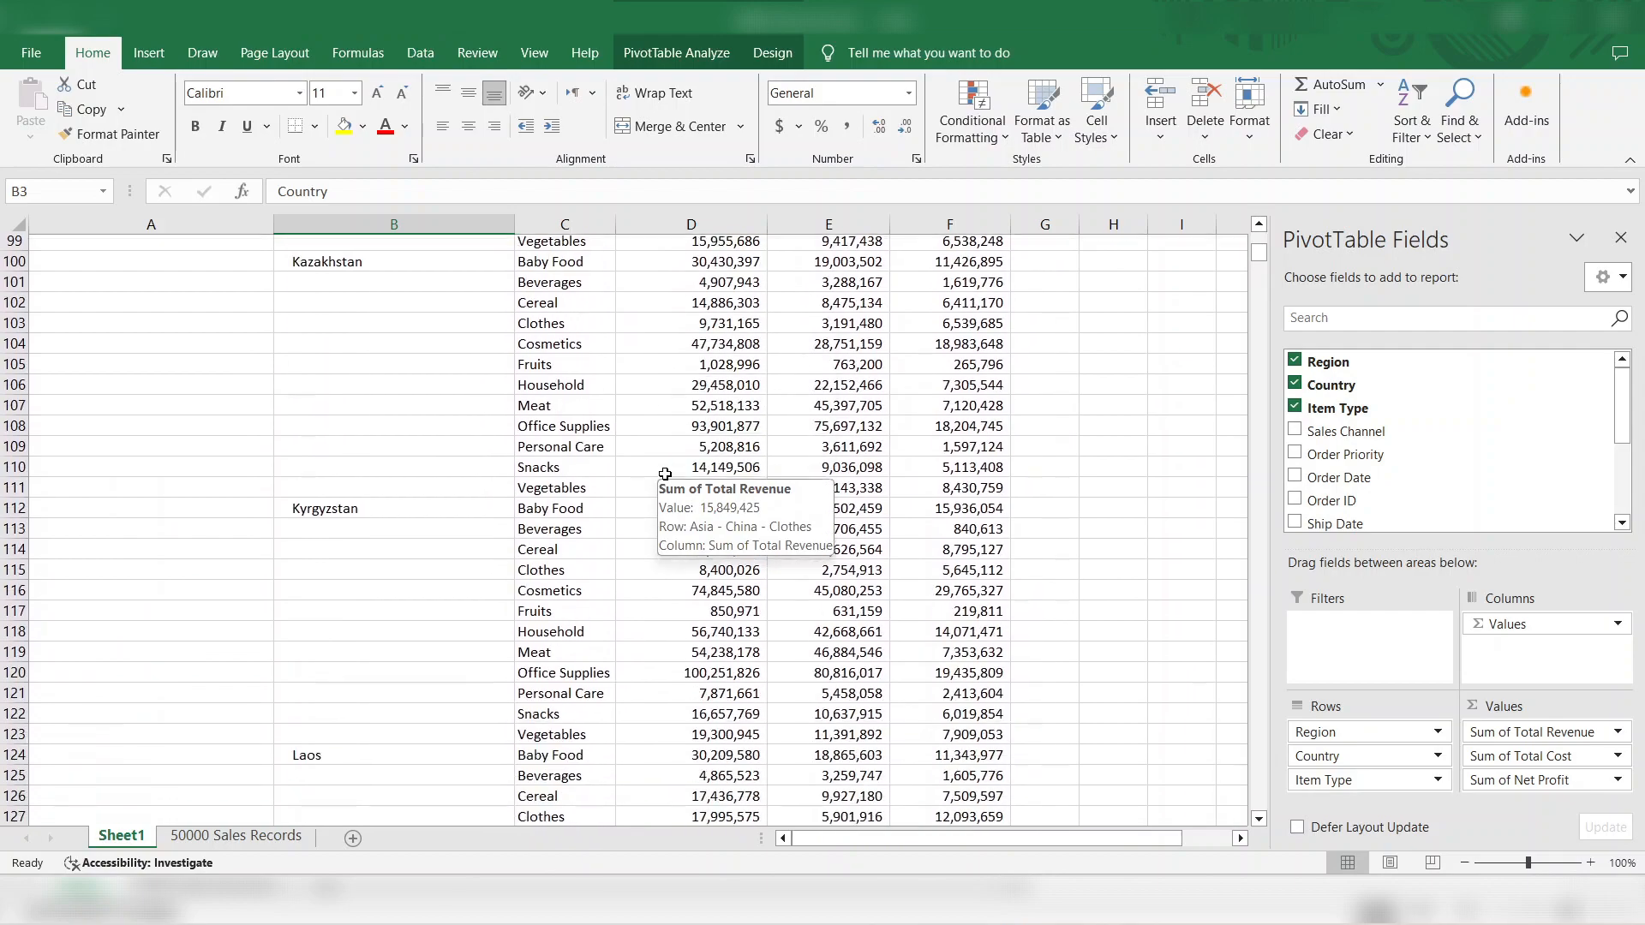
{"action": "scroll", "coordinate": [665, 473], "scroll_direction": "down", "scroll_amount": 20}
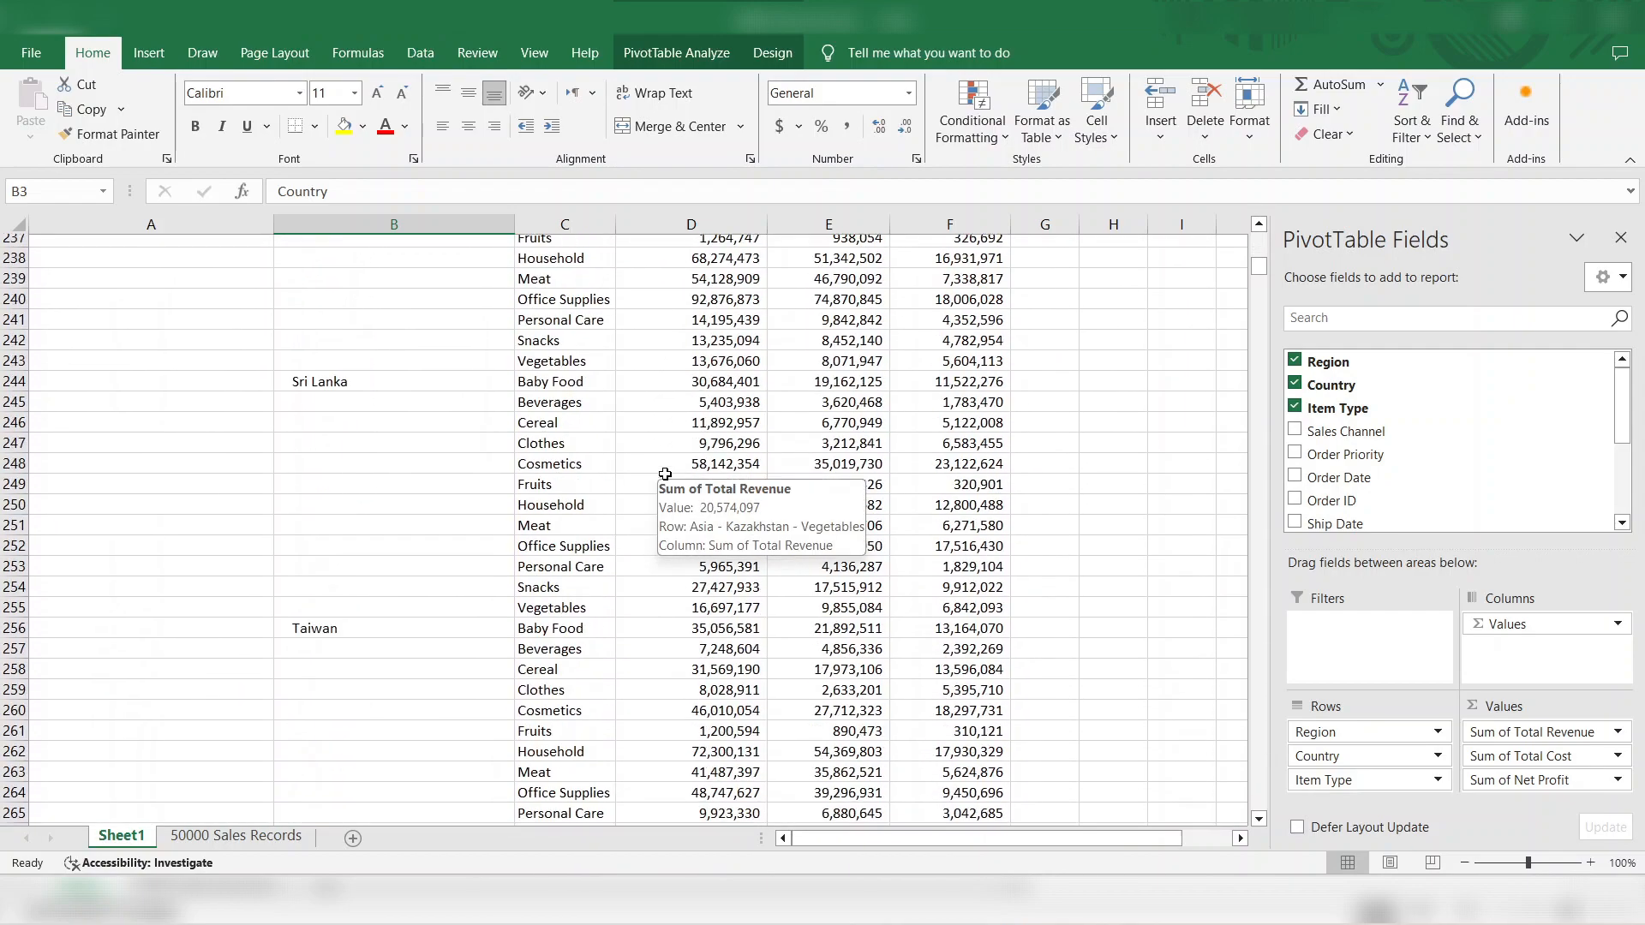
{"action": "scroll", "coordinate": [665, 474], "scroll_direction": "down", "scroll_amount": 6}
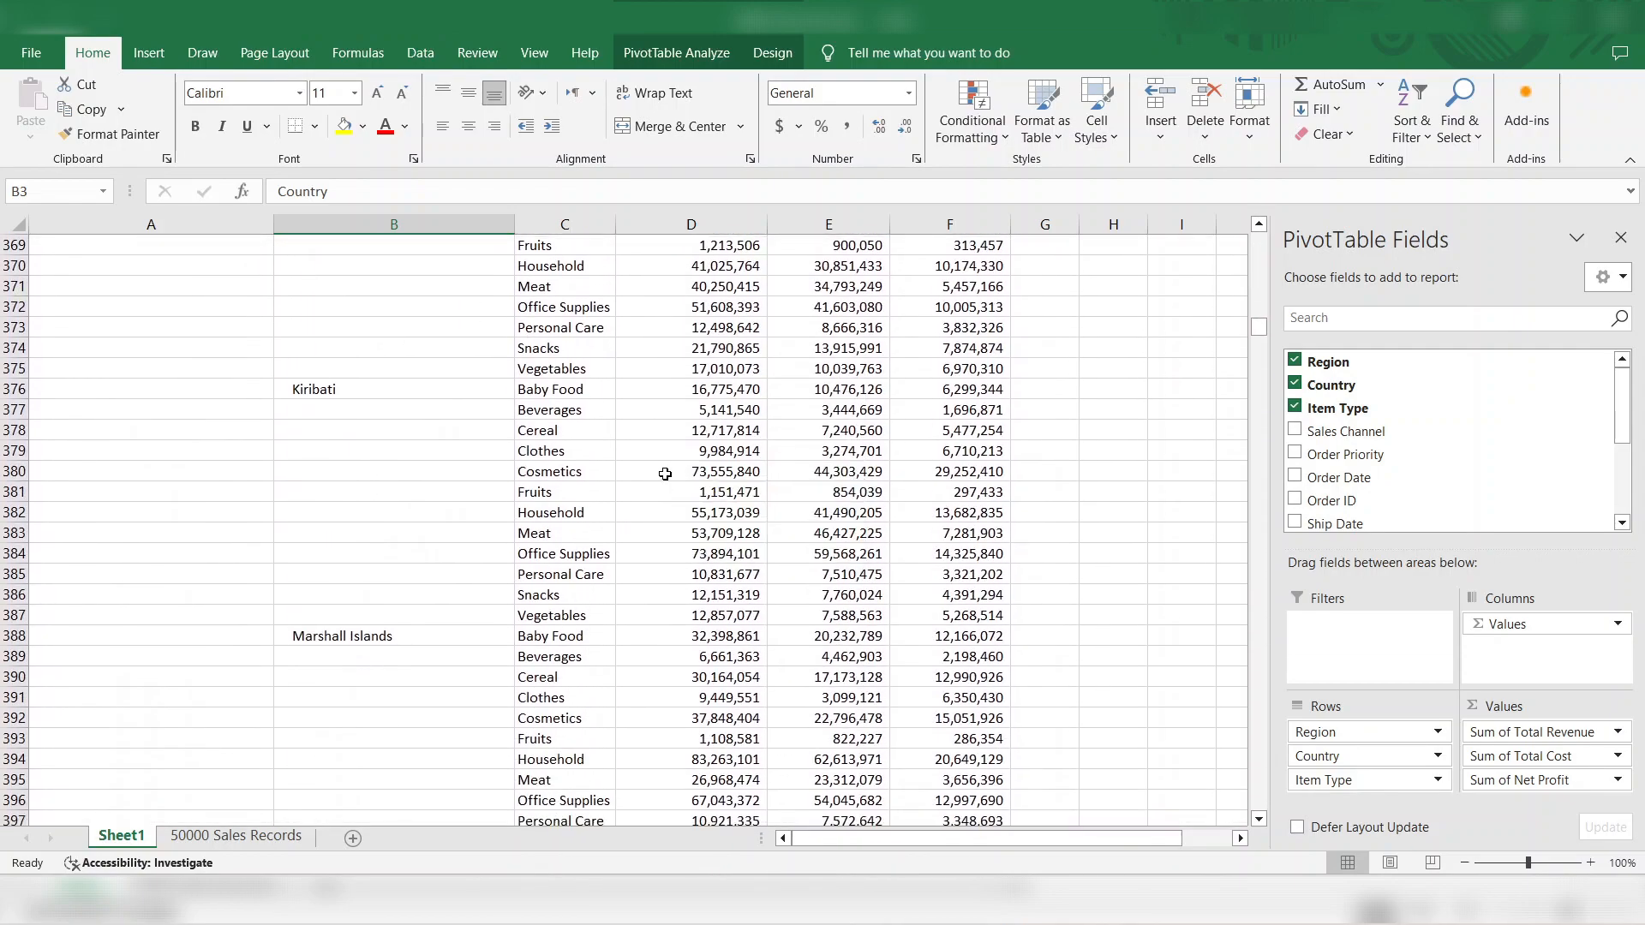
{"action": "left_click", "coordinate": [665, 474]}
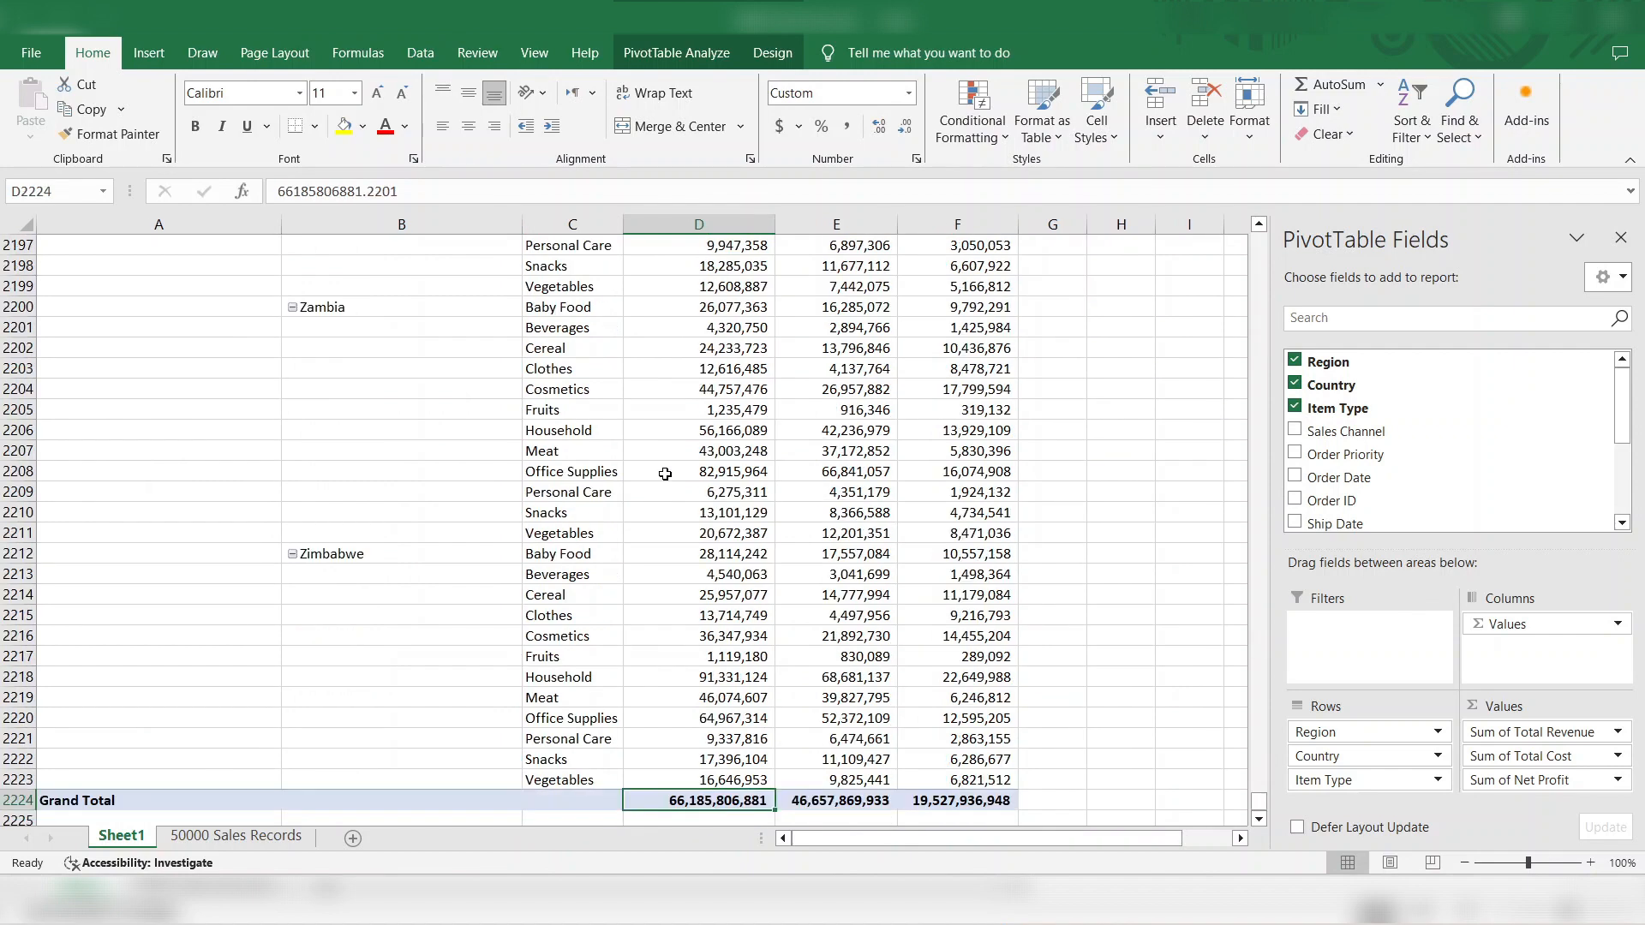
{"action": "key", "text": "ctrl+Up"}
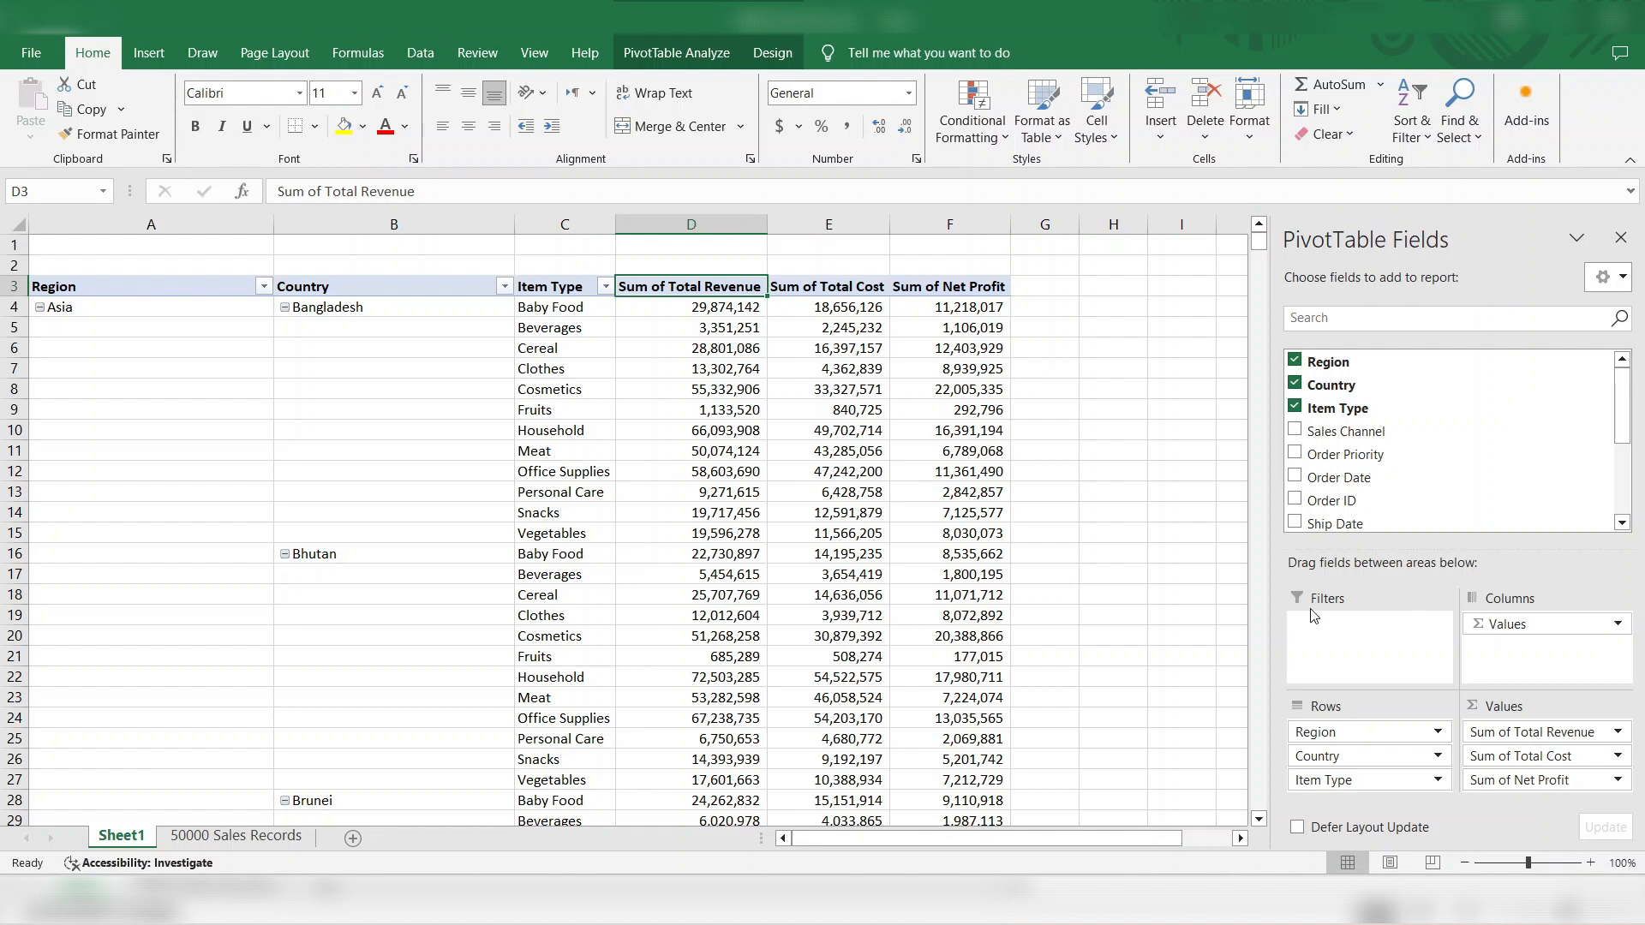
Step: Remove Sum of Total Revenue and Sum of Total Cost from the values, and Item Type and Country from the rows
{"action": "left_click_drag", "start_coordinate": [1595, 733], "coordinate": [1213, 683]}
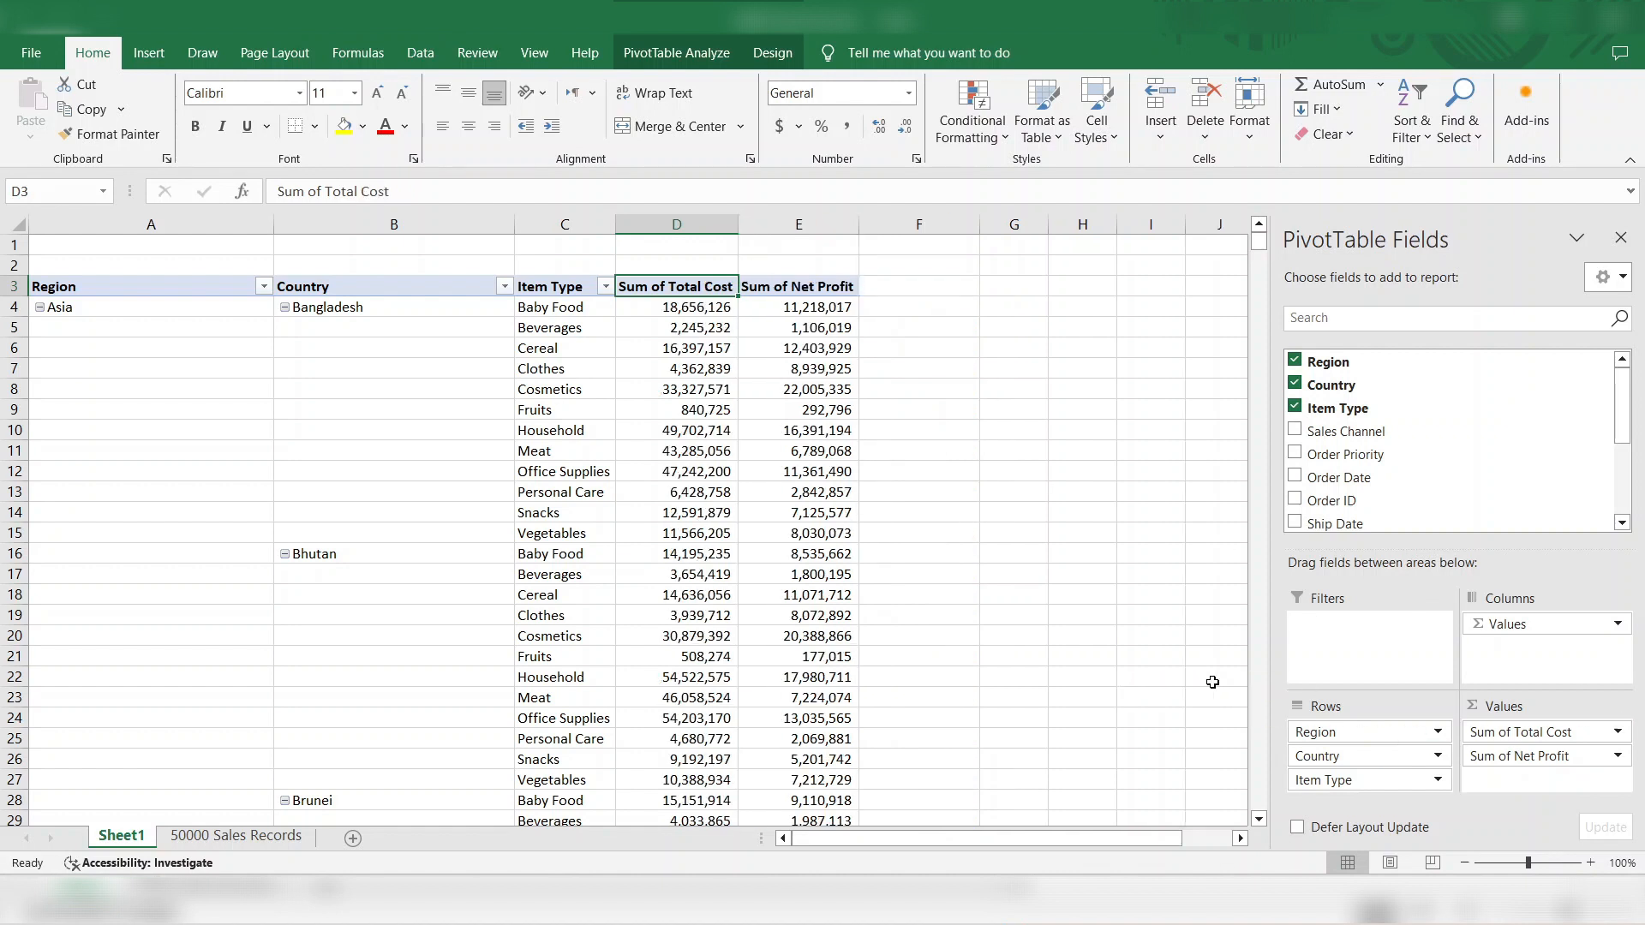
{"action": "left_click_drag", "start_coordinate": [1523, 731], "coordinate": [1048, 594]}
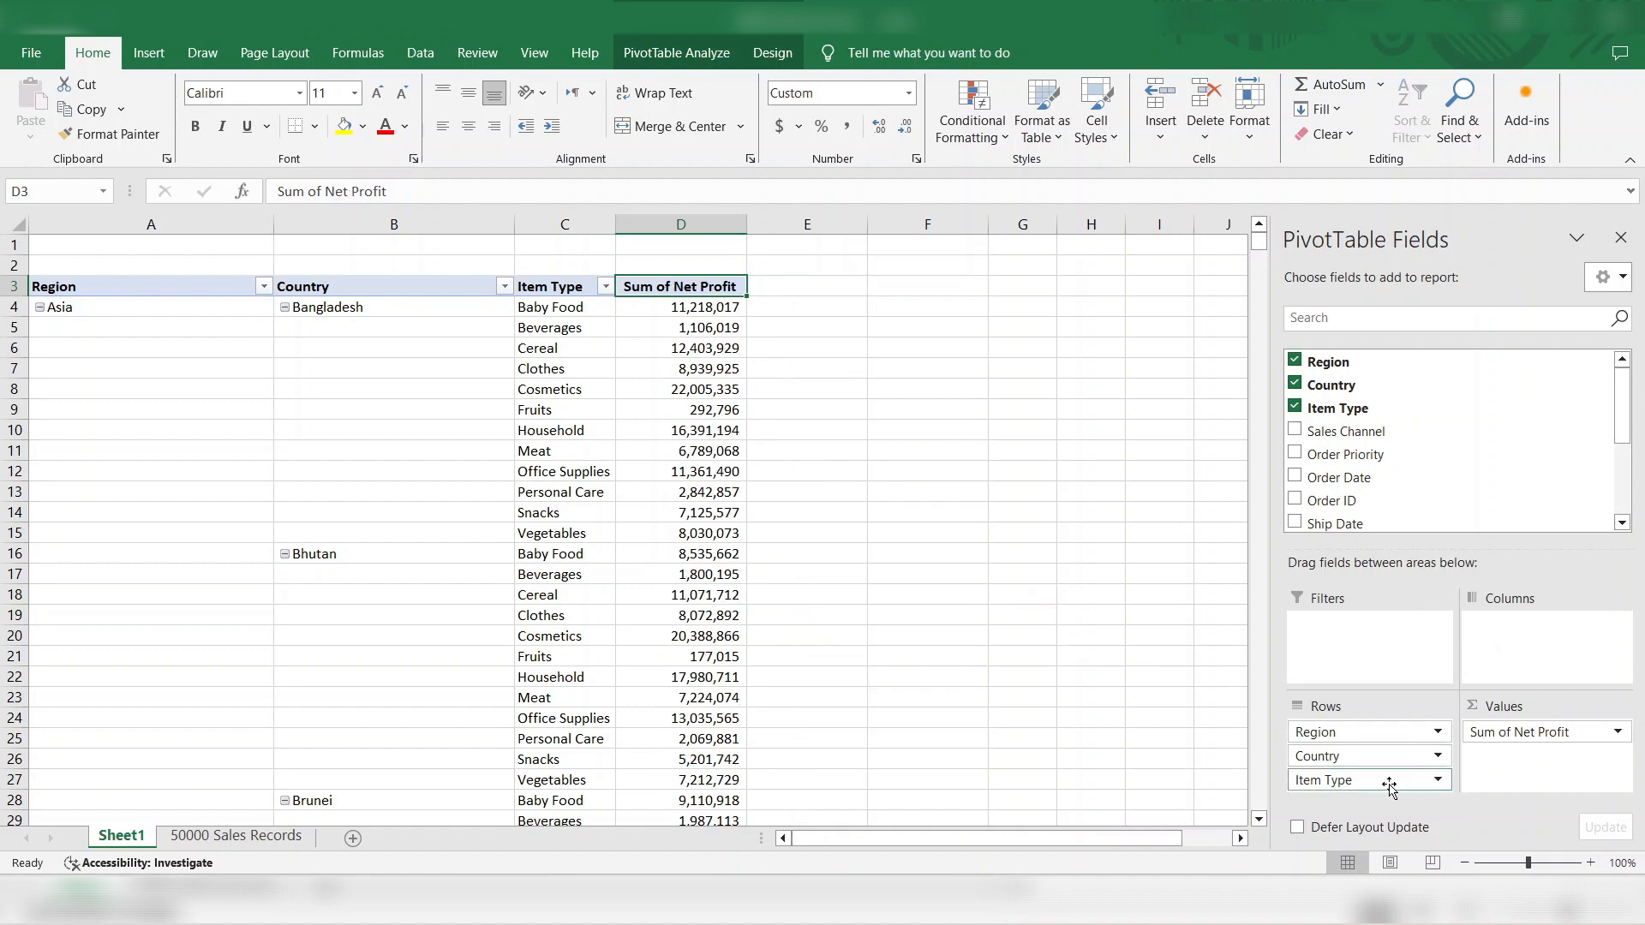
{"action": "left_click_drag", "start_coordinate": [1366, 778], "coordinate": [1006, 679]}
{"action": "left_click_drag", "start_coordinate": [1337, 756], "coordinate": [918, 619]}
Step: Examine the Sum of Net Profit value of each region from Asia to Sub-Saharan Africa
{"action": "key", "text": "Right"}
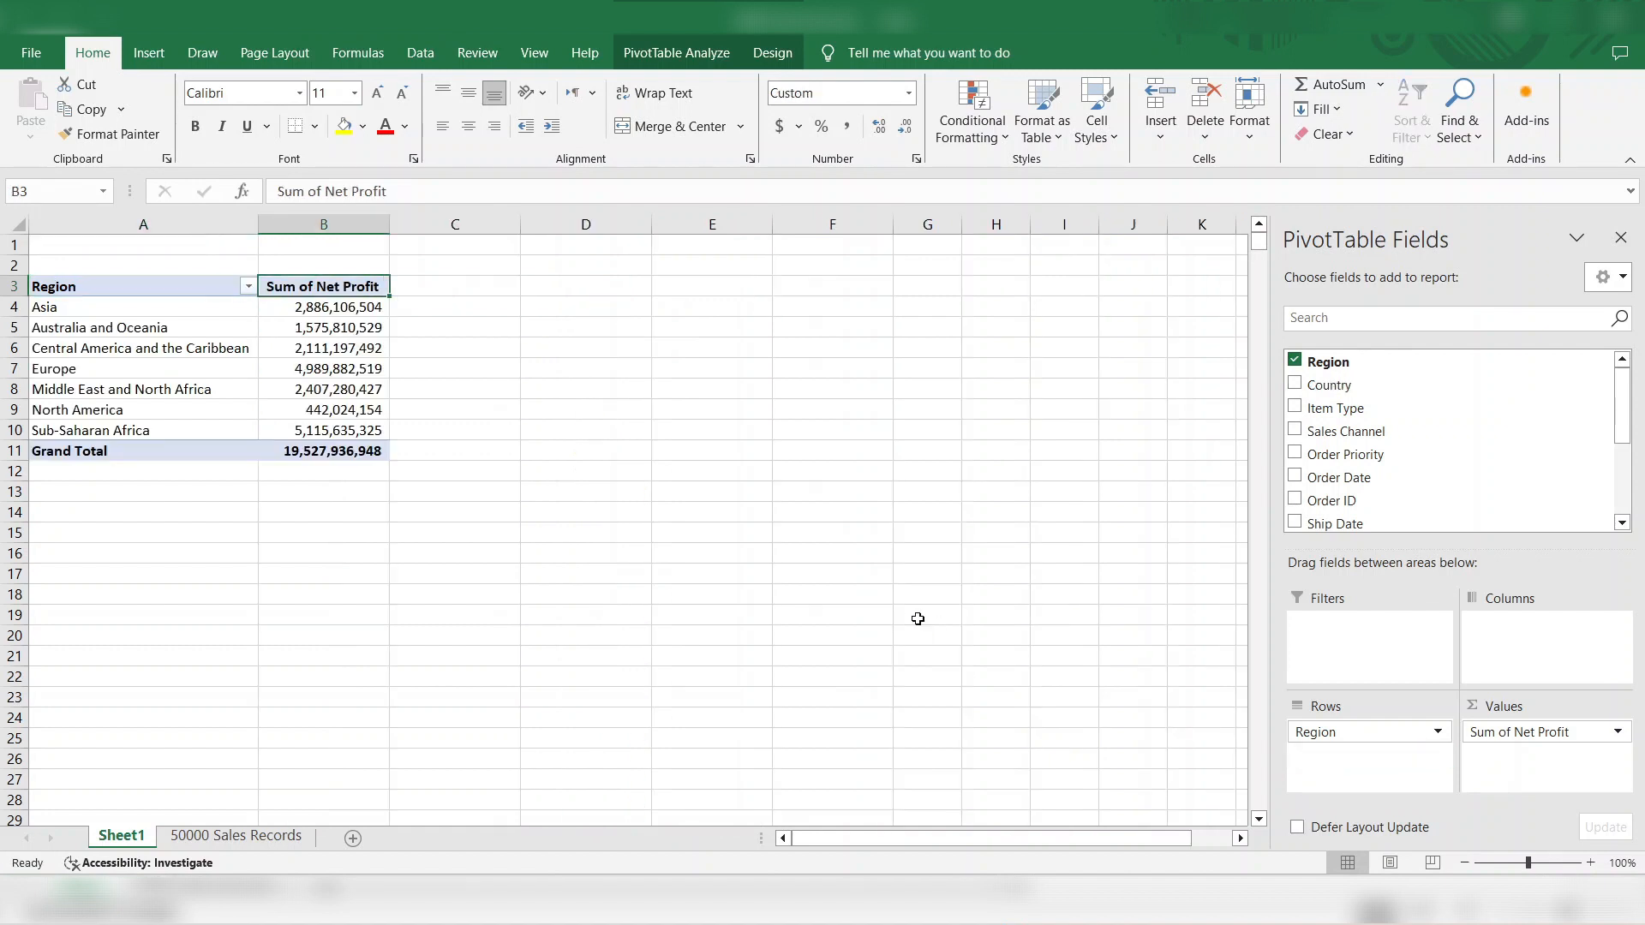
{"action": "key", "text": "Down"}
{"action": "key", "text": "Down"}
{"action": "key", "text": "Down"}
{"action": "key", "text": "Down"}
{"action": "key", "text": "Down"}
{"action": "key", "text": "Down"}
{"action": "key", "text": "Down"}
{"action": "key", "text": "Down"}
{"action": "key", "text": "Up"}
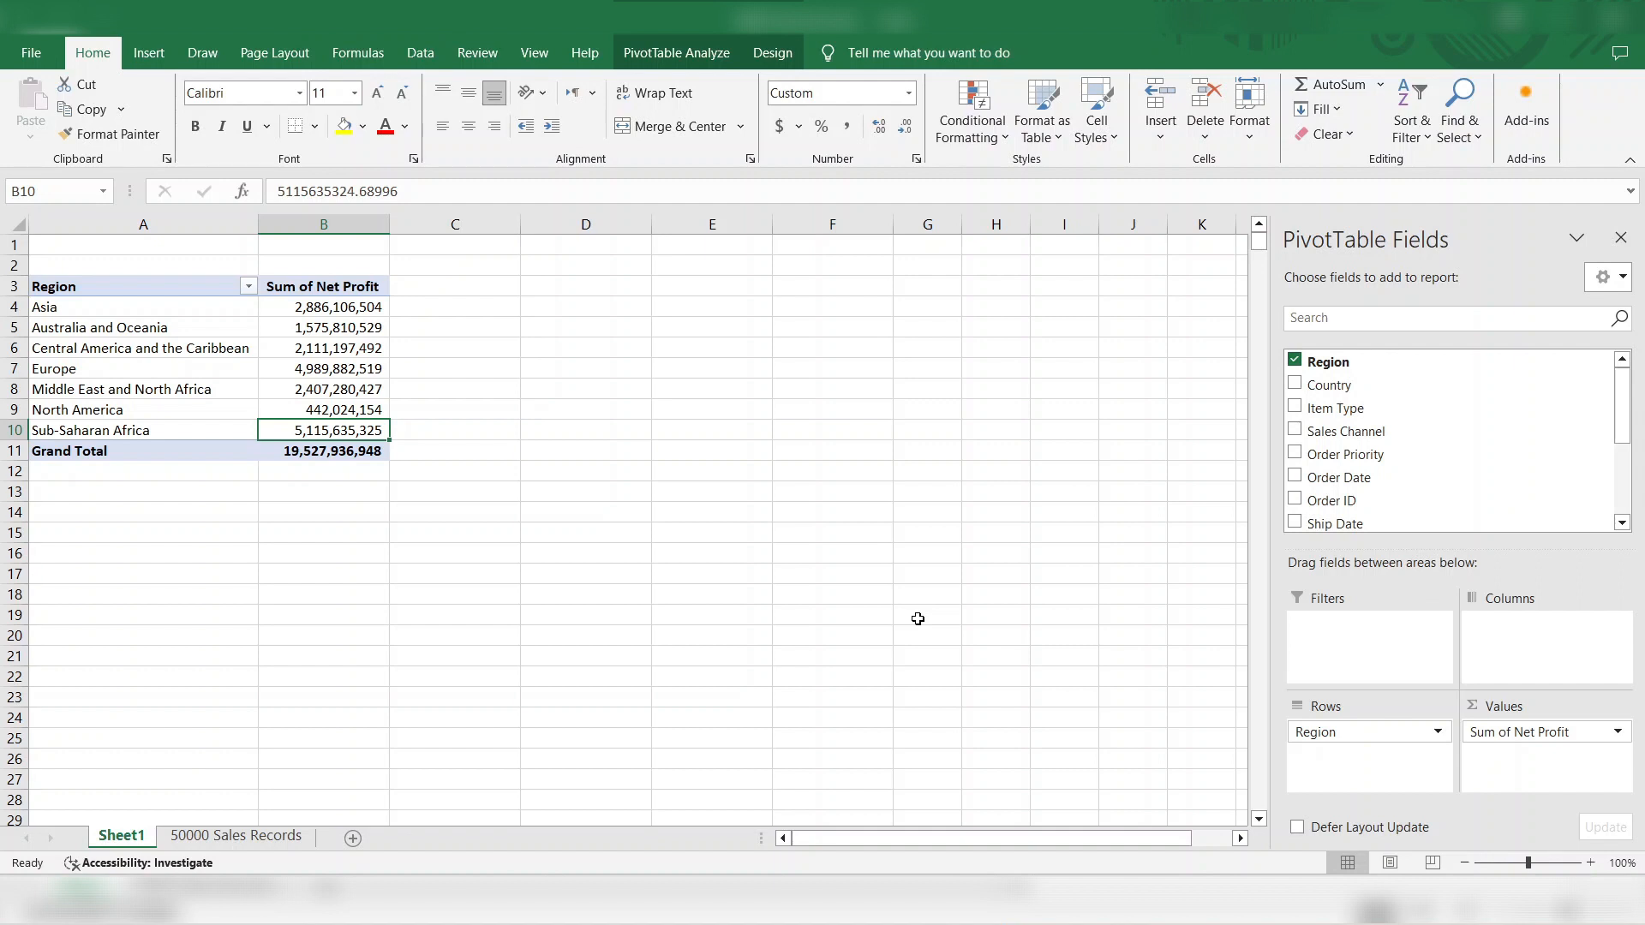
Step: Sort the regions by Sum of Net Profit from largest to smallest
{"action": "right_click", "coordinate": [356, 324]}
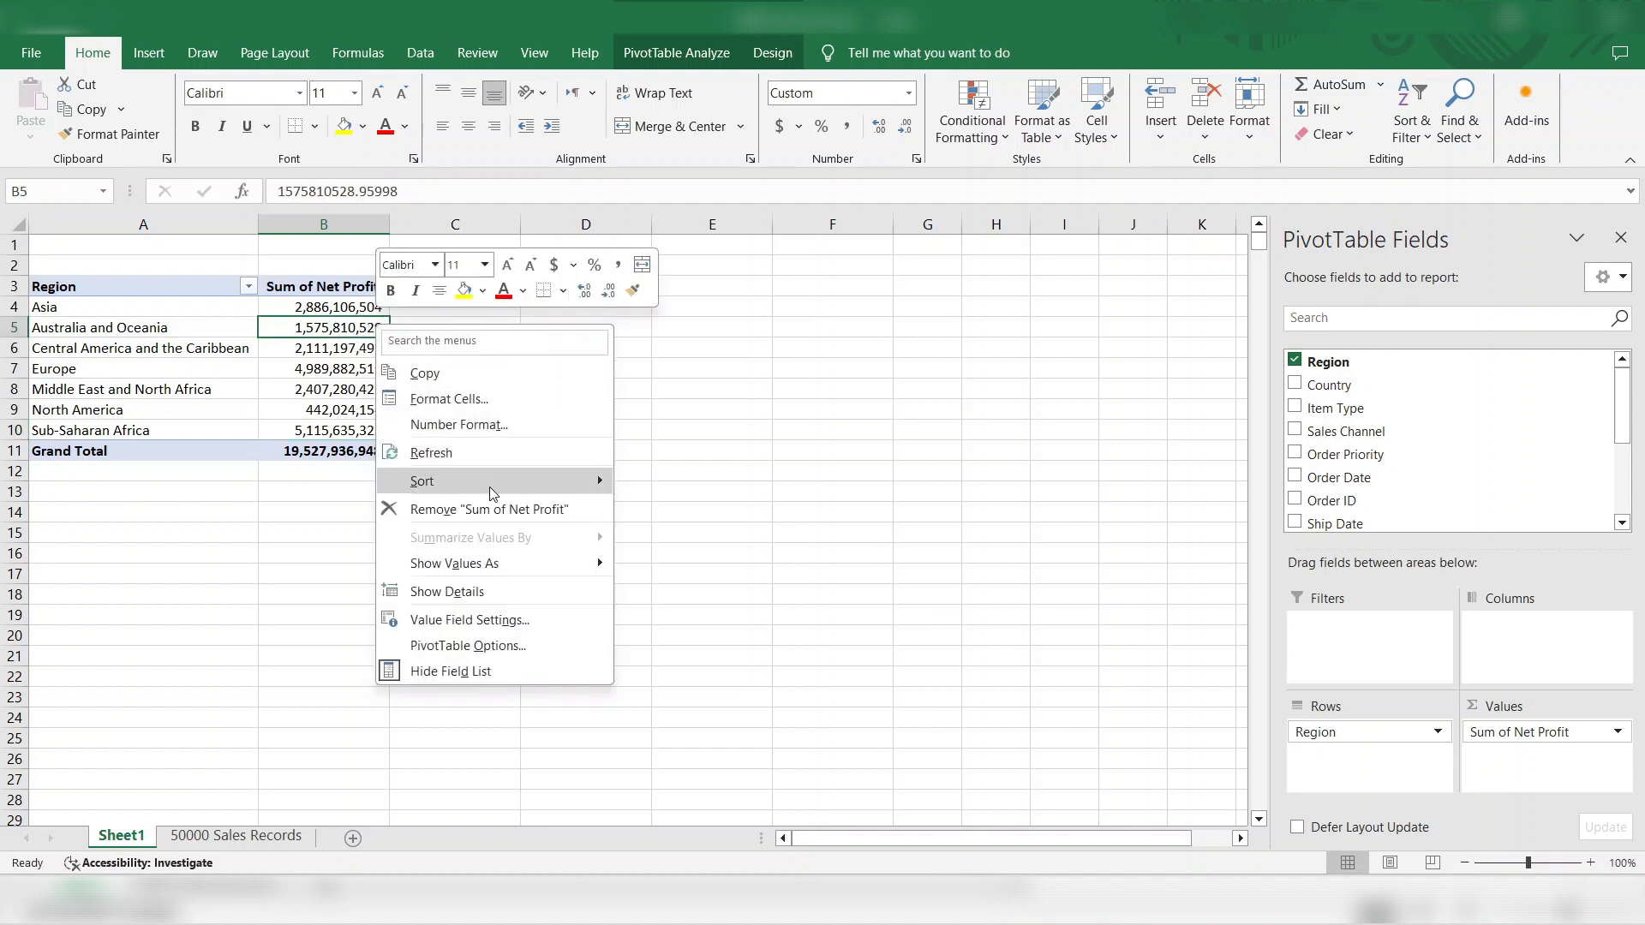
{"action": "mouse_move", "coordinate": [493, 487]}
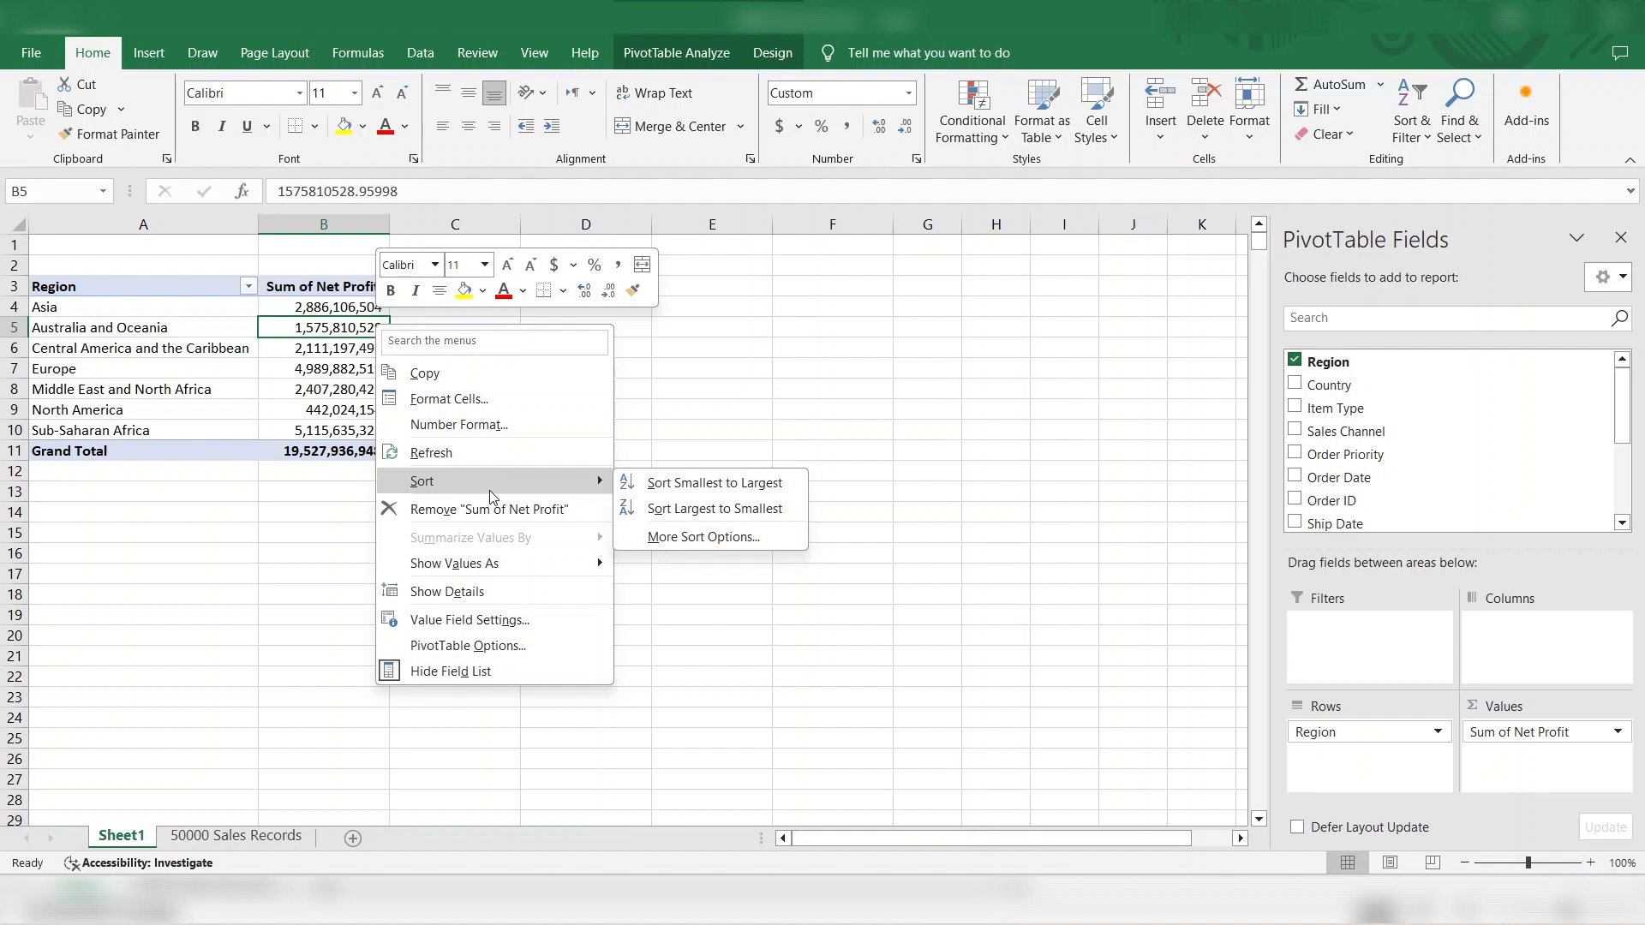
{"action": "left_click", "coordinate": [653, 513]}
{"action": "key", "text": "Up"}
{"action": "key", "text": "Up"}
{"action": "key", "text": "Down"}
{"action": "key", "text": "Left"}
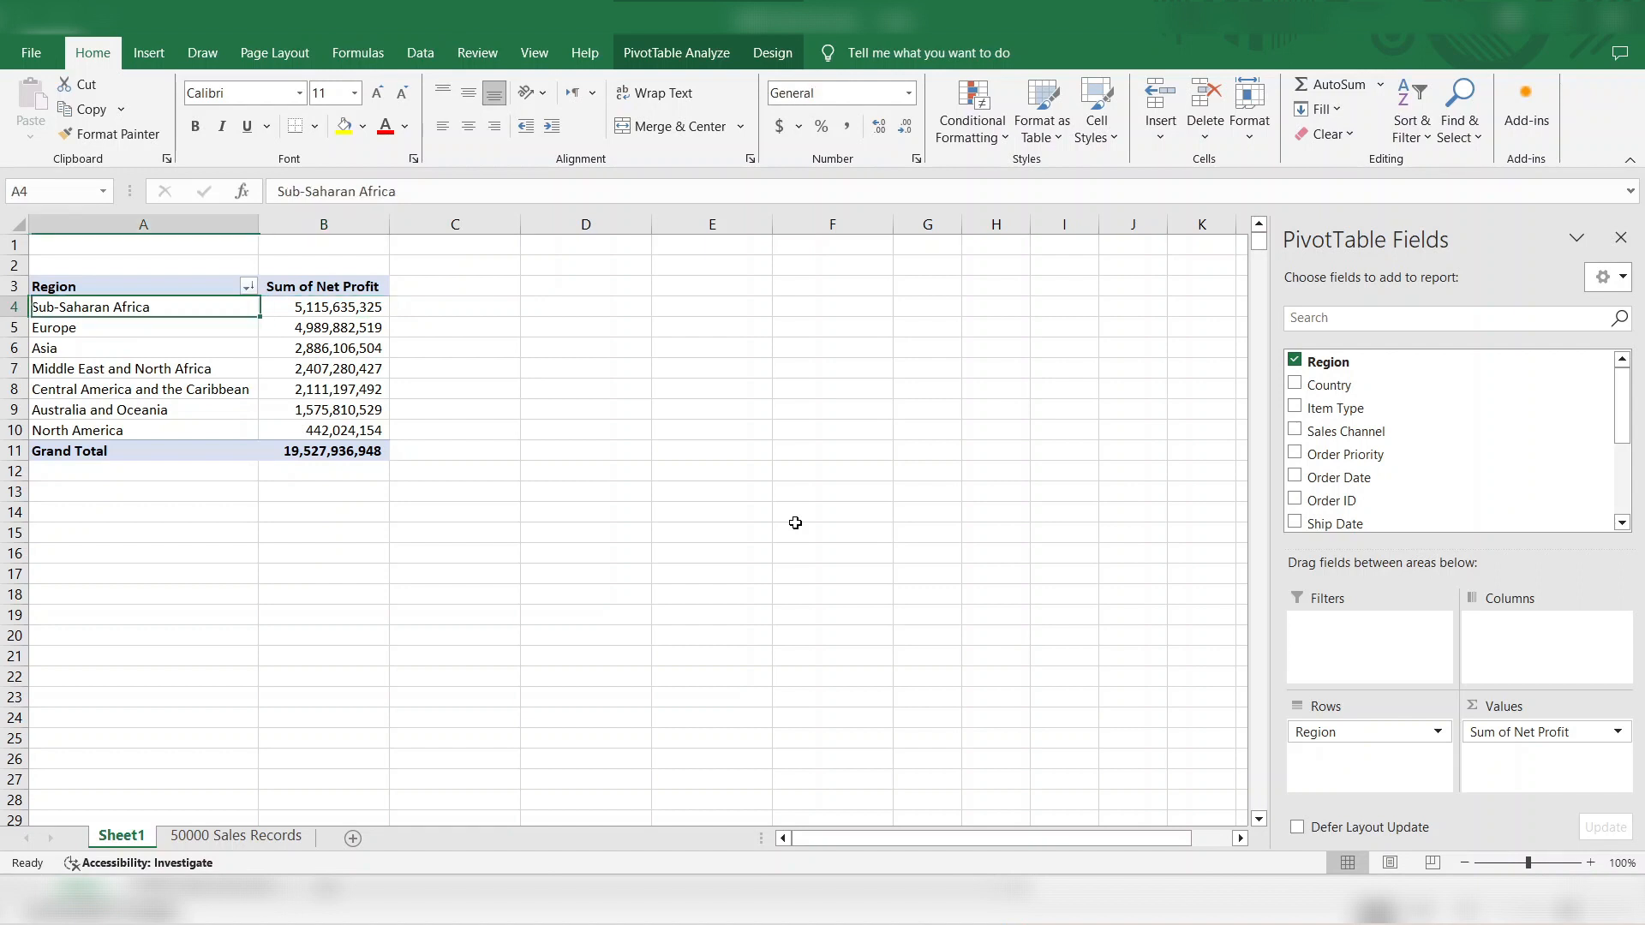
{"action": "key", "text": "Up"}
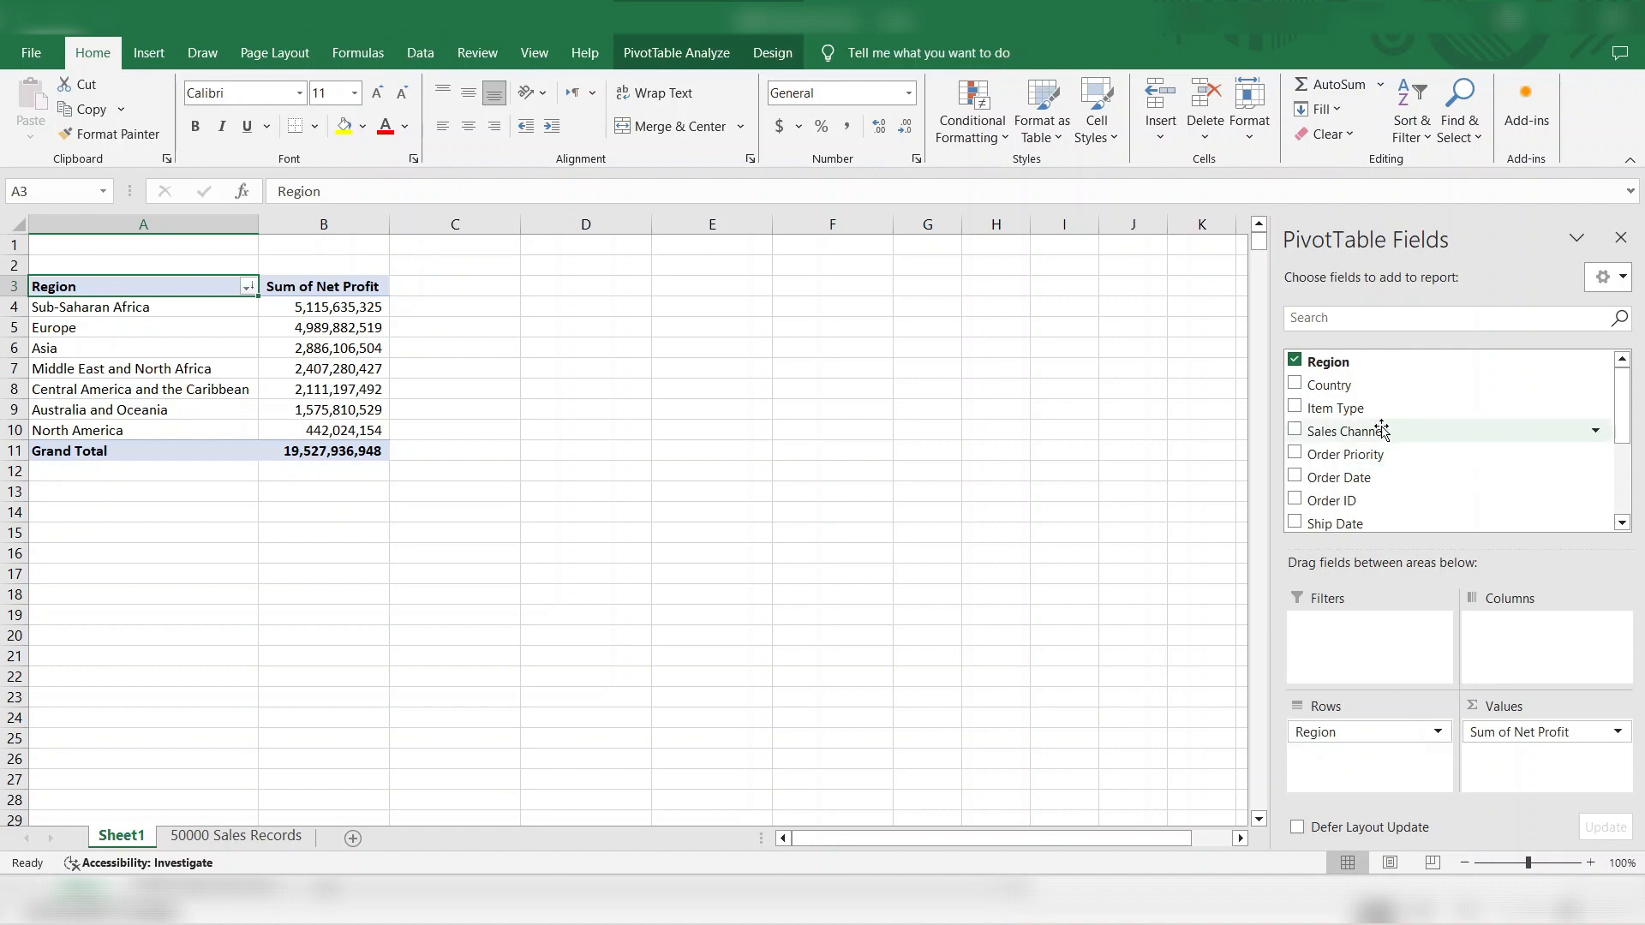
Step: Add Item Type to the pivot table's columns to break down net profit by product
{"action": "left_click_drag", "start_coordinate": [1374, 421], "coordinate": [1545, 664]}
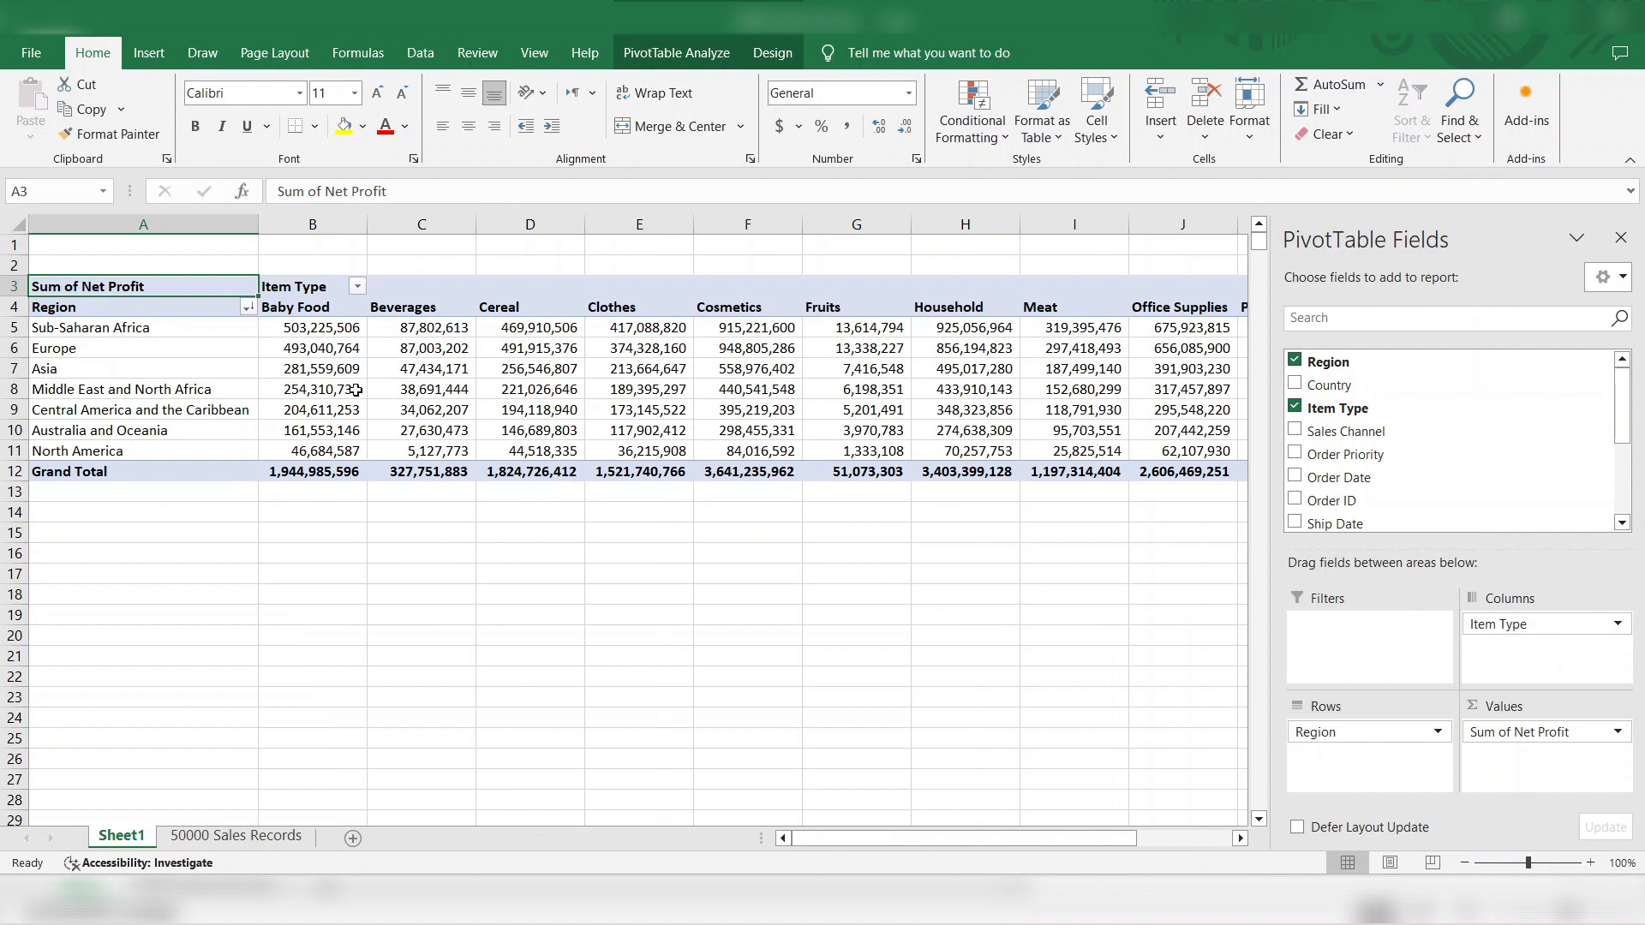
{"action": "mouse_move", "coordinate": [357, 390]}
{"action": "key", "text": "ctrl+Down"}
{"action": "key", "text": "ctrl+Up"}
{"action": "key", "text": "Down"}
{"action": "key", "text": "Down"}
{"action": "key", "text": "Right"}
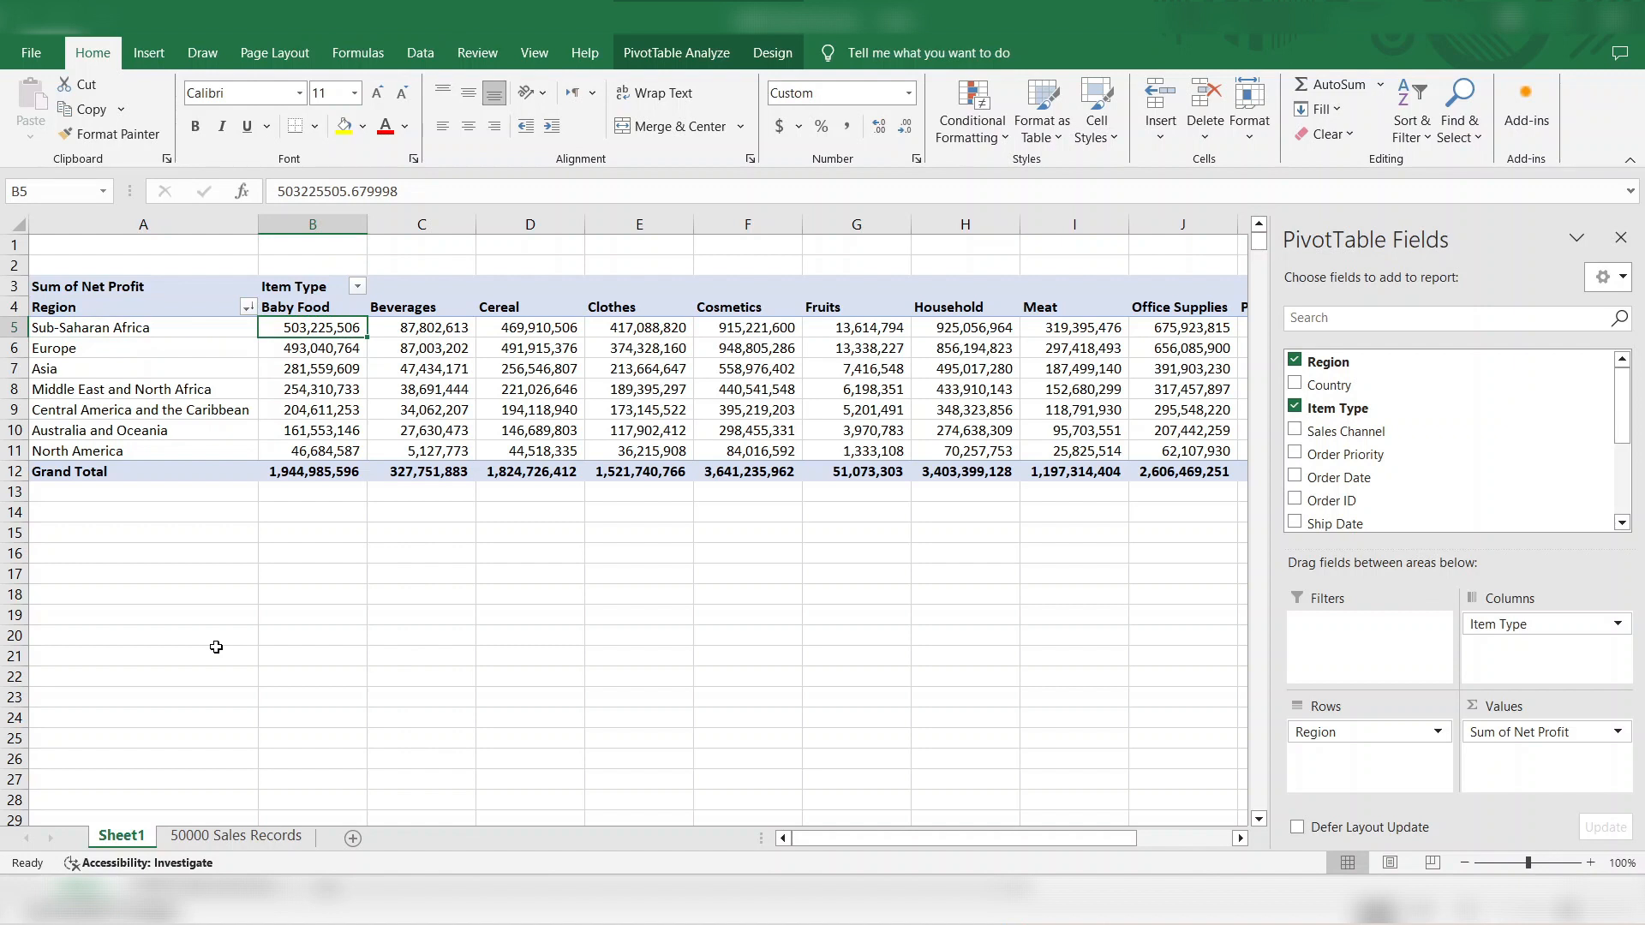
Step: Examine net profit per item type across to the Grand Total column, and the region rows down to their totals
{"action": "key", "text": "Right"}
{"action": "key", "text": "Right"}
{"action": "key", "text": "Right"}
{"action": "key", "text": "Right"}
{"action": "key", "text": "Right"}
{"action": "key", "text": "Right"}
{"action": "key", "text": "Right"}
{"action": "key", "text": "Right"}
{"action": "key", "text": "Right"}
{"action": "key", "text": "Right"}
{"action": "key", "text": "Right"}
{"action": "key", "text": "Right"}
{"action": "key", "text": "Right"}
{"action": "key", "text": "Right"}
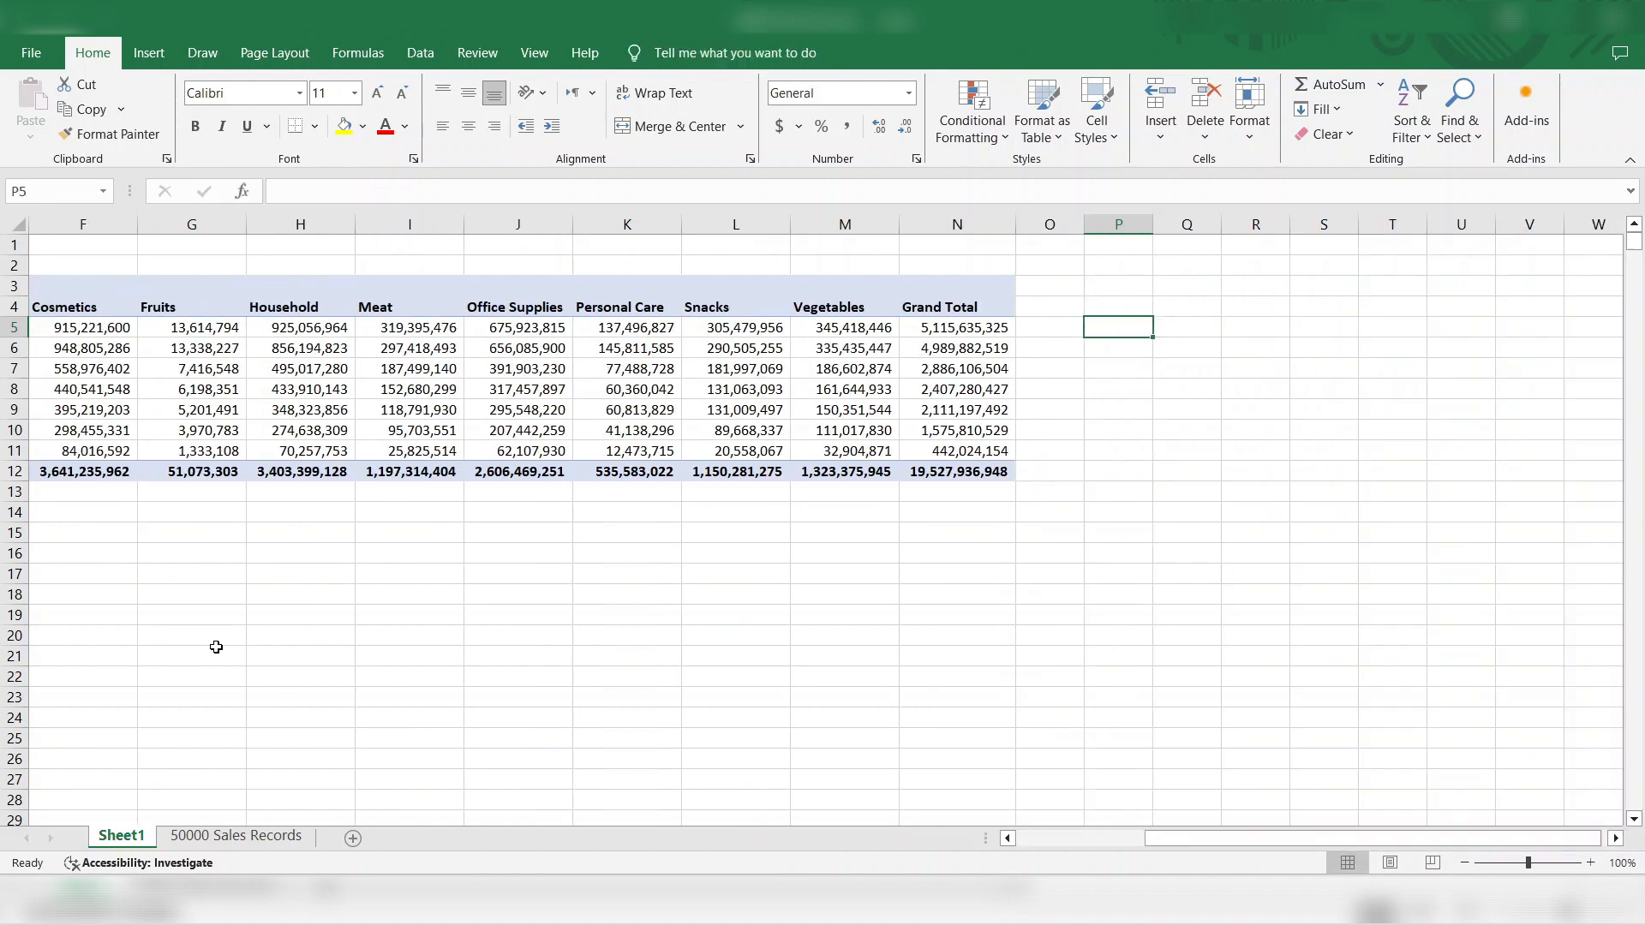
{"action": "key", "text": "Left"}
{"action": "key", "text": "Left"}
{"action": "key", "text": "Left"}
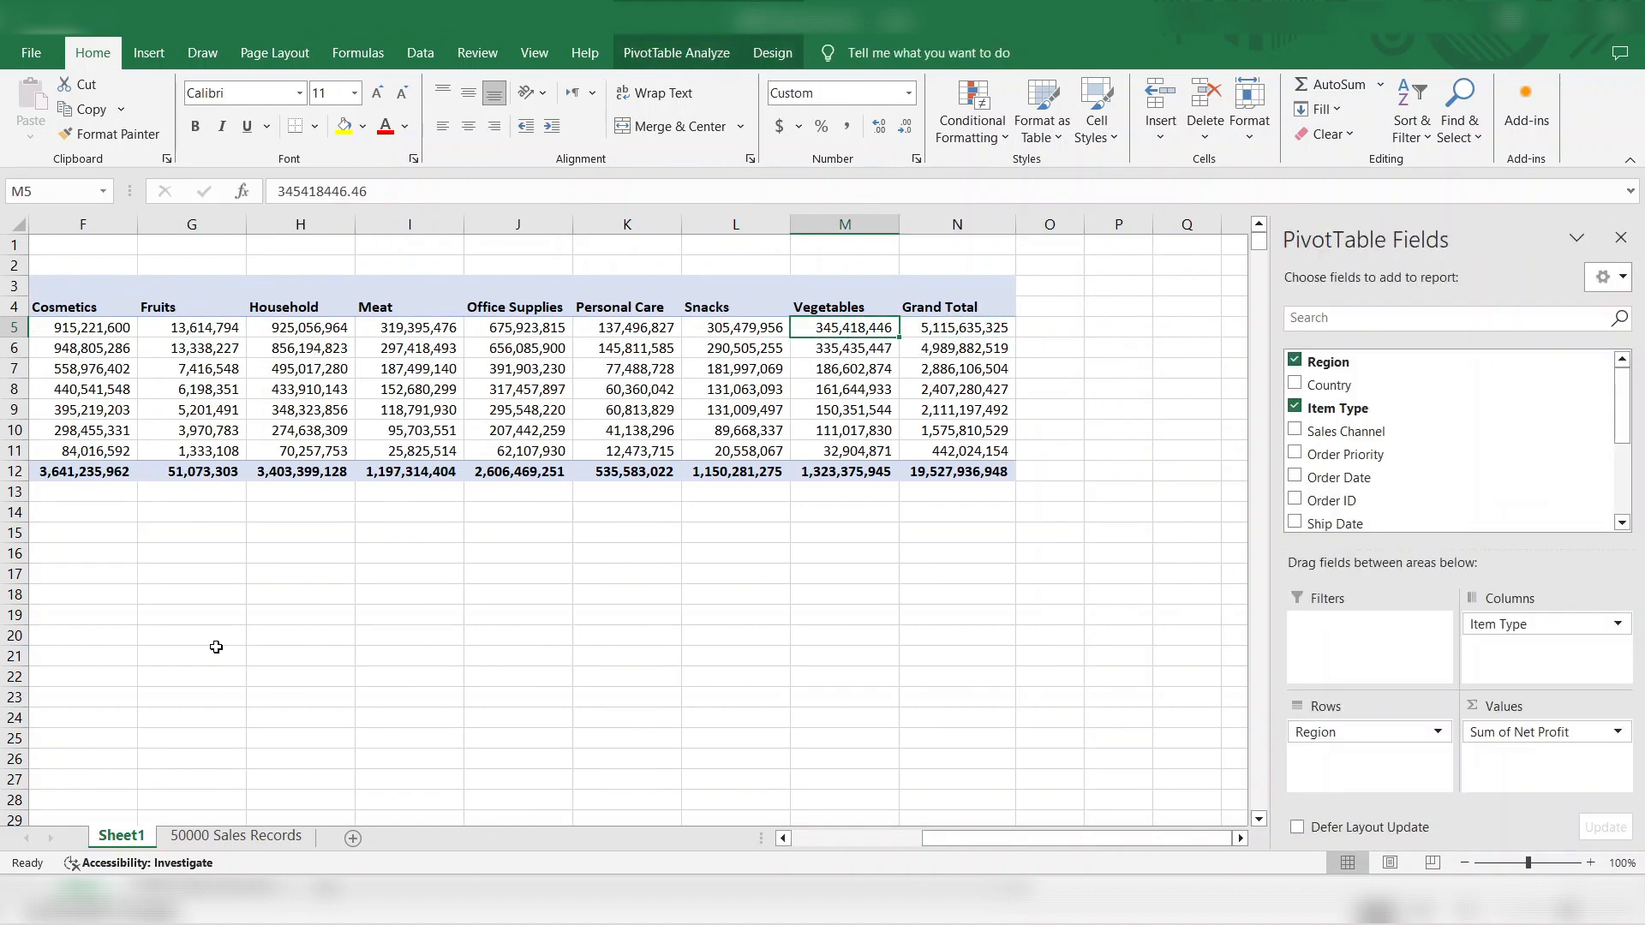
{"action": "key", "text": "Up"}
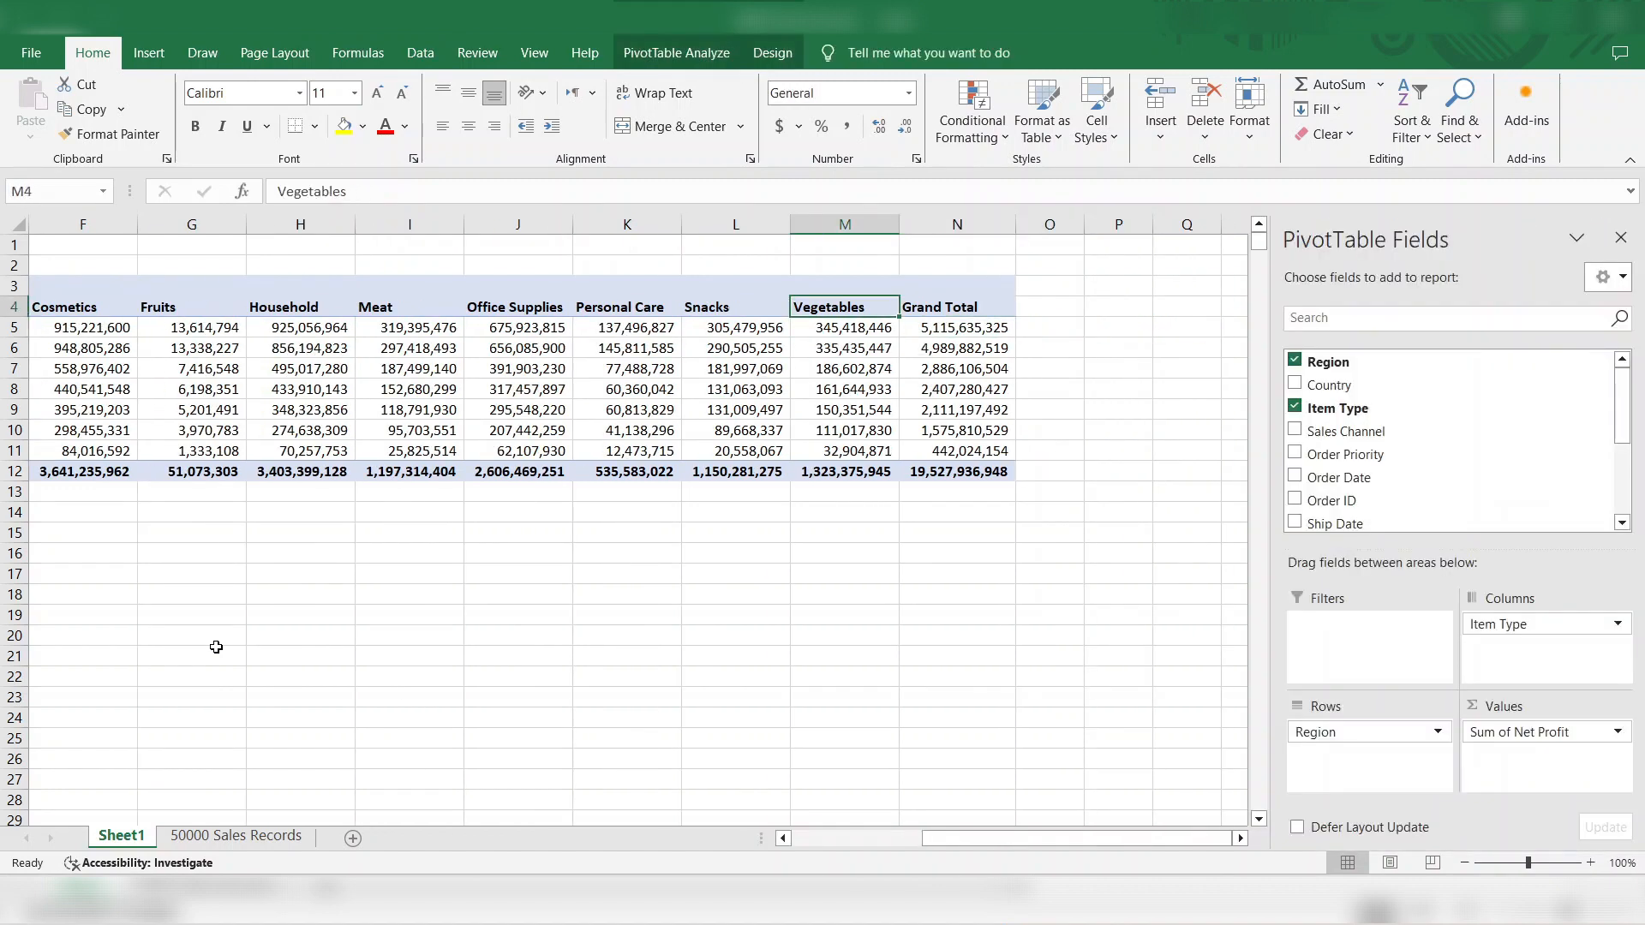
{"action": "key", "text": "Home"}
{"action": "key", "text": "Down"}
{"action": "key", "text": "ctrl+Down"}
{"action": "key", "text": "ctrl+Up"}
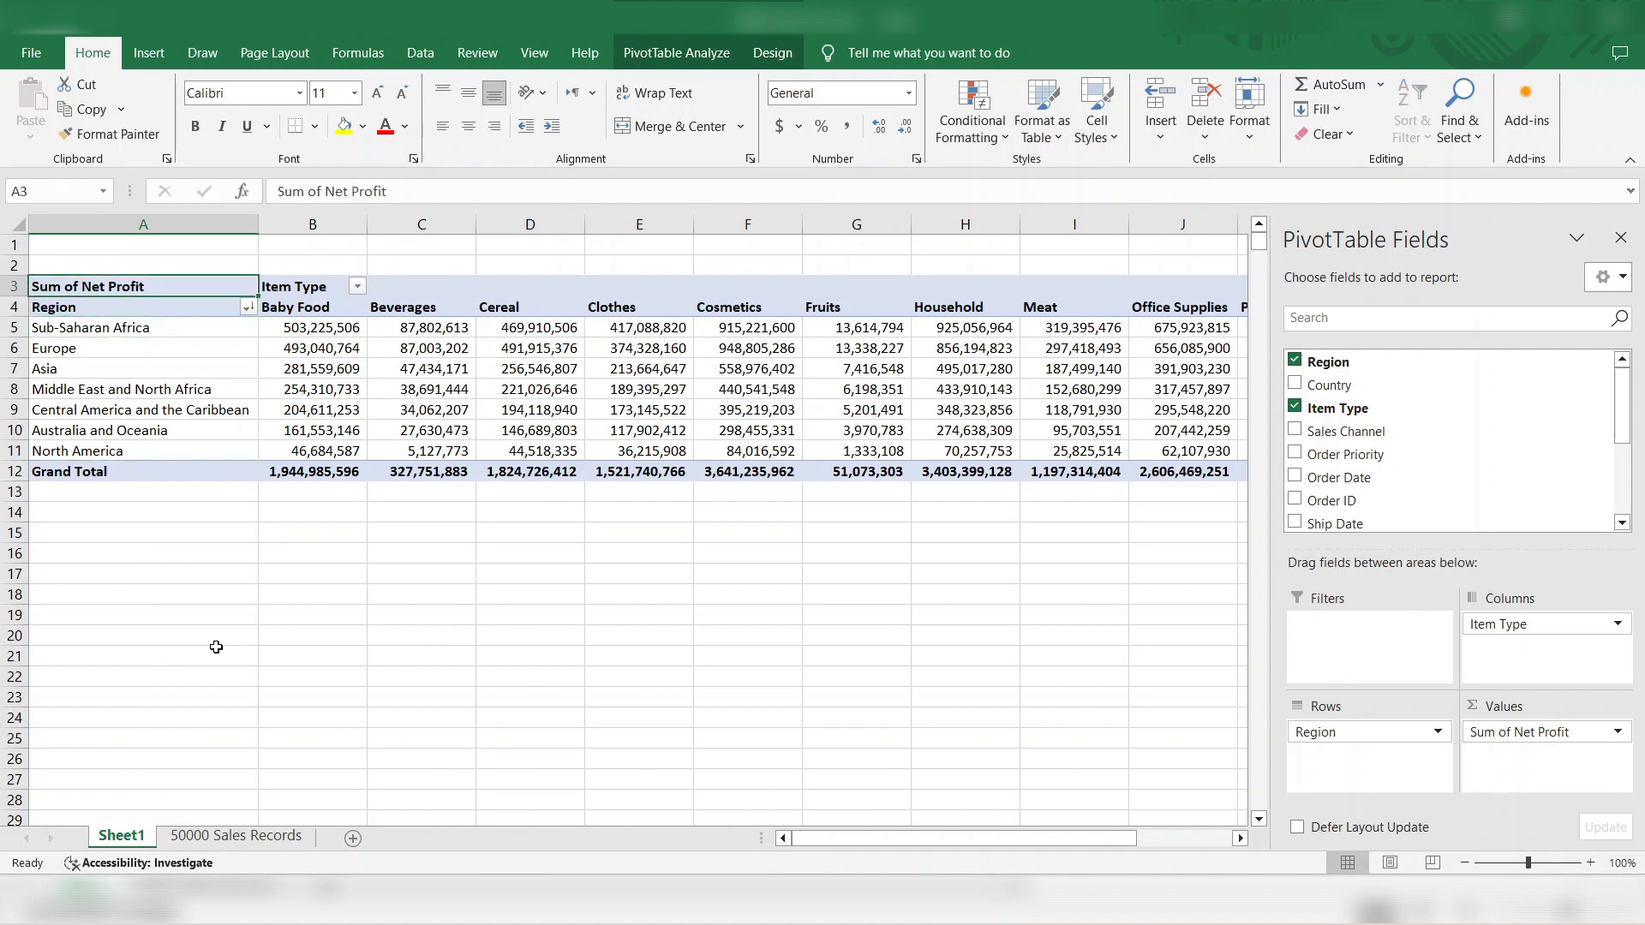
{"action": "key", "text": "Down"}
{"action": "key", "text": "Down"}
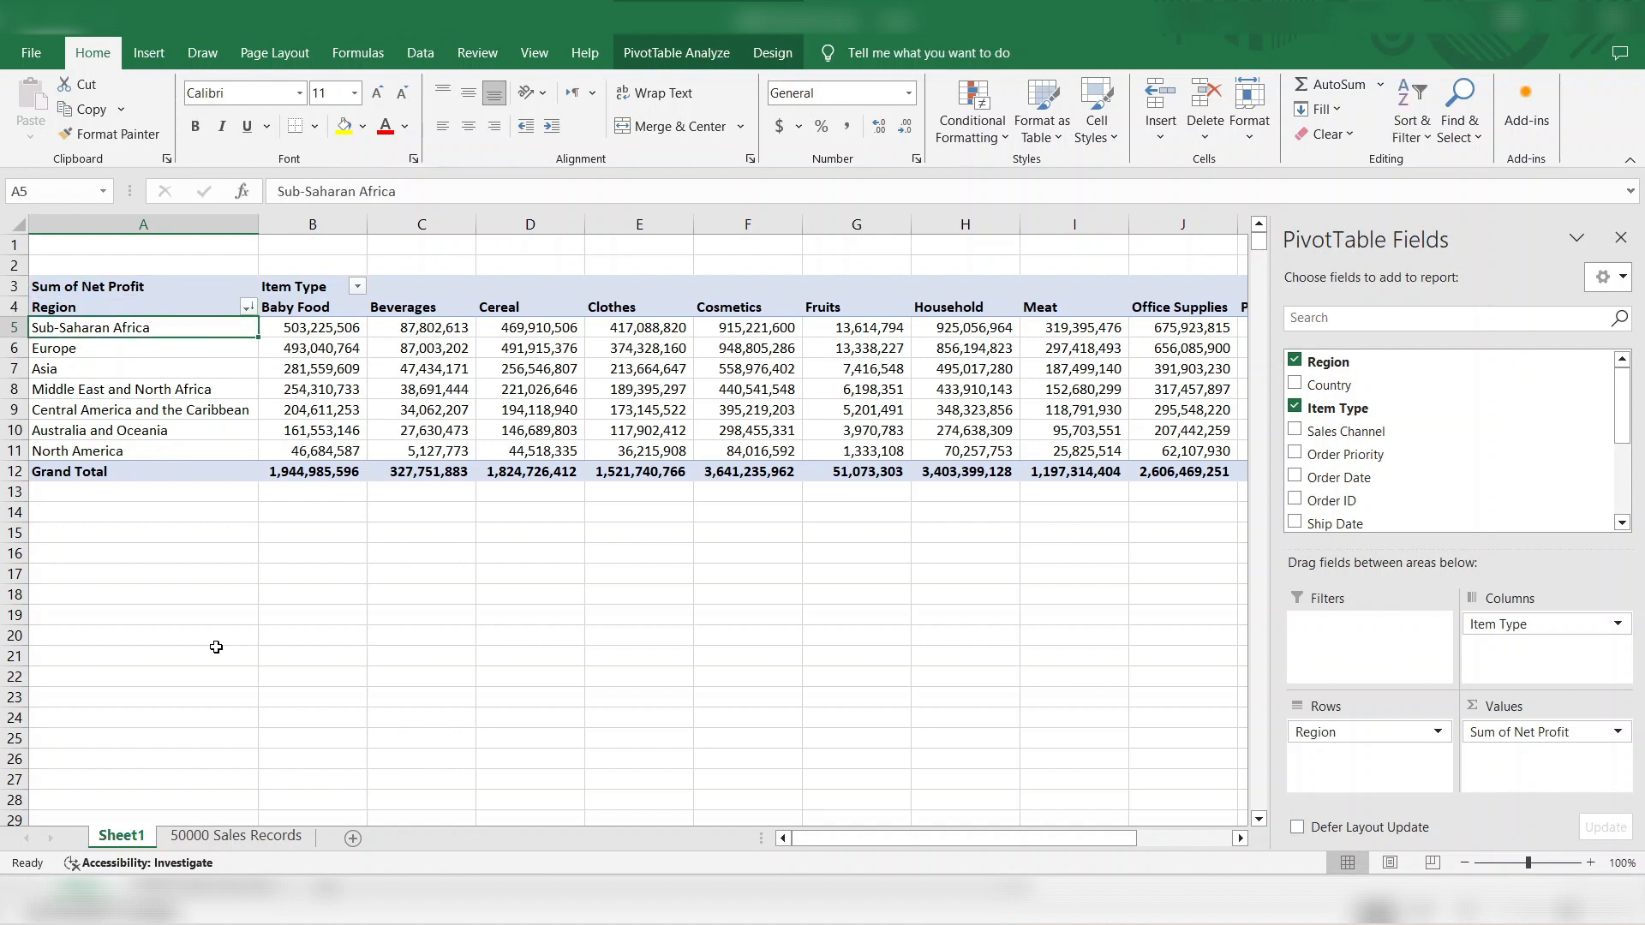
Step: Add Country to the pivot table's rows and move Region from the rows to the report filters
{"action": "key", "text": "Right"}
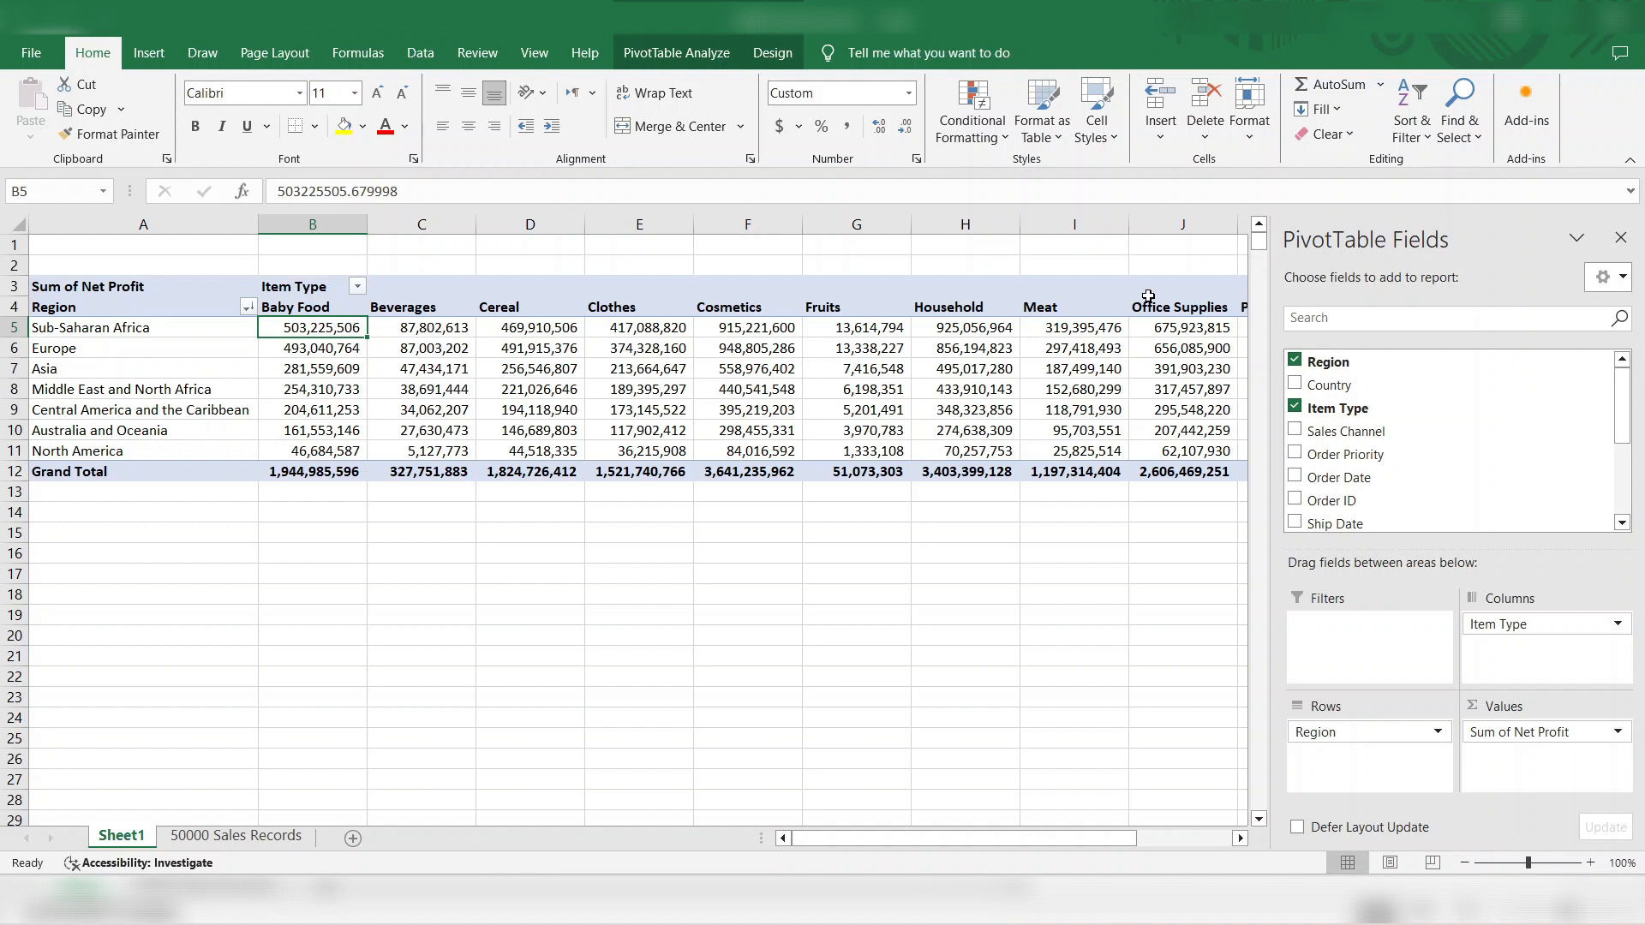
{"action": "left_click", "coordinate": [1295, 386]}
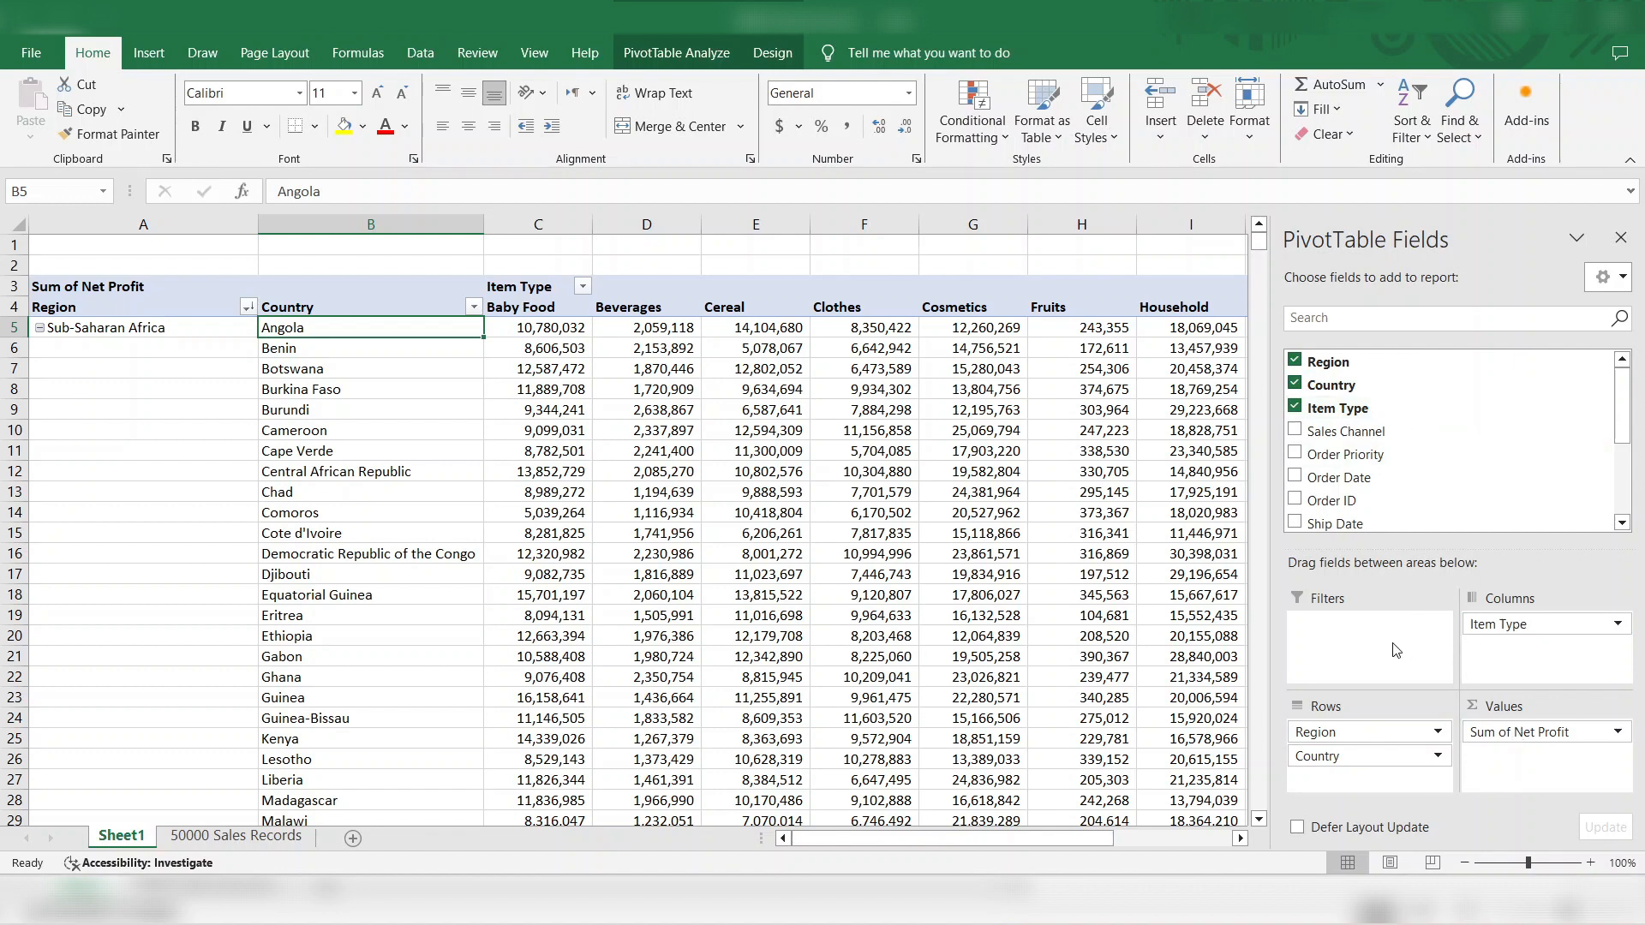
{"action": "left_click_drag", "start_coordinate": [1361, 732], "coordinate": [1380, 676]}
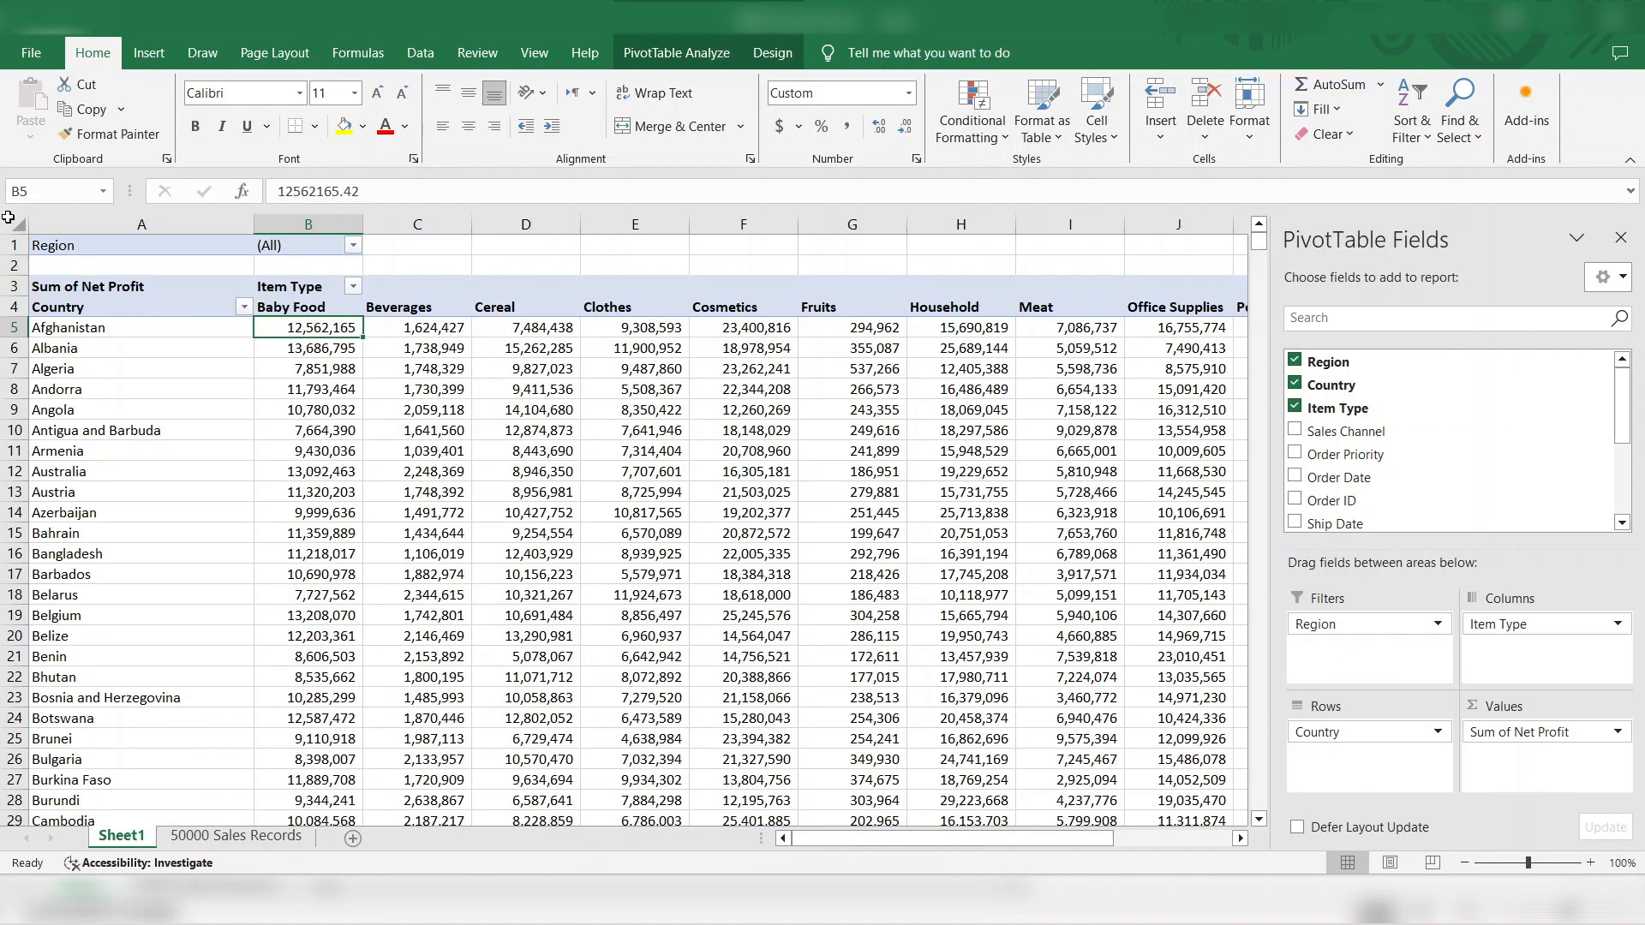
Step: Autofit the width of all columns on the pivot sheet
{"action": "left_click", "coordinate": [8, 217]}
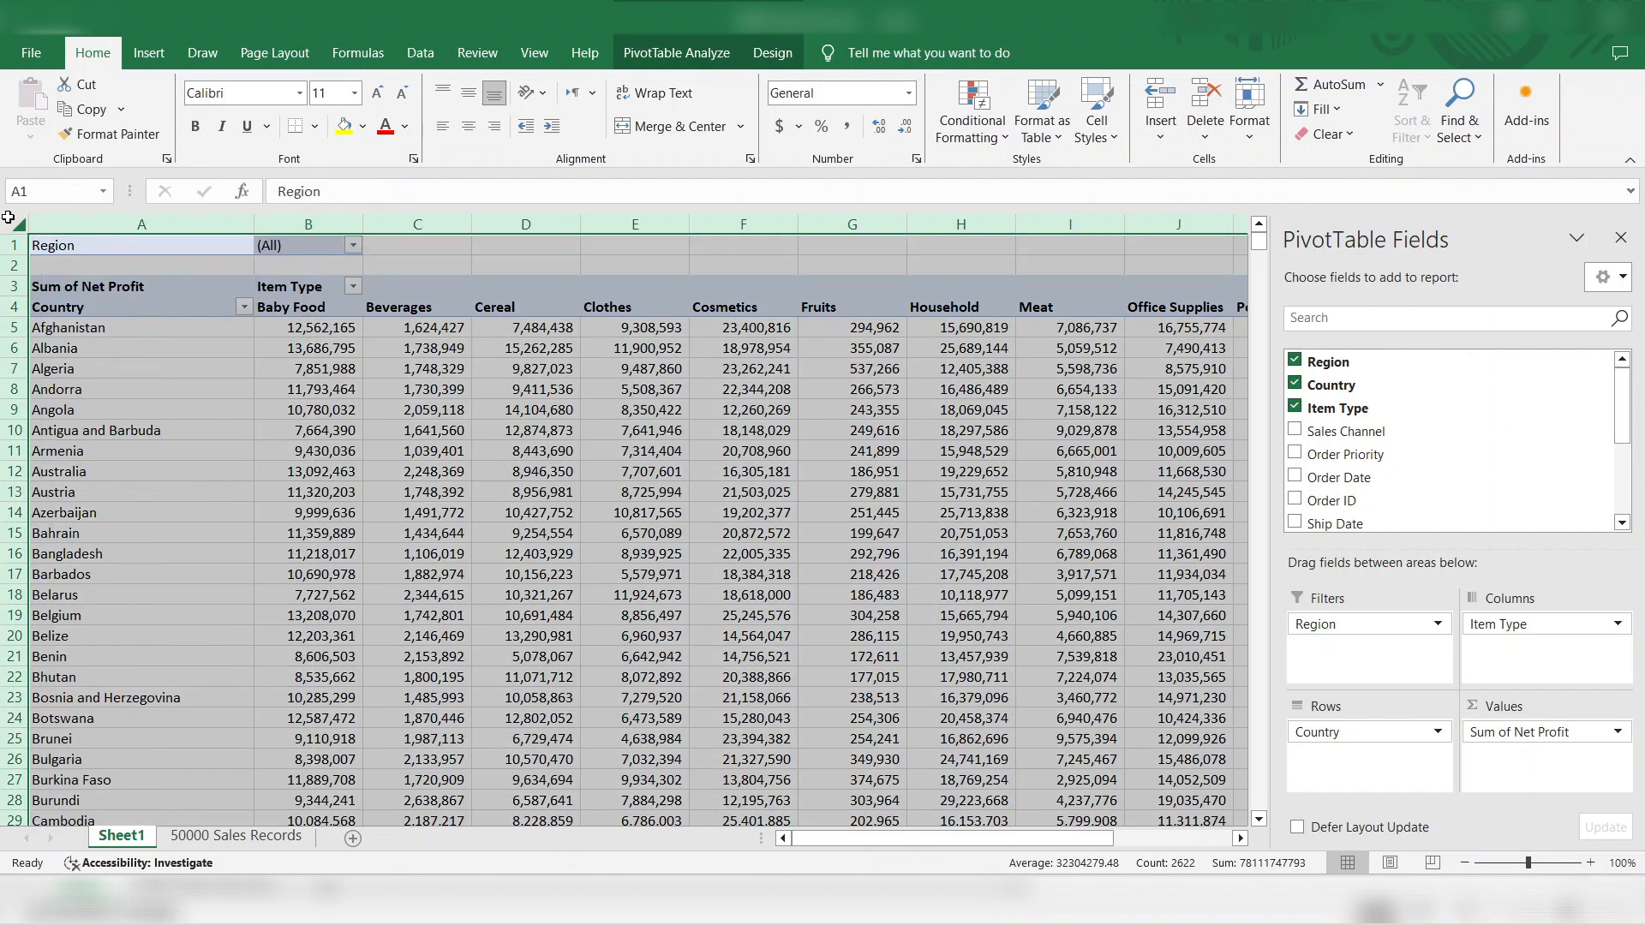
{"action": "double_click", "coordinate": [358, 223]}
{"action": "left_click", "coordinate": [453, 446]}
Step: Check the Region filter cell and the country list down to the Grand Total row
{"action": "key", "text": "ctrl+Up"}
{"action": "key", "text": "Left"}
{"action": "key", "text": "Left"}
{"action": "key", "text": "Up"}
{"action": "key", "text": "Up"}
{"action": "key", "text": "Up"}
{"action": "key", "text": "Right"}
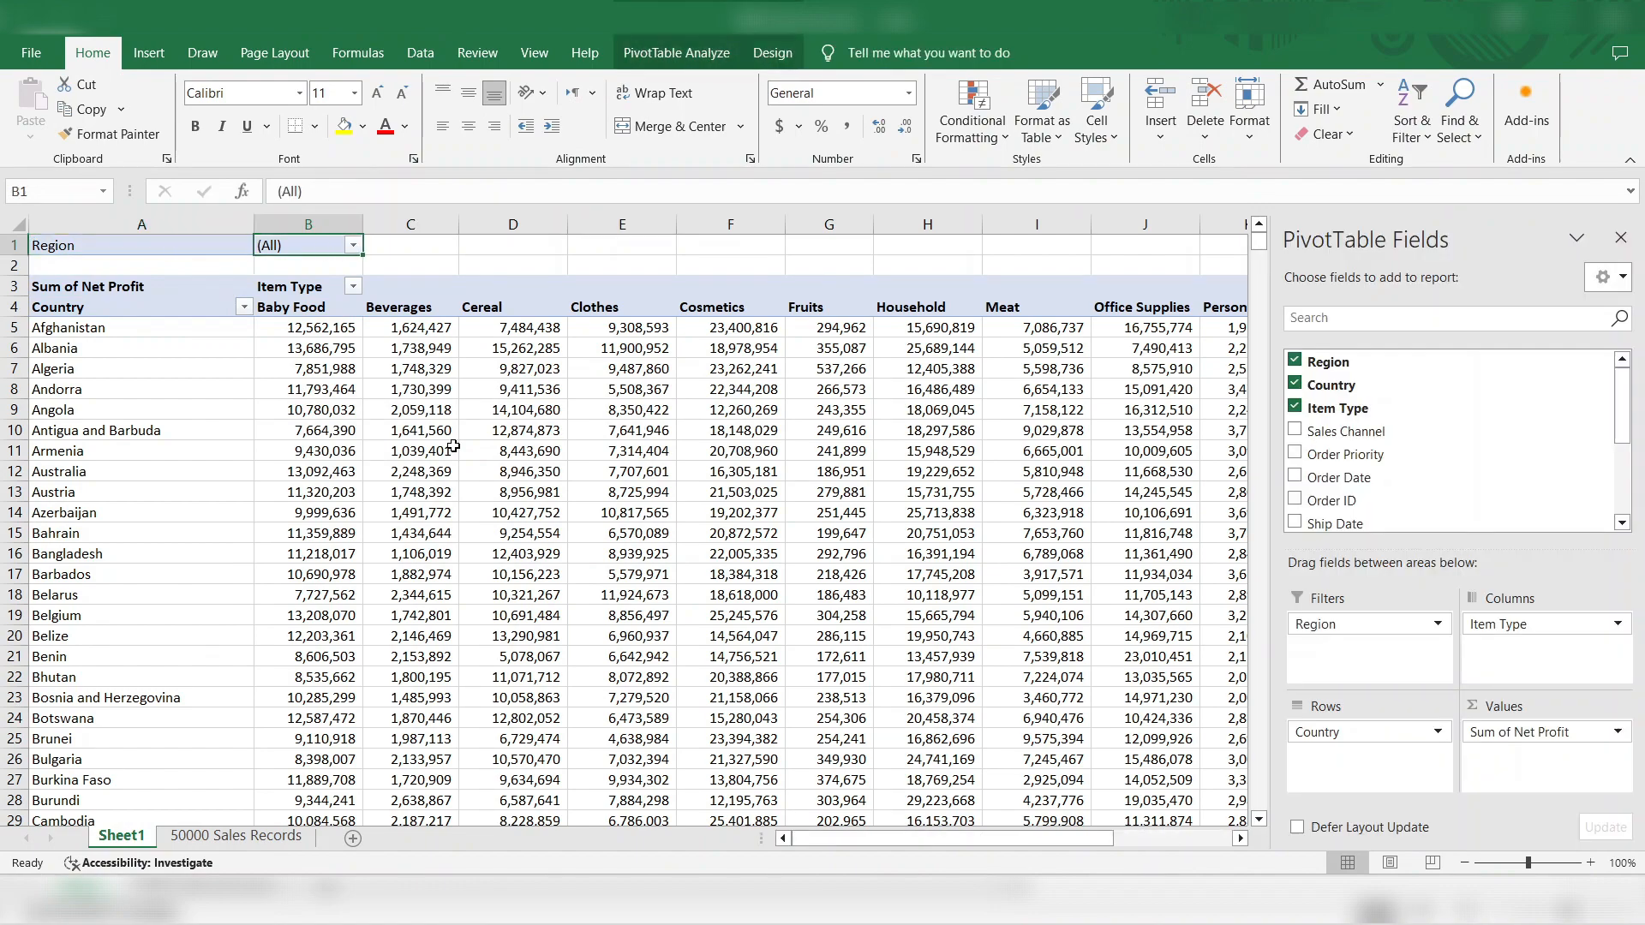
{"action": "key", "text": "Down"}
{"action": "key", "text": "Down"}
{"action": "key", "text": "Down"}
{"action": "key", "text": "Left"}
{"action": "key", "text": "ctrl+Down"}
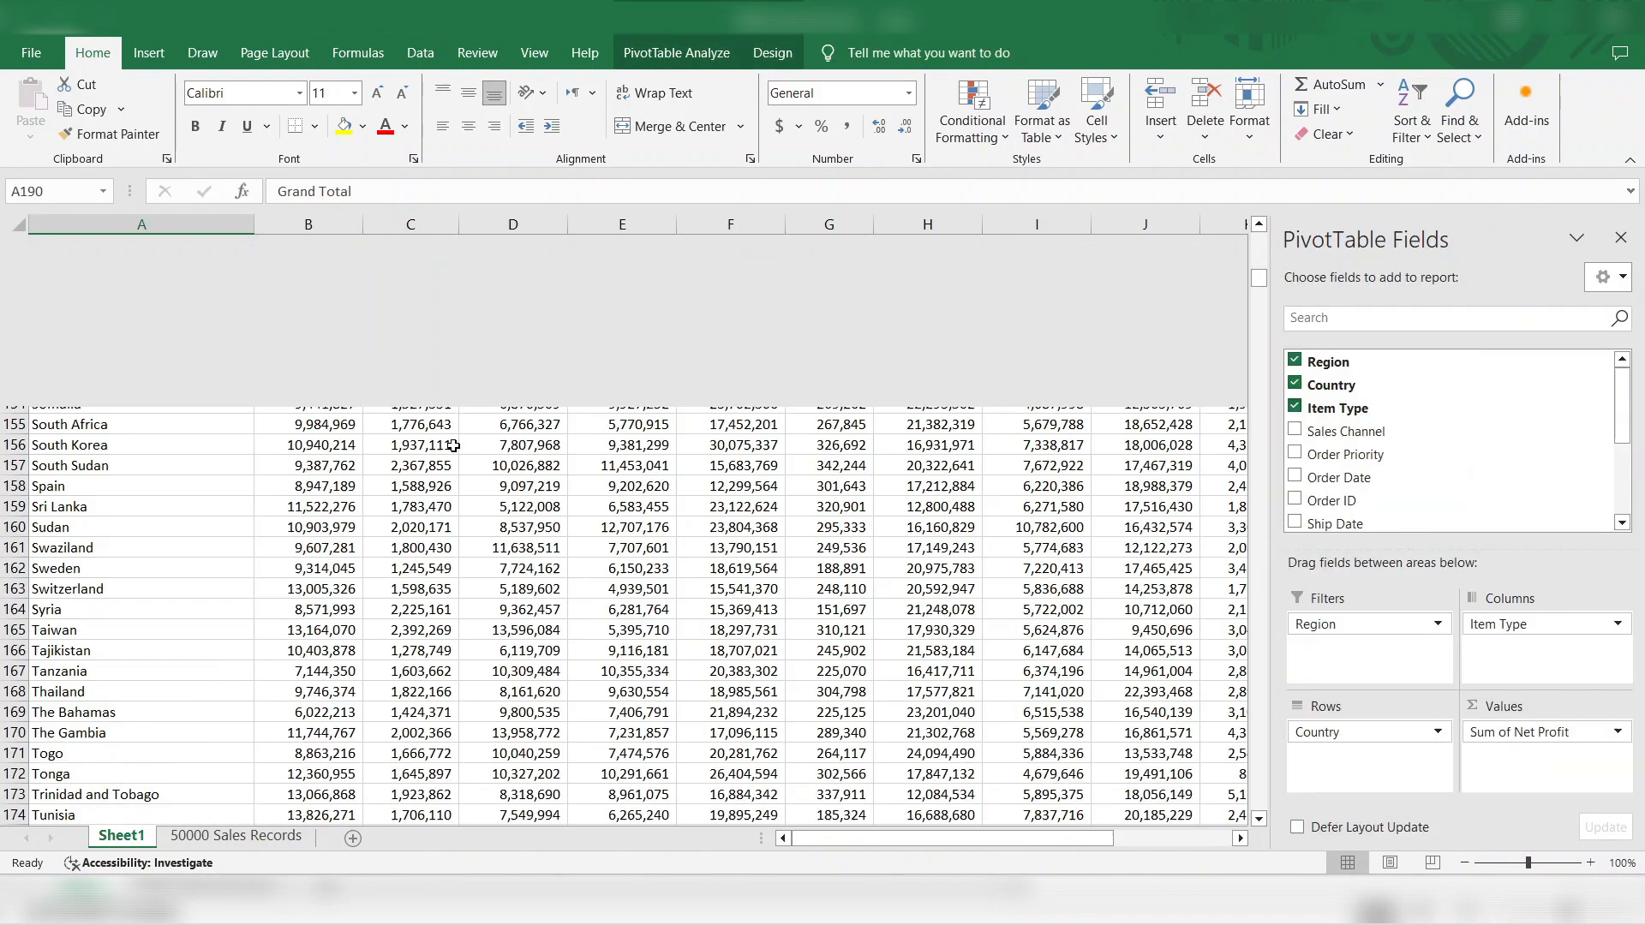
Step: Filter the pivot table's Region report filter to Asia
{"action": "key", "text": "ctrl+Up"}
{"action": "key", "text": "ctrl+Up"}
{"action": "key", "text": "Right"}
{"action": "key", "text": "alt+Down"}
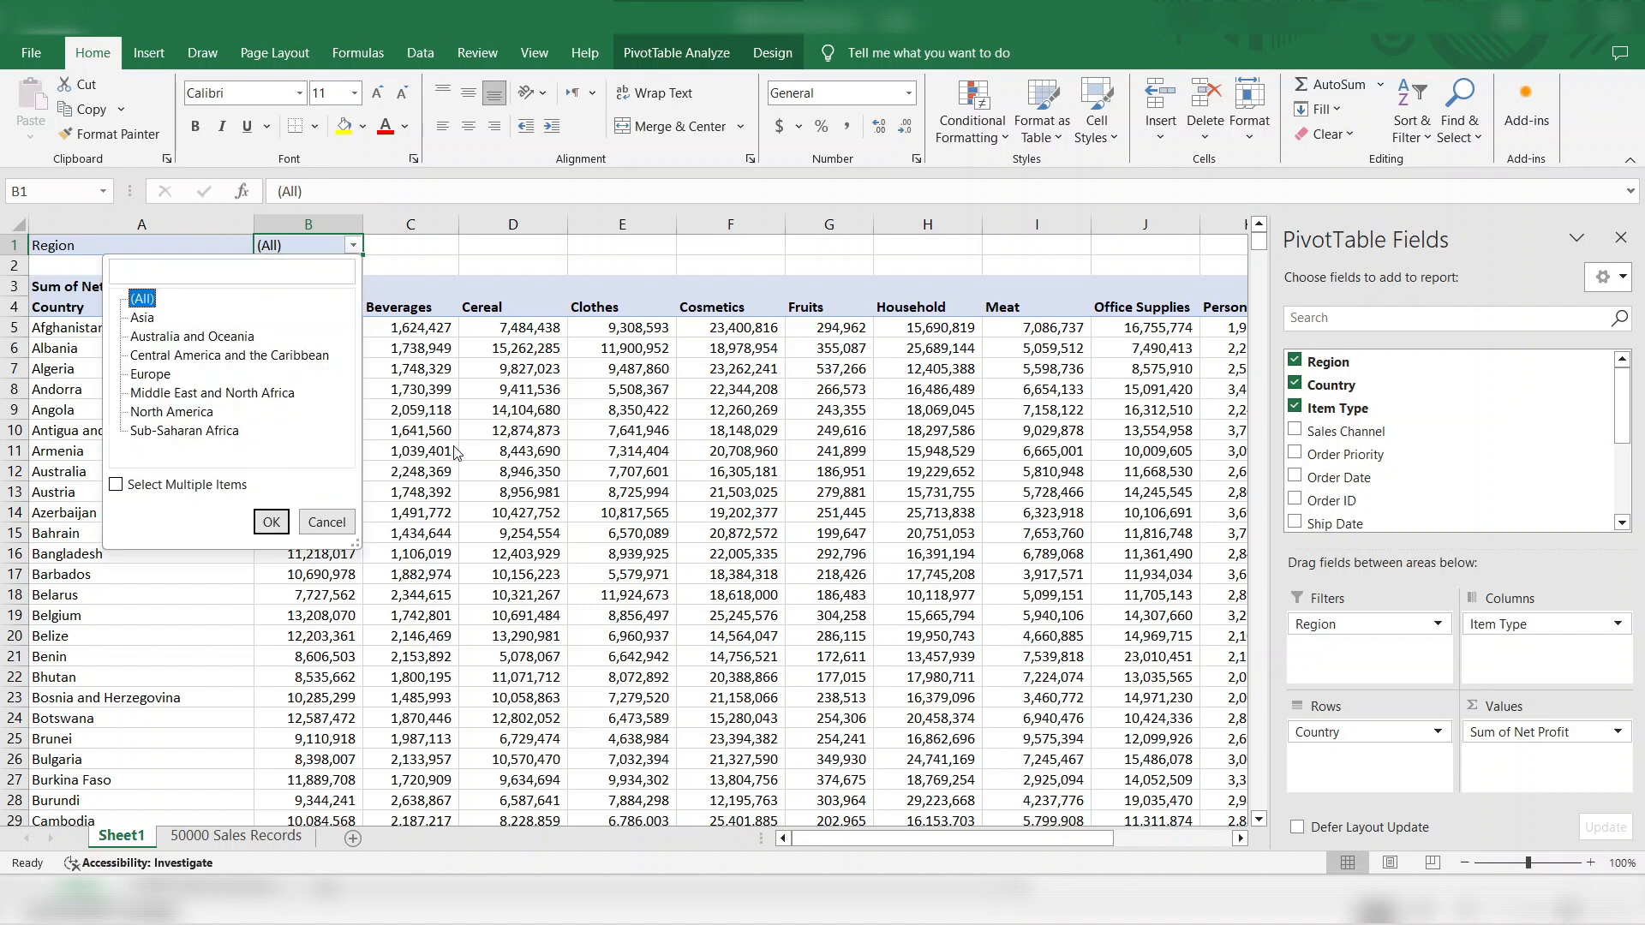
{"action": "key", "text": "Down"}
{"action": "key", "text": "Return"}
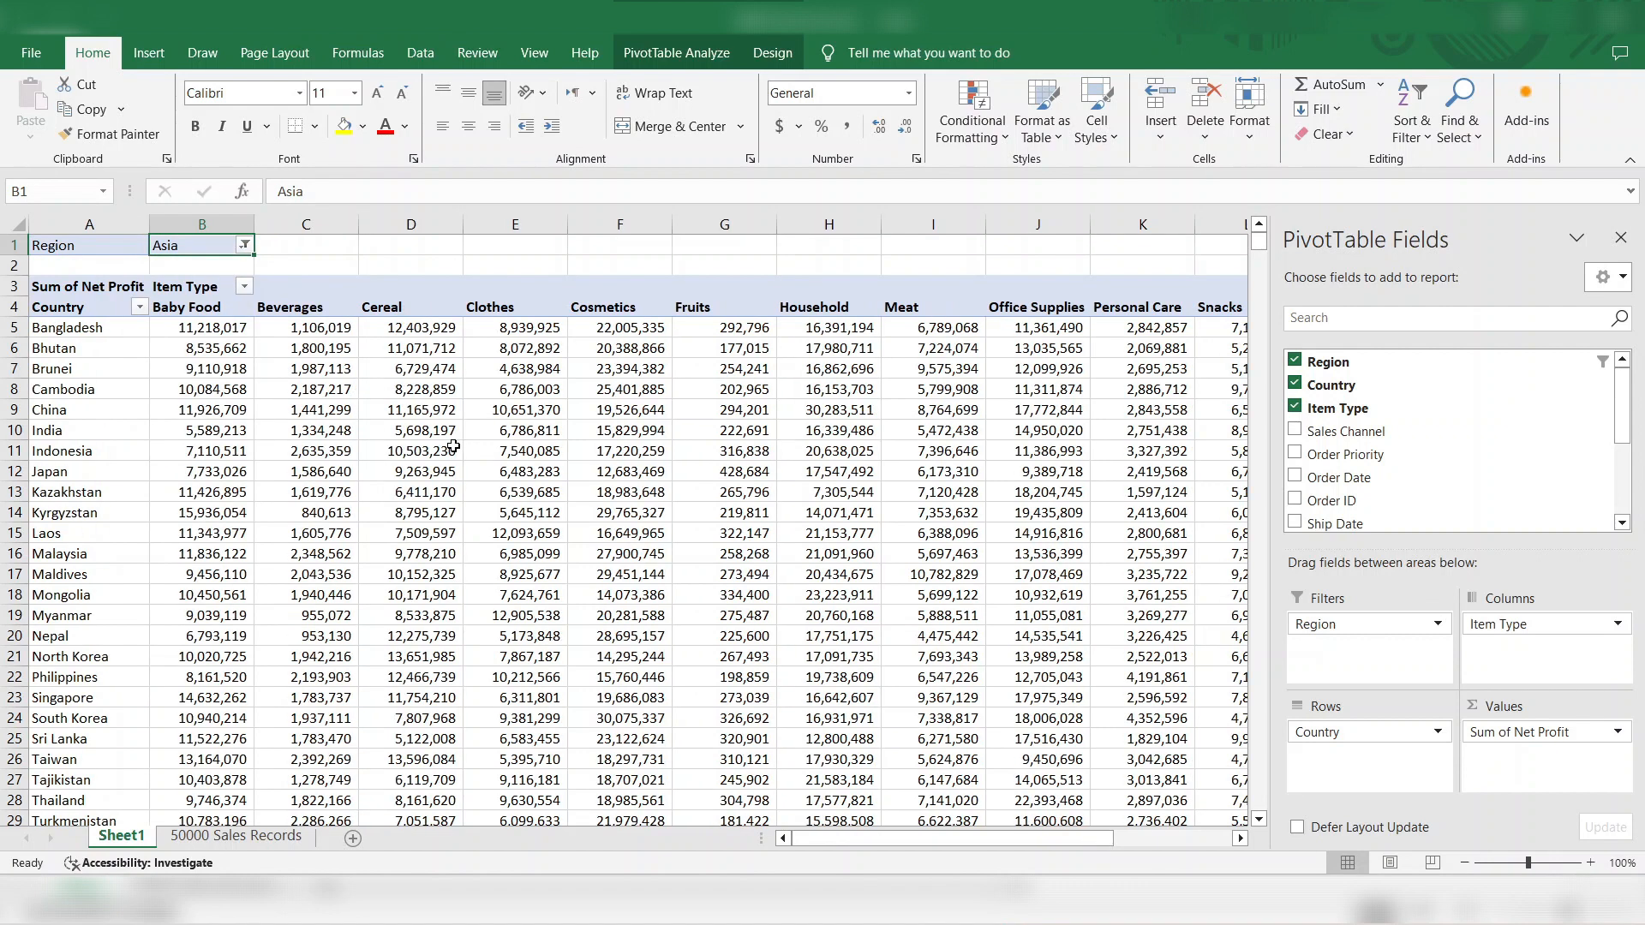
Step: Examine net profit of the Asian countries across to the Grand Total column and down to the Grand Total row
{"action": "key", "text": "Down"}
{"action": "key", "text": "Down"}
{"action": "key", "text": "Down"}
{"action": "key", "text": "ctrl+Right"}
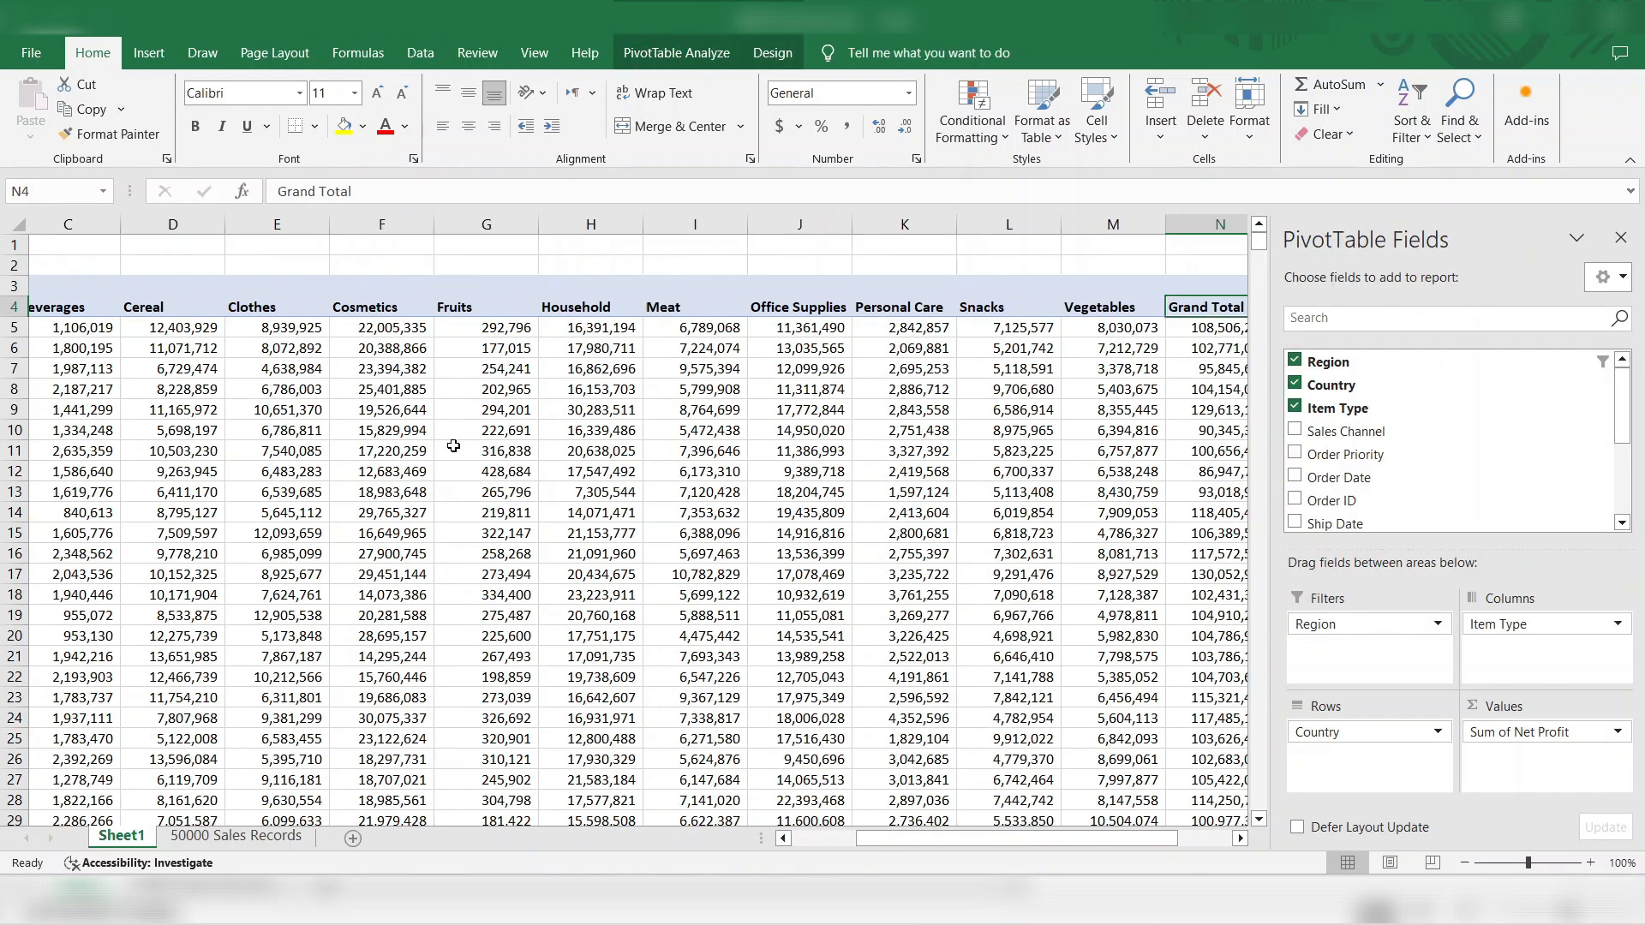
{"action": "key", "text": "ctrl+Down"}
{"action": "key", "text": "ctrl+Left"}
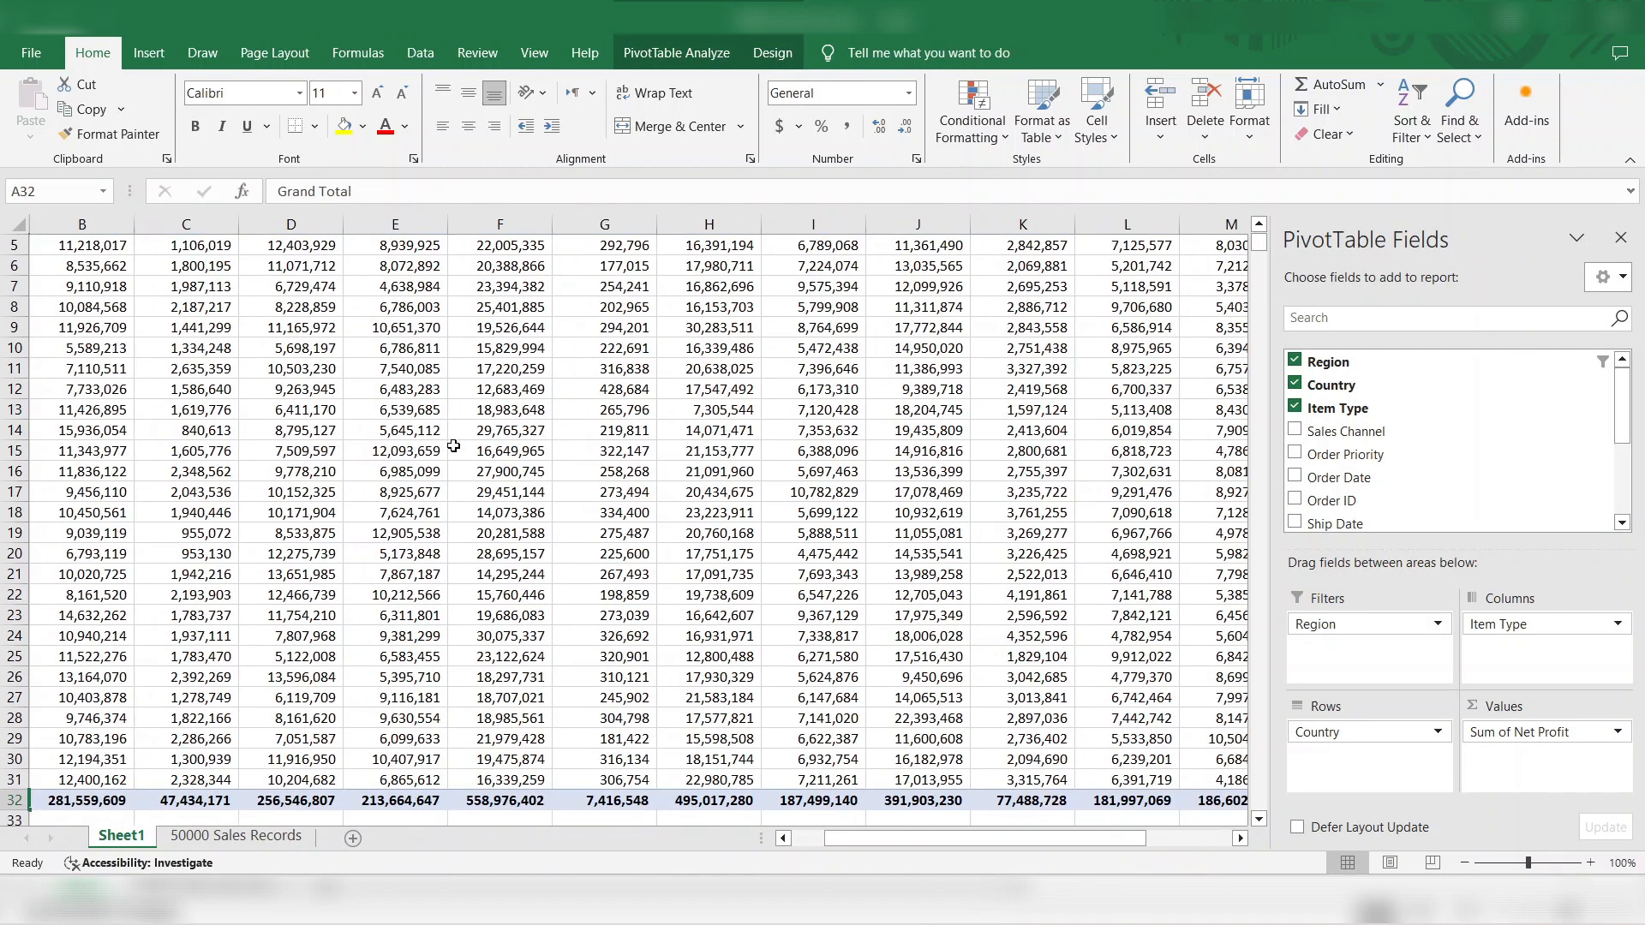
{"action": "key", "text": "ctrl+Up"}
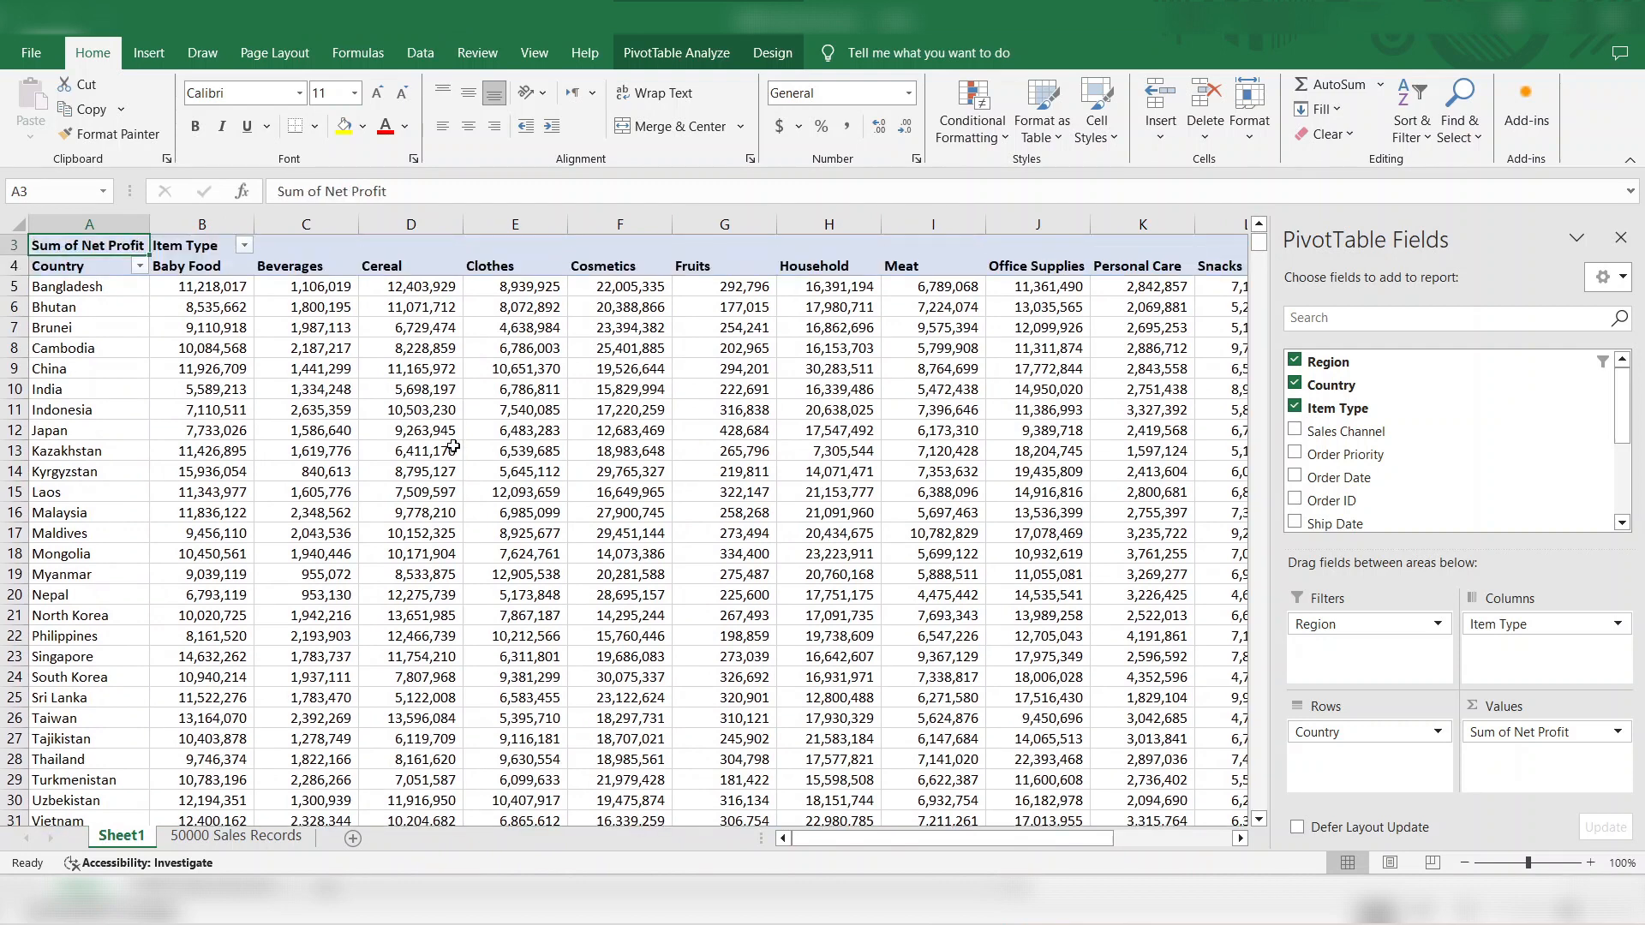
Step: Reset the Region report filter to (All)
{"action": "key", "text": "ctrl+Up"}
{"action": "key", "text": "Right"}
{"action": "key", "text": "alt+Down"}
{"action": "key", "text": "Tab"}
{"action": "key", "text": "Up"}
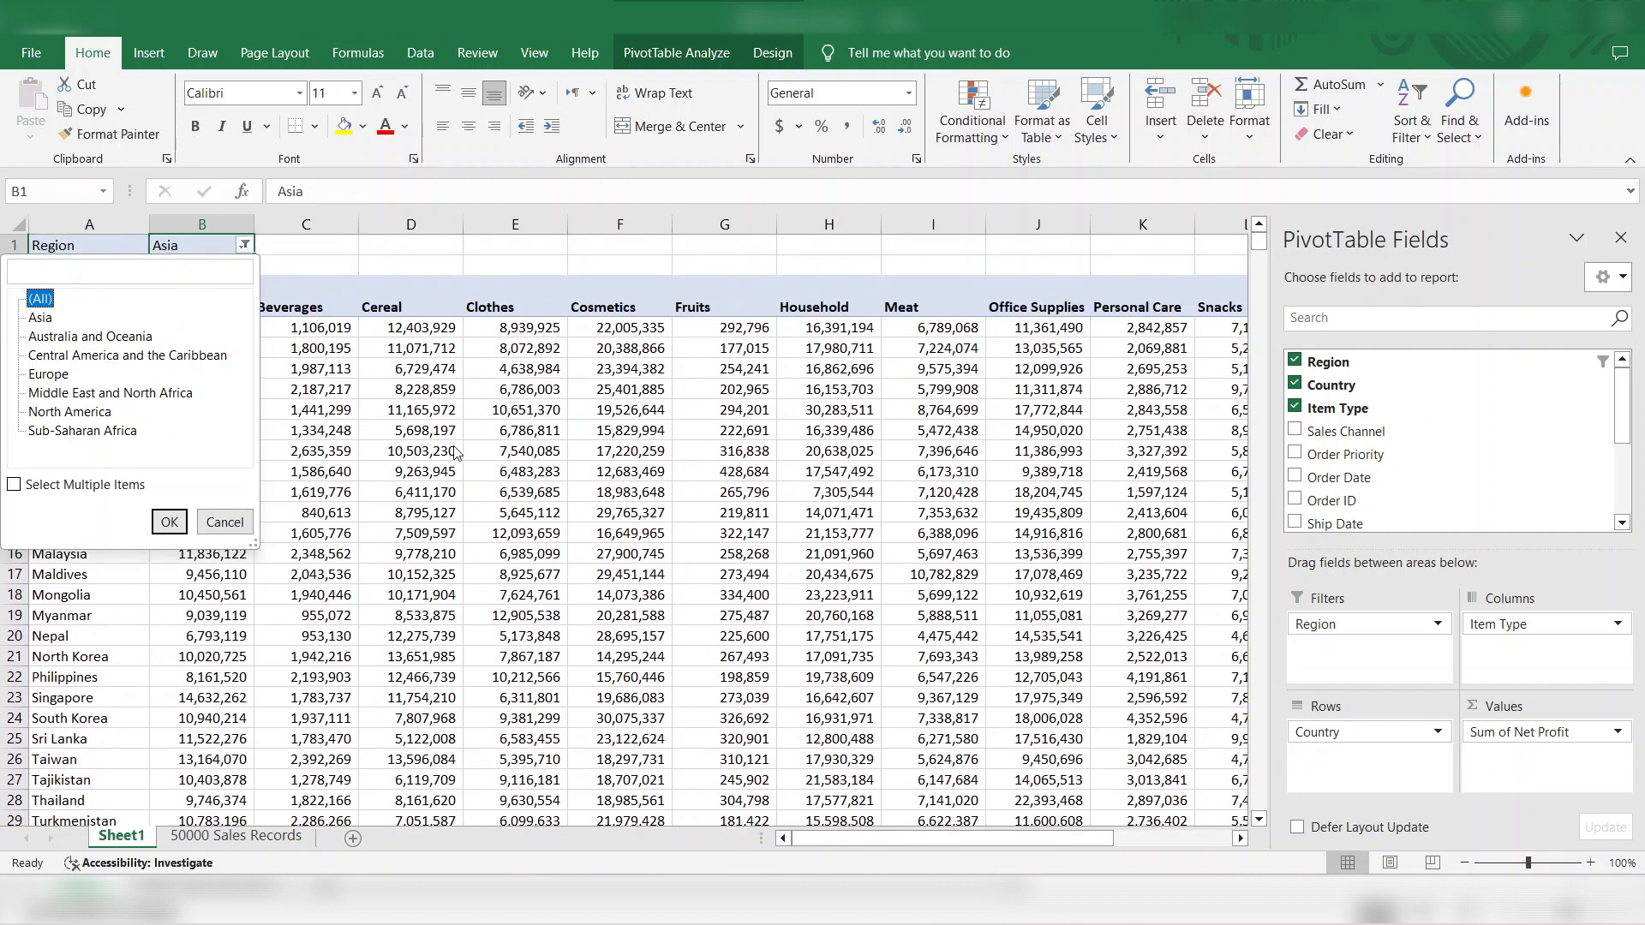
{"action": "key", "text": "Return"}
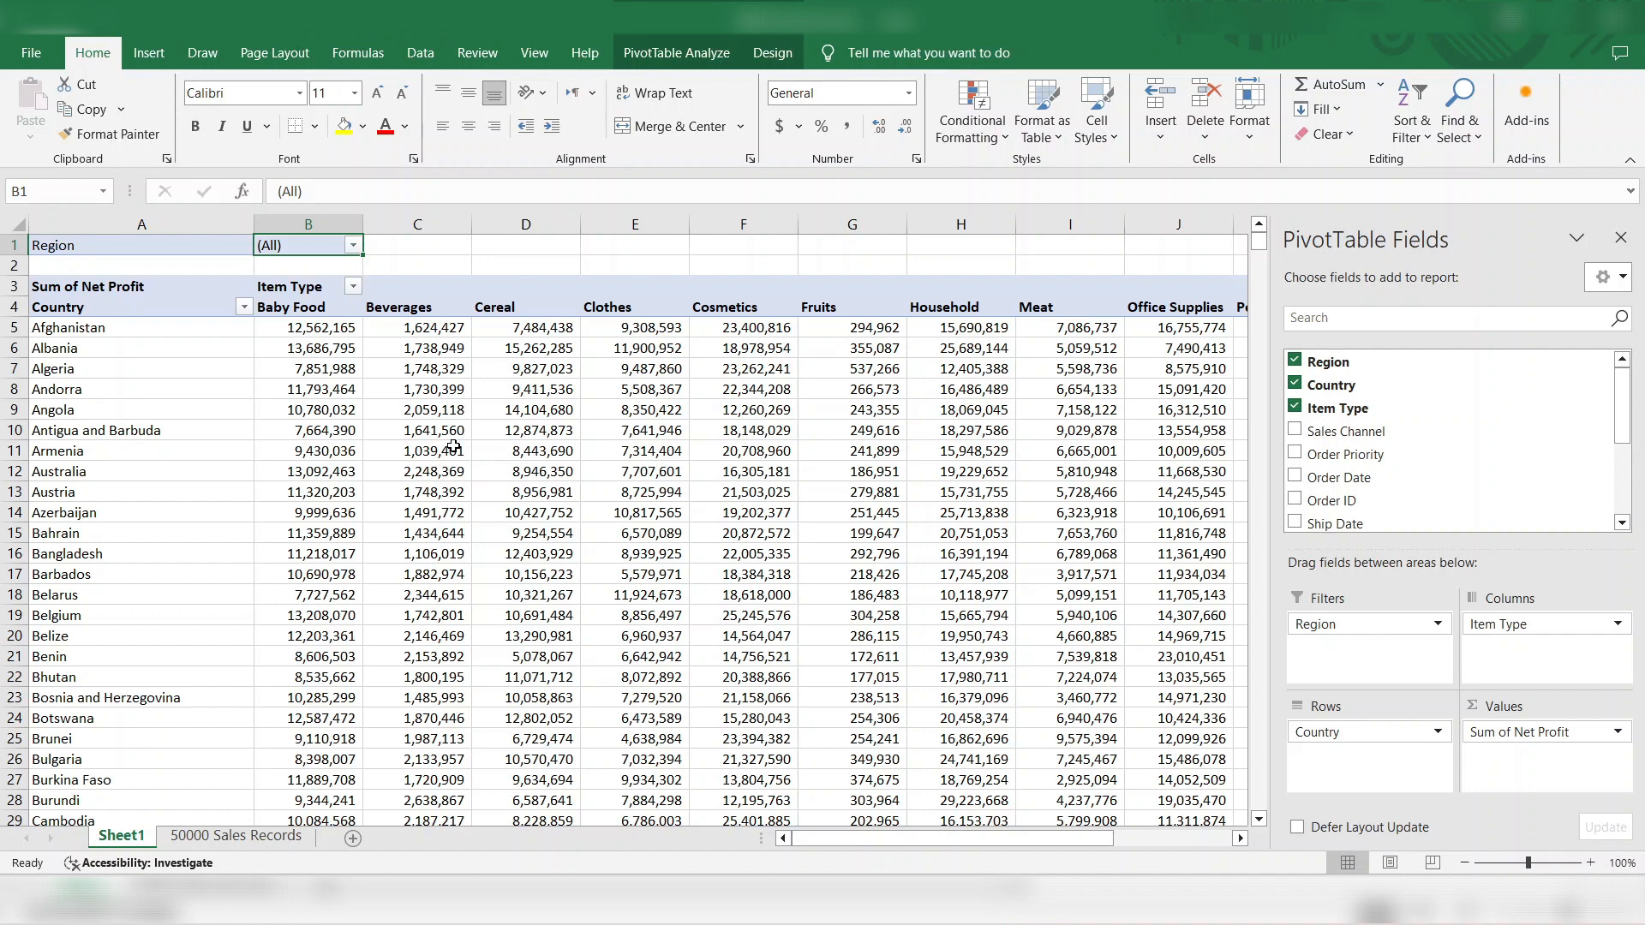
Step: Insert seven blank rows above the Region report filter to make room for slicers
{"action": "left_click", "coordinate": [668, 55]}
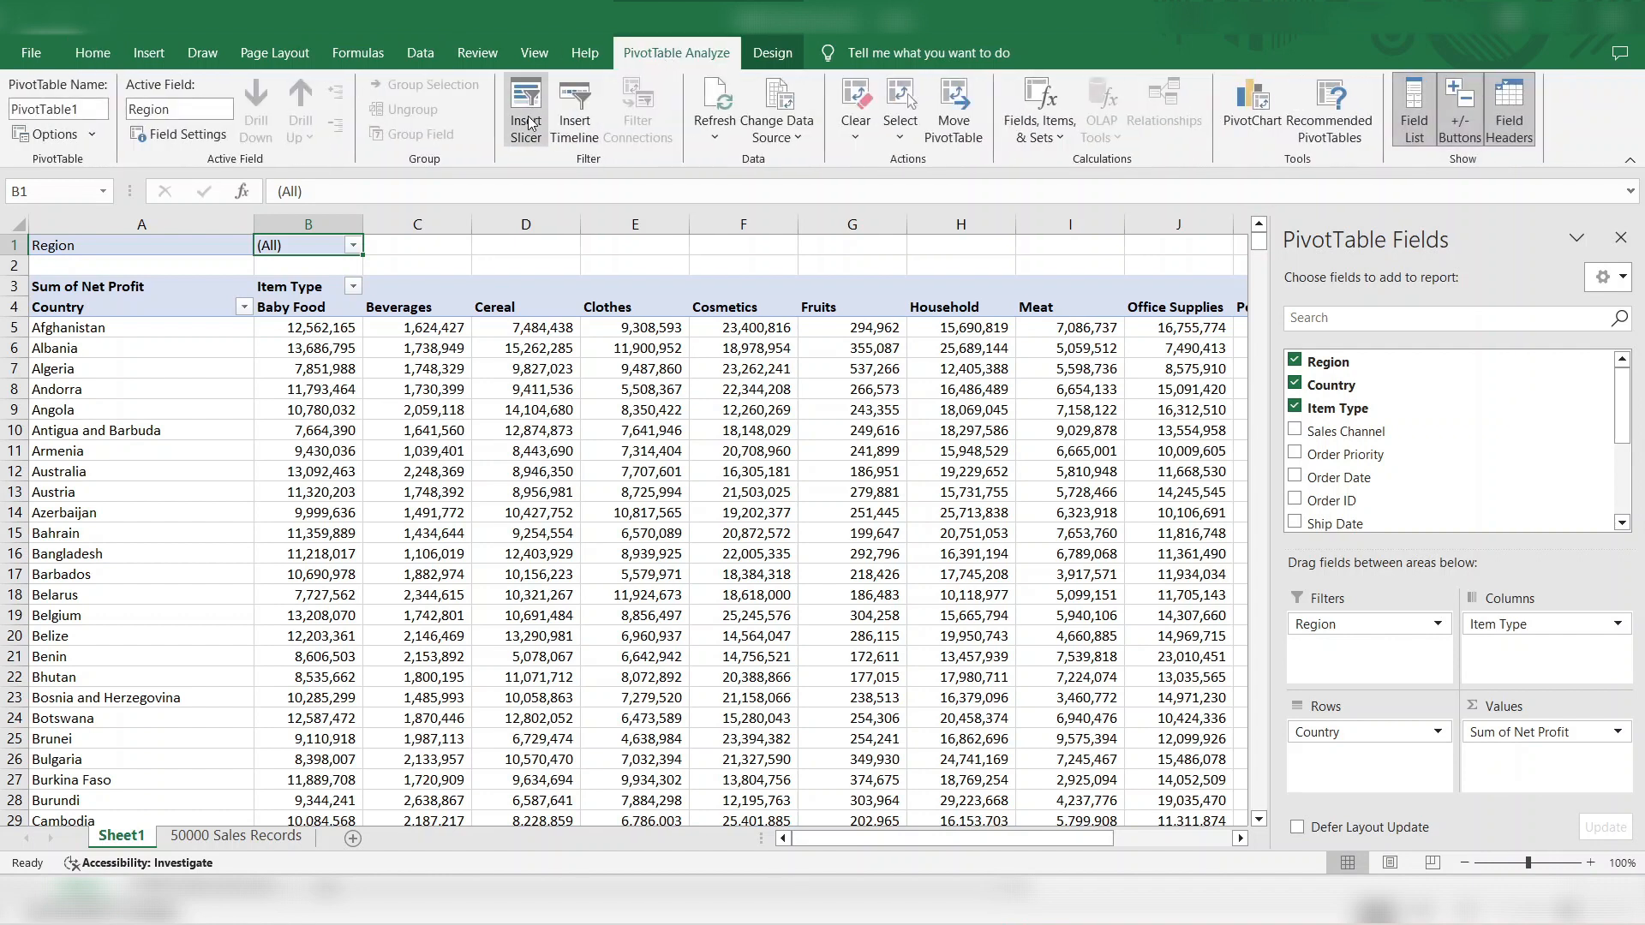
{"action": "left_click", "coordinate": [441, 254]}
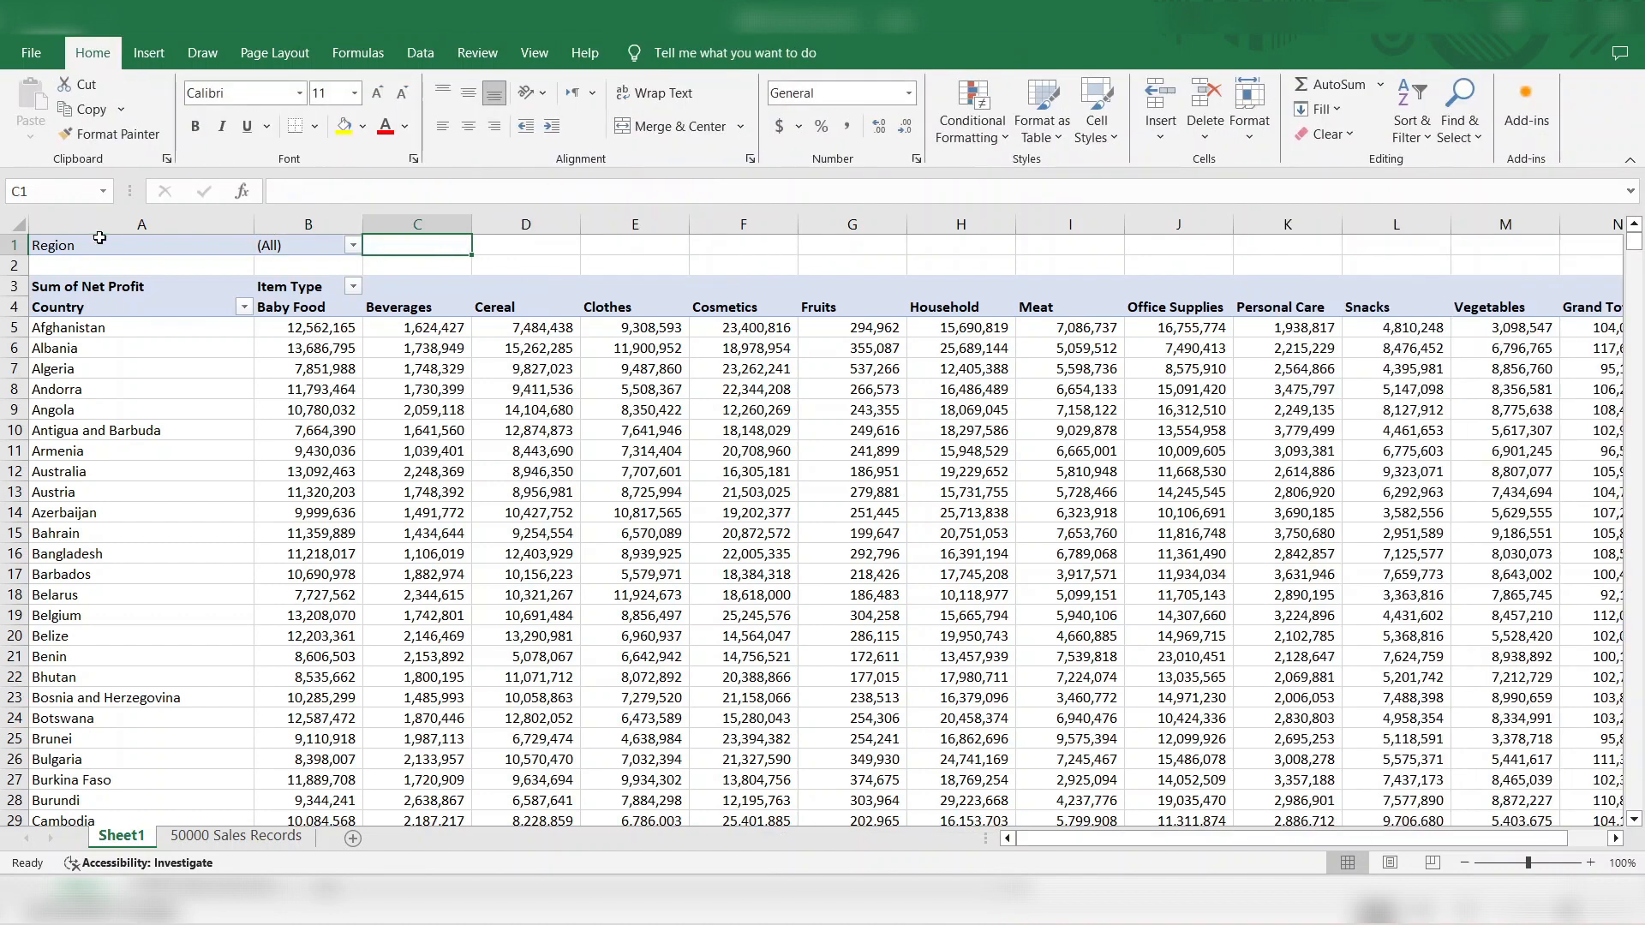
{"action": "left_click", "coordinate": [17, 246]}
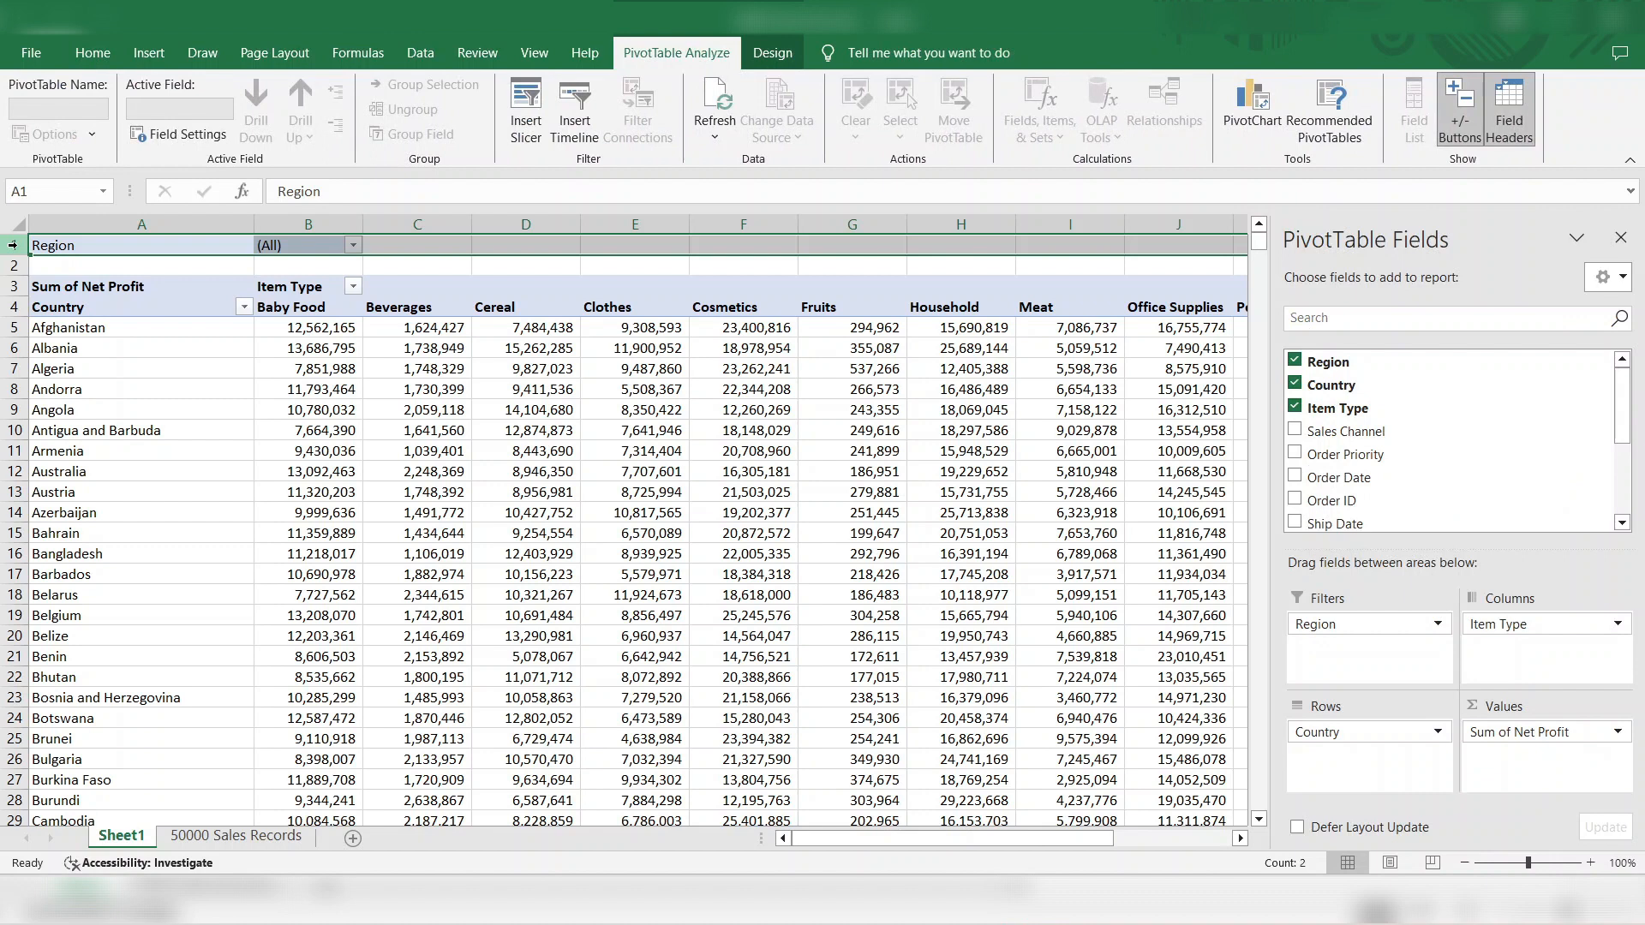
{"action": "key", "text": "ctrl+shift+equal"}
{"action": "key", "text": "ctrl+shift+equal"}
{"action": "key", "text": "ctrl+shift+equal"}
{"action": "key", "text": "ctrl+shift+equal"}
{"action": "key", "text": "ctrl+shift+equal"}
{"action": "key", "text": "ctrl+shift+equal"}
{"action": "key", "text": "ctrl+shift+equal"}
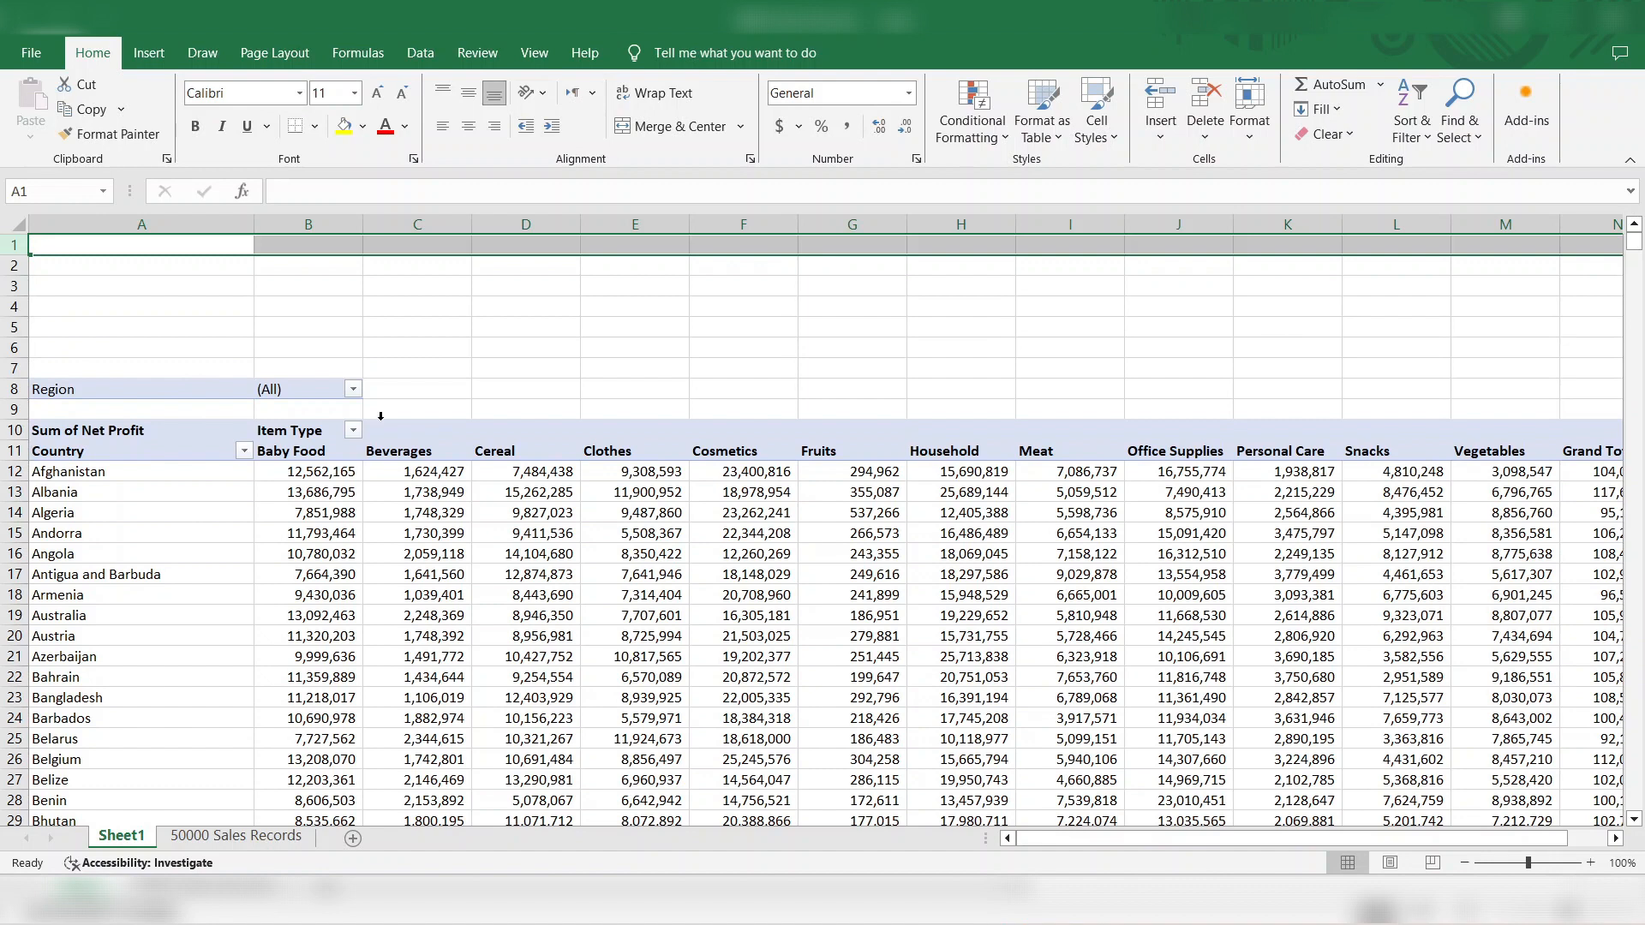
{"action": "left_click", "coordinate": [542, 365]}
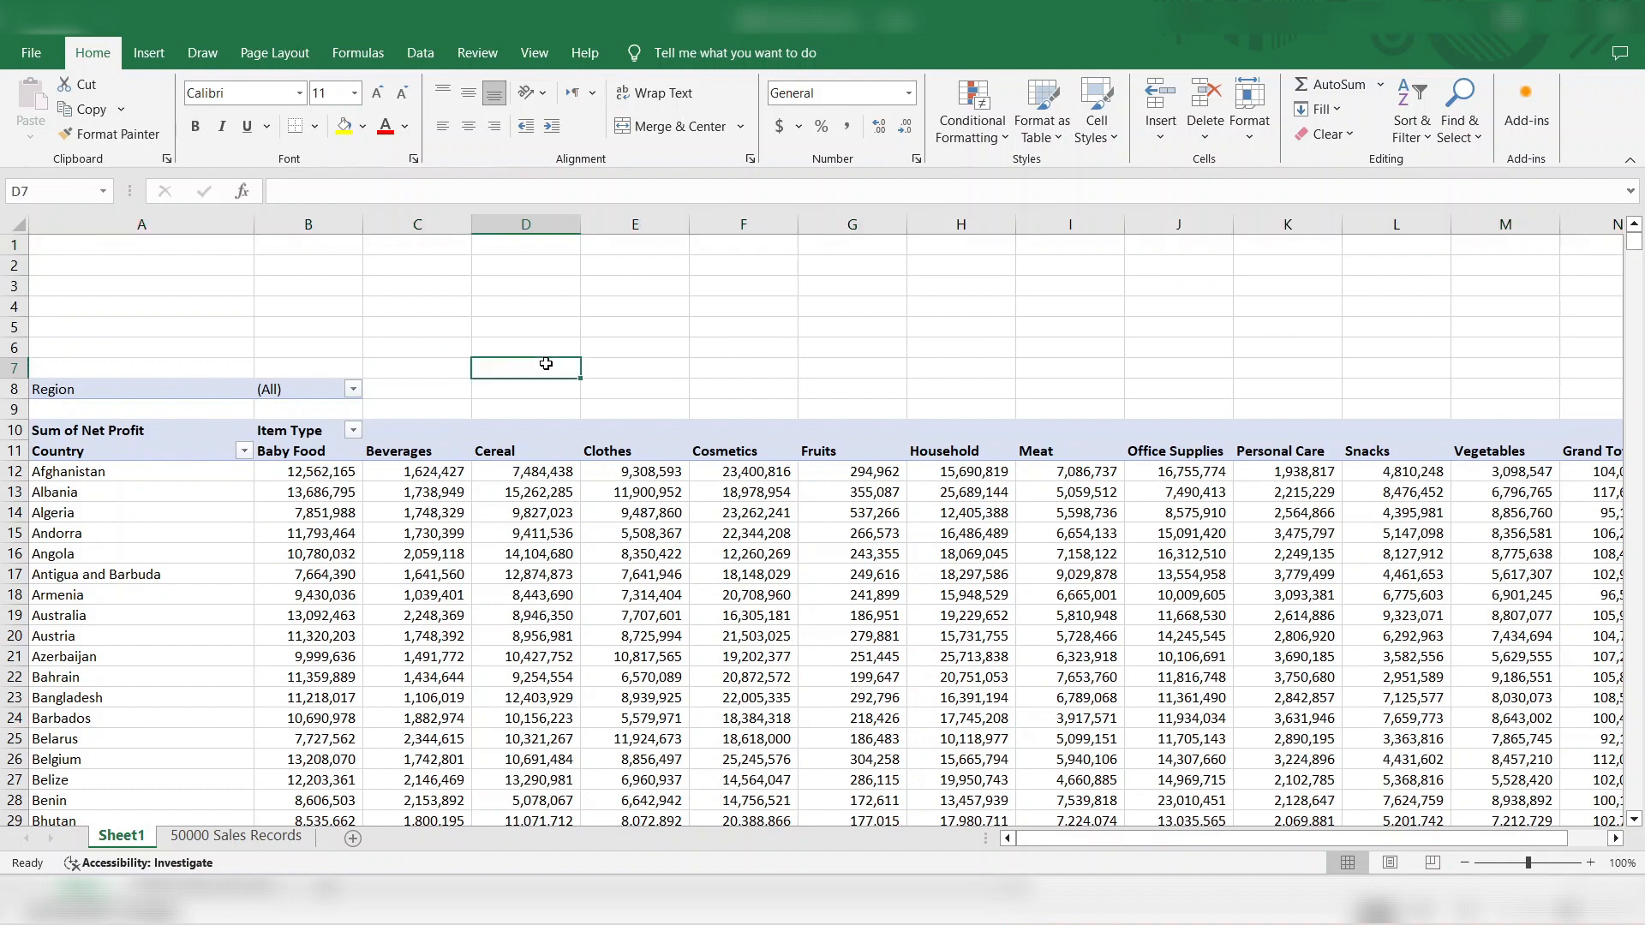
Step: Insert a slicer for Region and move it so its upper edge sits near cell B2
{"action": "left_click", "coordinate": [540, 442]}
{"action": "left_click", "coordinate": [543, 512]}
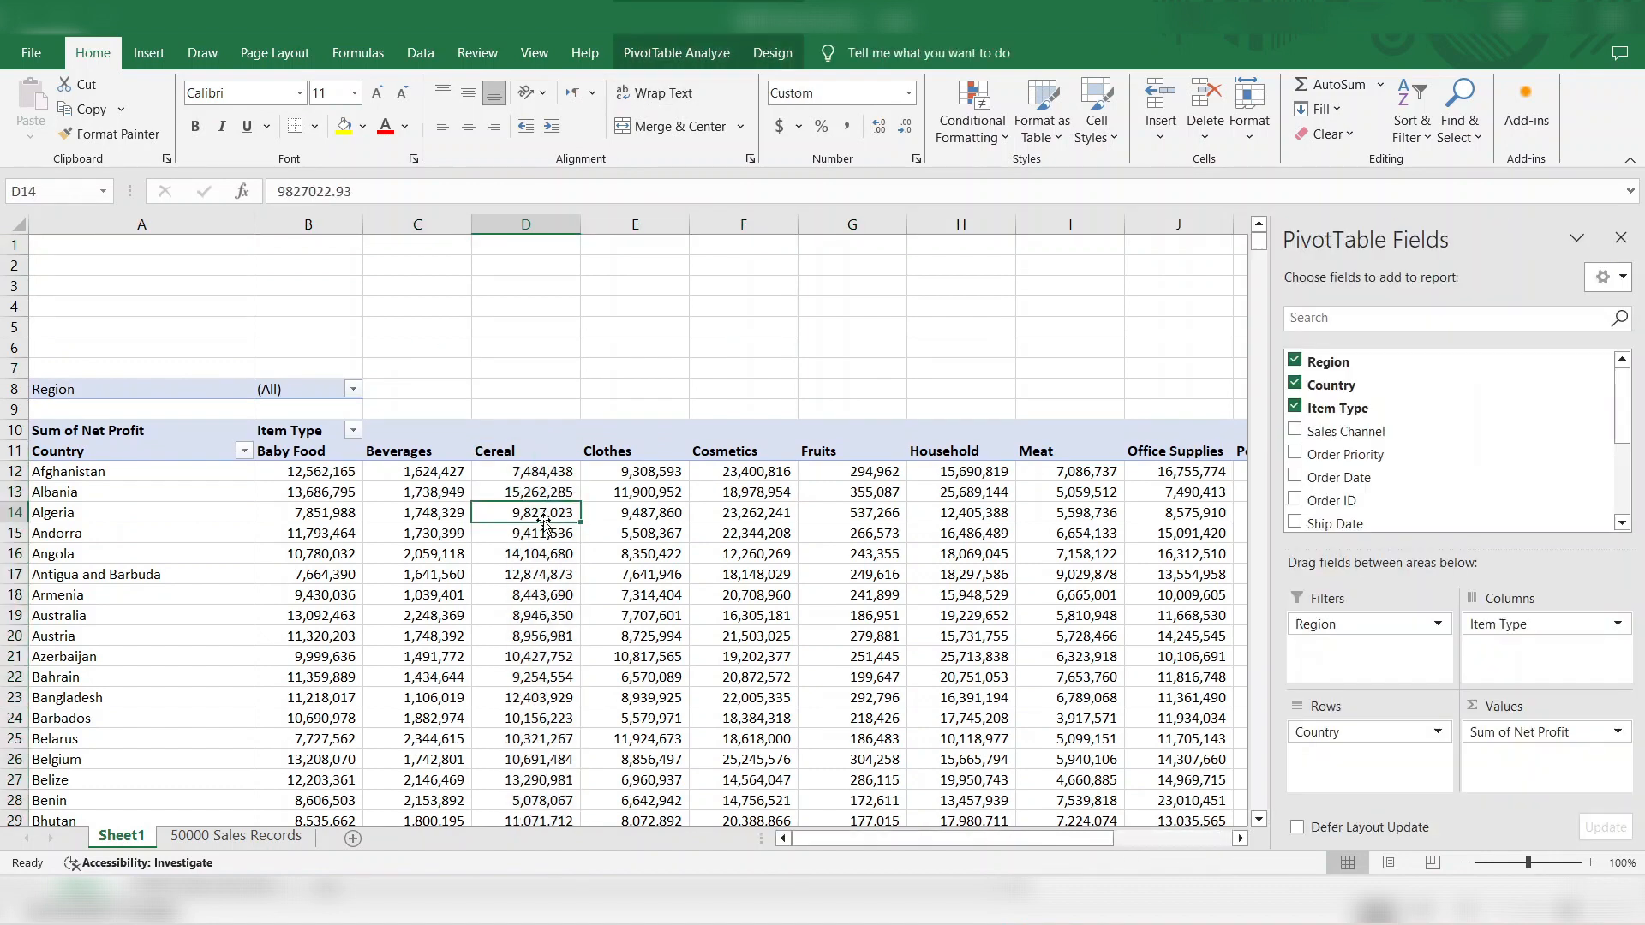
{"action": "left_click", "coordinate": [676, 55]}
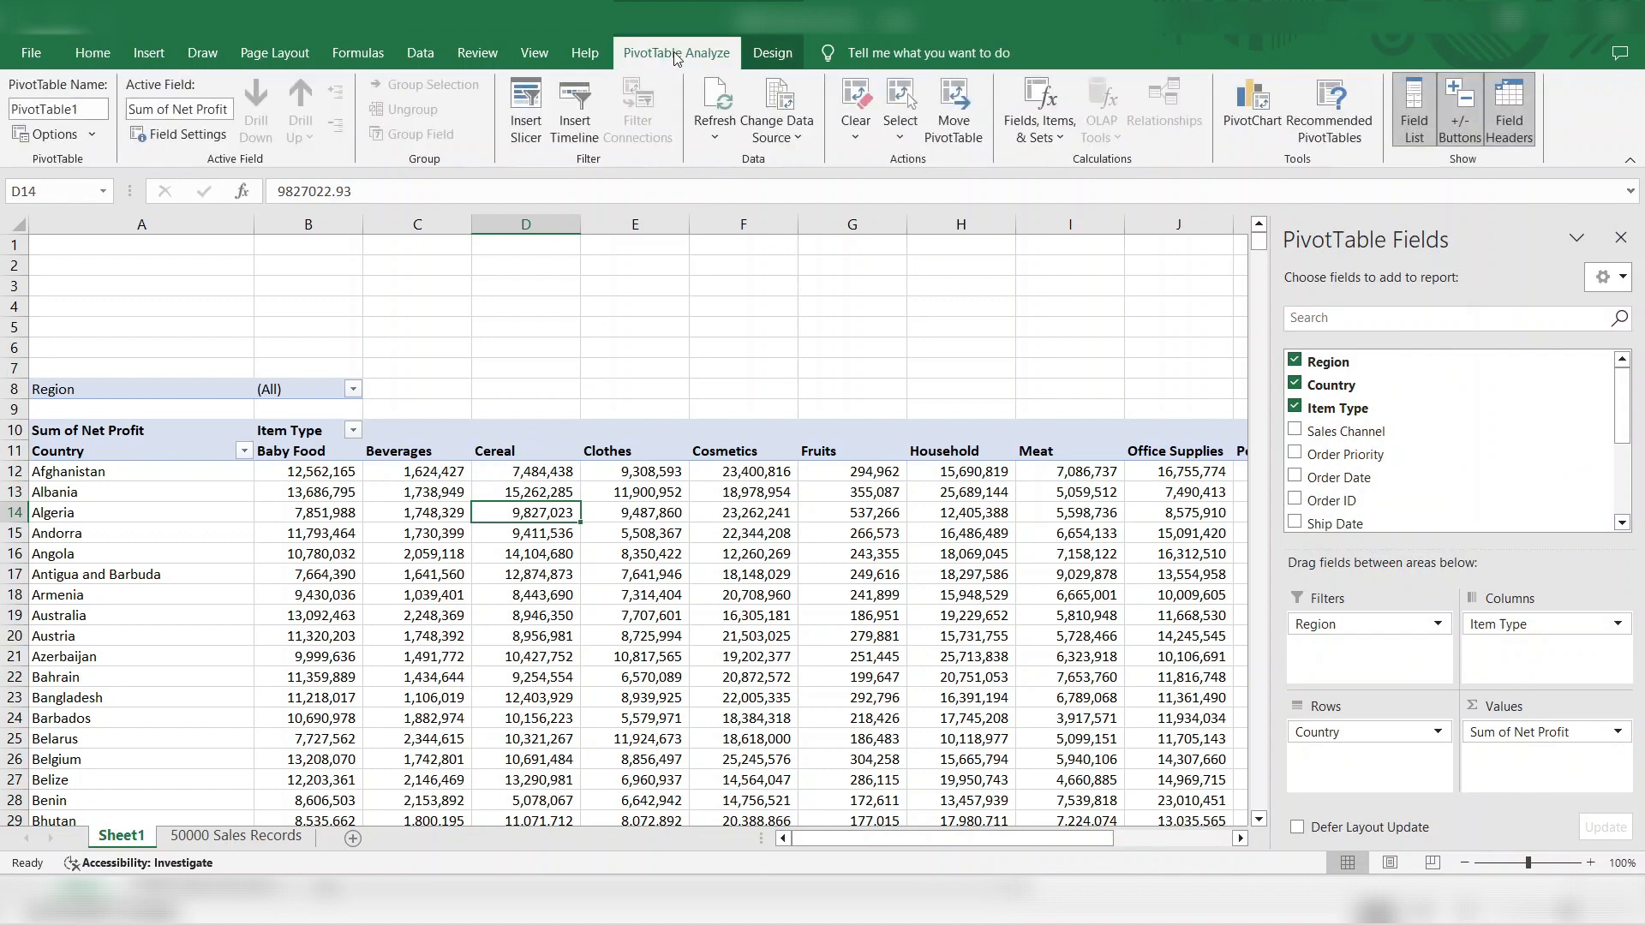
{"action": "left_click", "coordinate": [532, 116]}
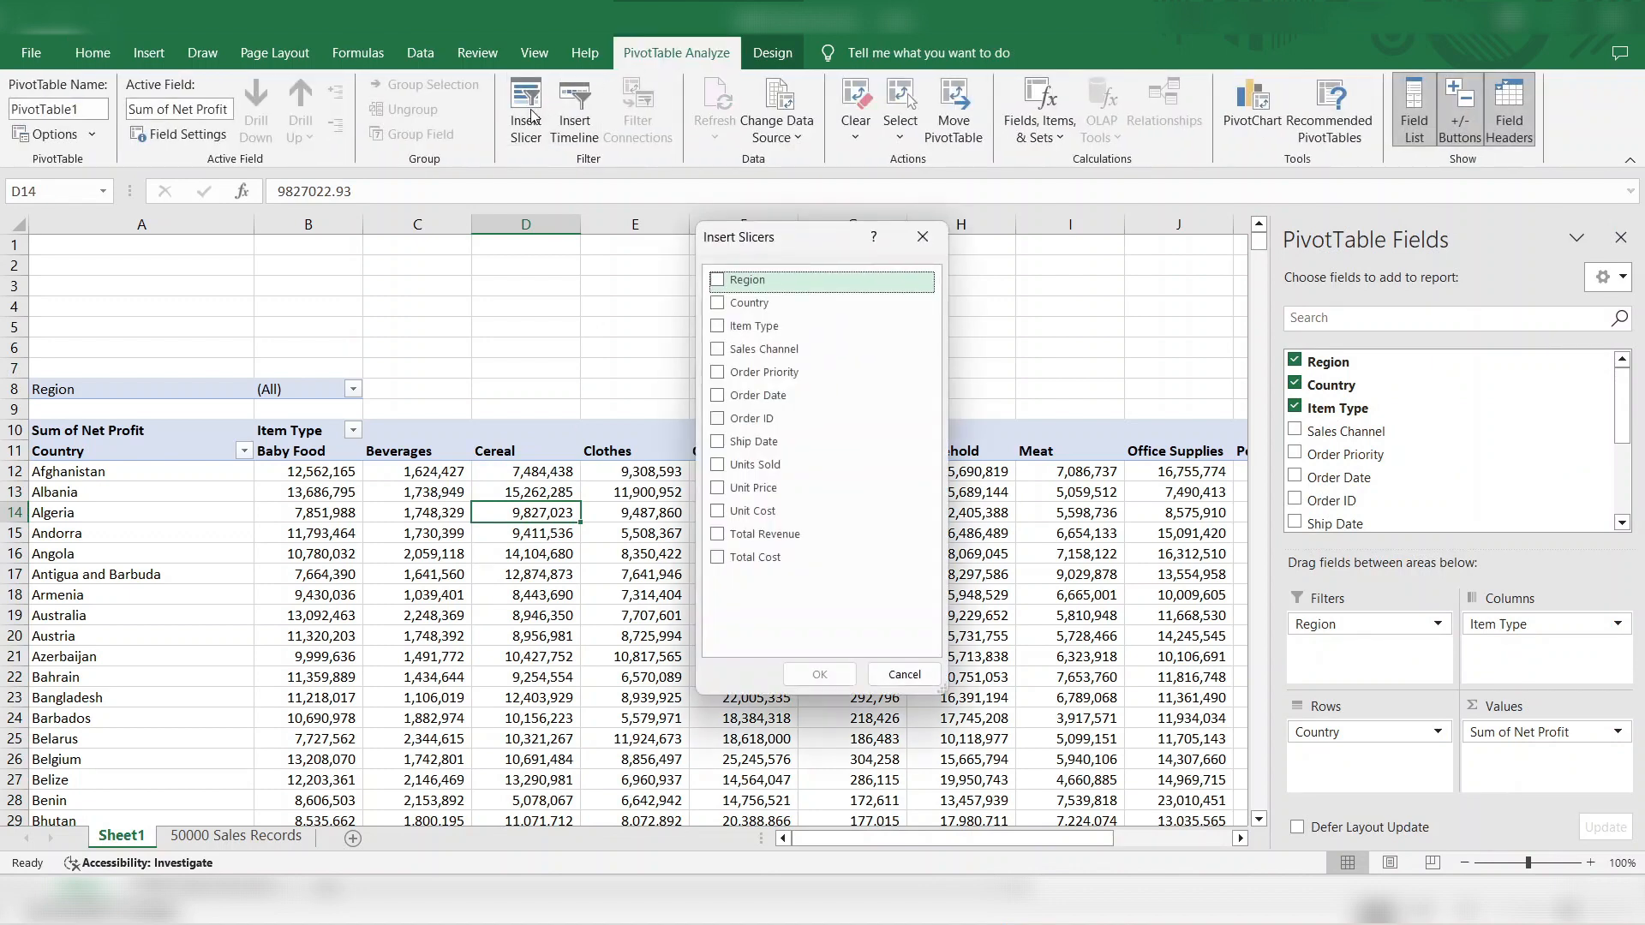
{"action": "left_click", "coordinate": [717, 283]}
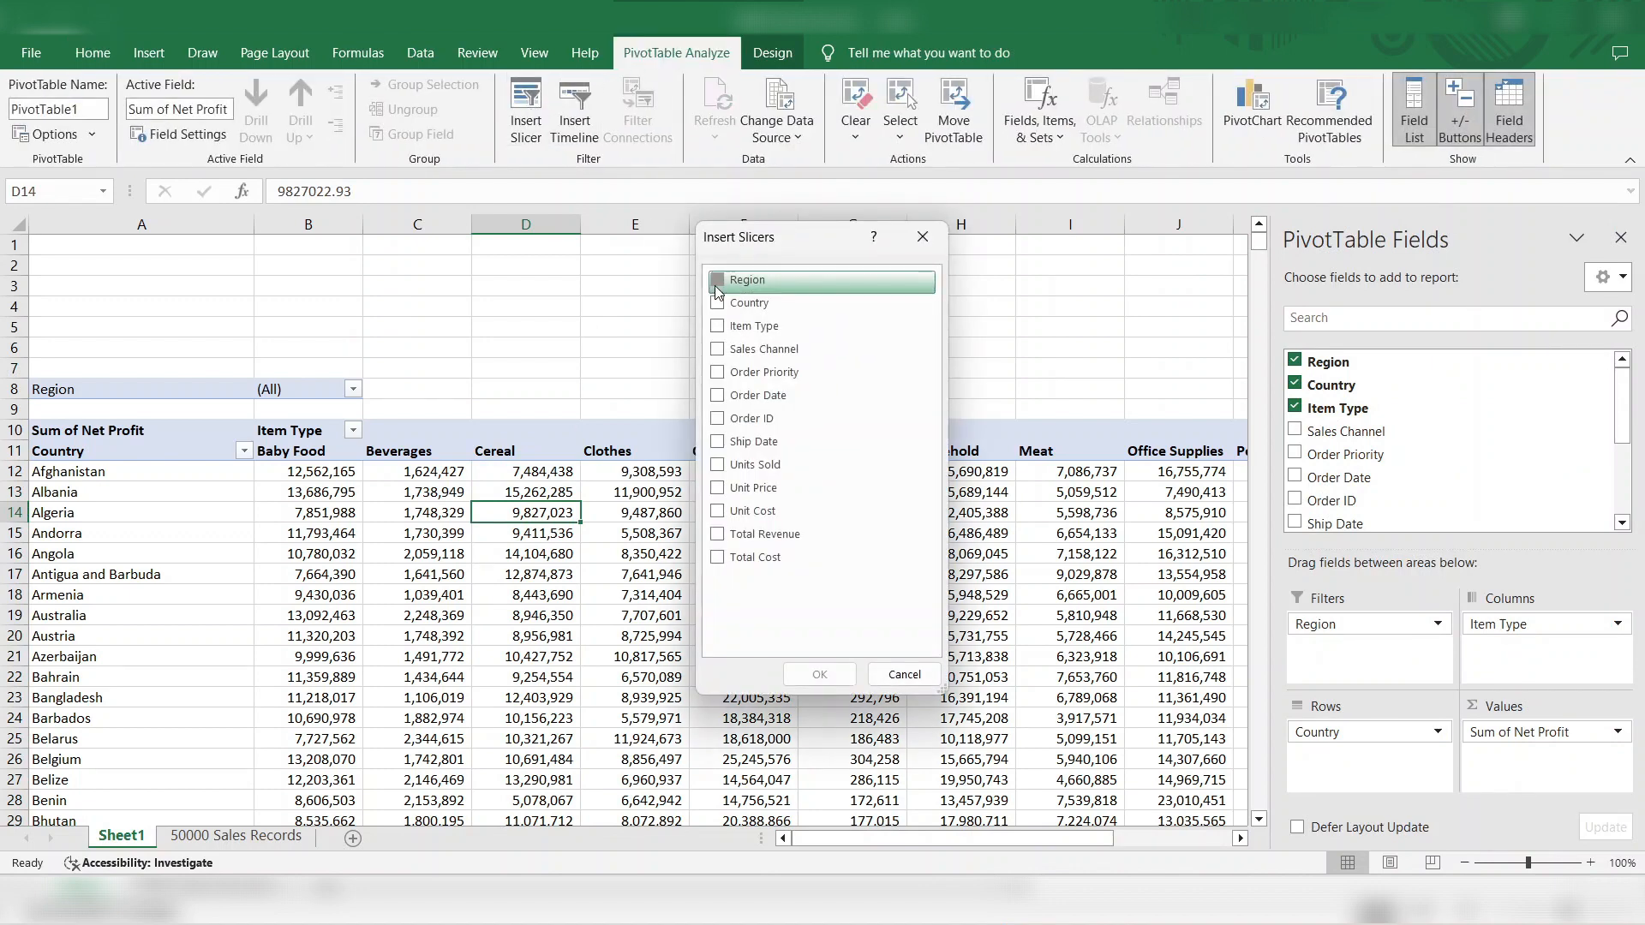
{"action": "left_click", "coordinate": [820, 675]}
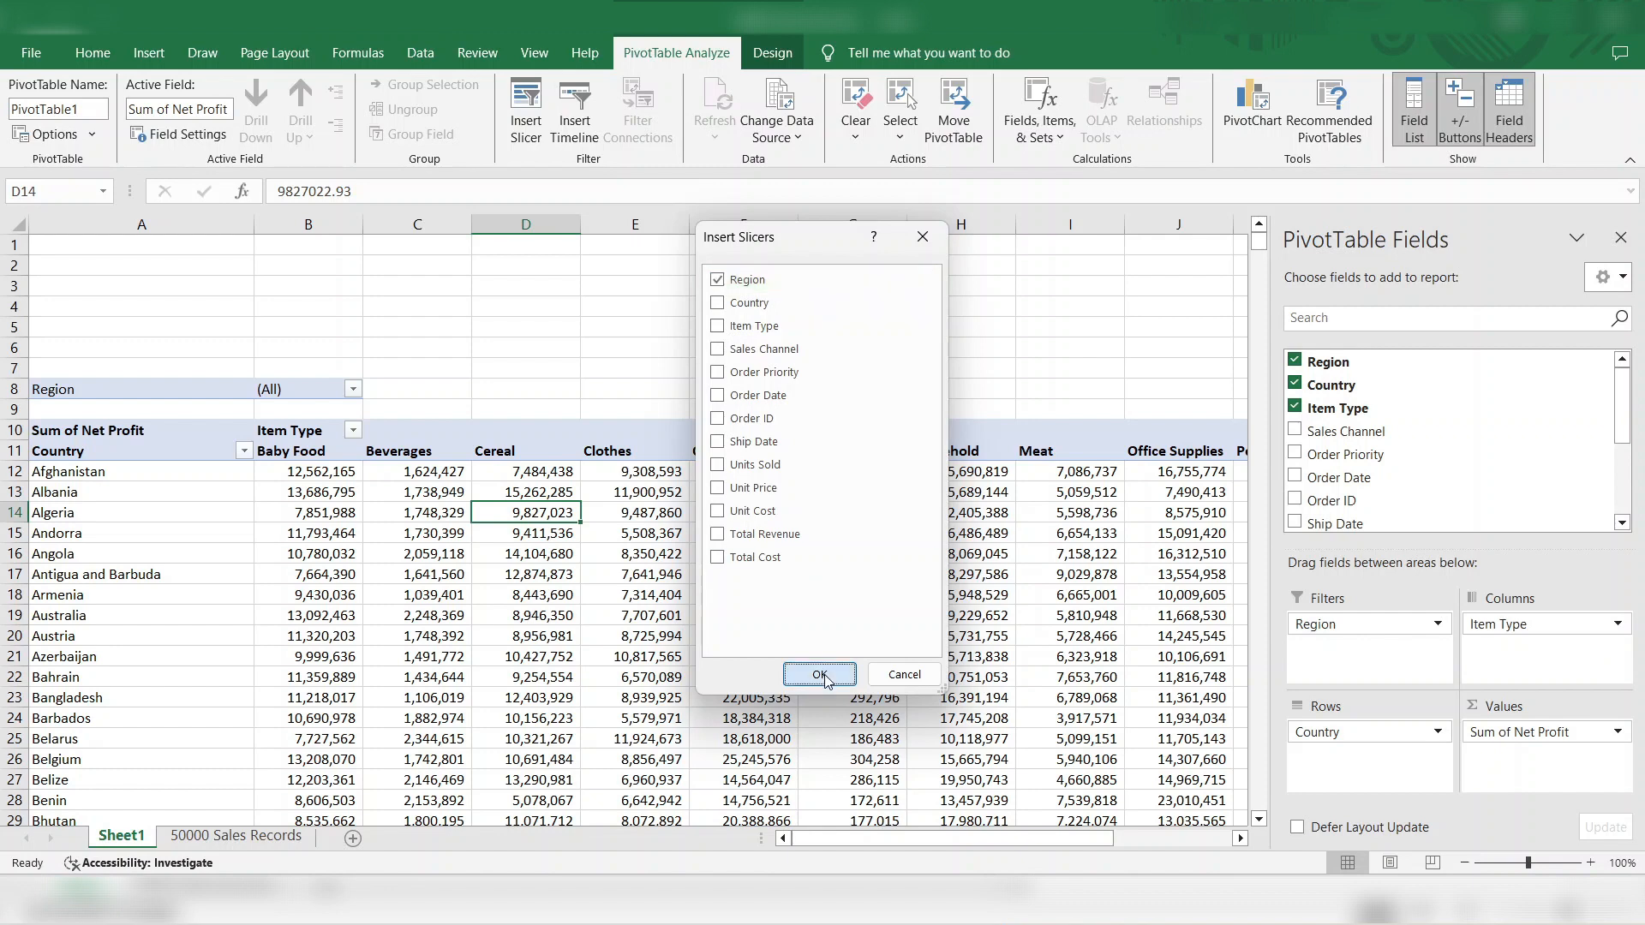
{"action": "left_click_drag", "start_coordinate": [643, 400], "coordinate": [347, 266]}
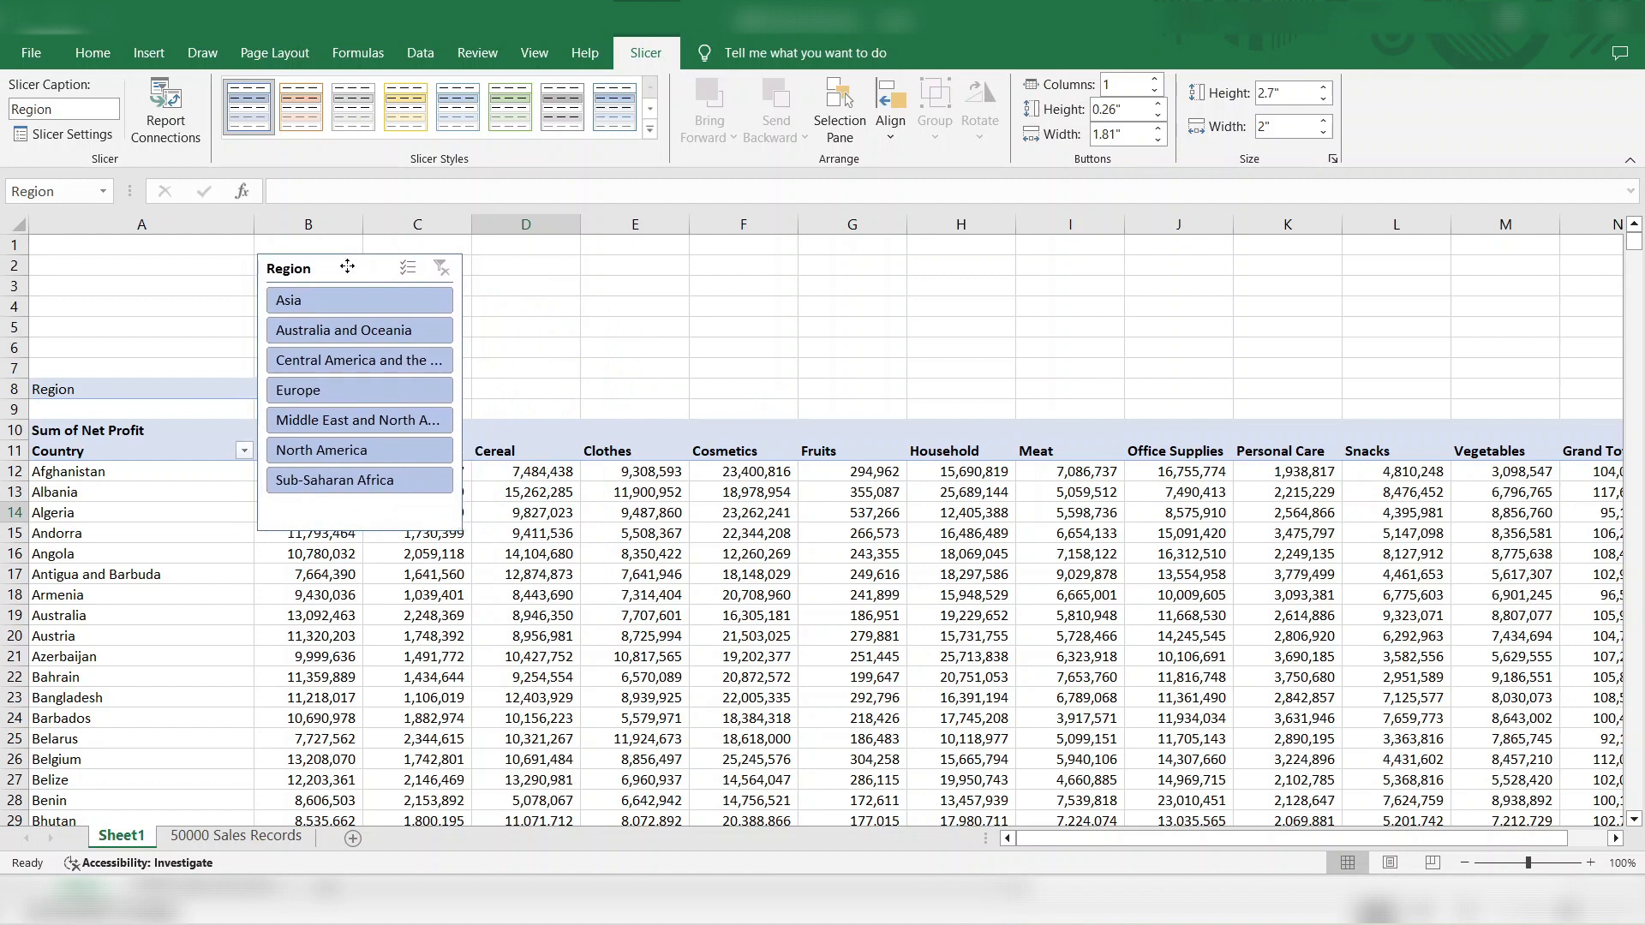
Step: Try filtering to Asia with the Region slicer under green and darker blue slicer styles, and clear the filter
{"action": "left_click", "coordinate": [317, 302]}
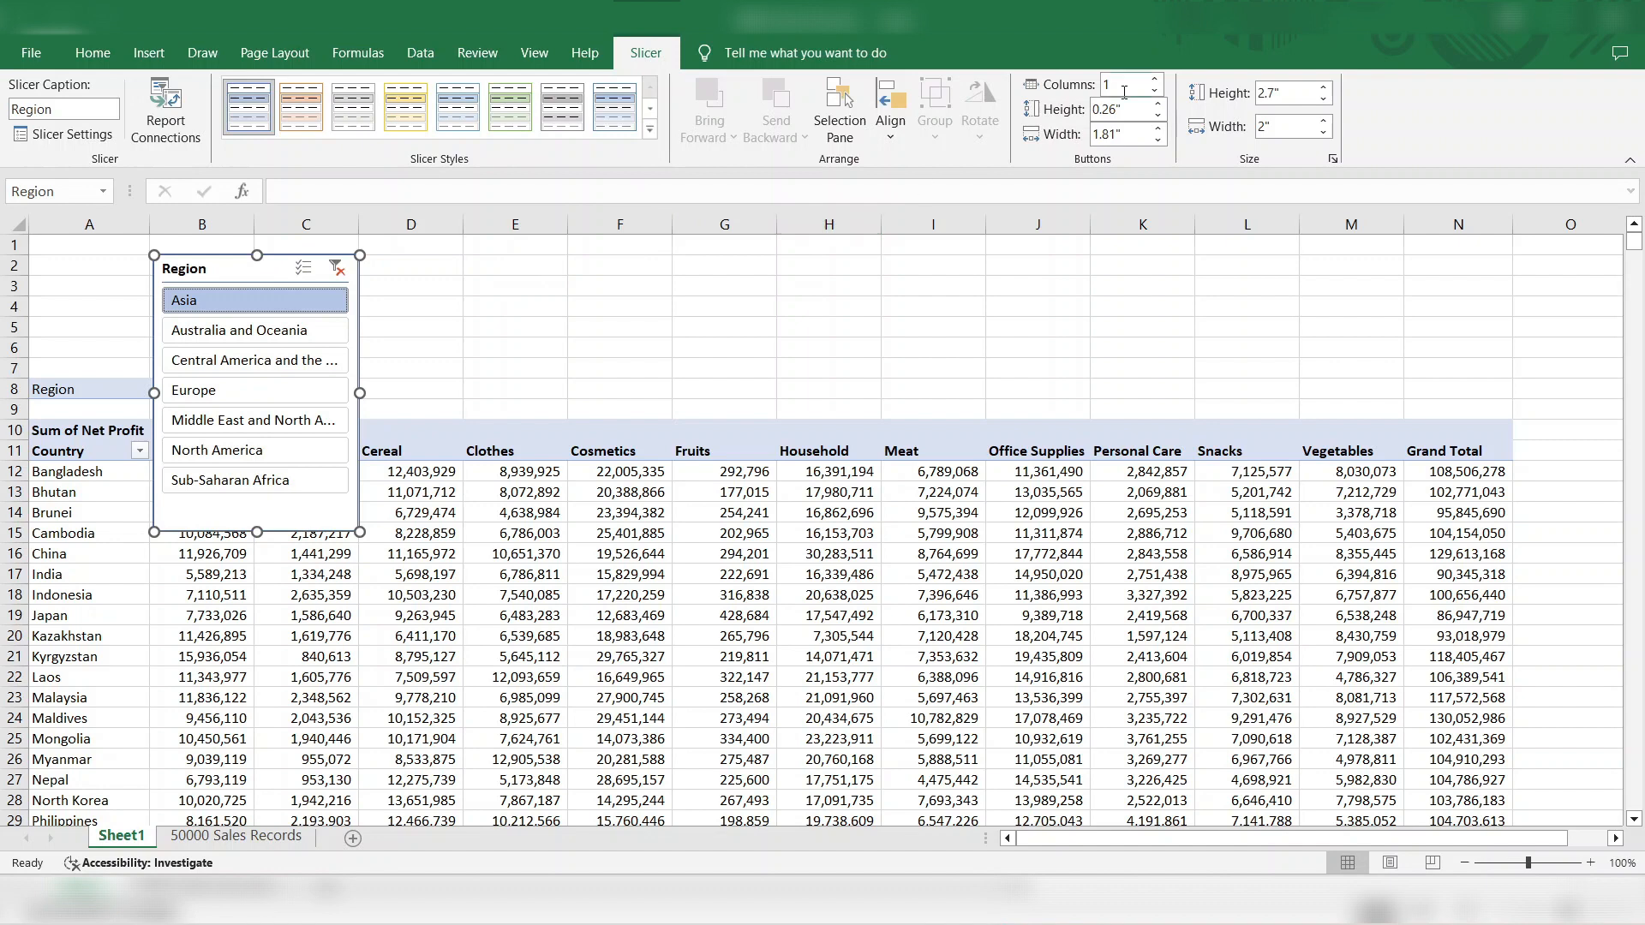
{"action": "left_click", "coordinate": [509, 121]}
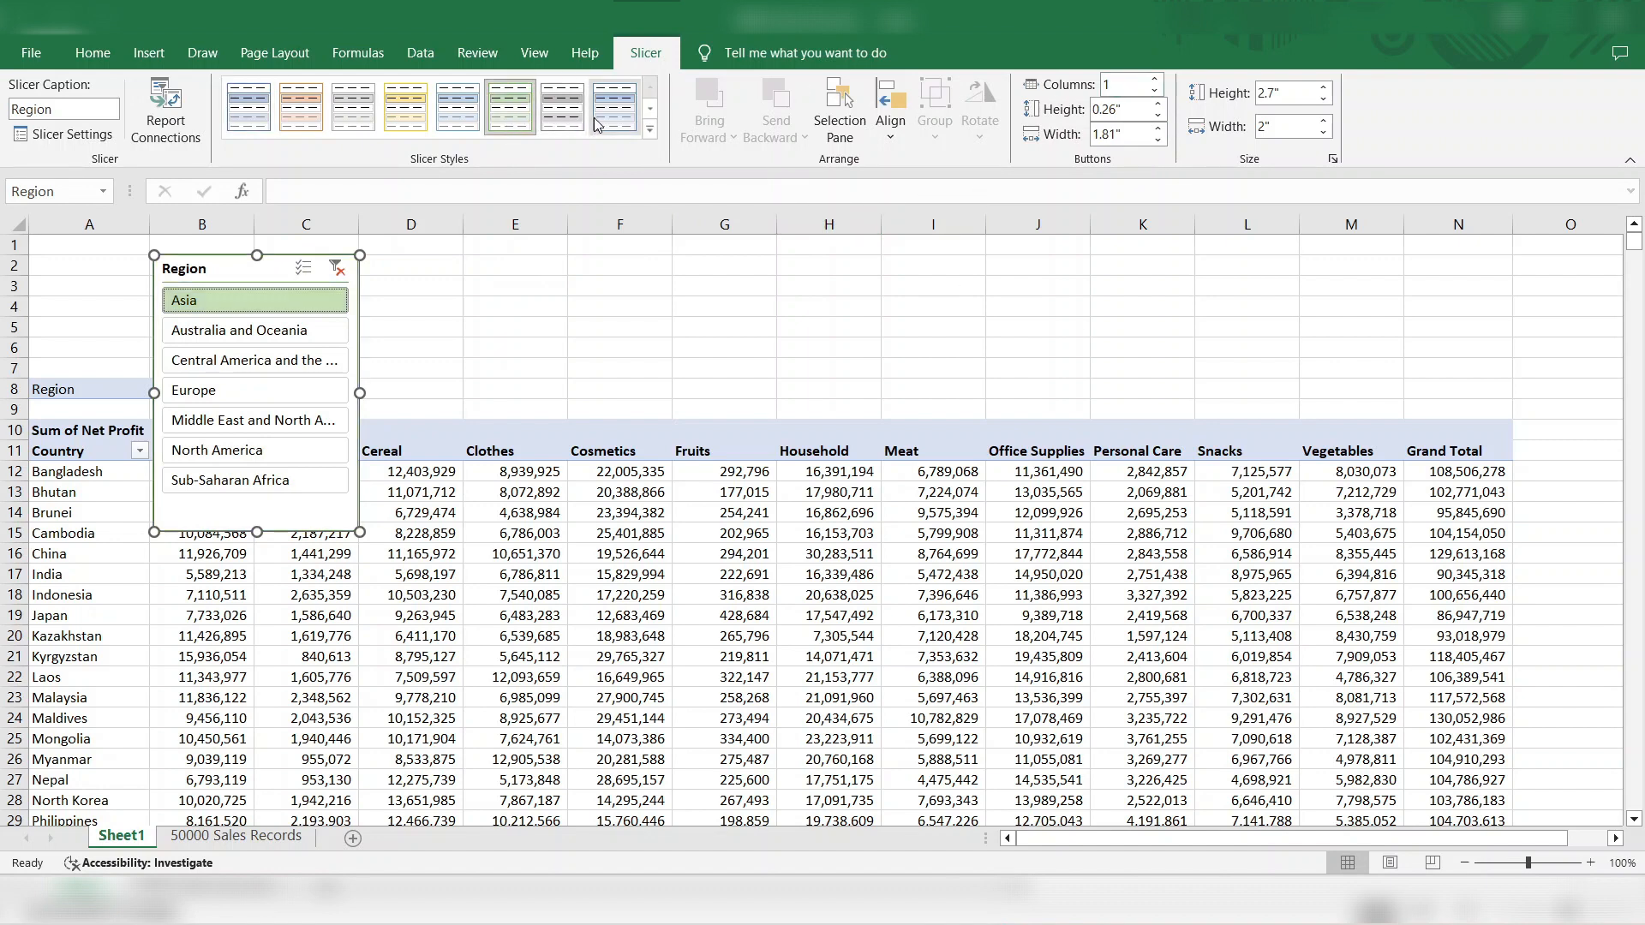
{"action": "left_click", "coordinate": [621, 121]}
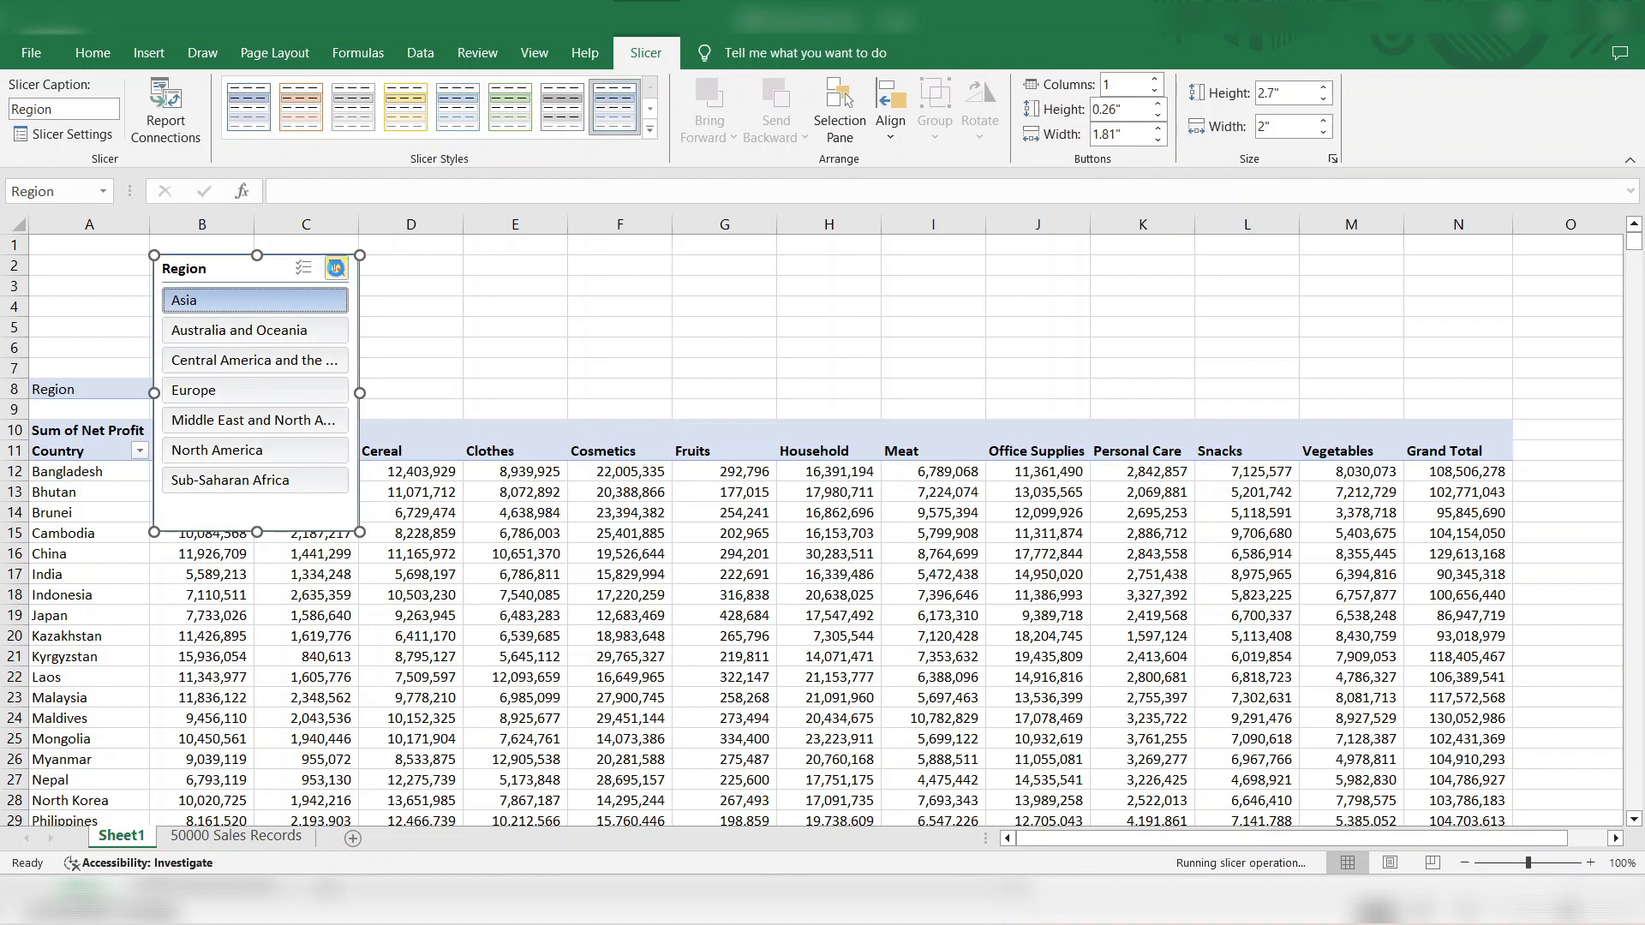
{"action": "left_click", "coordinate": [337, 269]}
Step: Apply the yellow style to the Region slicer and arrange its buttons in 5 columns
{"action": "left_click", "coordinate": [406, 106]}
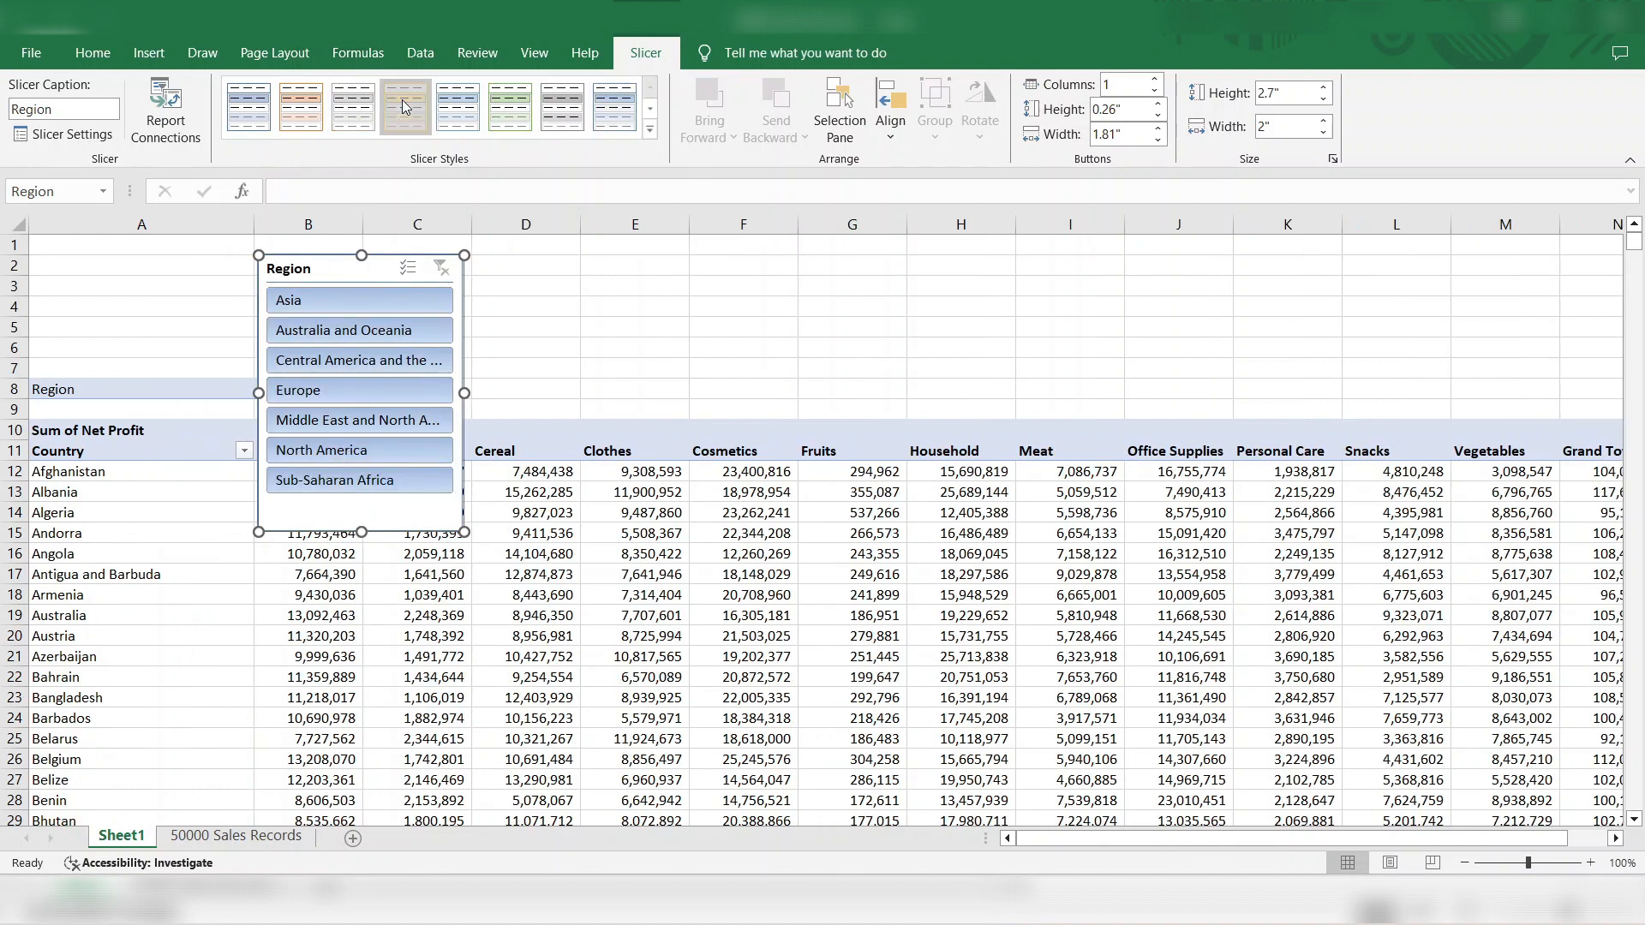
{"action": "left_click", "coordinate": [1154, 82]}
{"action": "left_click", "coordinate": [1154, 81]}
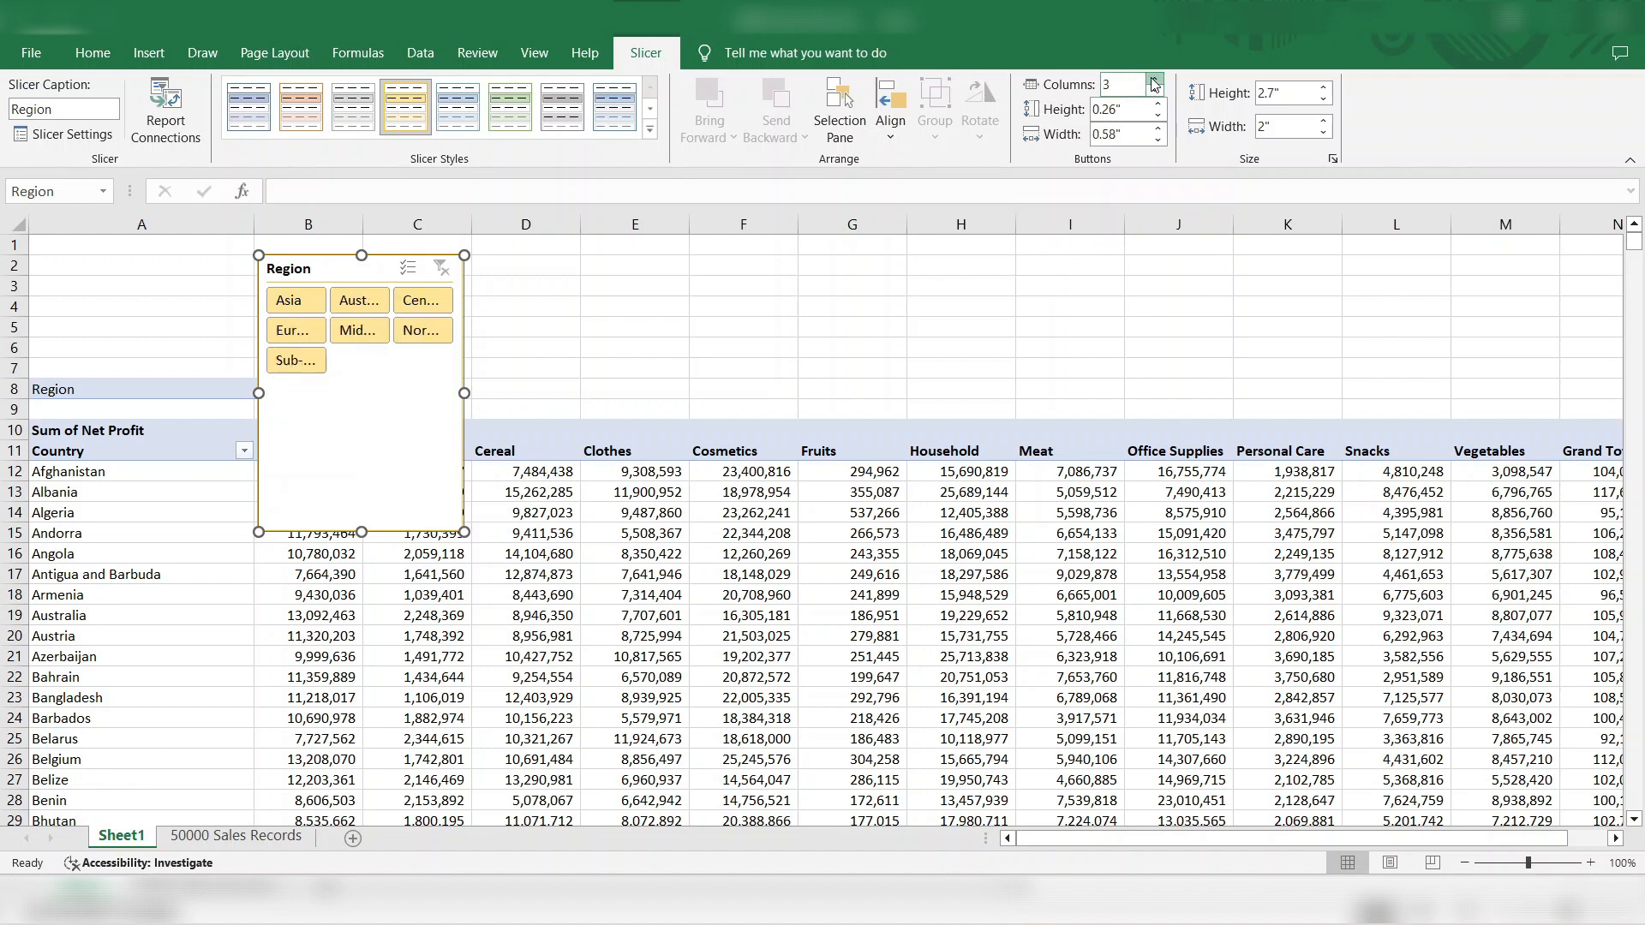
{"action": "left_click", "coordinate": [1154, 81]}
{"action": "left_click", "coordinate": [1154, 81]}
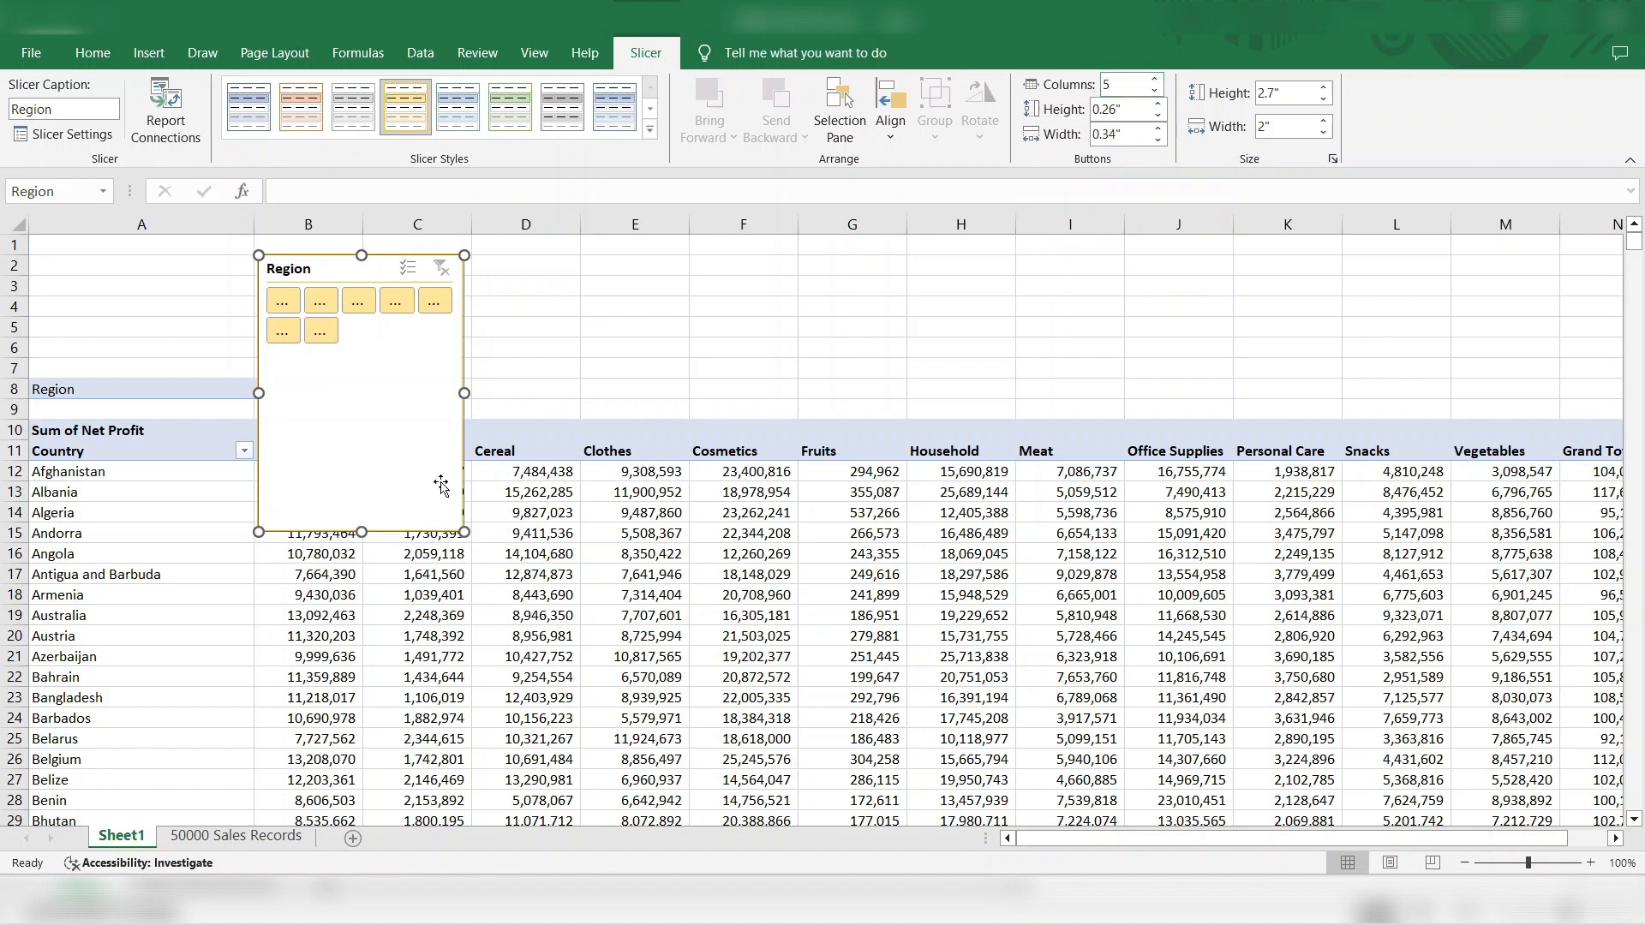
Step: Resize the Region slicer to about 1.11" high and 7.36" wide, and move it over column A above the report filter
{"action": "left_click_drag", "start_coordinate": [464, 532], "coordinate": [1015, 343]}
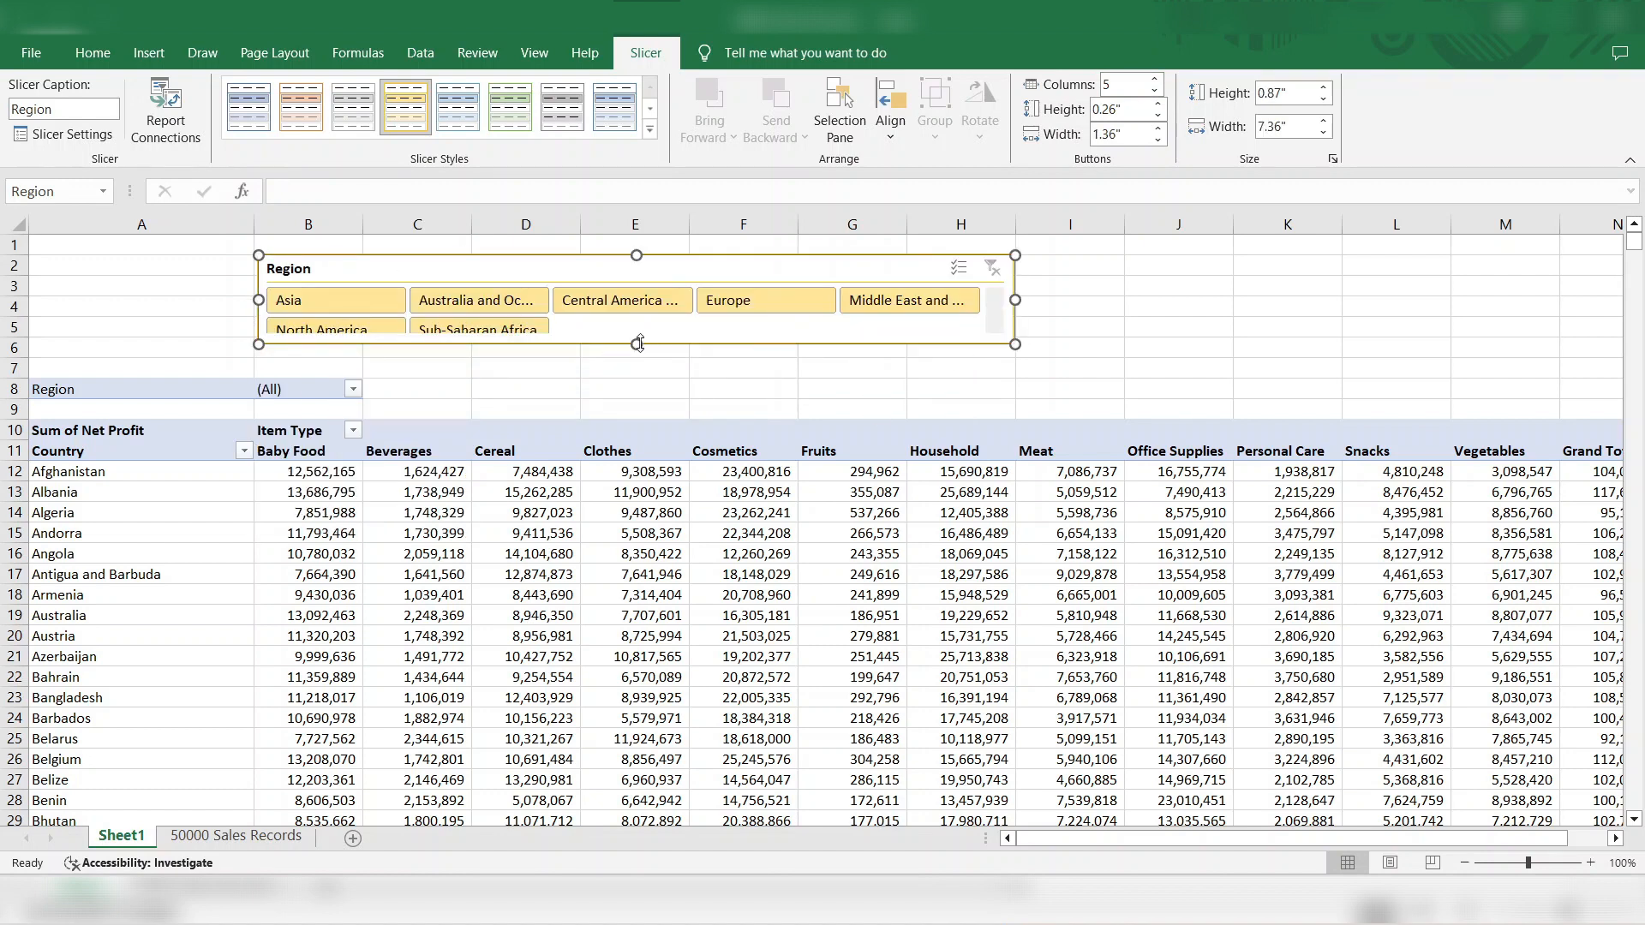
{"action": "left_click_drag", "start_coordinate": [637, 344], "coordinate": [637, 368]}
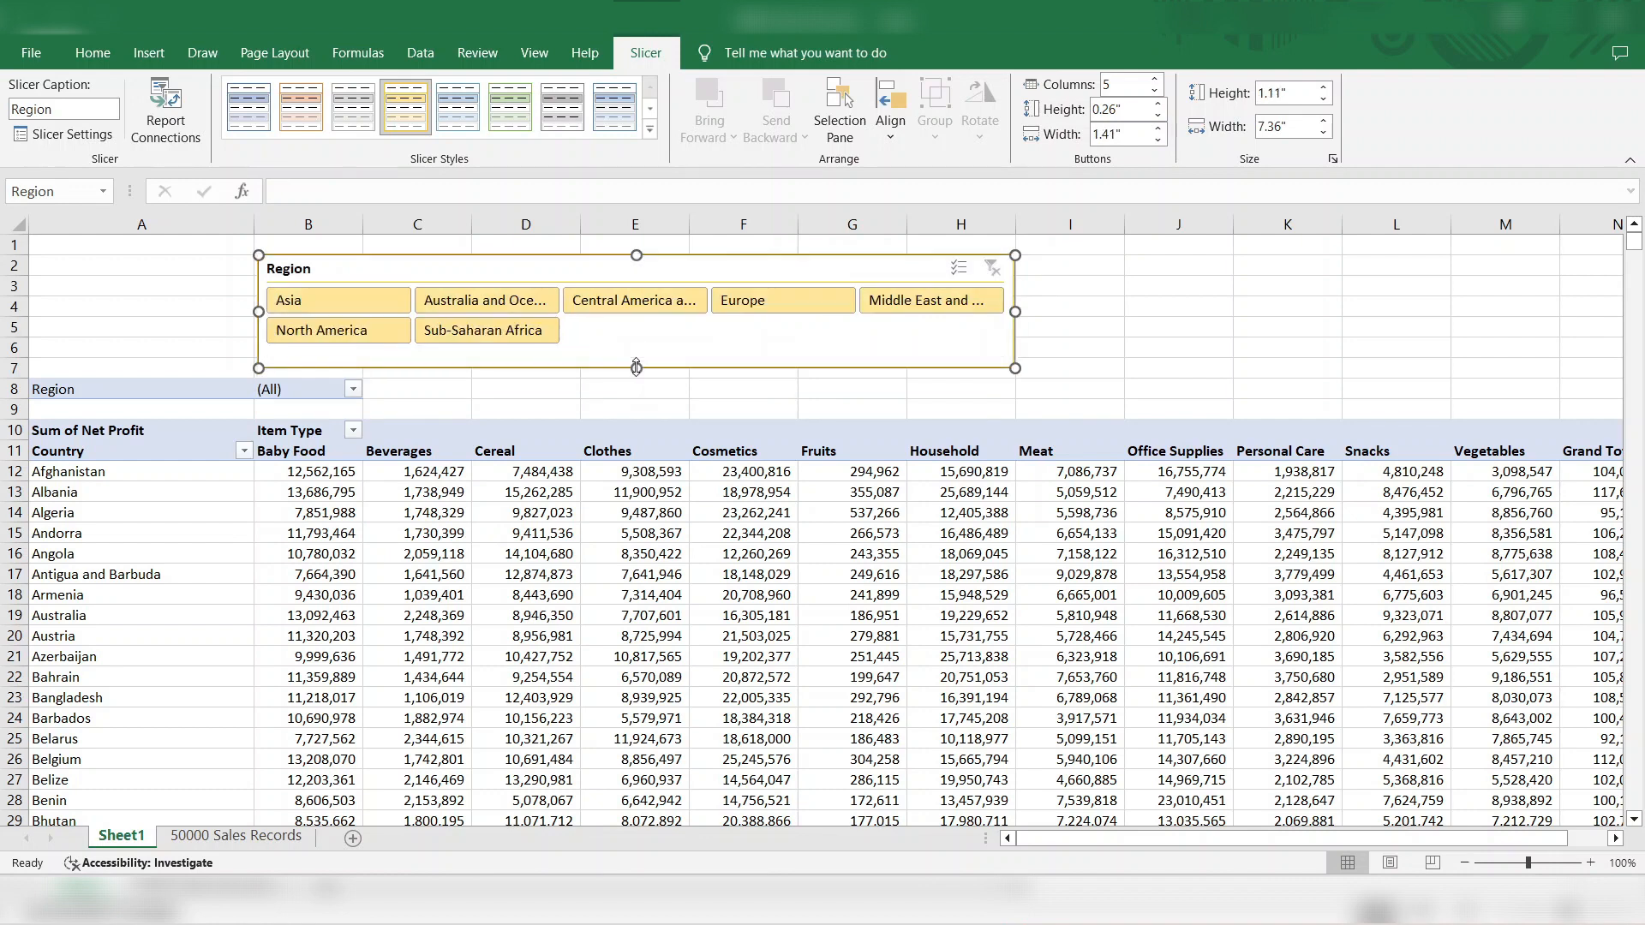
{"action": "left_click_drag", "start_coordinate": [585, 262], "coordinate": [375, 264]}
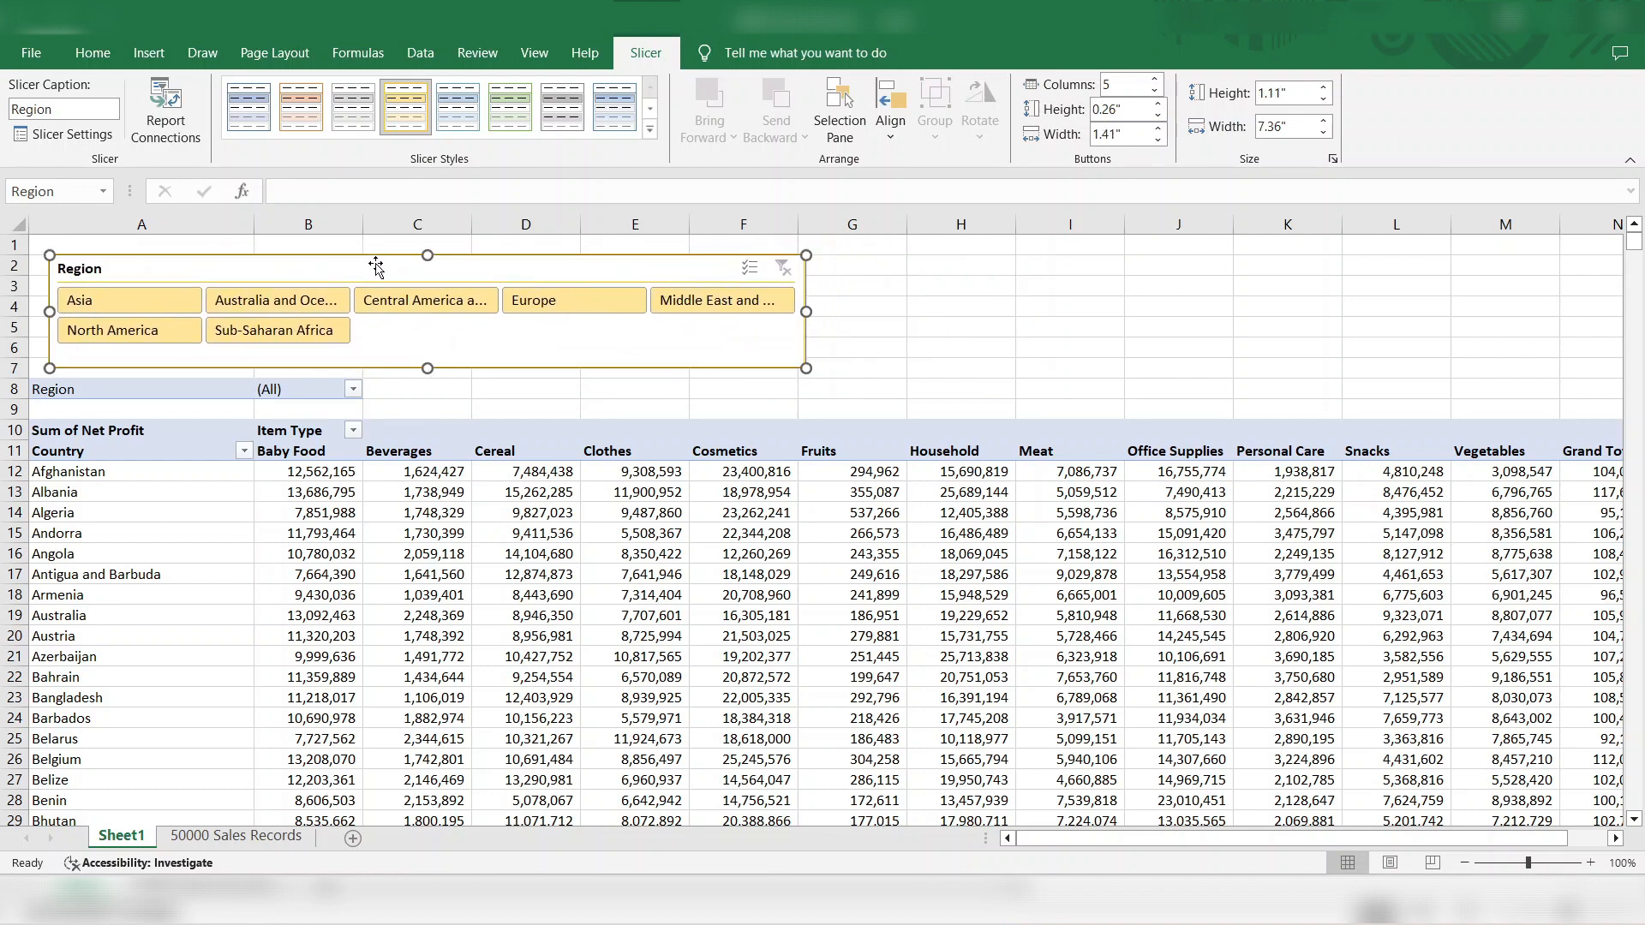
Step: Try the Region slicer on Australia and Oceania, on Europe, and on Asia through Europe together, and clear the filter
{"action": "left_click", "coordinate": [248, 302]}
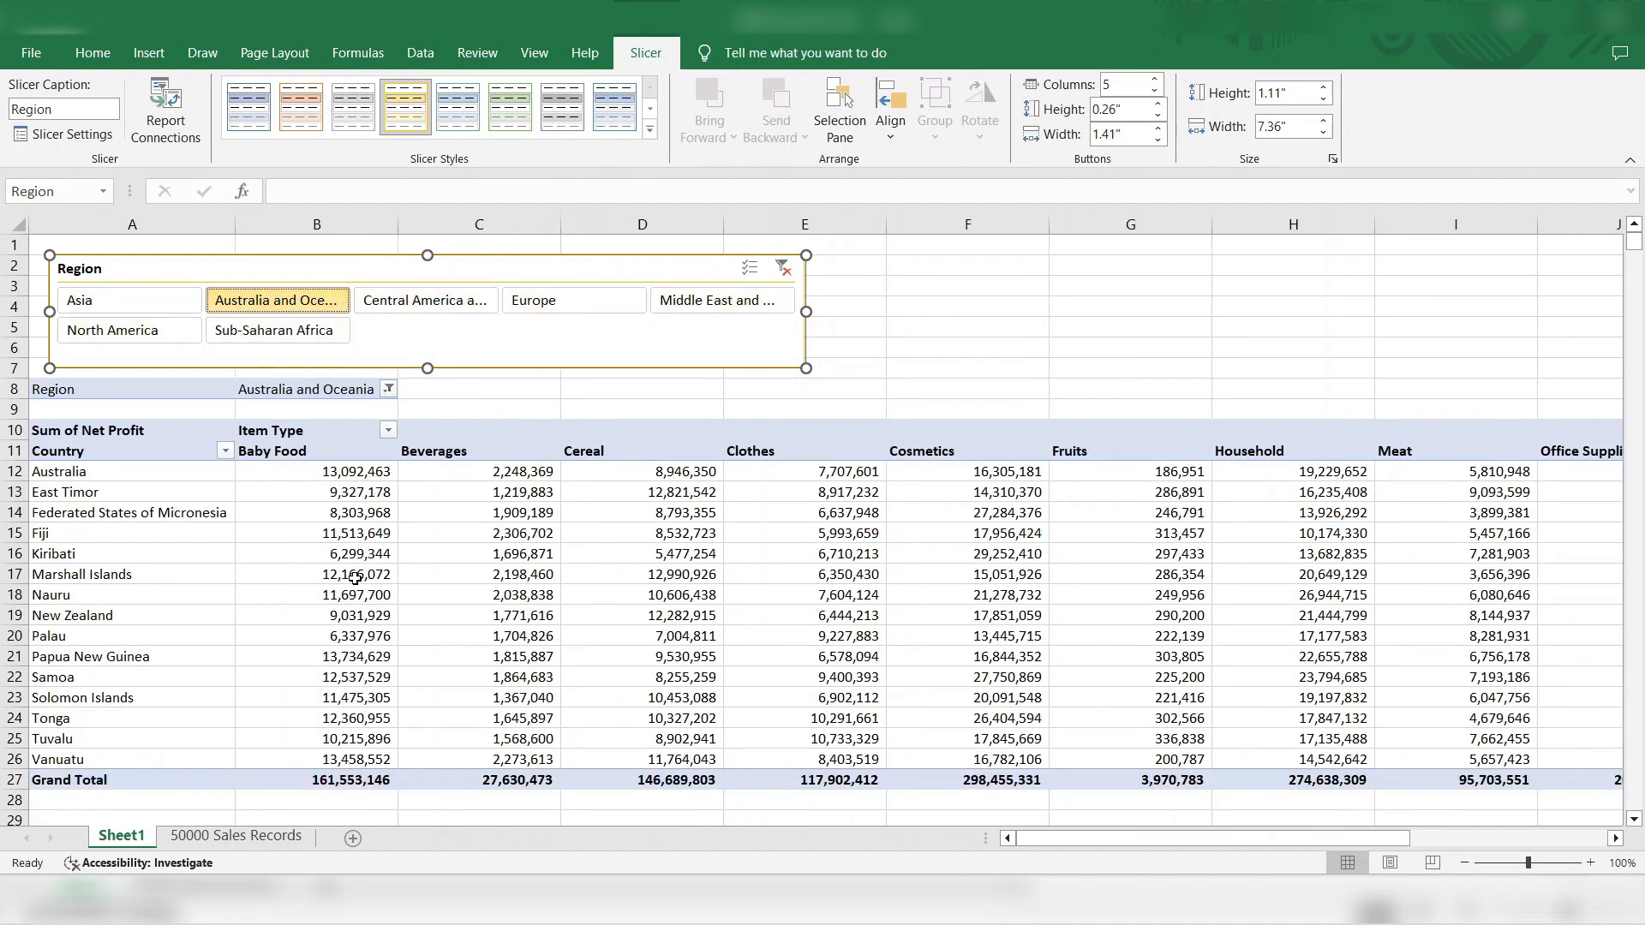
{"action": "left_click", "coordinate": [583, 296]}
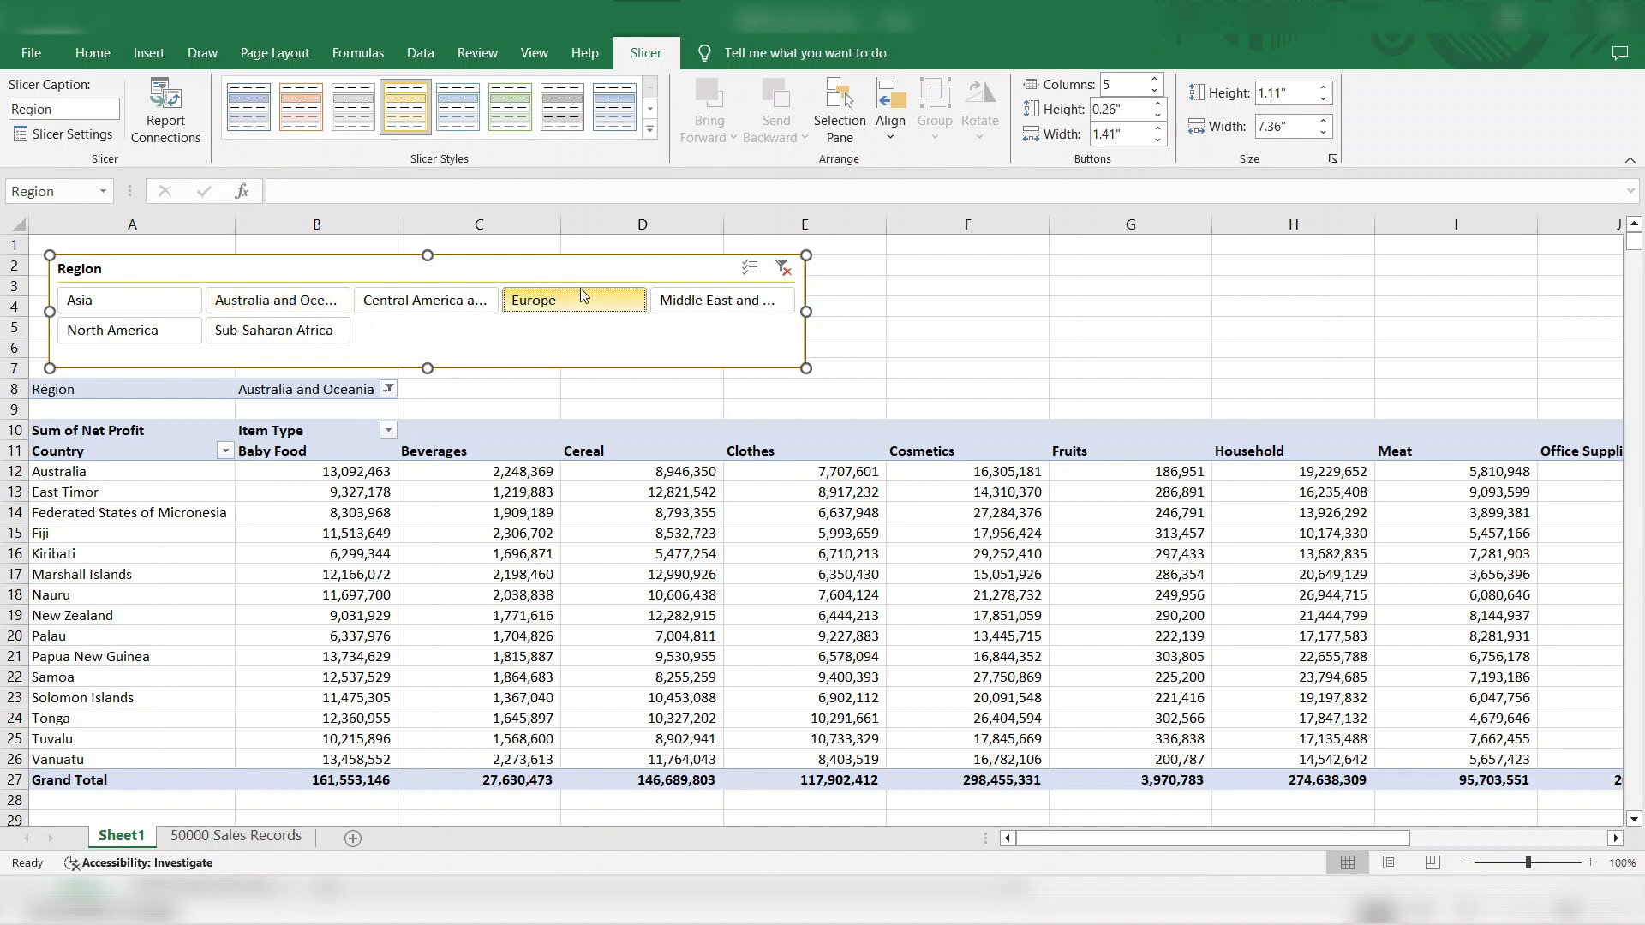
{"action": "left_click_drag", "start_coordinate": [125, 313], "coordinate": [517, 306]}
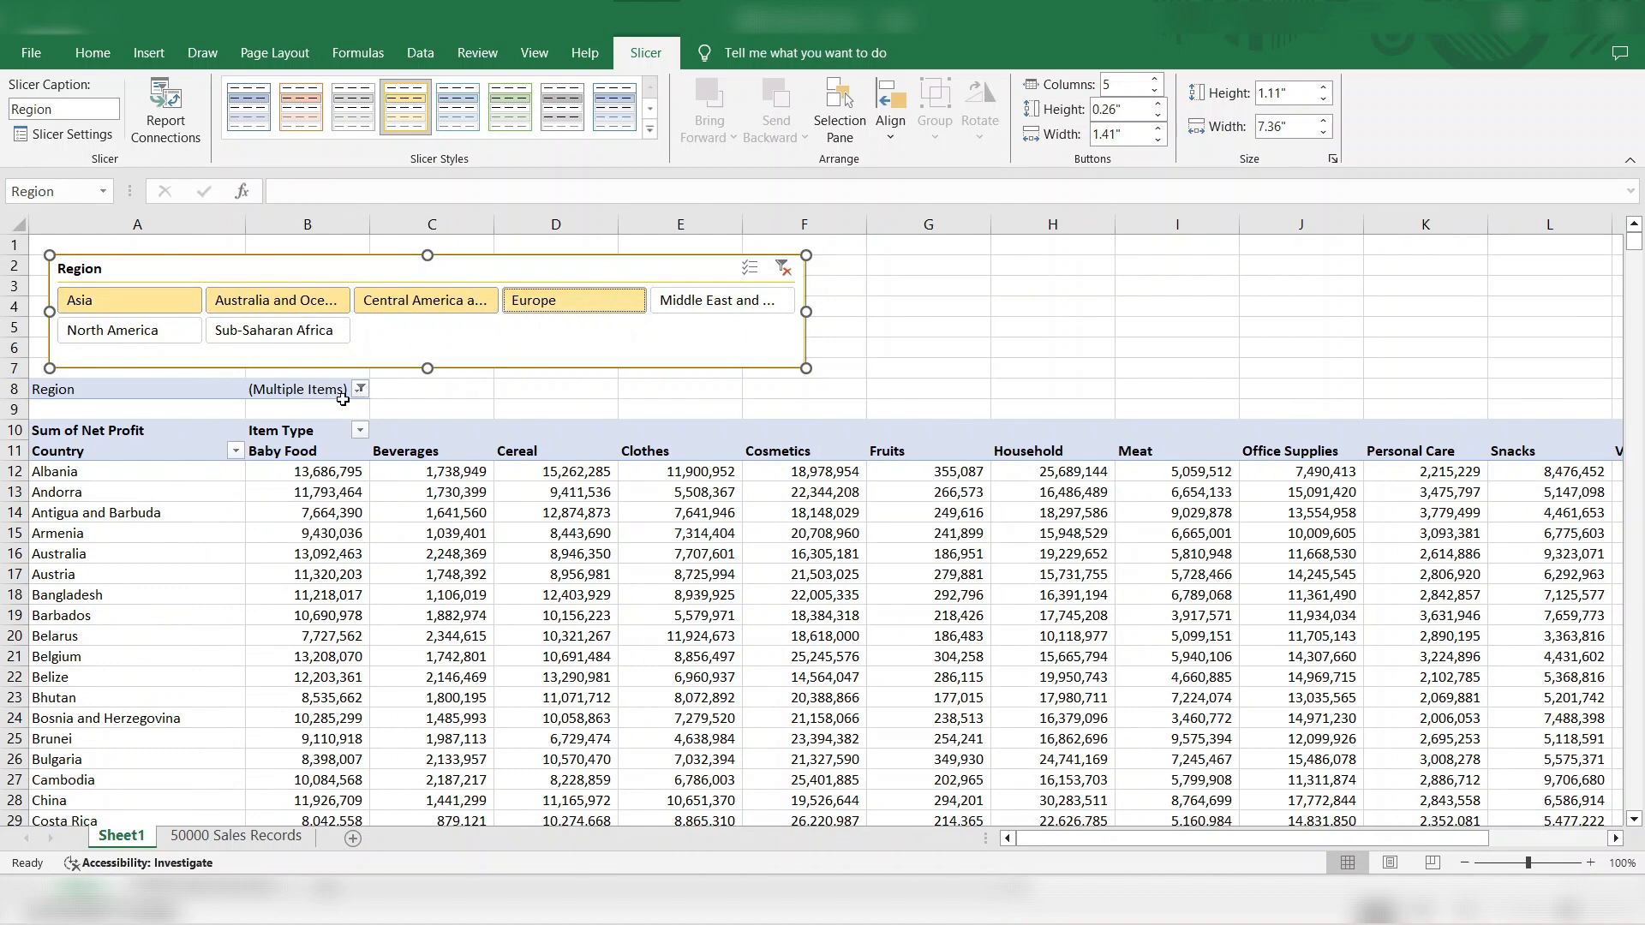
{"action": "left_click", "coordinate": [786, 271]}
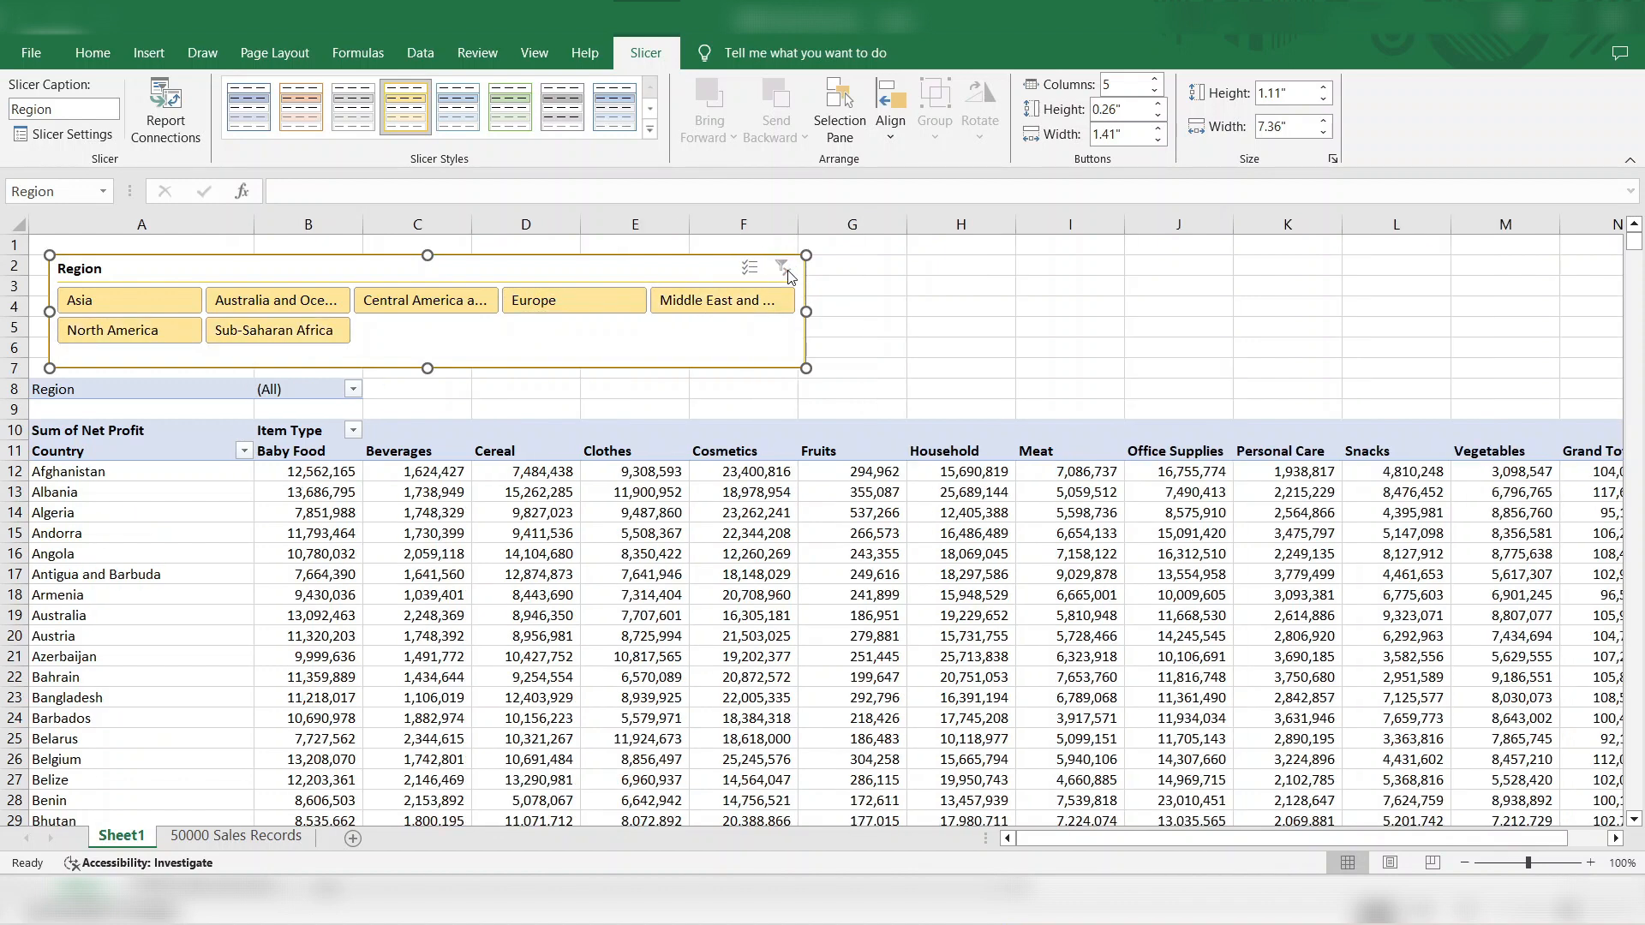
Step: Apply the light blue style to the Region slicer and align it with the outer edge of column A
{"action": "left_click", "coordinate": [441, 108]}
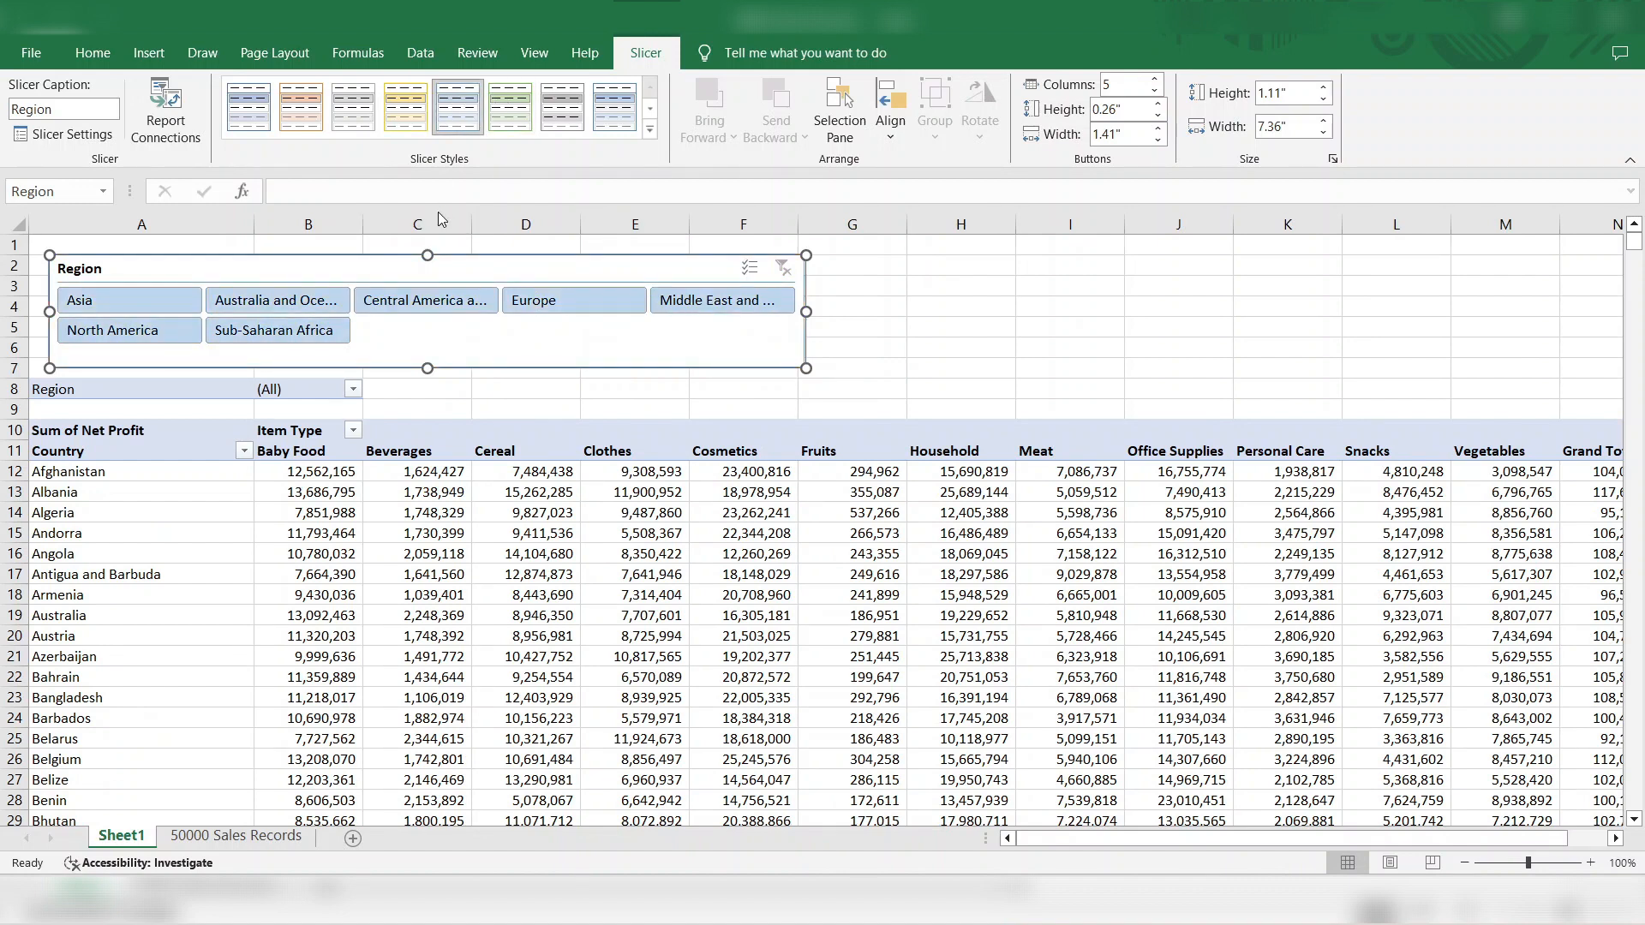
{"action": "left_click_drag", "start_coordinate": [444, 276], "coordinate": [428, 276]}
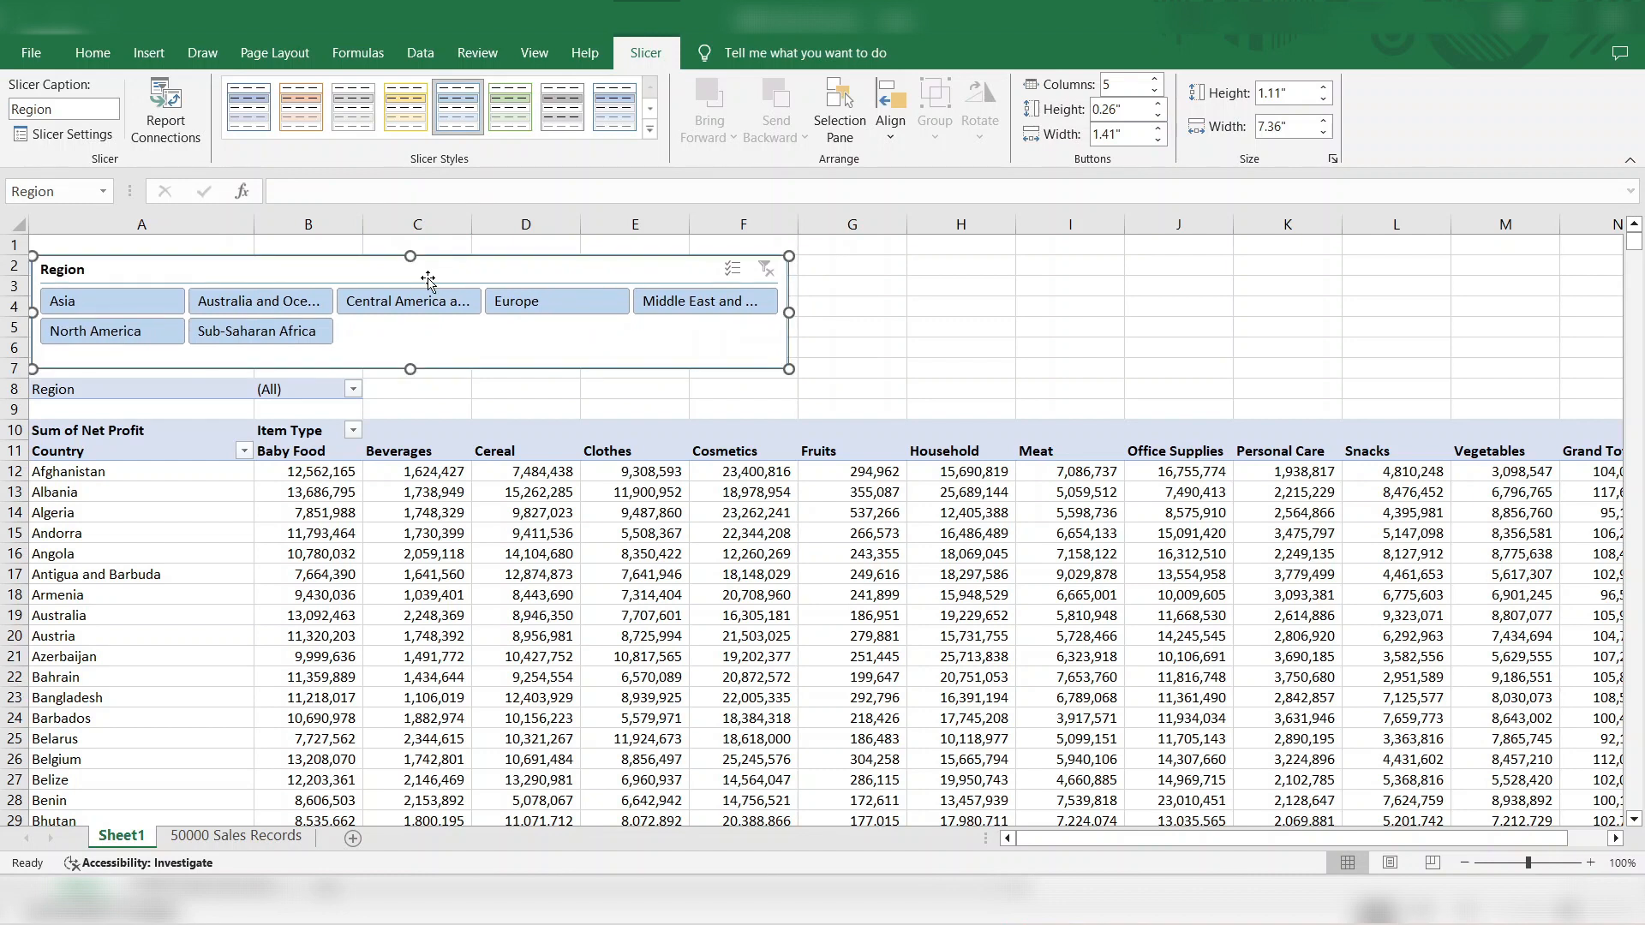
{"action": "left_click", "coordinate": [470, 531]}
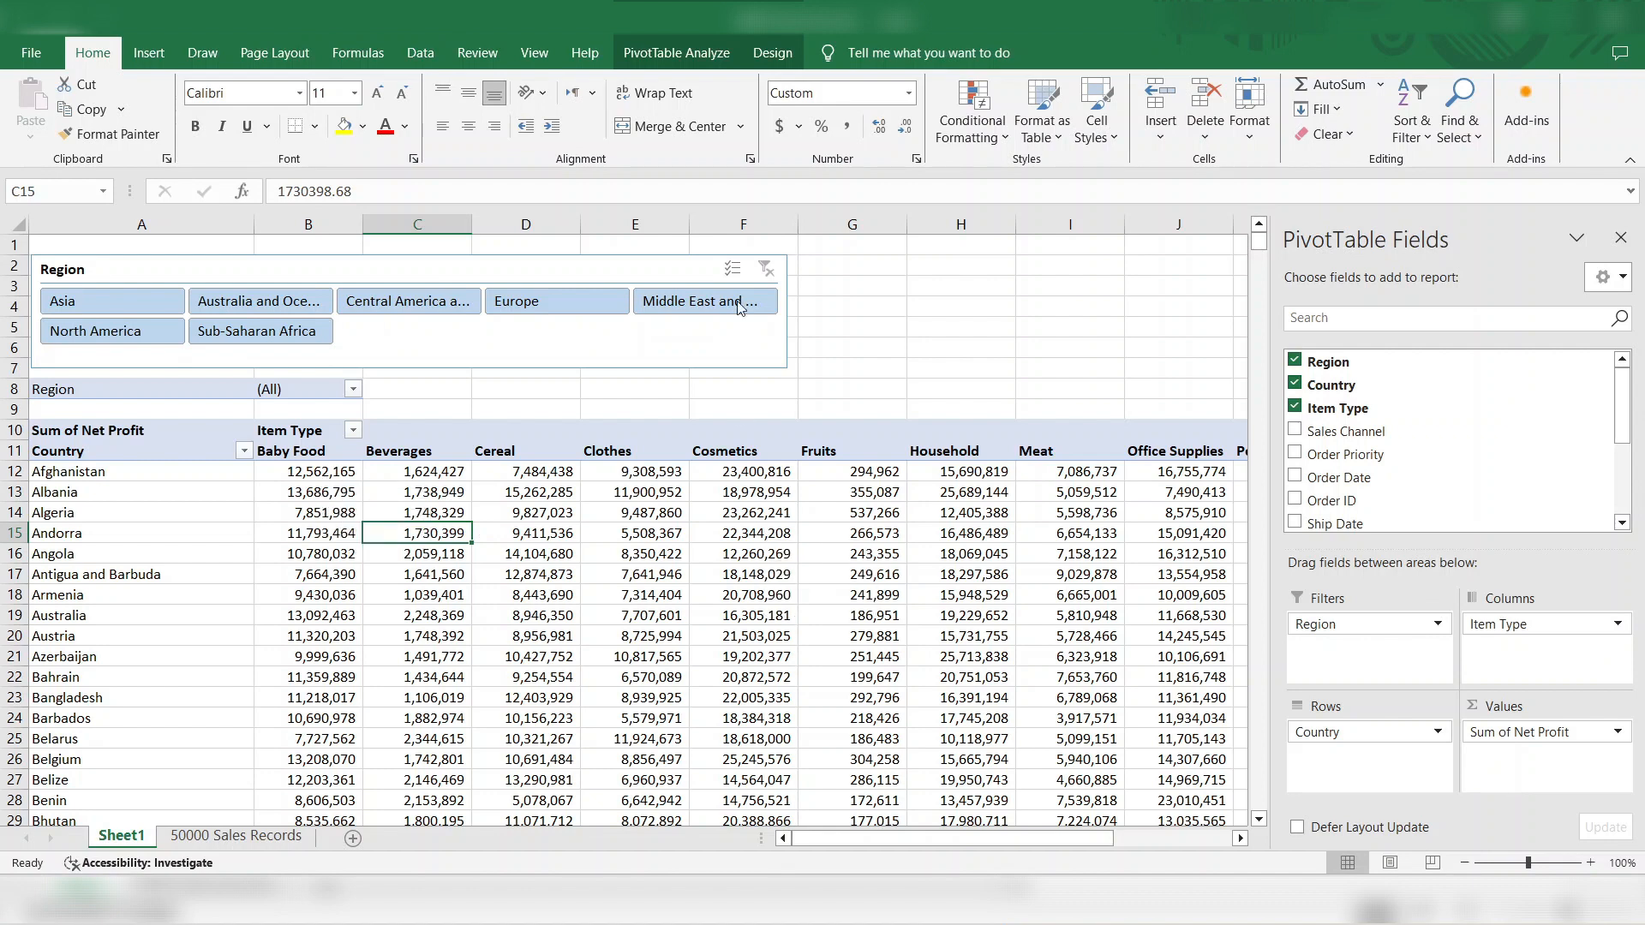
Step: Hide the gridlines on Sheet1
{"action": "left_click", "coordinate": [274, 56]}
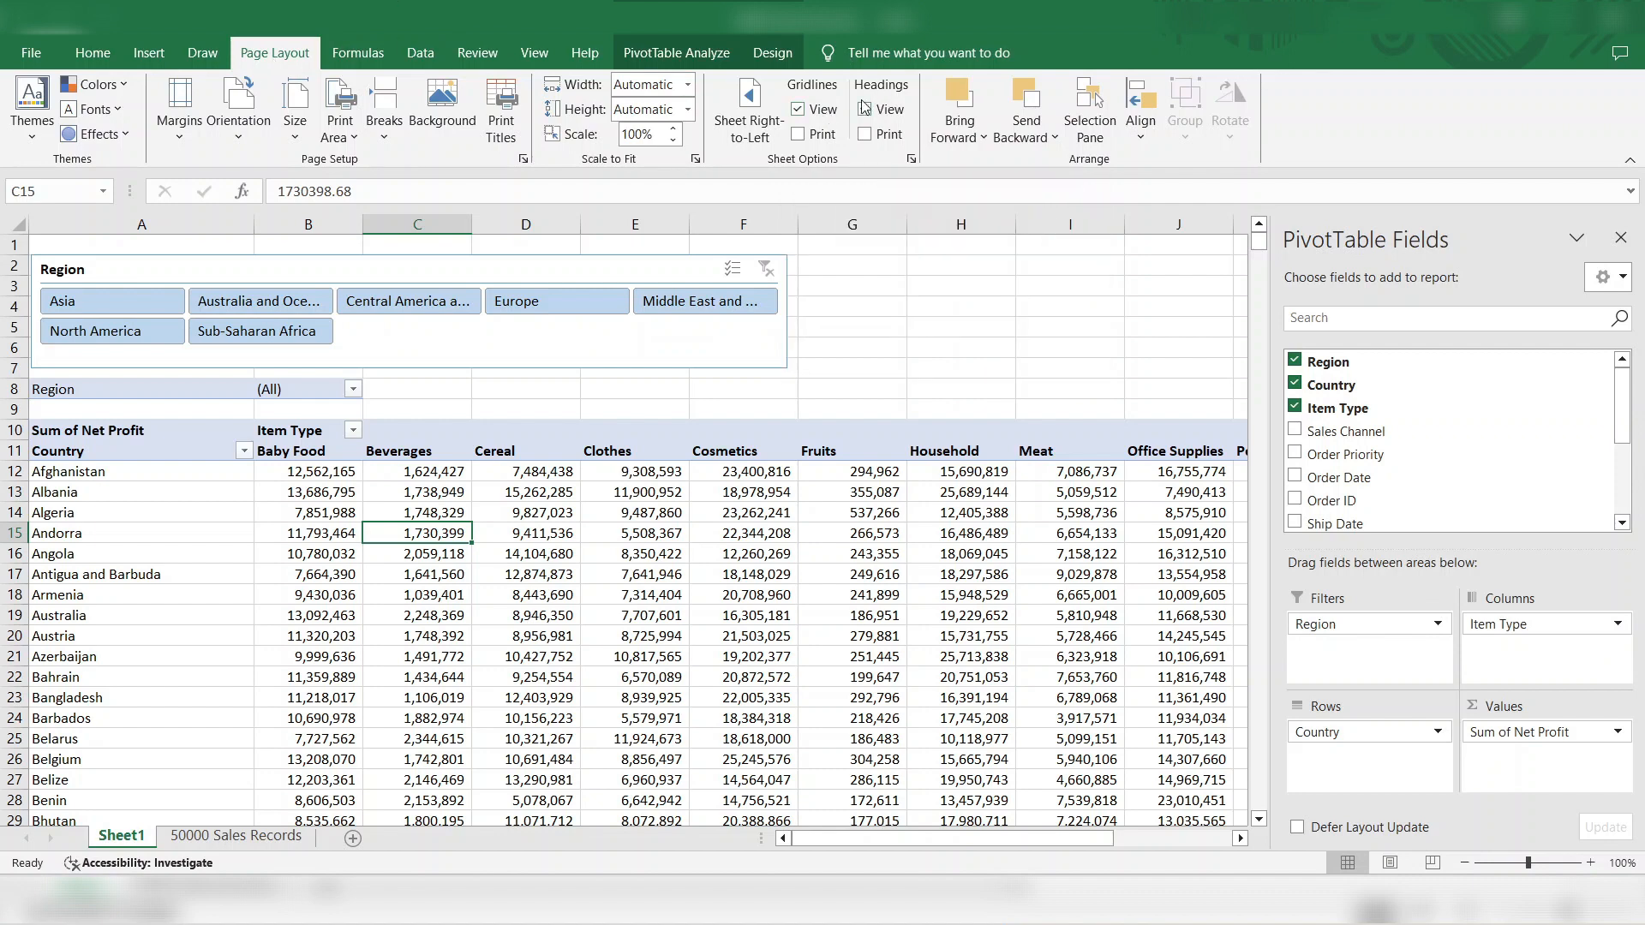
{"action": "left_click", "coordinate": [827, 113]}
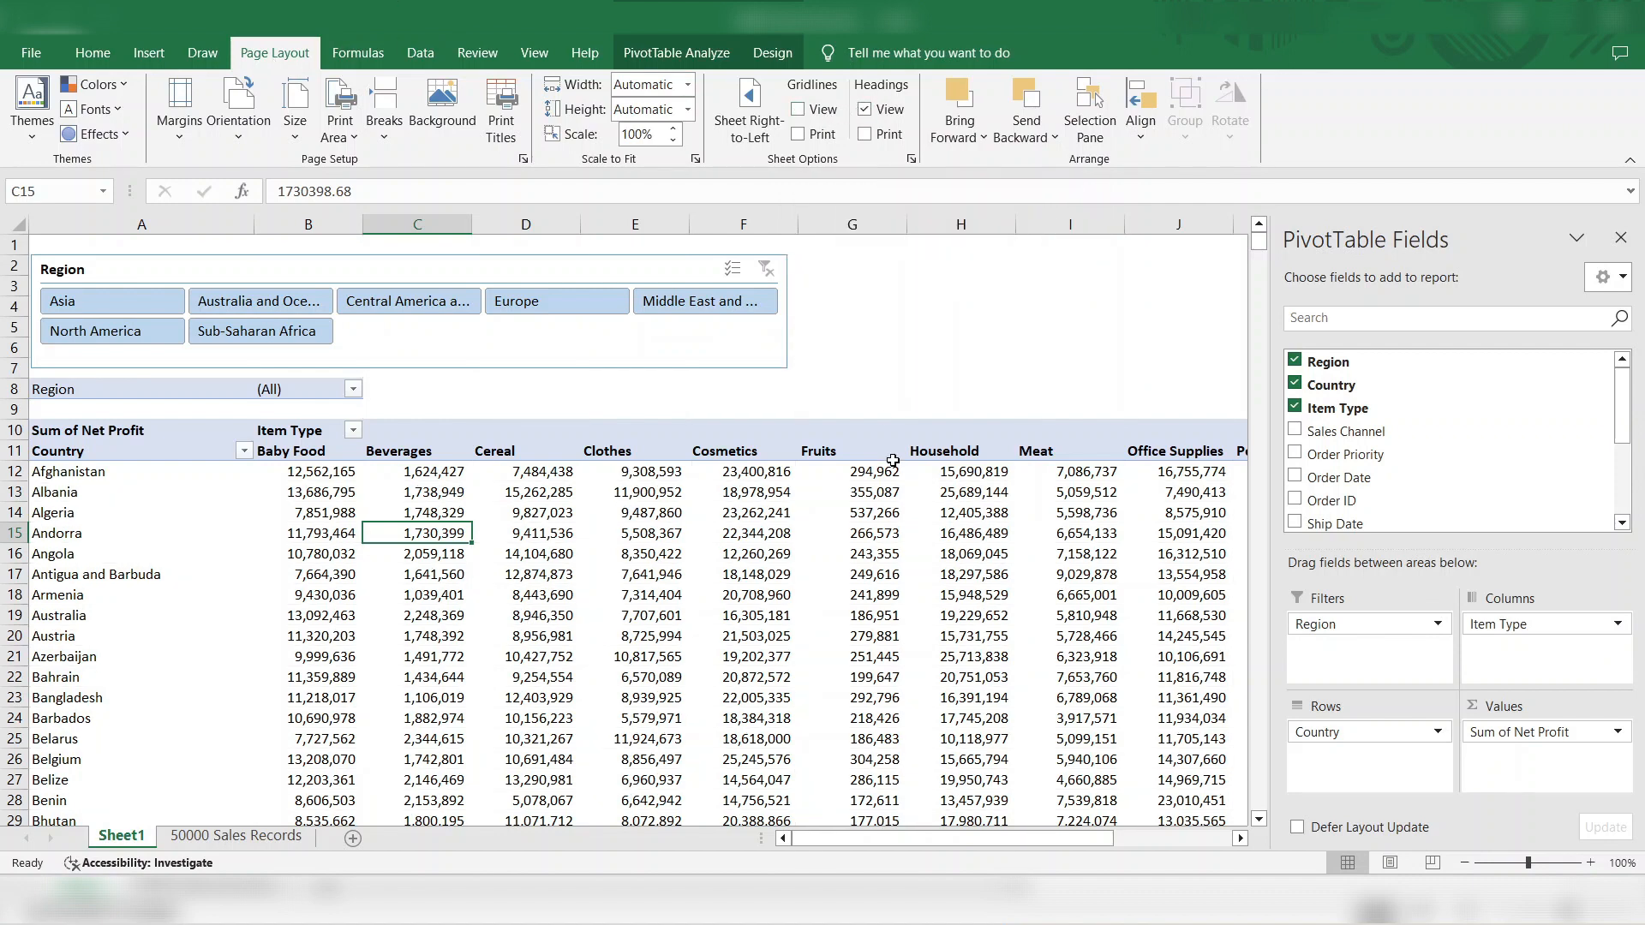
{"action": "left_click", "coordinate": [704, 536]}
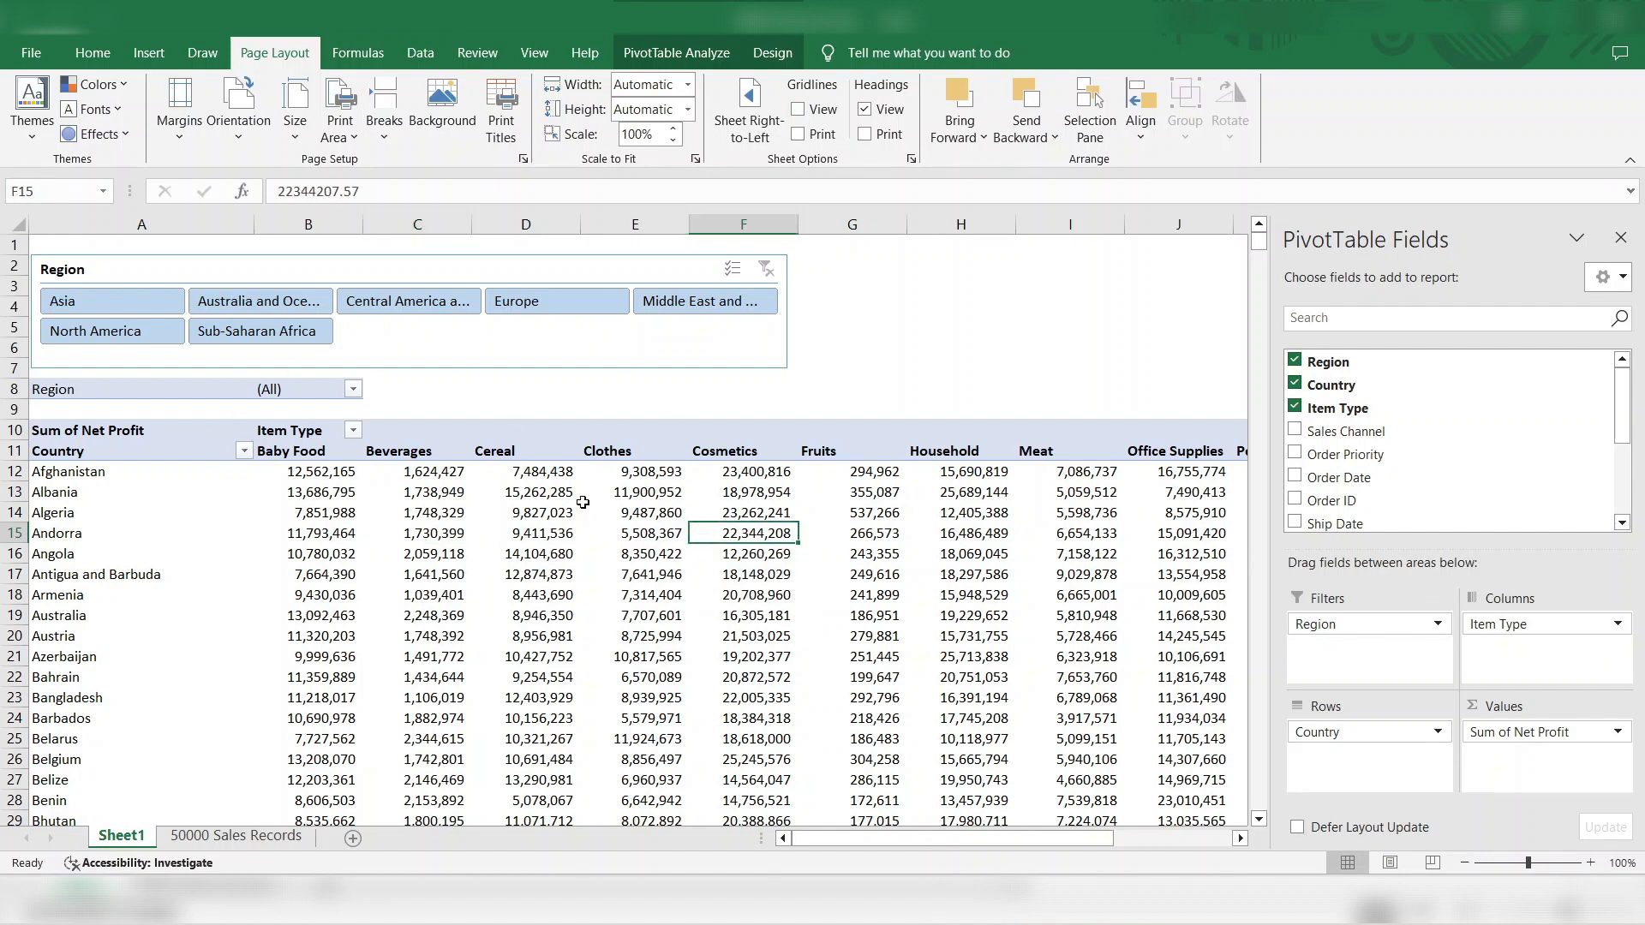
Step: Replace Item Type with Sales Channel as the PivotTable's column field
{"action": "left_click", "coordinate": [1295, 407]}
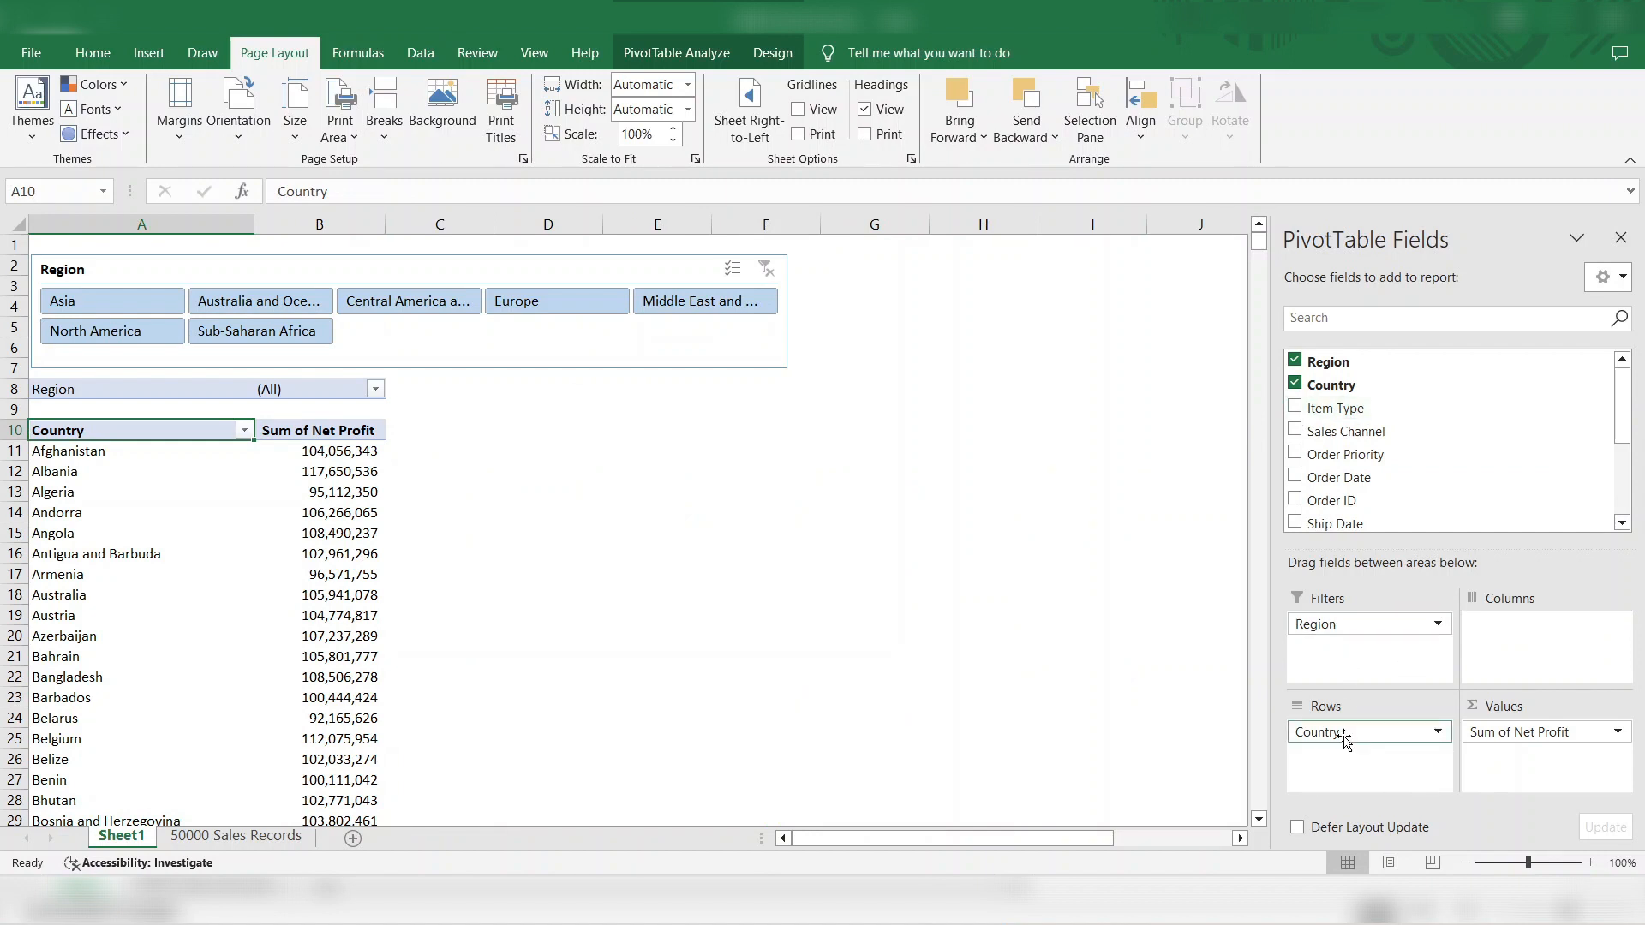
{"action": "left_click_drag", "start_coordinate": [1298, 431], "coordinate": [1512, 658]}
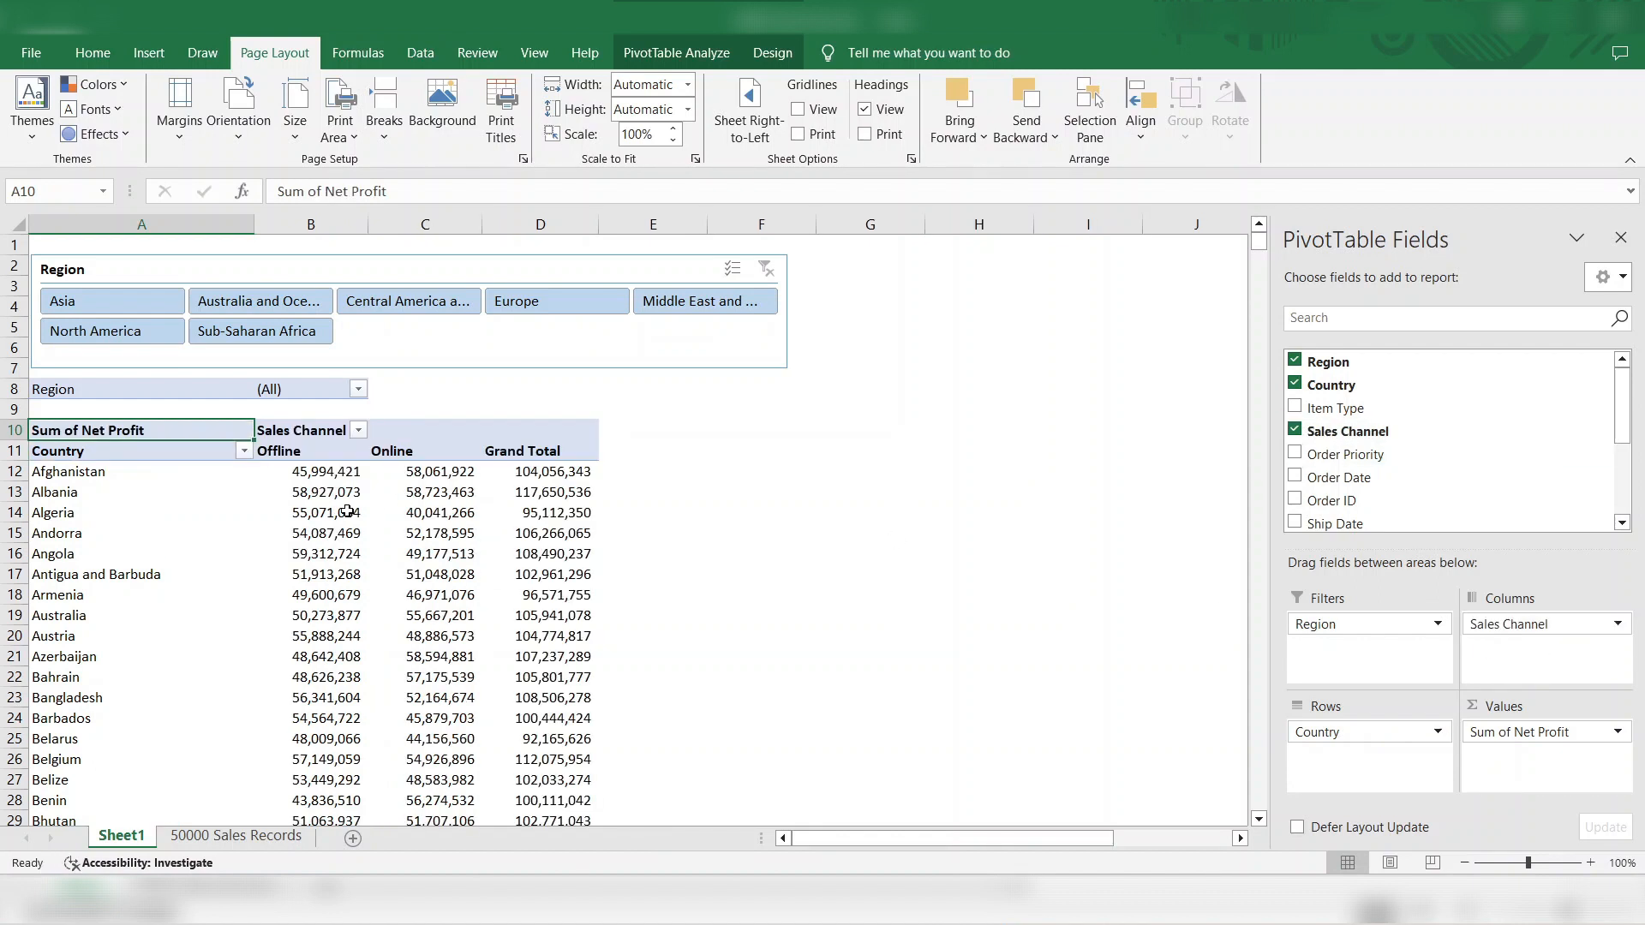
{"action": "left_click", "coordinate": [565, 536]}
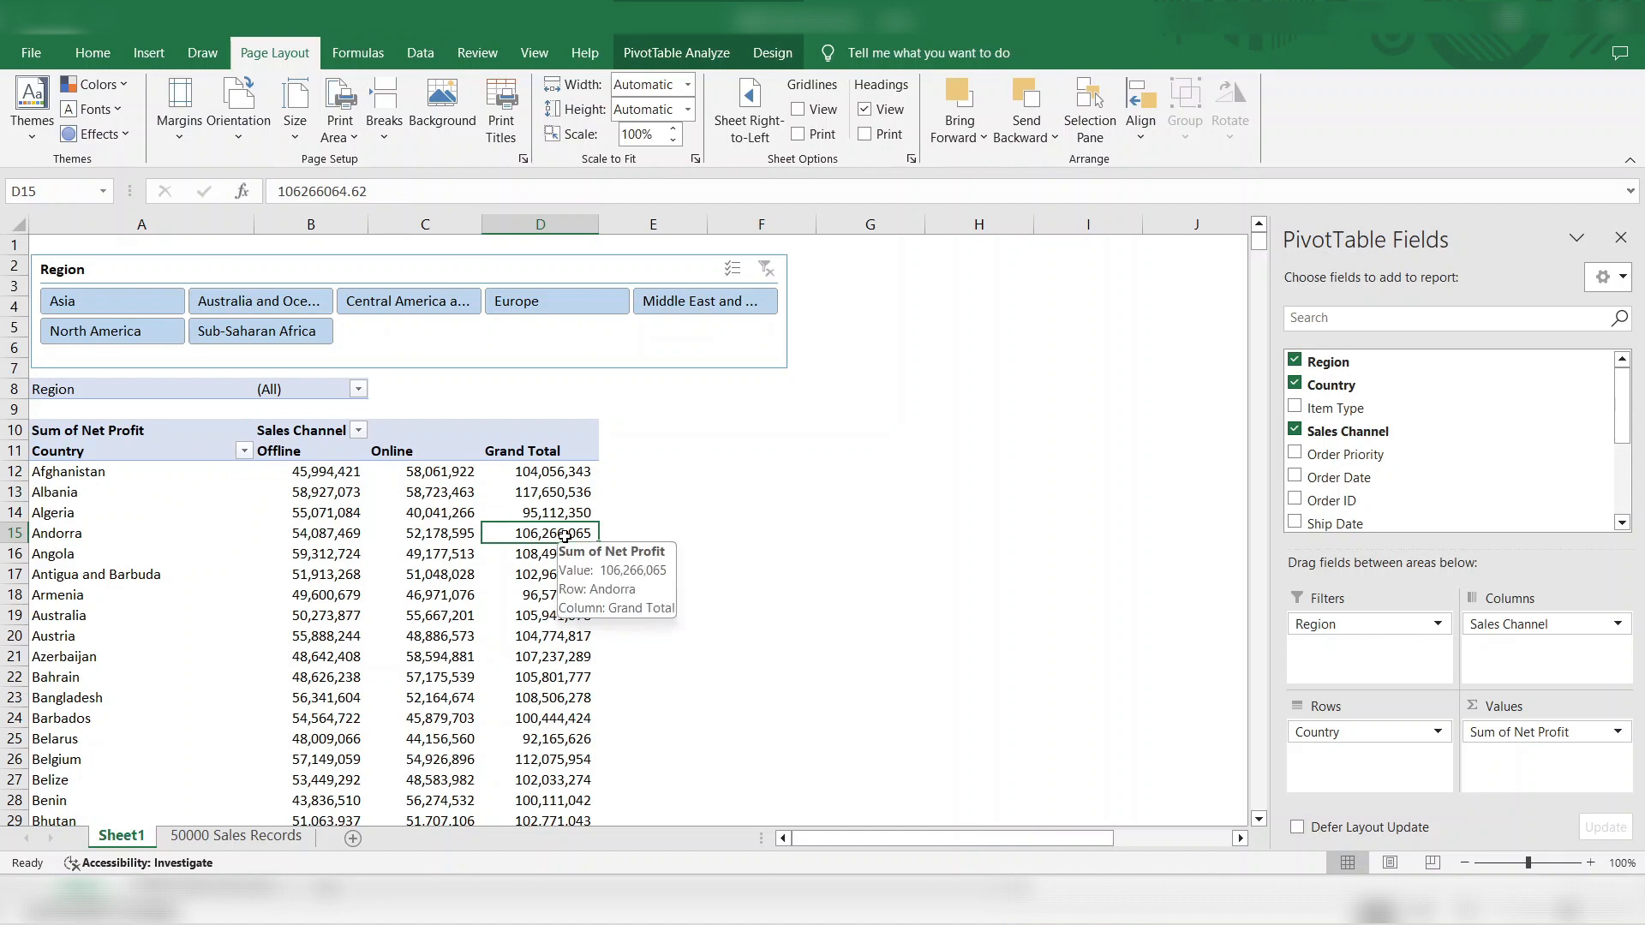
Step: Replace Country with Item Type as the PivotTable's row field
{"action": "left_click_drag", "start_coordinate": [1399, 734], "coordinate": [1010, 632]}
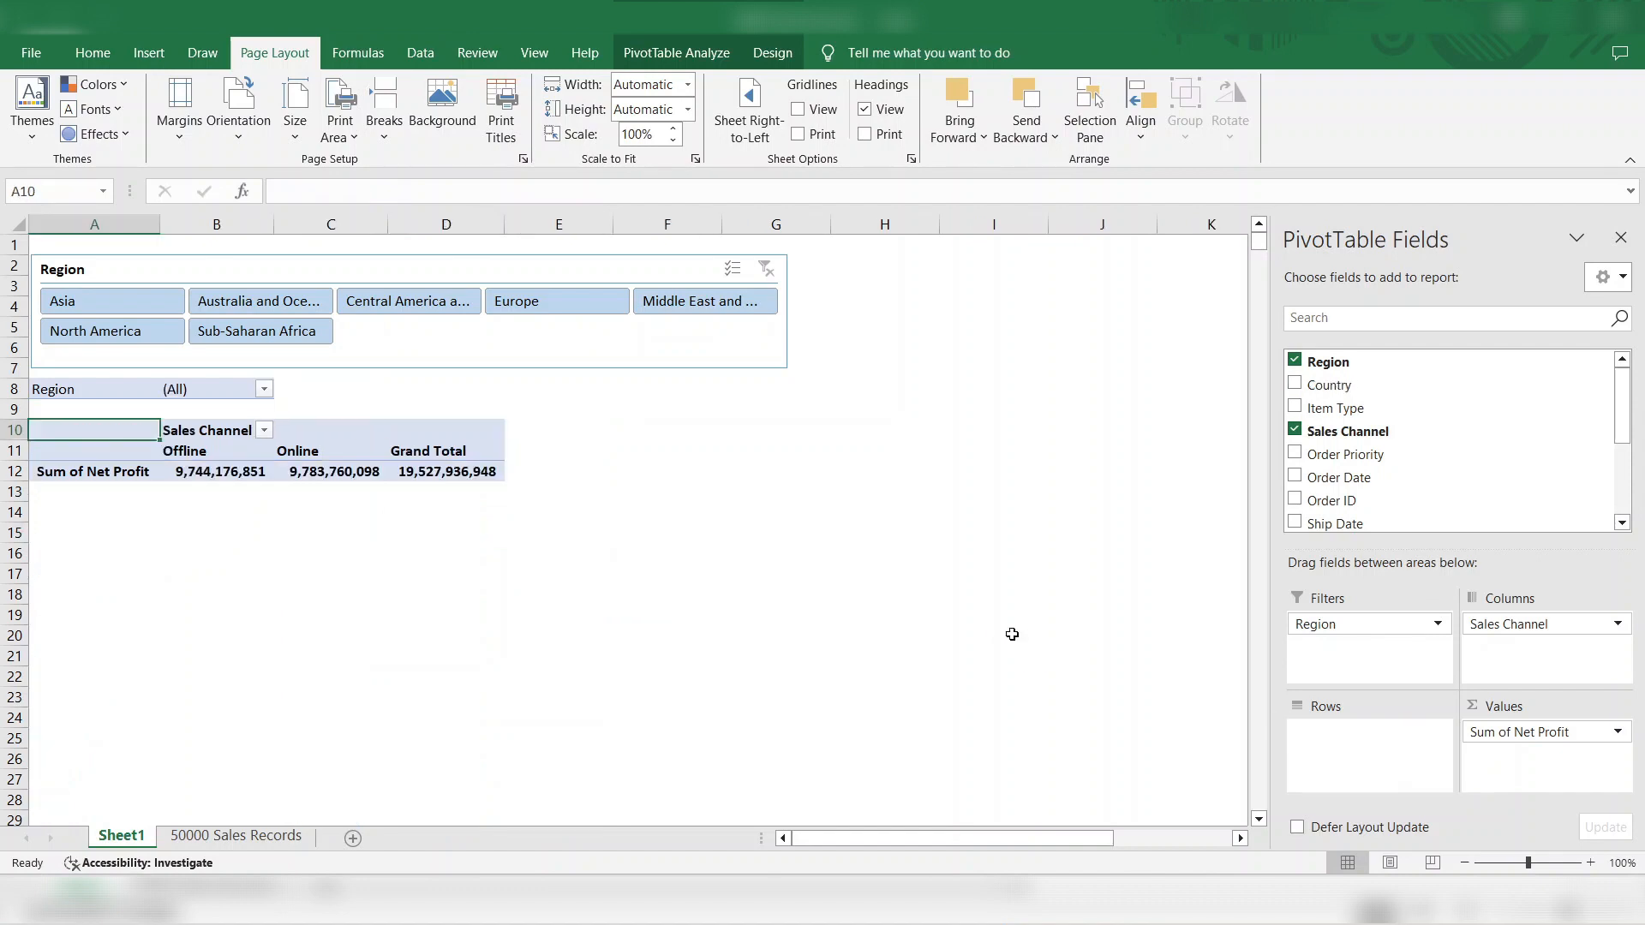
{"action": "left_click", "coordinate": [1295, 408]}
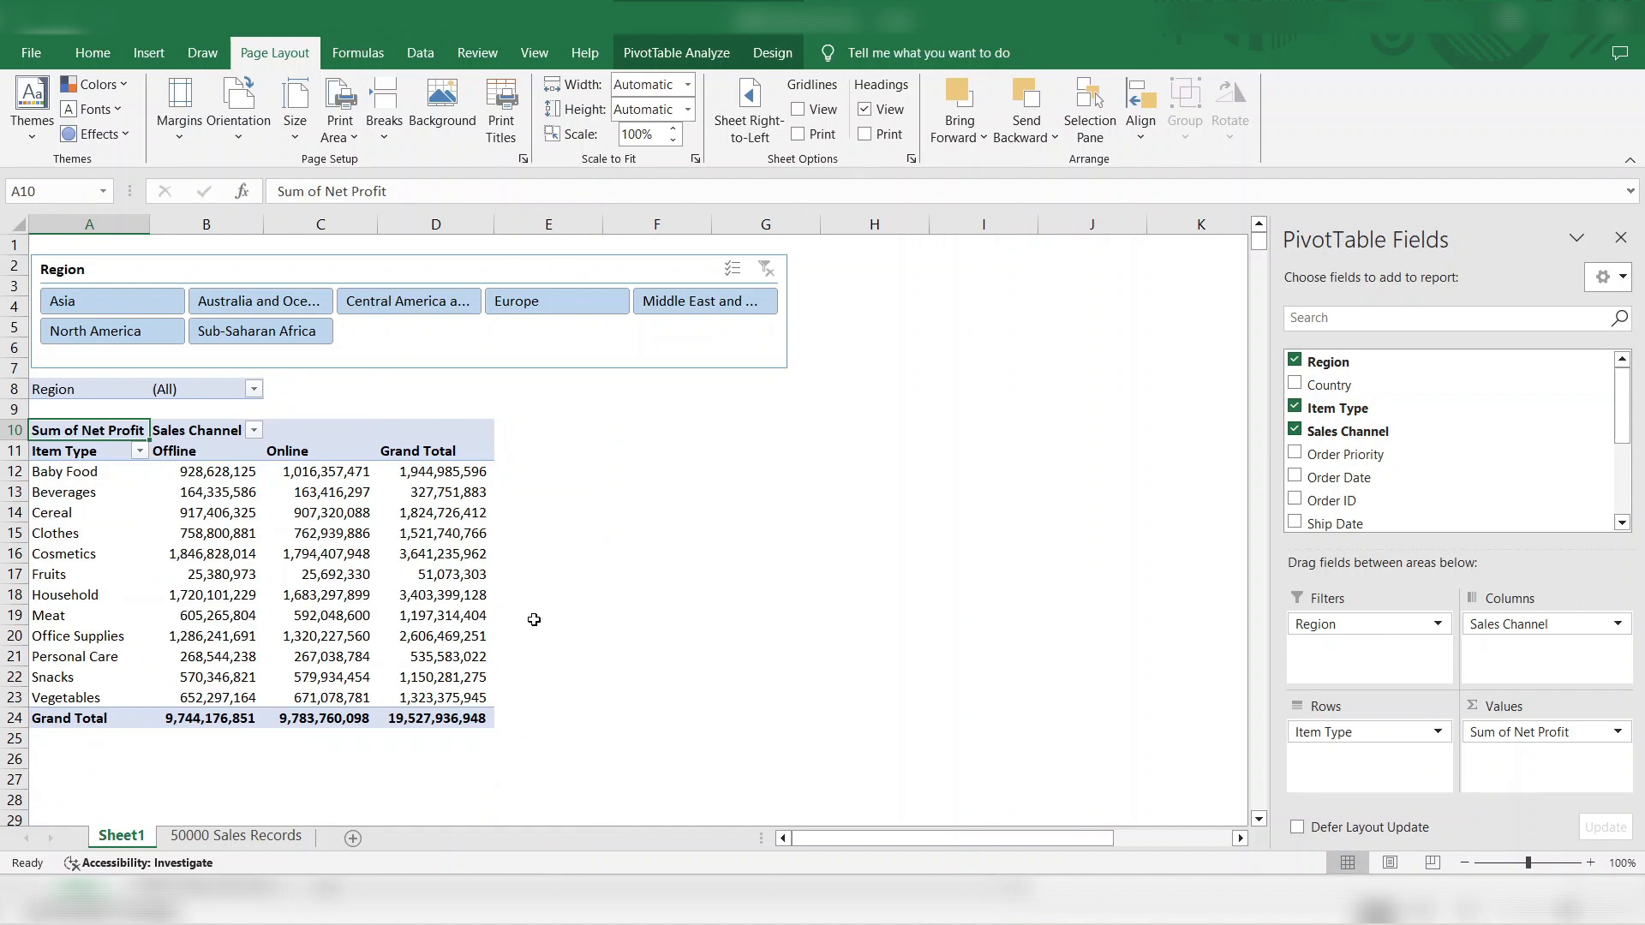
Step: Sort the item types by the Grand Total column of Net Profit from largest to smallest
{"action": "right_click", "coordinate": [453, 499]}
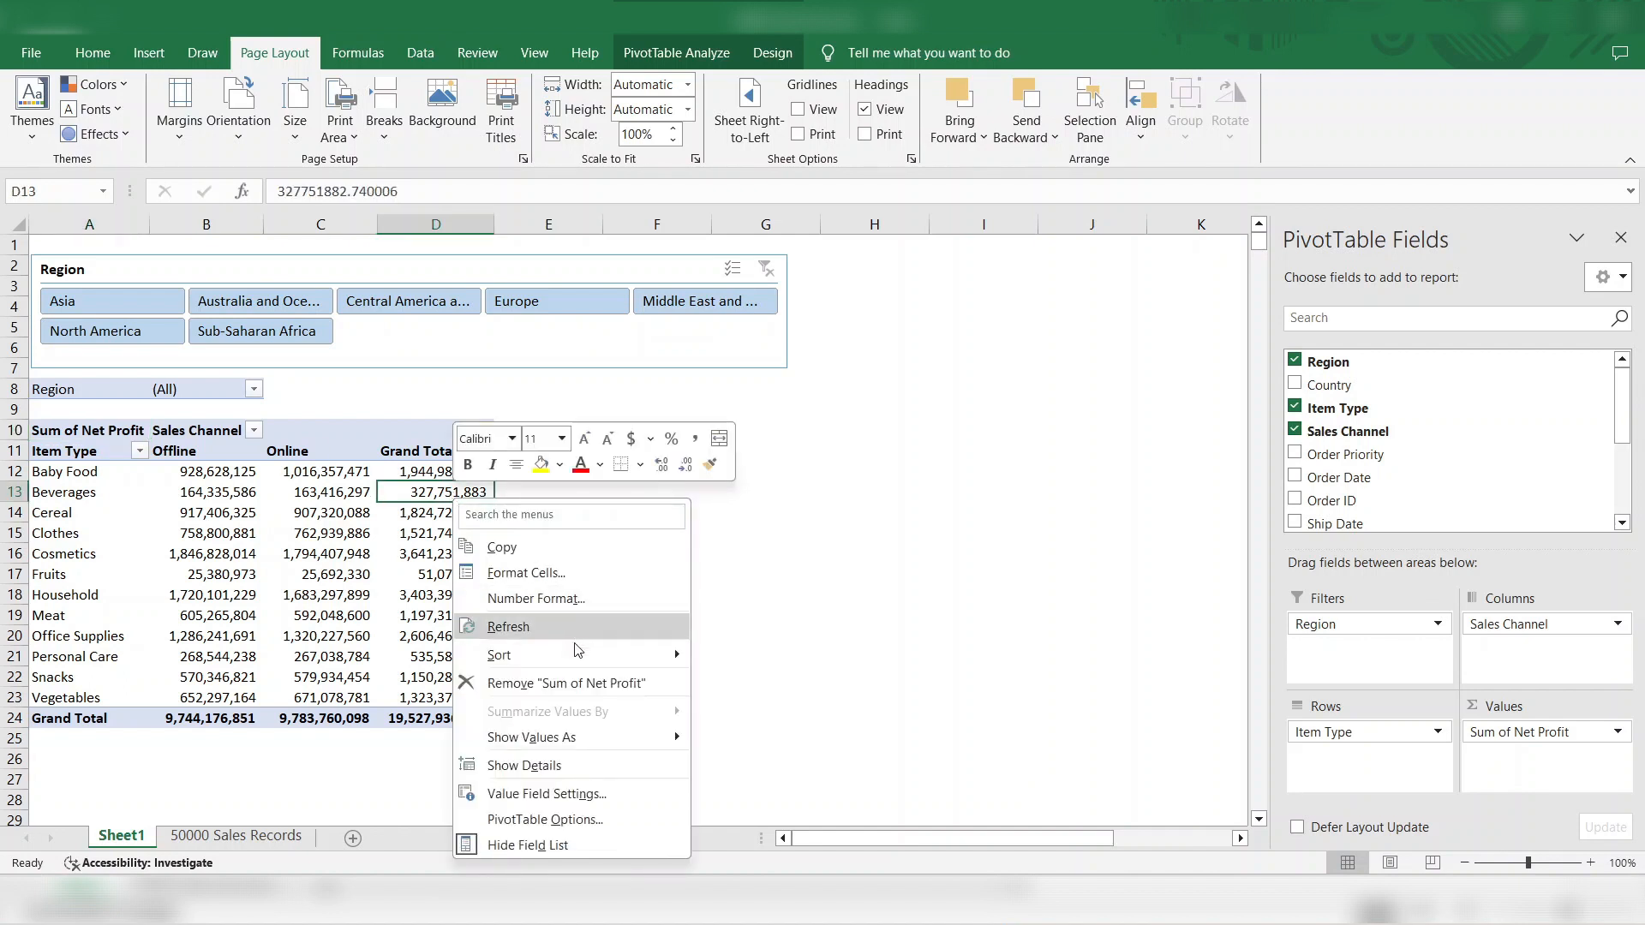
{"action": "mouse_move", "coordinate": [675, 653]}
{"action": "left_click", "coordinate": [786, 683]}
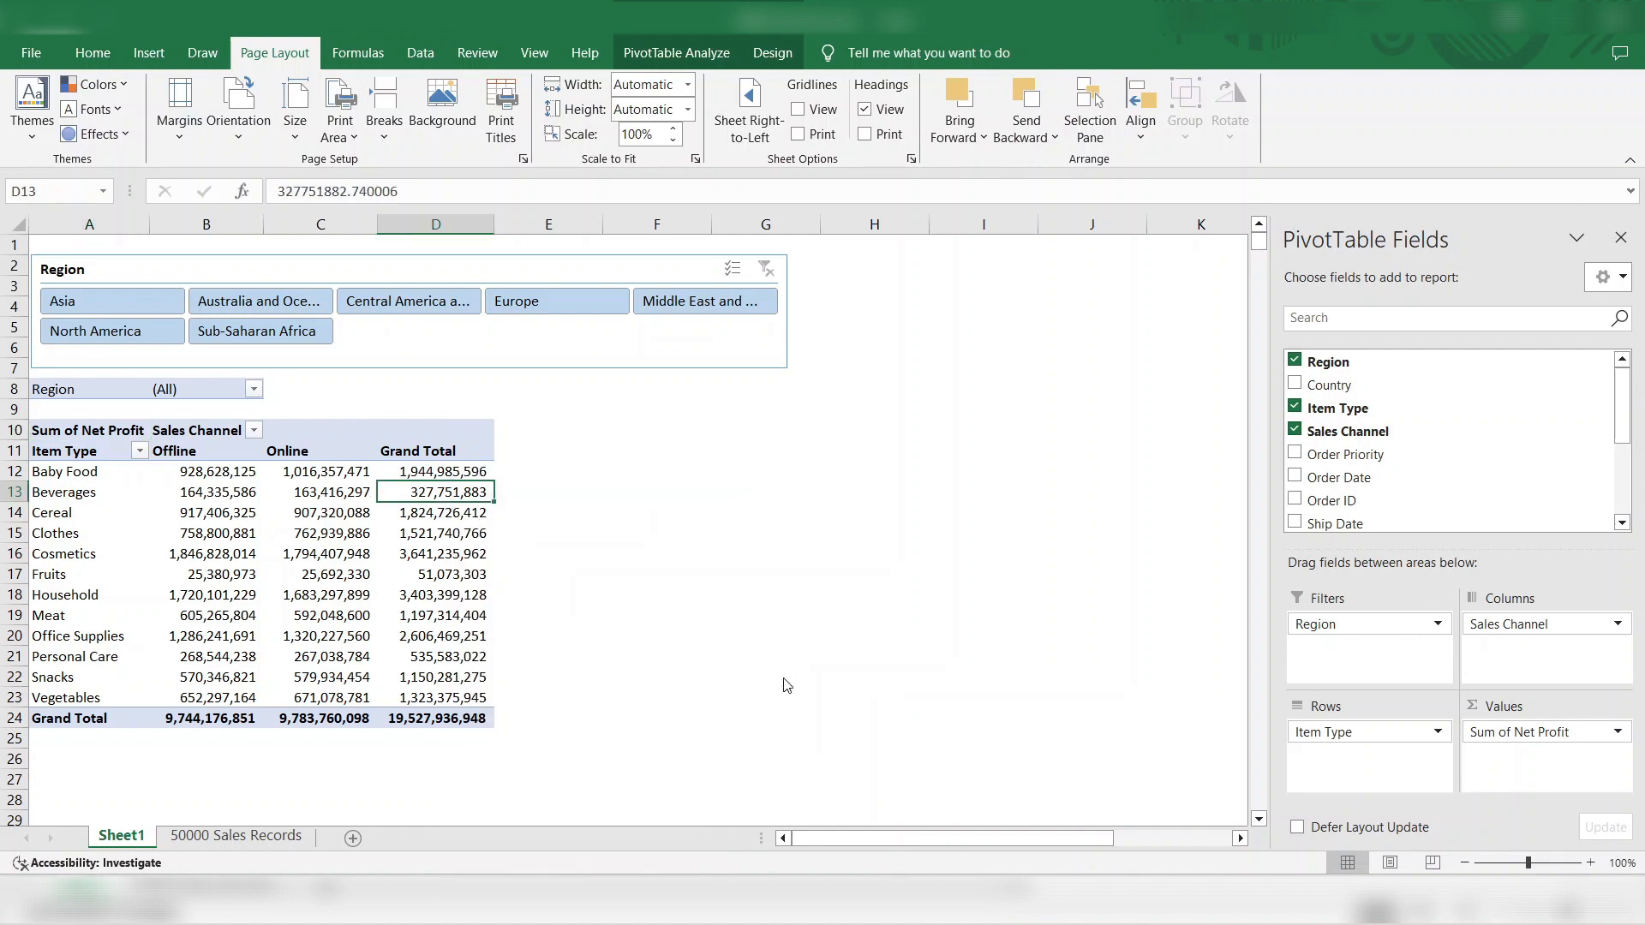
Step: Examine the sorted item types from the most profitable row down to the least profitable one
{"action": "key", "text": "Up"}
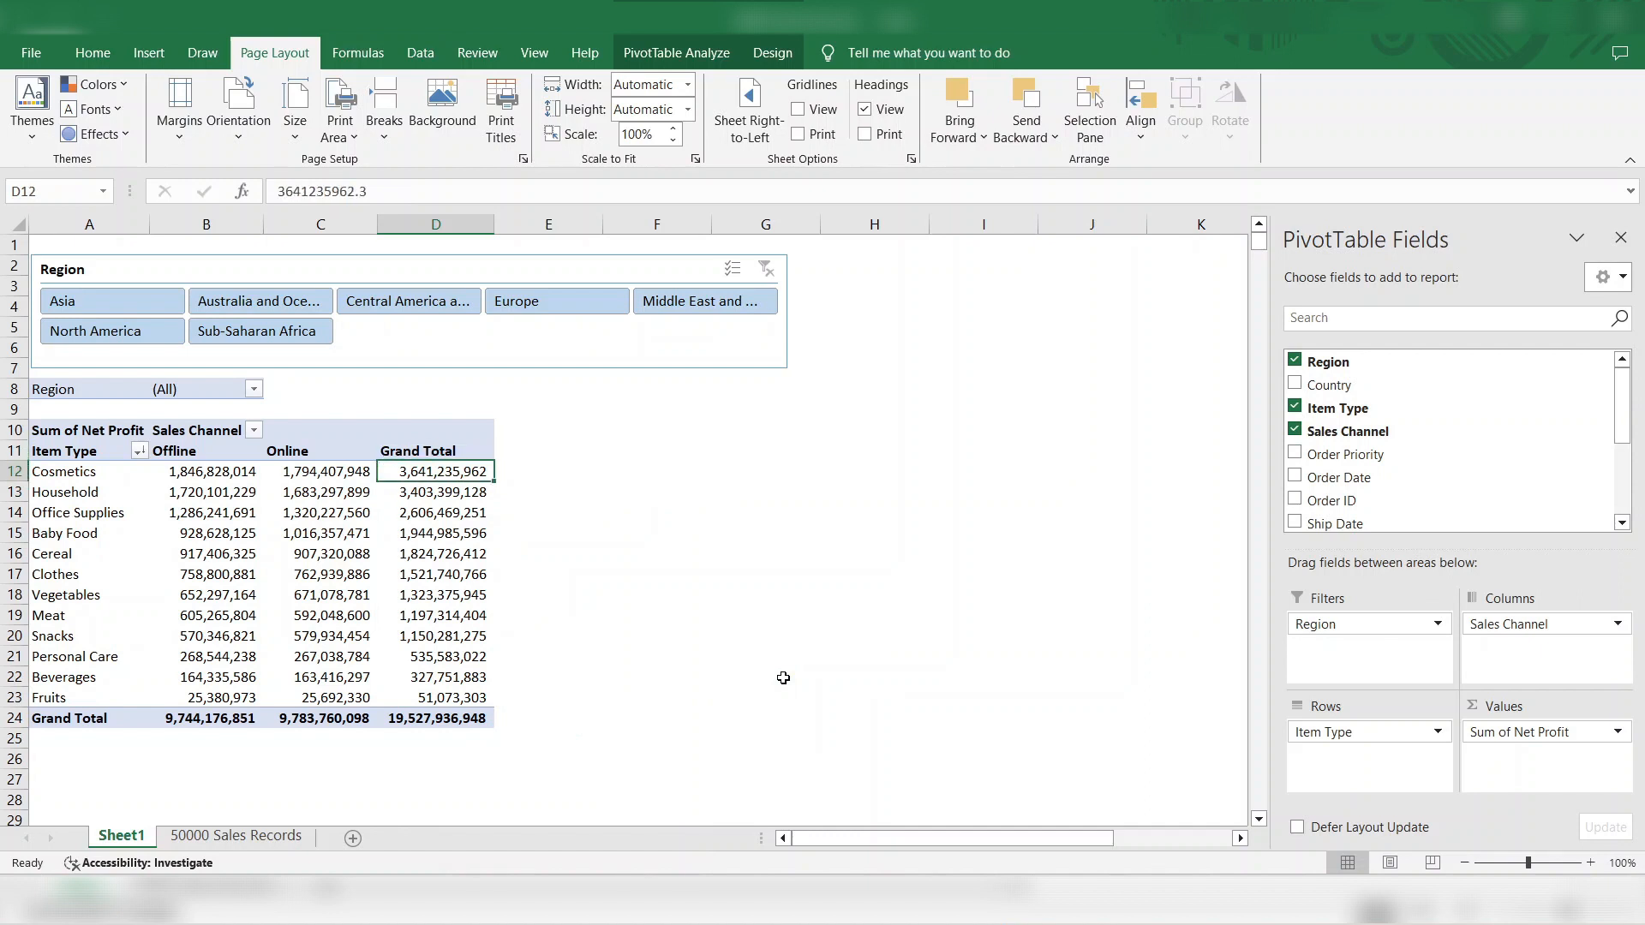
{"action": "key", "text": "Home"}
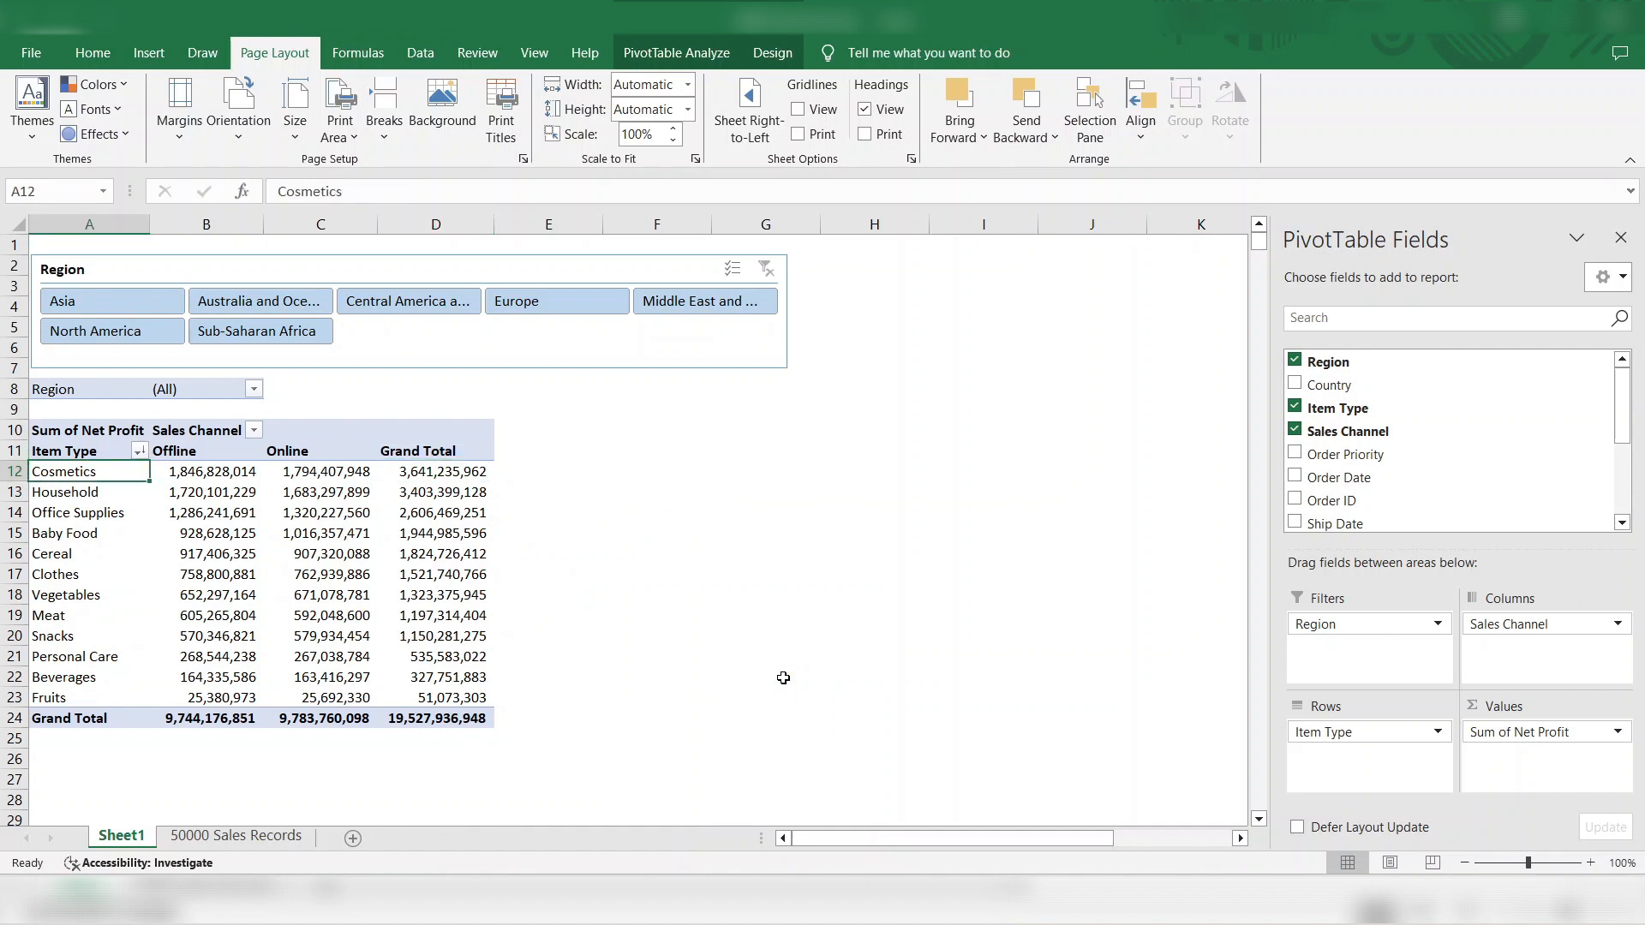
{"action": "key", "text": "Down"}
{"action": "key", "text": "Down"}
{"action": "key", "text": "Down"}
{"action": "key", "text": "ctrl+Down"}
{"action": "key", "text": "Up"}
{"action": "key", "text": "Right"}
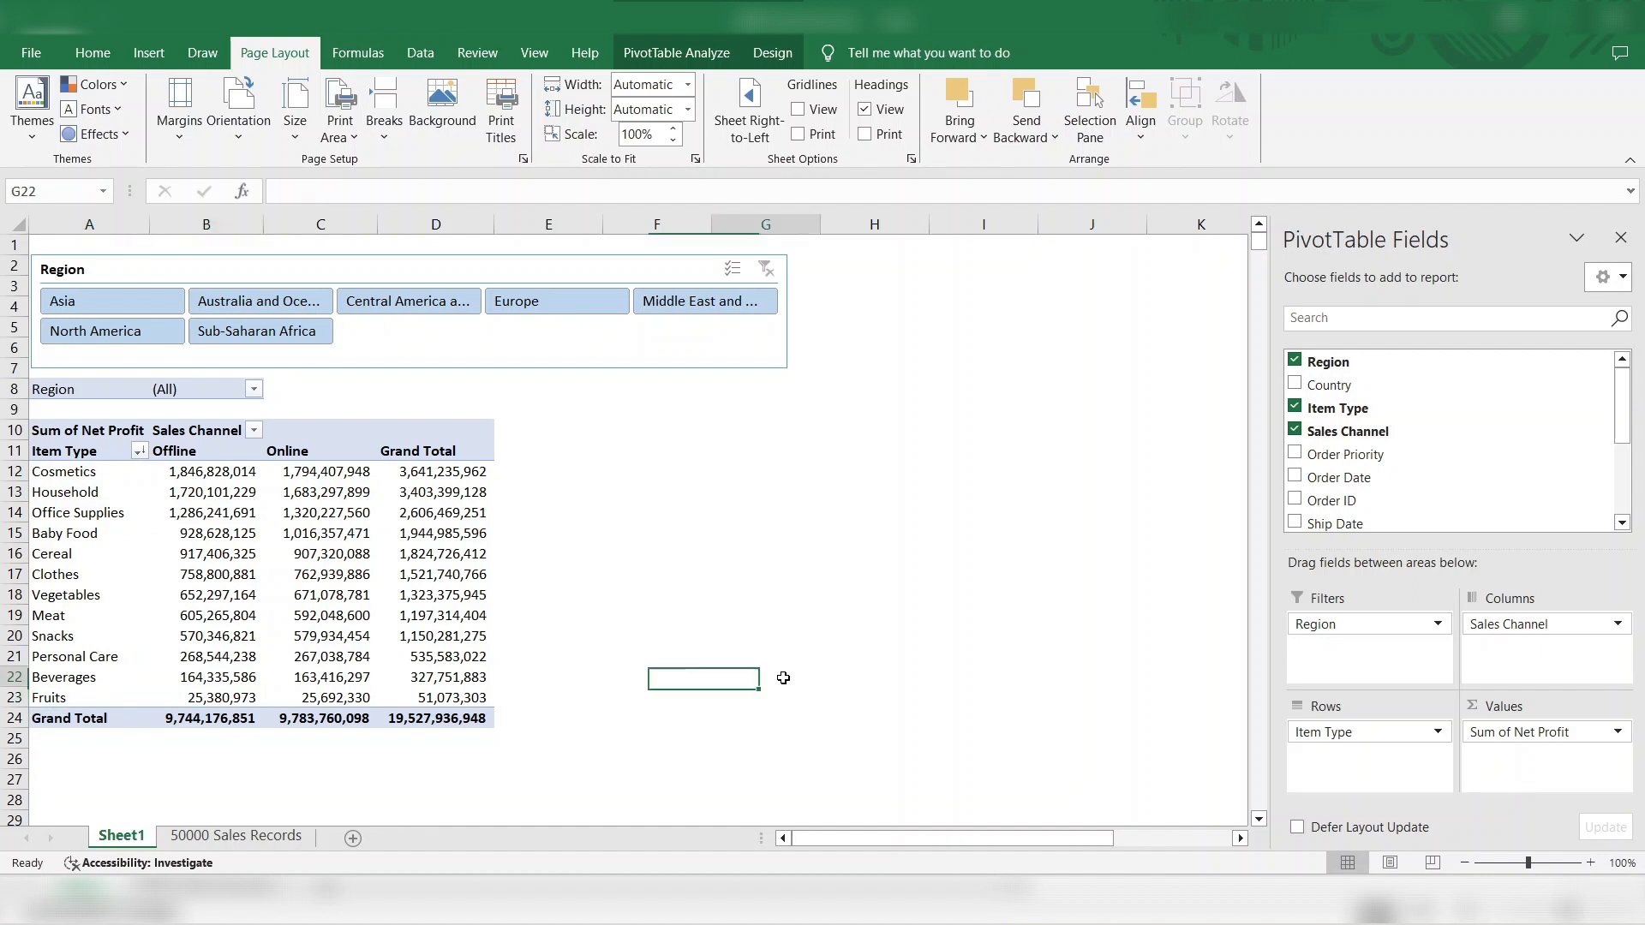
{"action": "left_click", "coordinate": [784, 678]}
{"action": "left_click", "coordinate": [778, 403]}
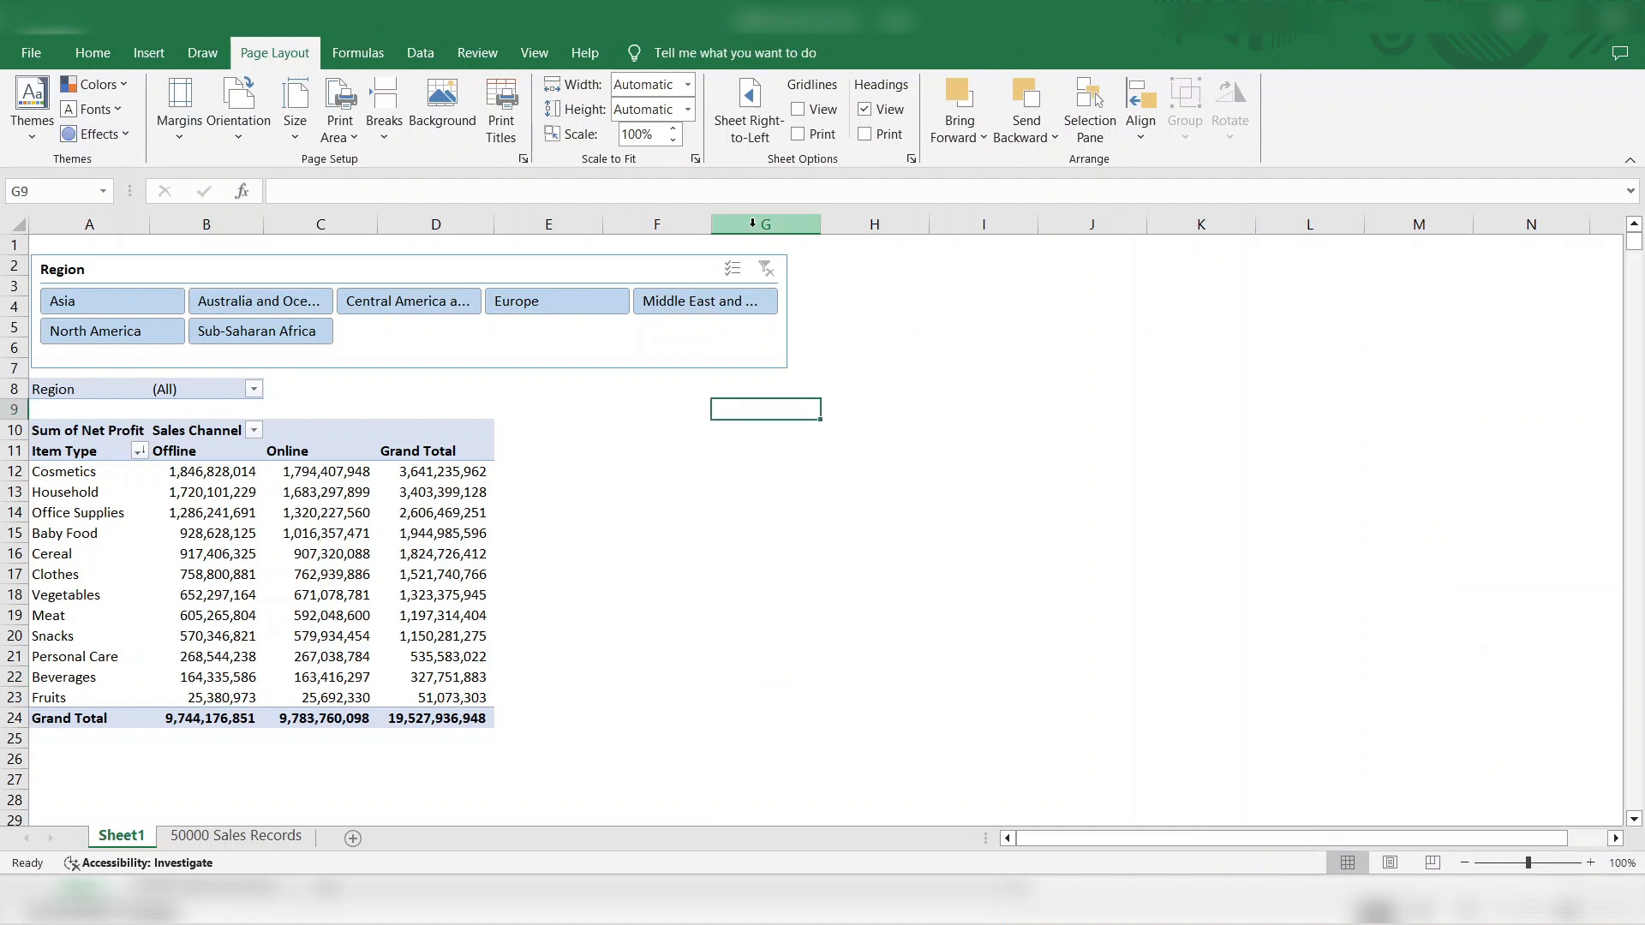
Step: Insert an Order Date timeline for the PivotTable and move it so its upper corner sits near cell I6
{"action": "left_click", "coordinate": [347, 529]}
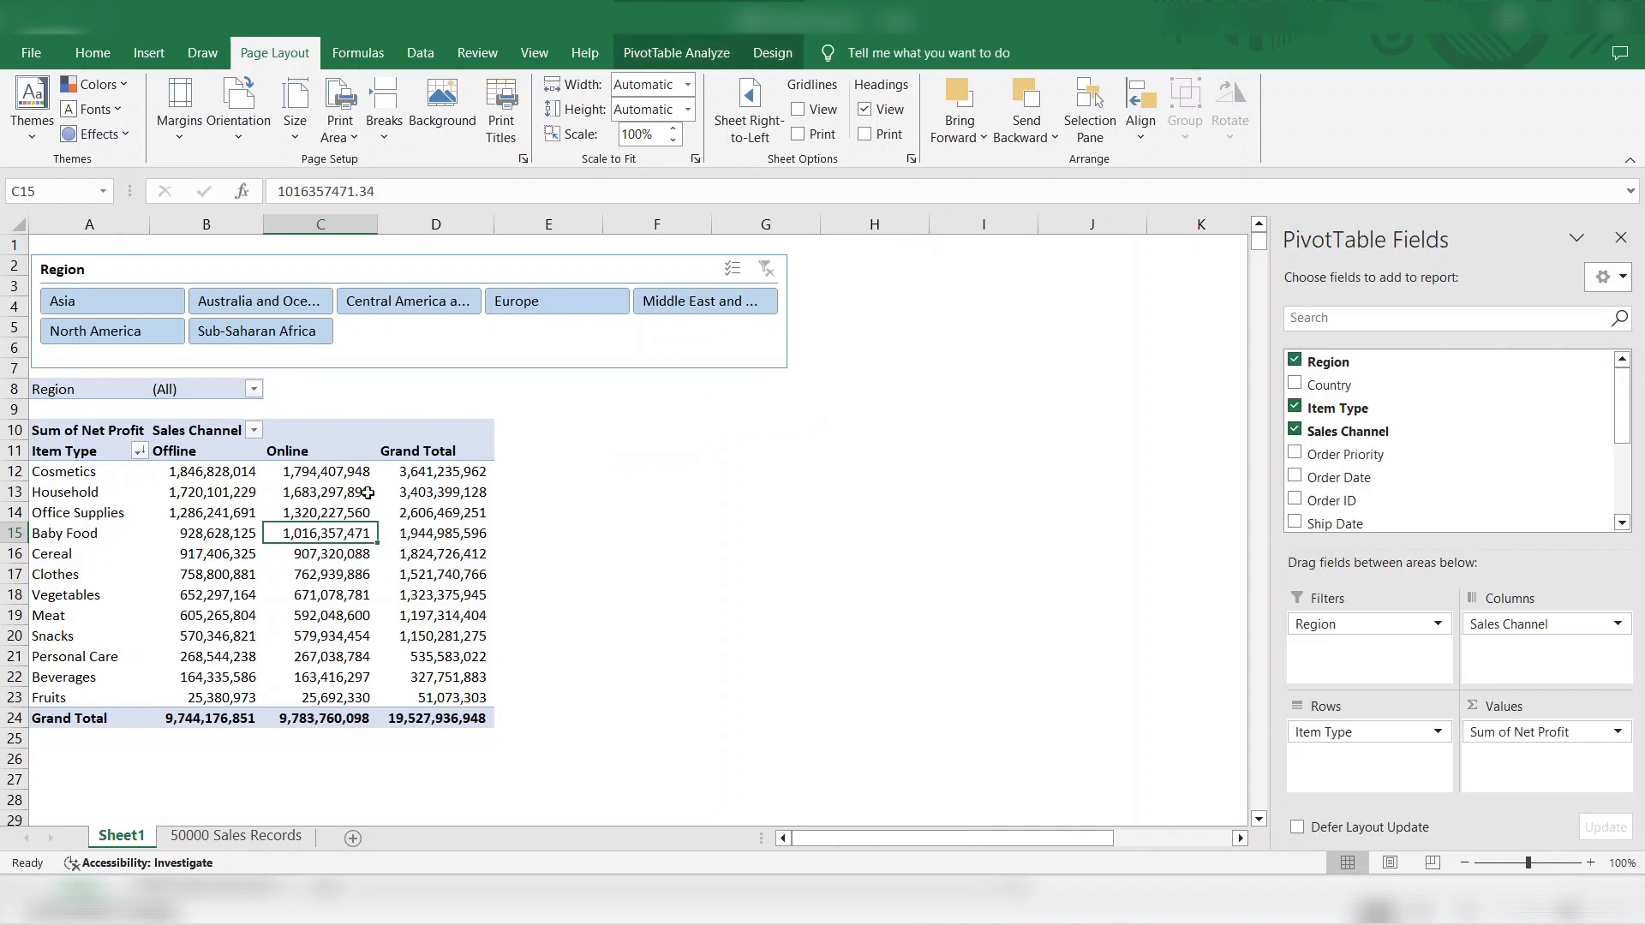
{"action": "left_click", "coordinate": [690, 53]}
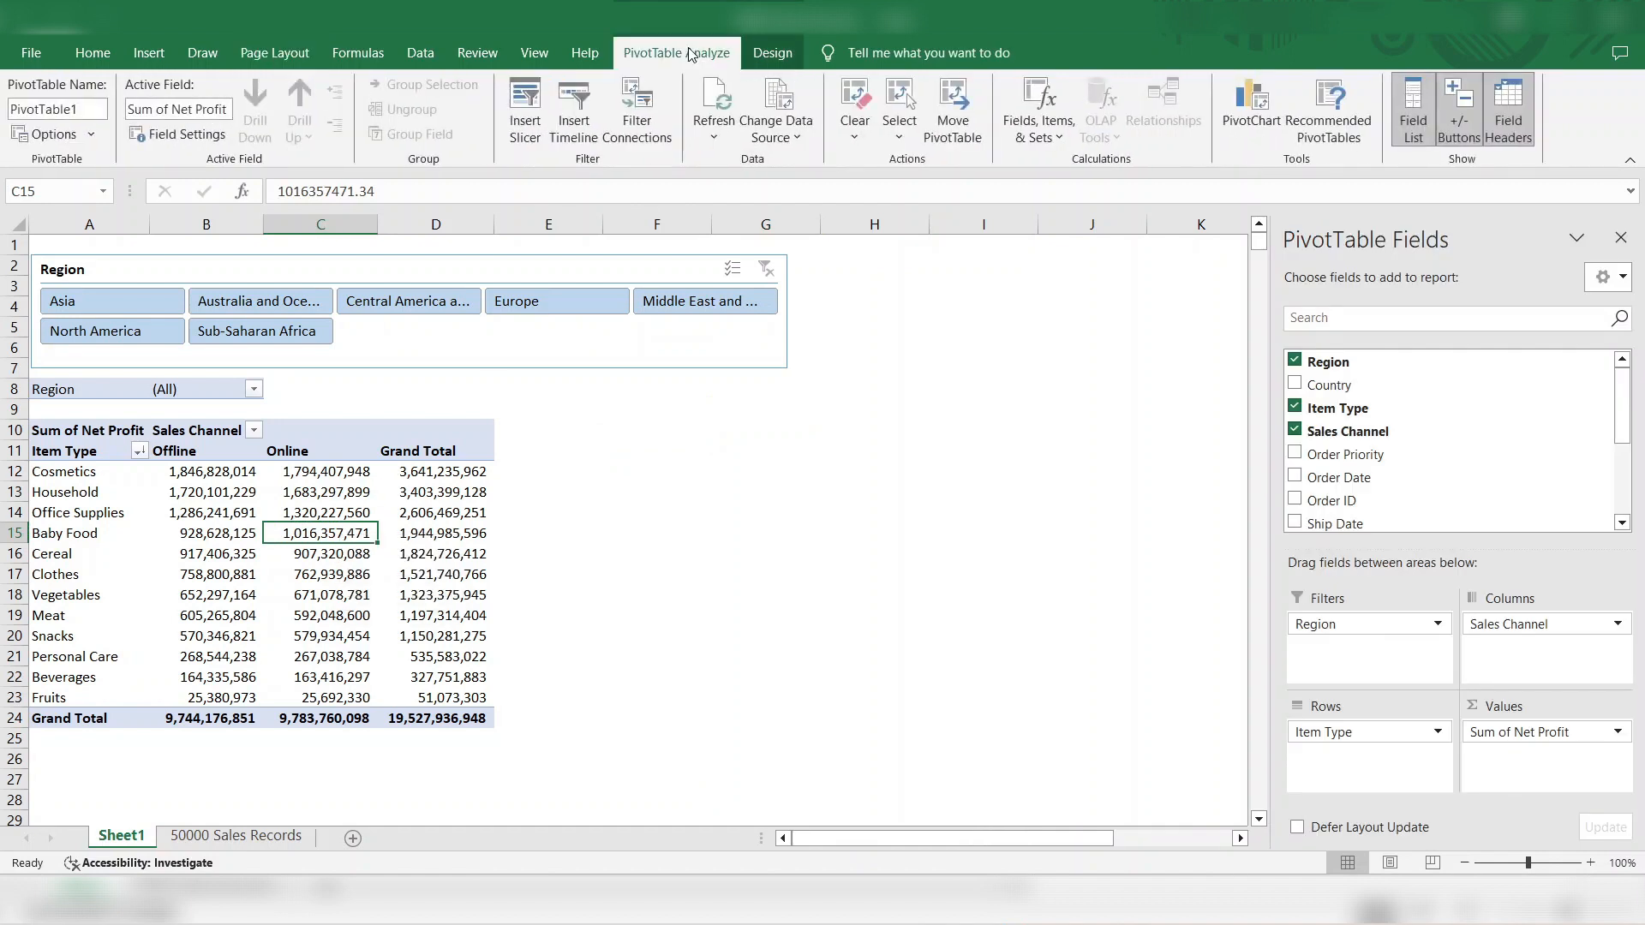
{"action": "left_click", "coordinate": [569, 109]}
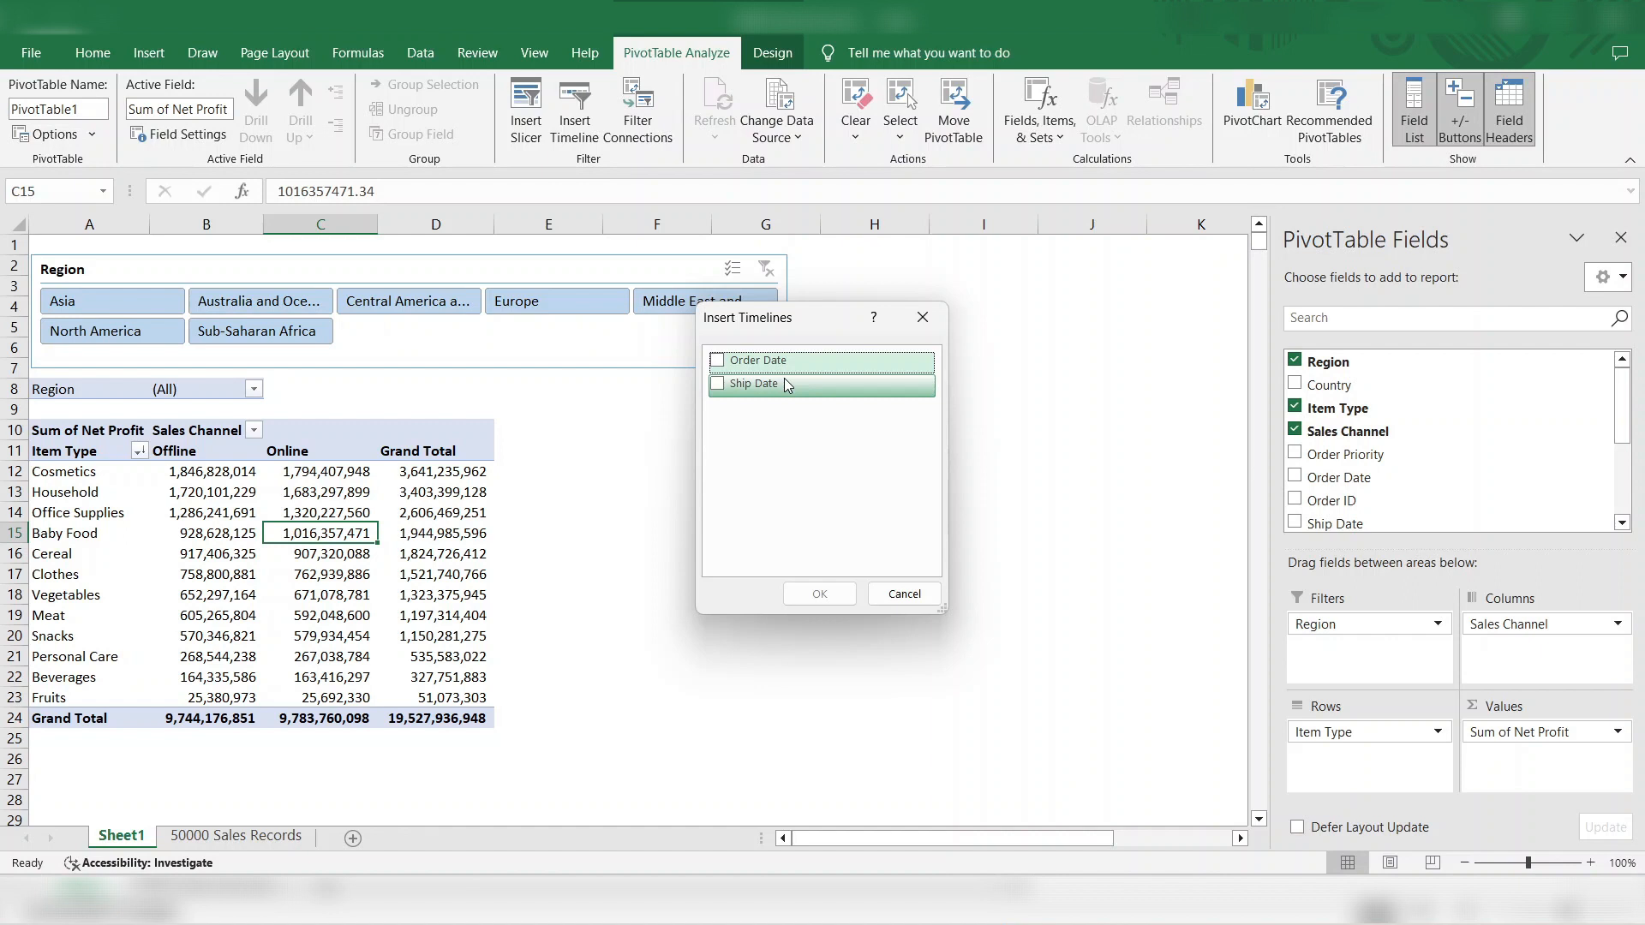
{"action": "left_click", "coordinate": [718, 361]}
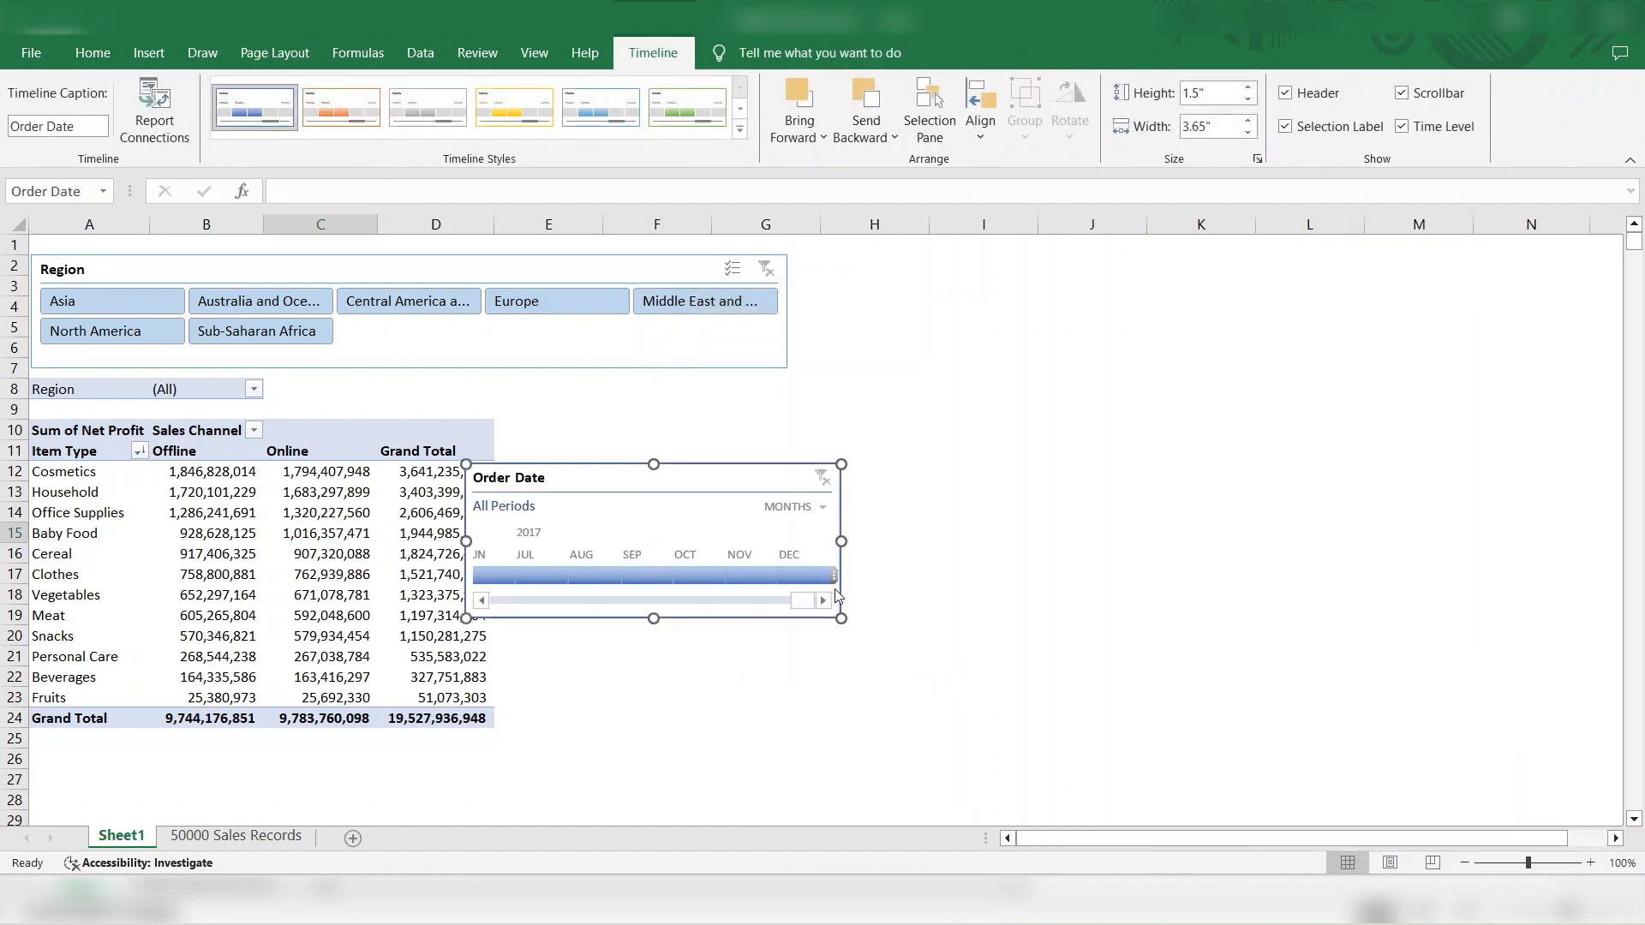
{"action": "left_click_drag", "start_coordinate": [799, 458], "coordinate": [1177, 371]}
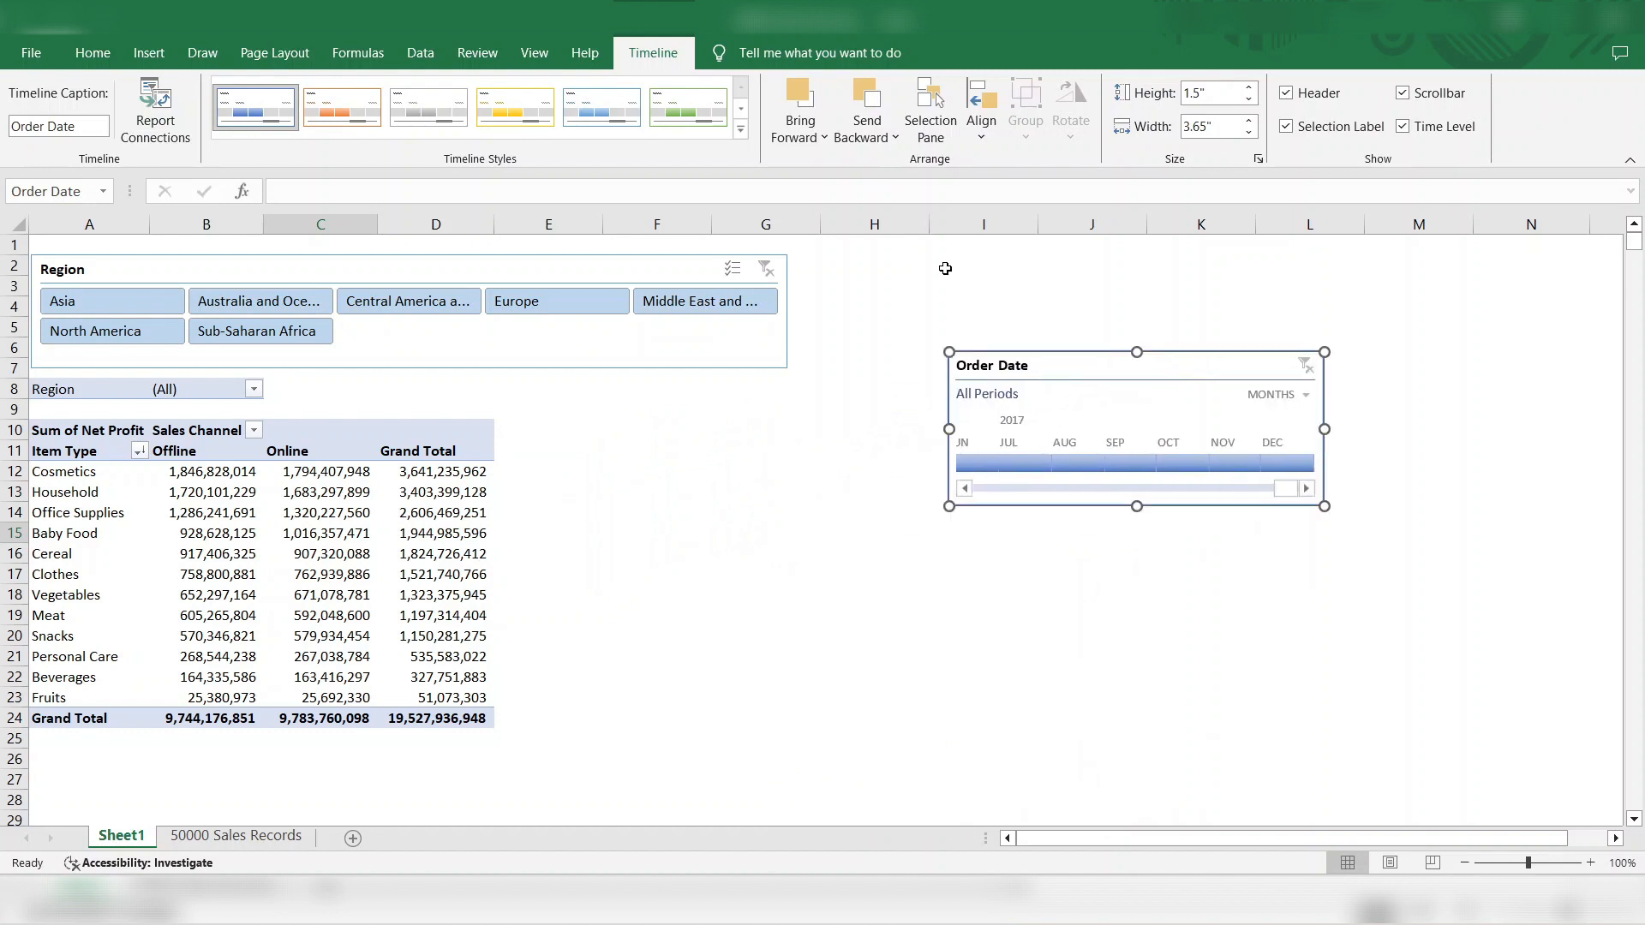
Step: Insert six blank rows at row 2 above the Region slicer and the PivotTable
{"action": "left_click", "coordinate": [946, 267]}
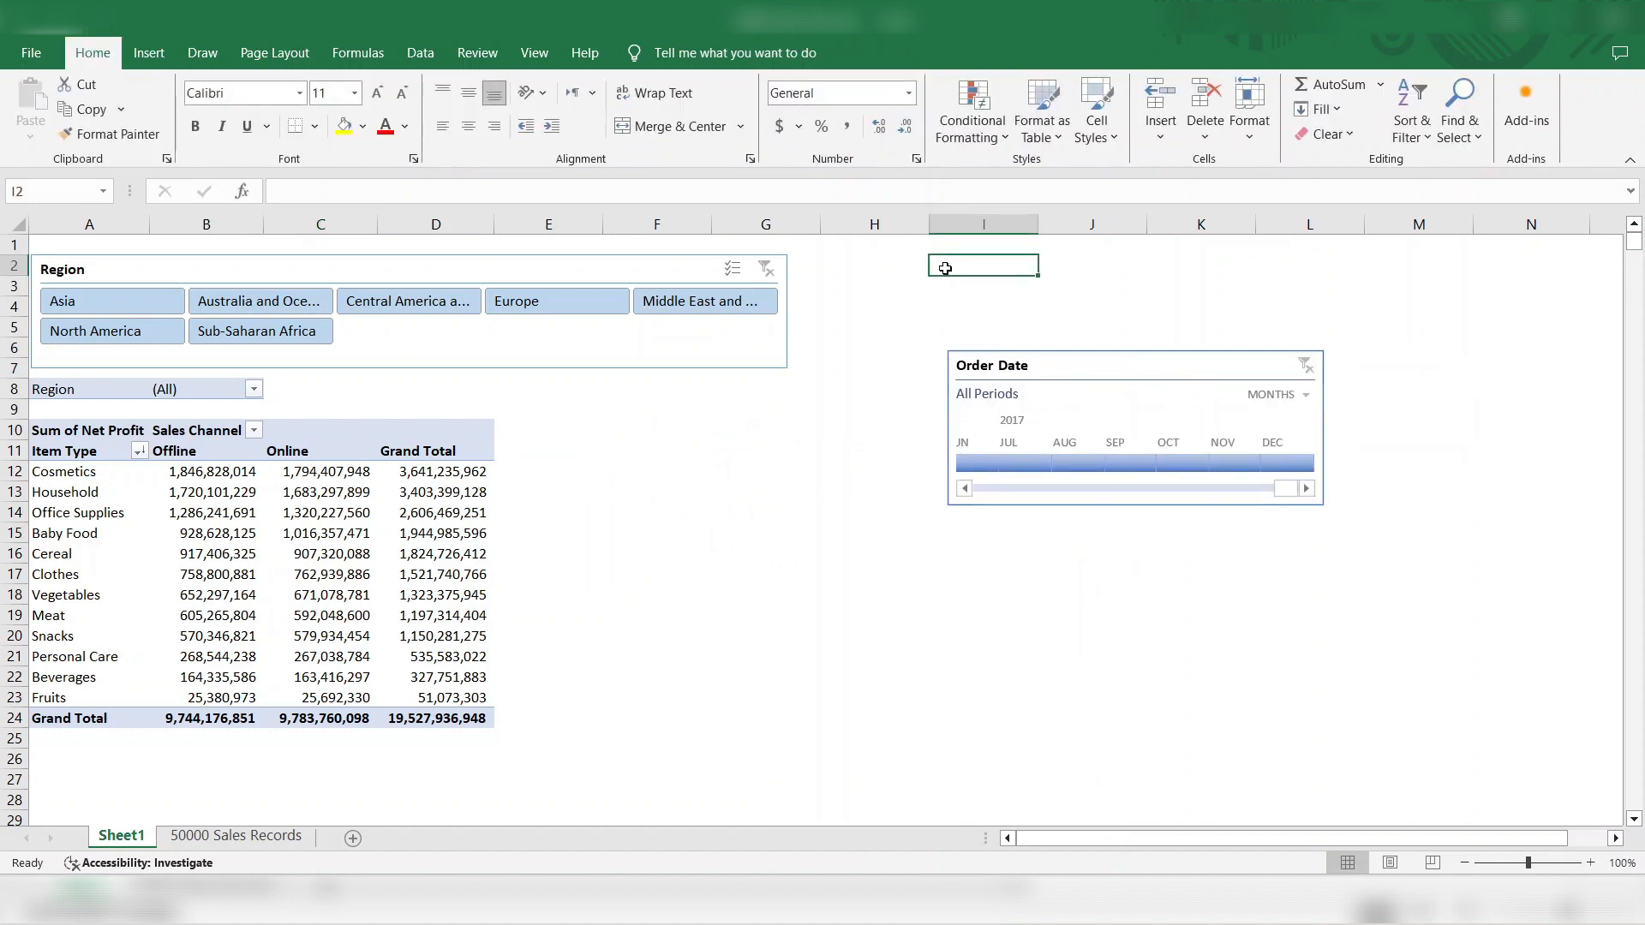
{"action": "key", "text": "shift+space"}
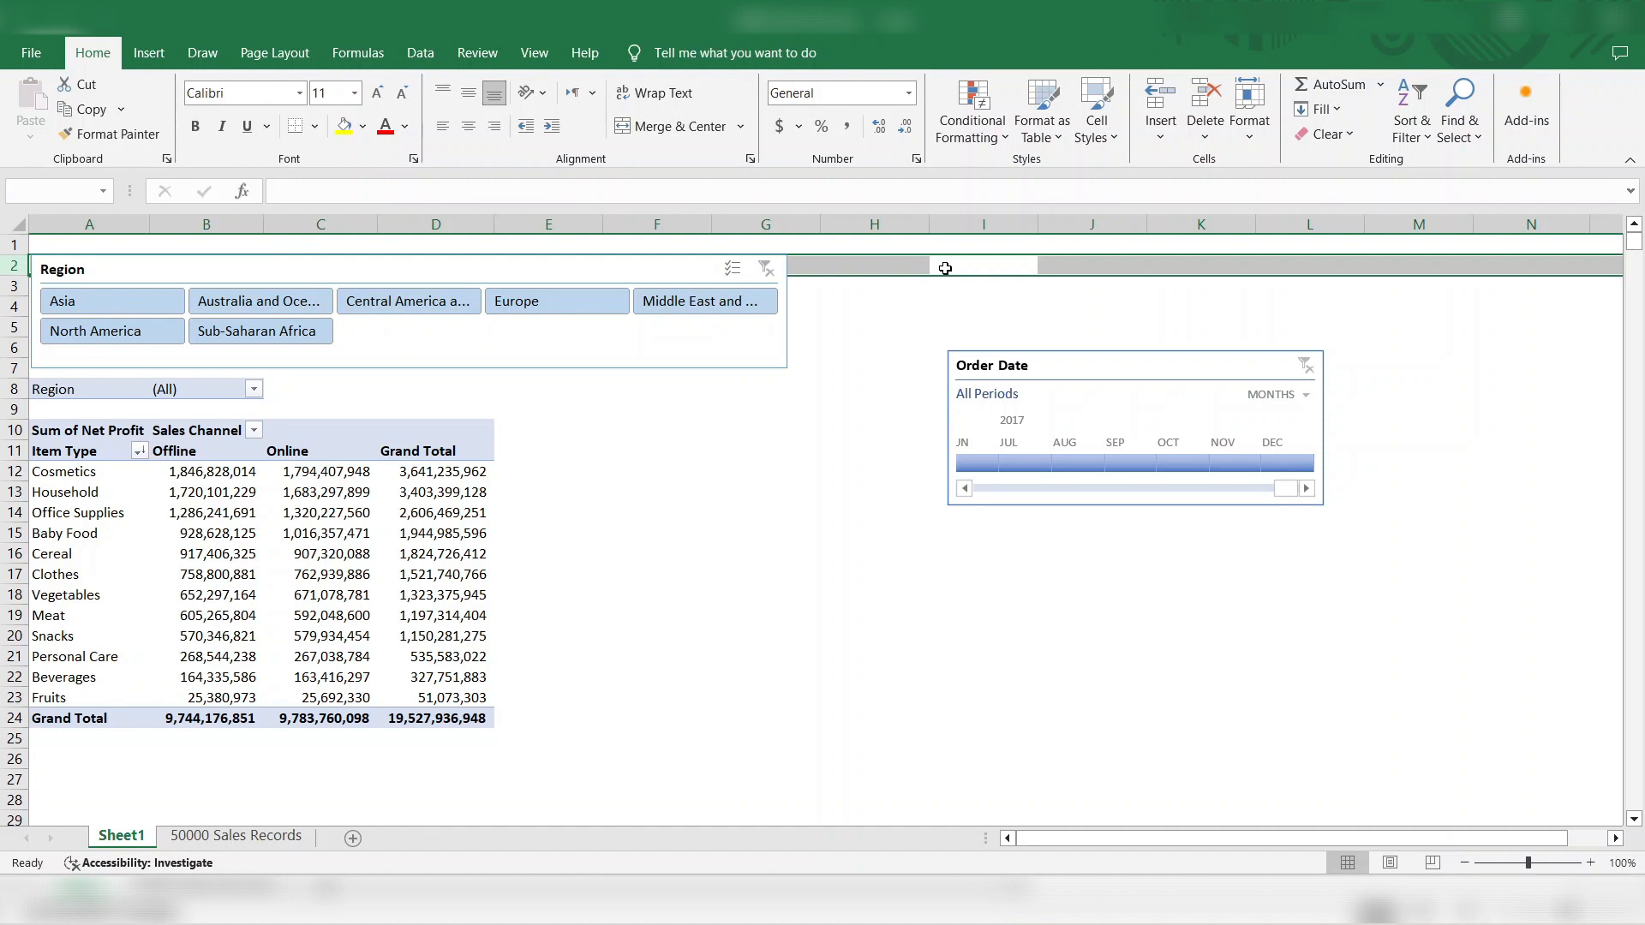
{"action": "key", "text": "ctrl+shift+plus"}
{"action": "key", "text": "ctrl+shift+plus"}
{"action": "key", "text": "ctrl+shift+plus"}
{"action": "key", "text": "ctrl+shift+plus"}
{"action": "key", "text": "ctrl+shift+plus"}
{"action": "key", "text": "ctrl+shift+plus"}
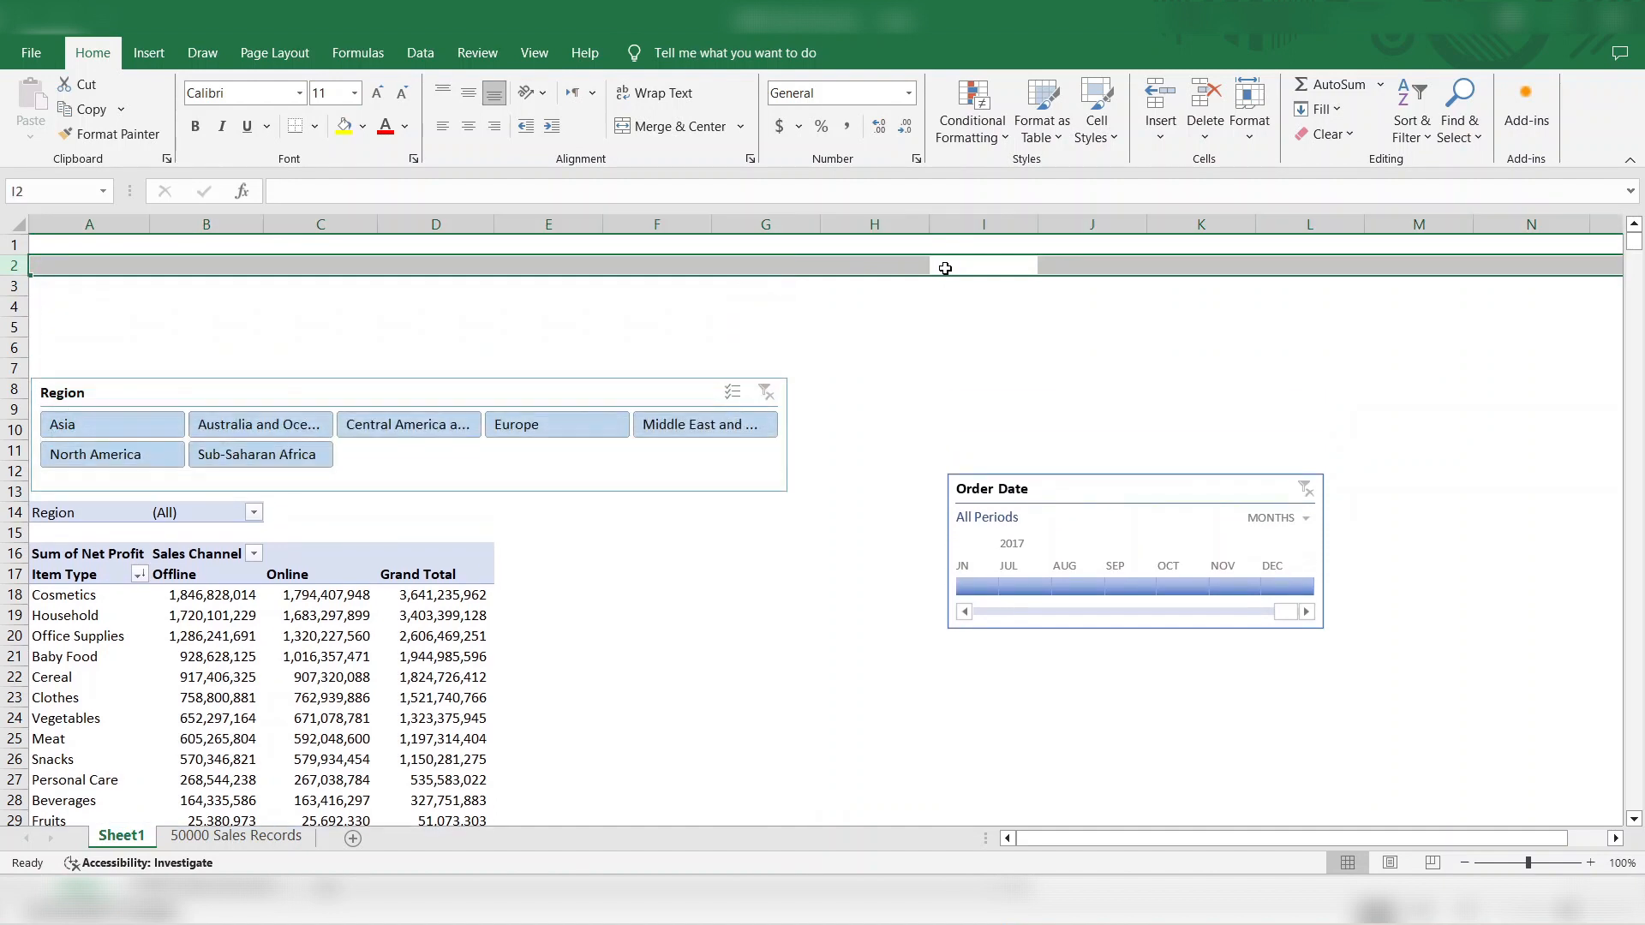
Step: Move the Order Date timeline to cell A2, widen it through column G, and place the Region slicer beside it from cell H2
{"action": "left_click_drag", "start_coordinate": [1122, 484], "coordinate": [211, 259]}
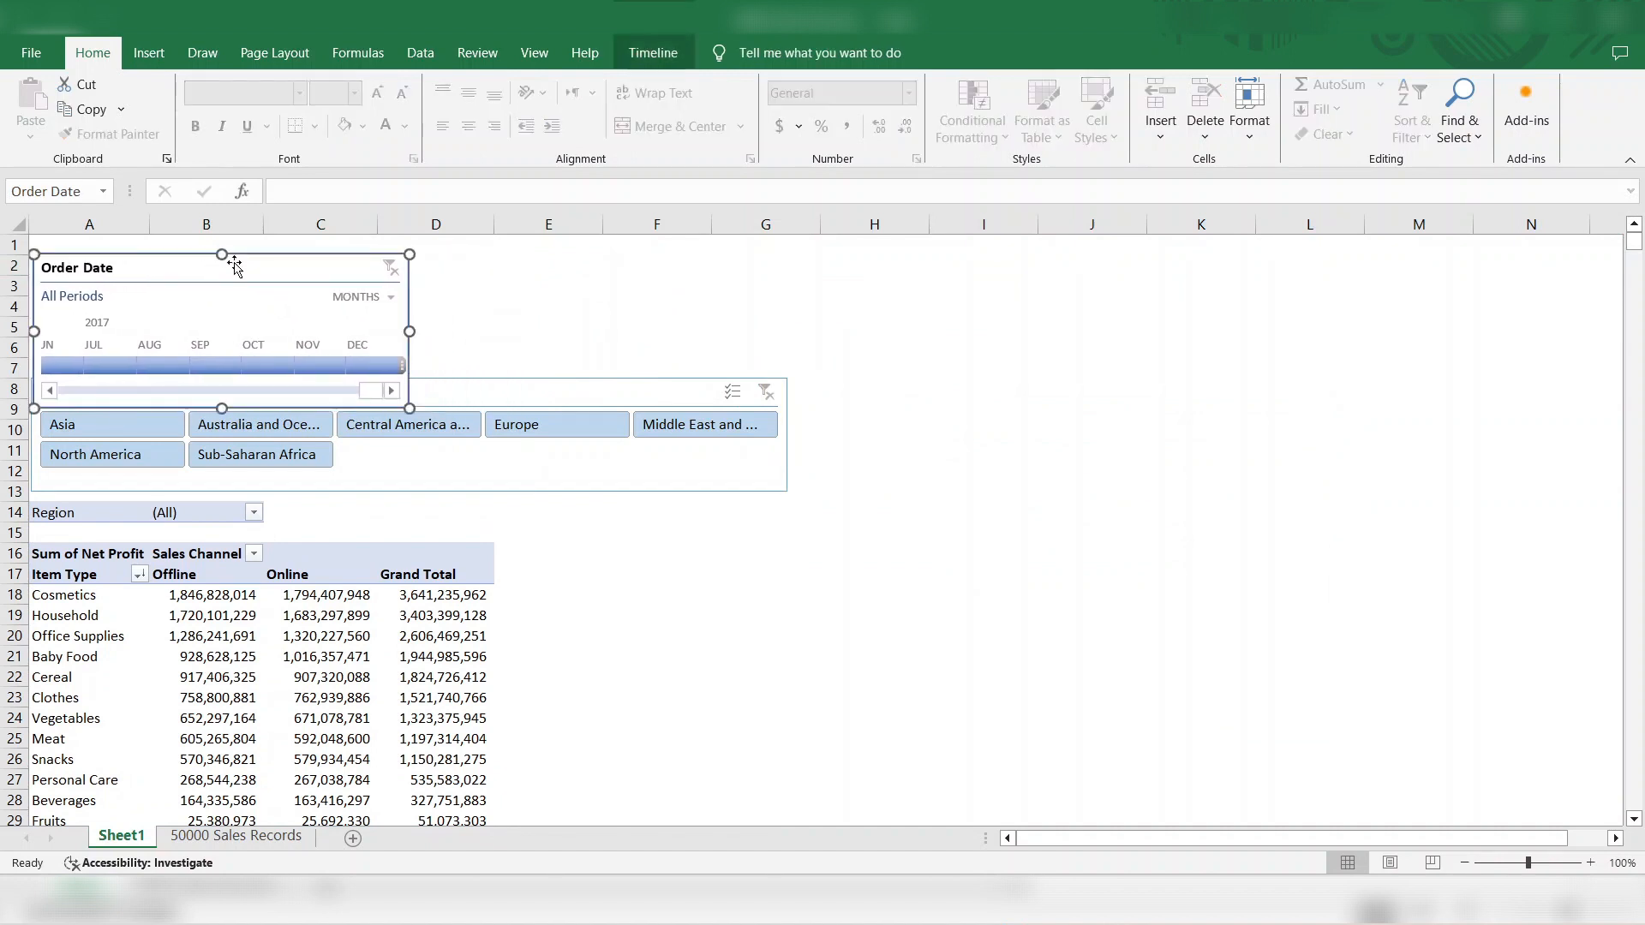
{"action": "left_click_drag", "start_coordinate": [408, 330], "coordinate": [788, 308]}
{"action": "left_click", "coordinate": [661, 486]}
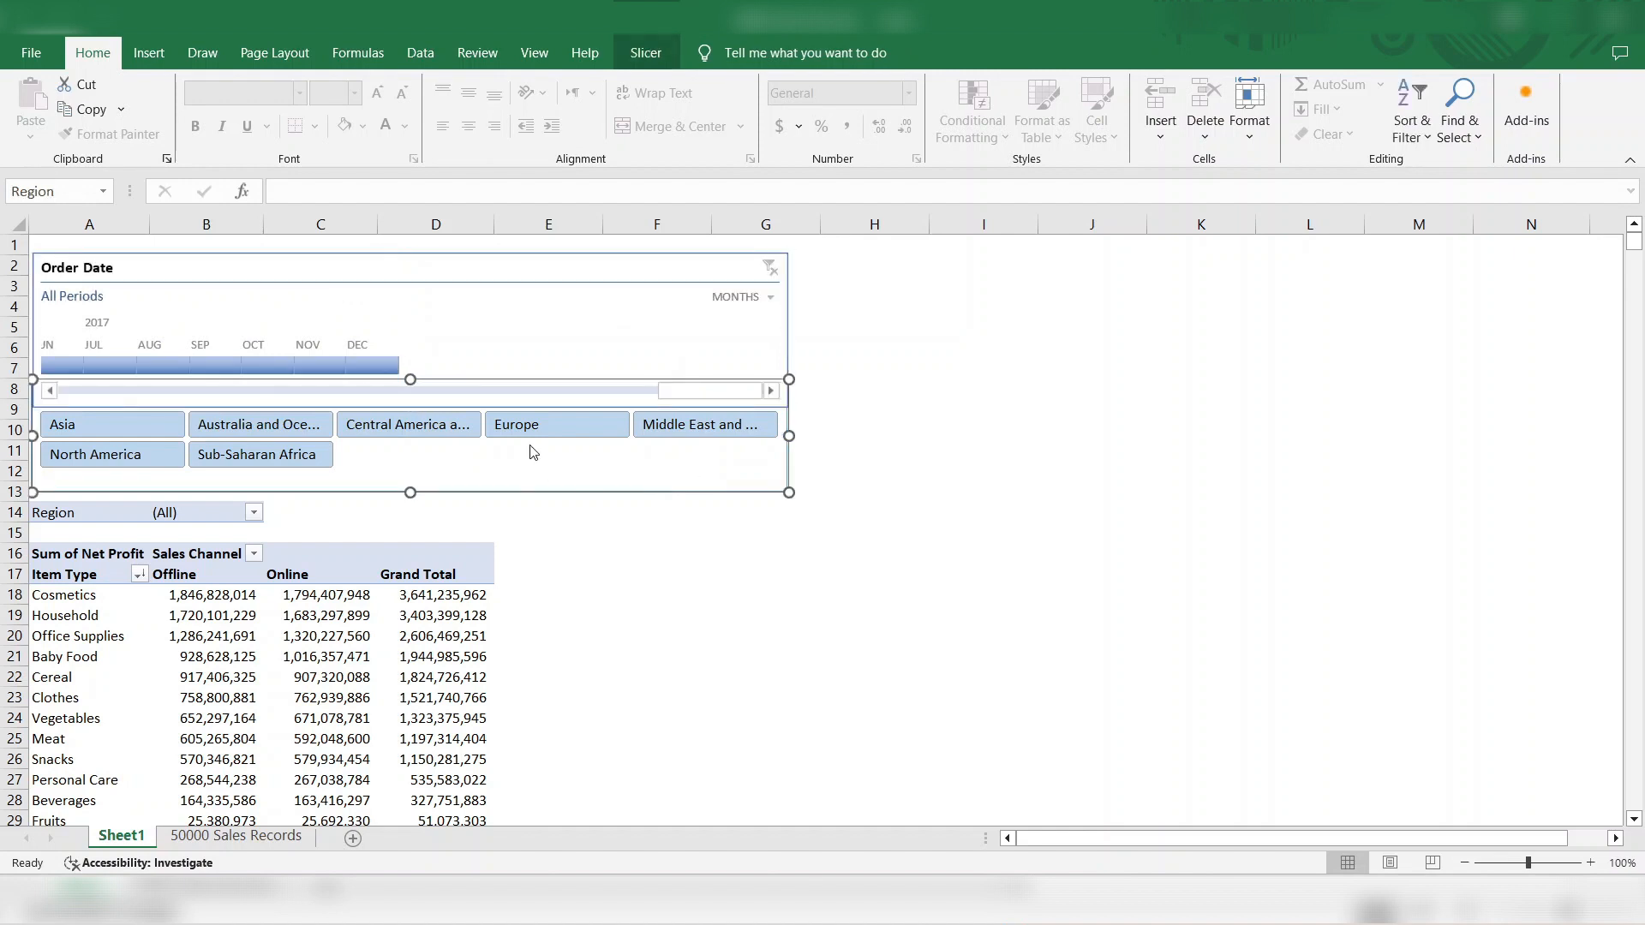
{"action": "left_click_drag", "start_coordinate": [531, 477], "coordinate": [548, 532]}
{"action": "left_click_drag", "start_coordinate": [520, 449], "coordinate": [1285, 268]}
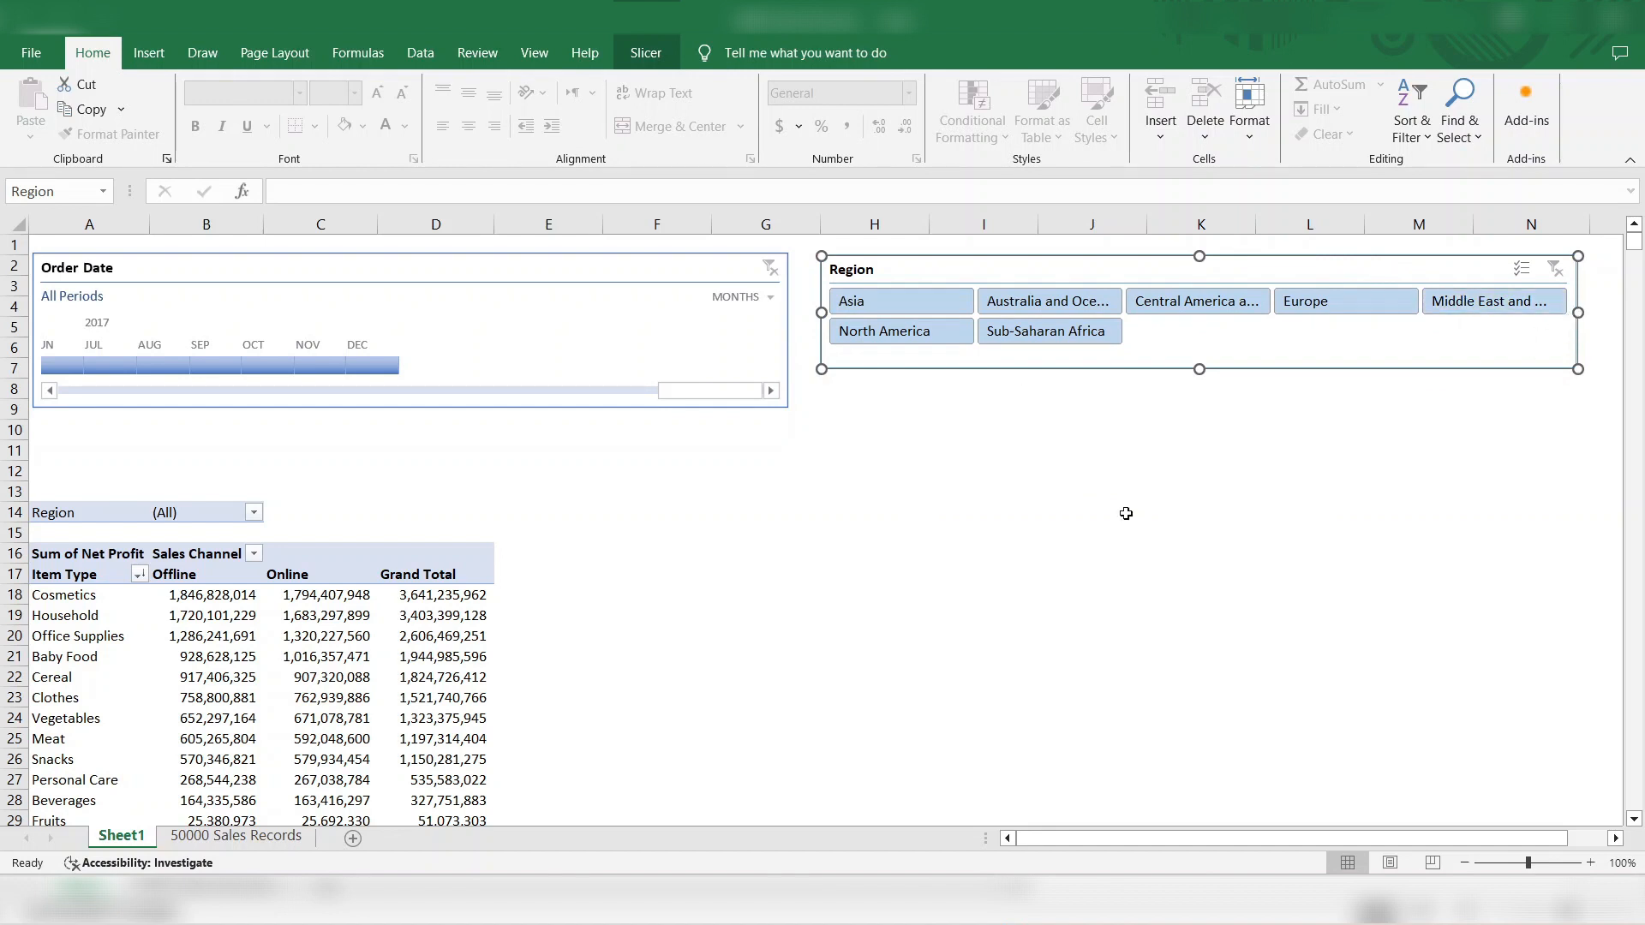
{"action": "left_click", "coordinate": [983, 635]}
Step: Delete three empty rows between the timeline and the PivotTable's Region filter
{"action": "left_click", "coordinate": [211, 465]}
{"action": "key", "text": "shift+space"}
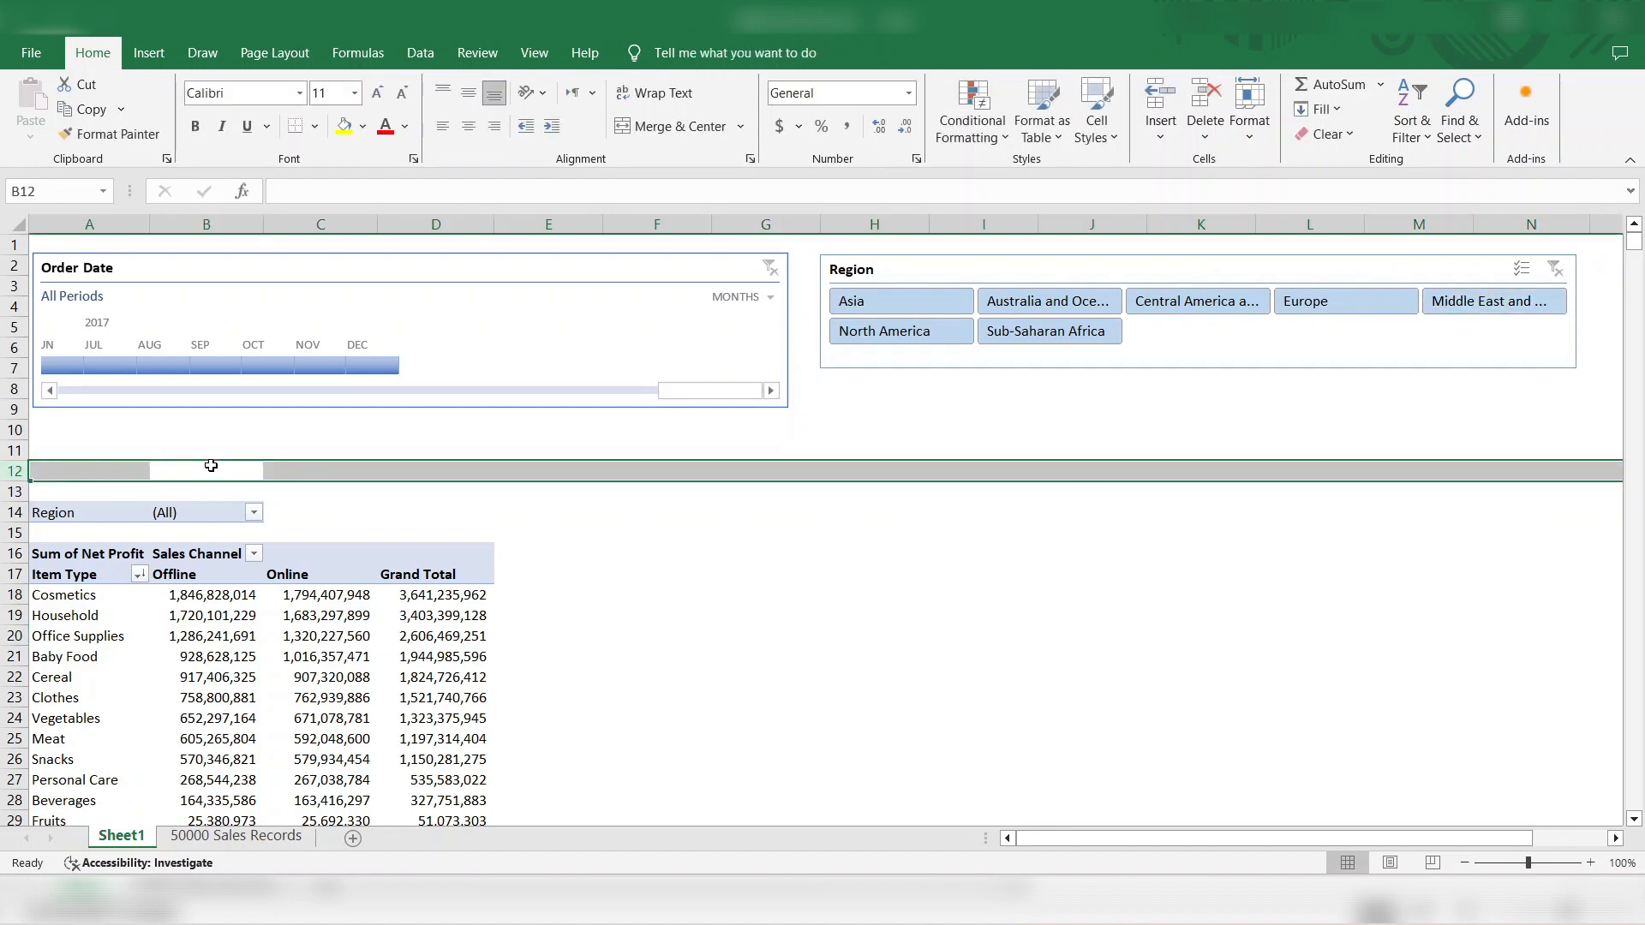
{"action": "key", "text": "ctrl+minus"}
{"action": "key", "text": "ctrl+minus"}
{"action": "key", "text": "Up"}
{"action": "key", "text": "Up"}
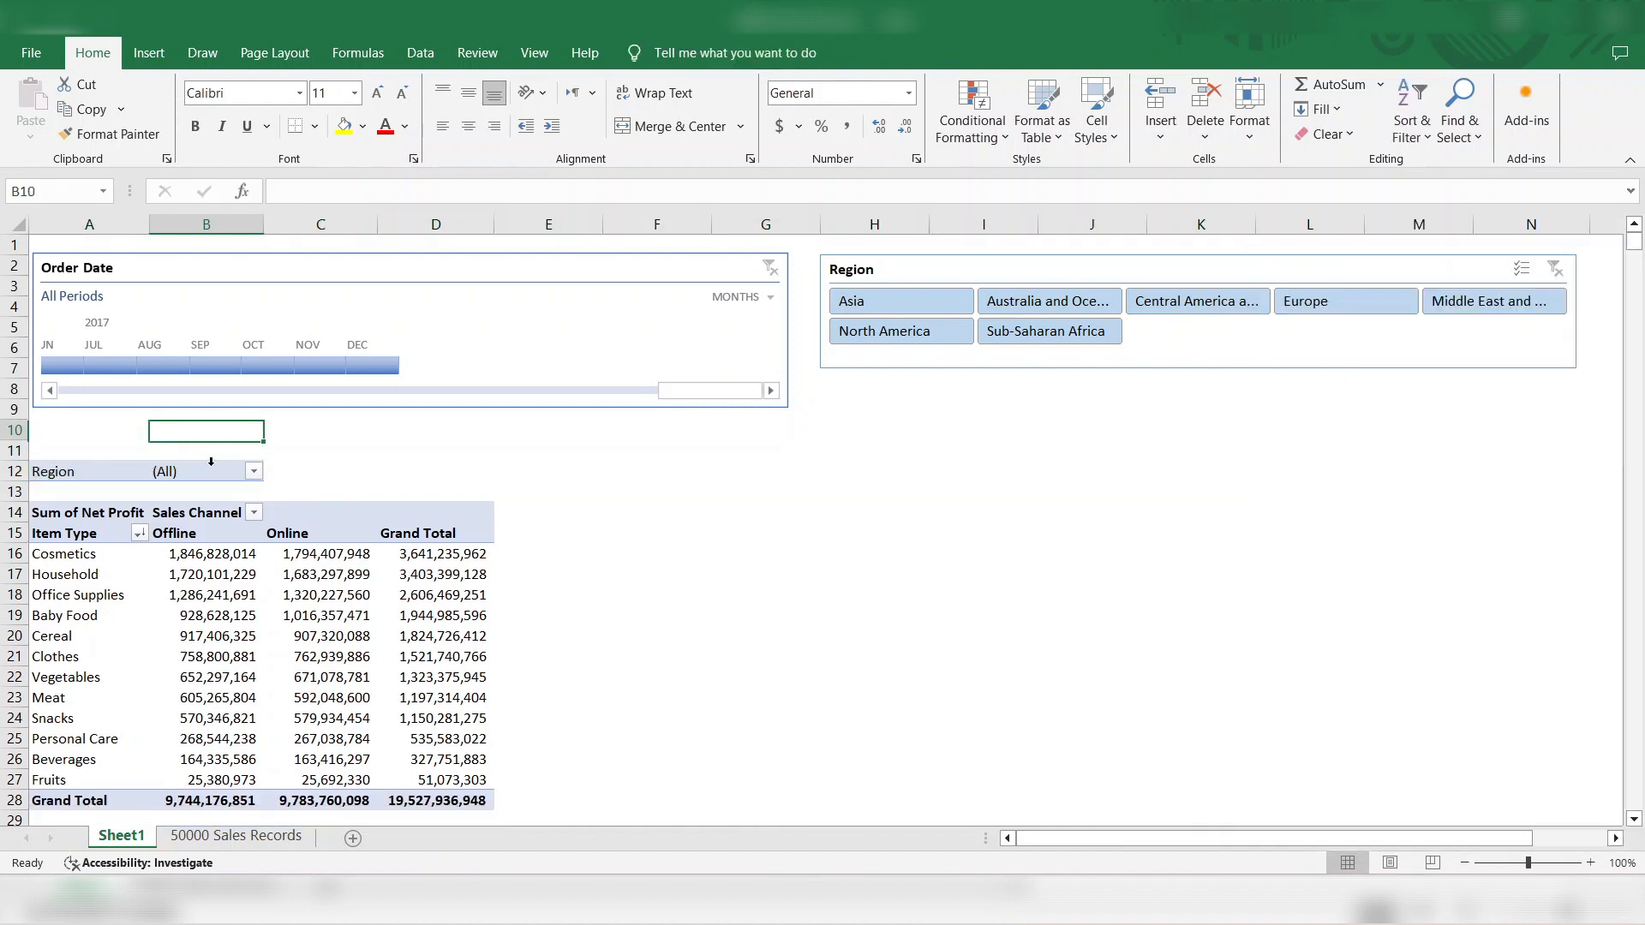
{"action": "key", "text": "shift+space"}
{"action": "key", "text": "ctrl+minus"}
{"action": "key", "text": "Down"}
{"action": "key", "text": "Down"}
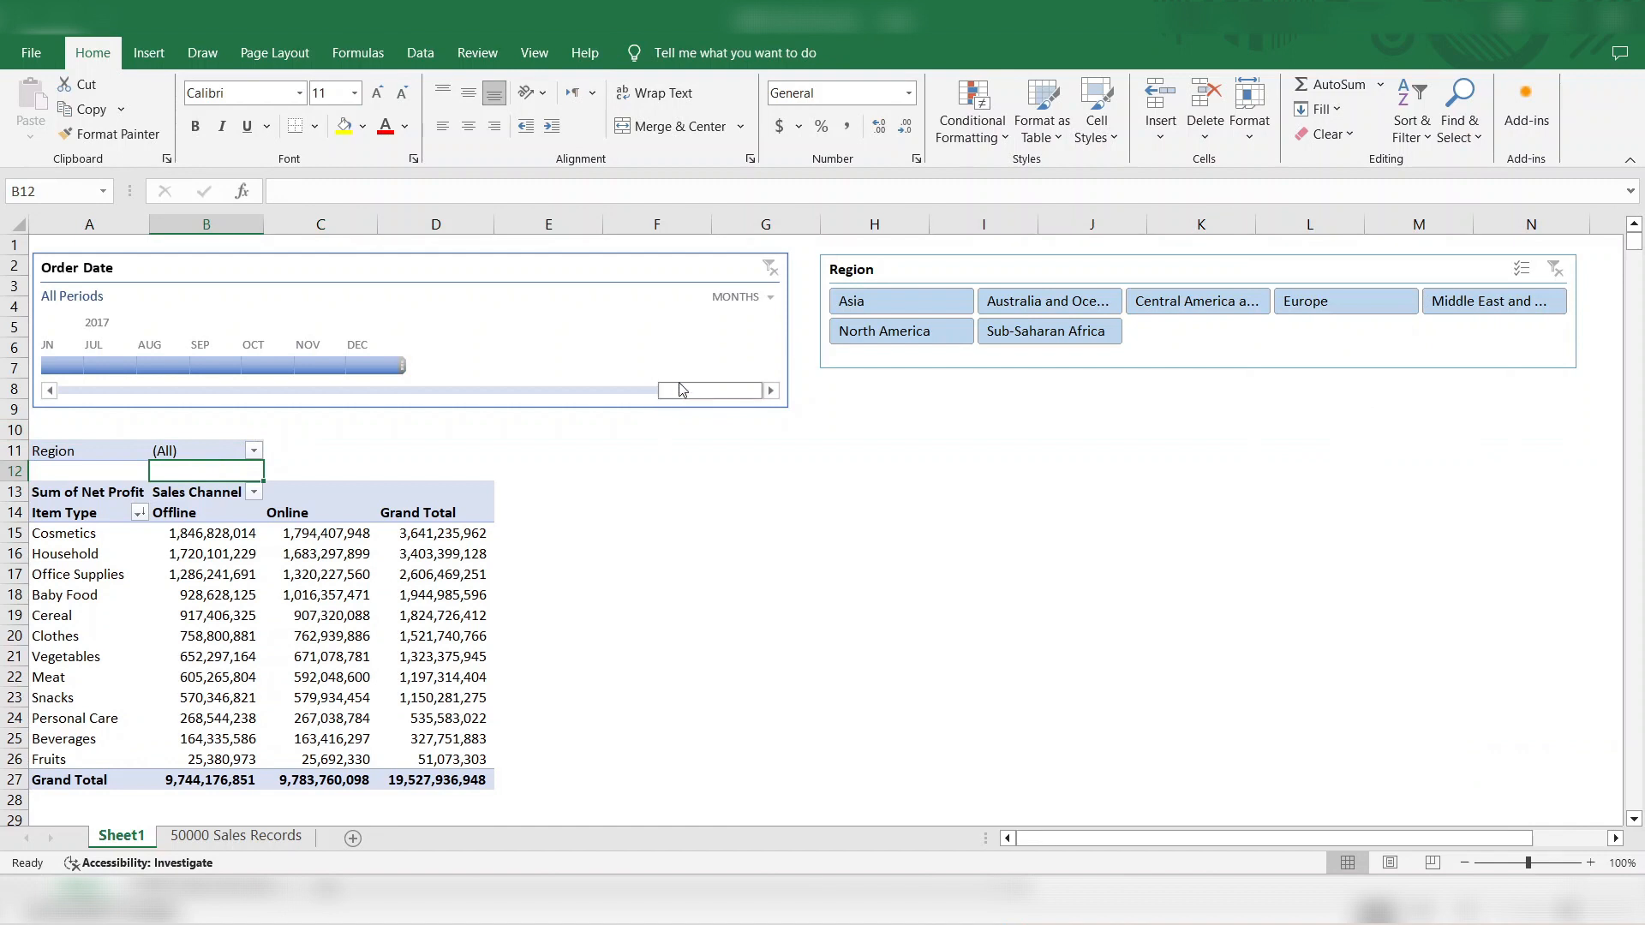
Step: Show the Order Date timeline in quarters and filter the PivotTable to Q1 2013 and the Asia region
{"action": "left_click_drag", "start_coordinate": [685, 390], "coordinate": [75, 440]}
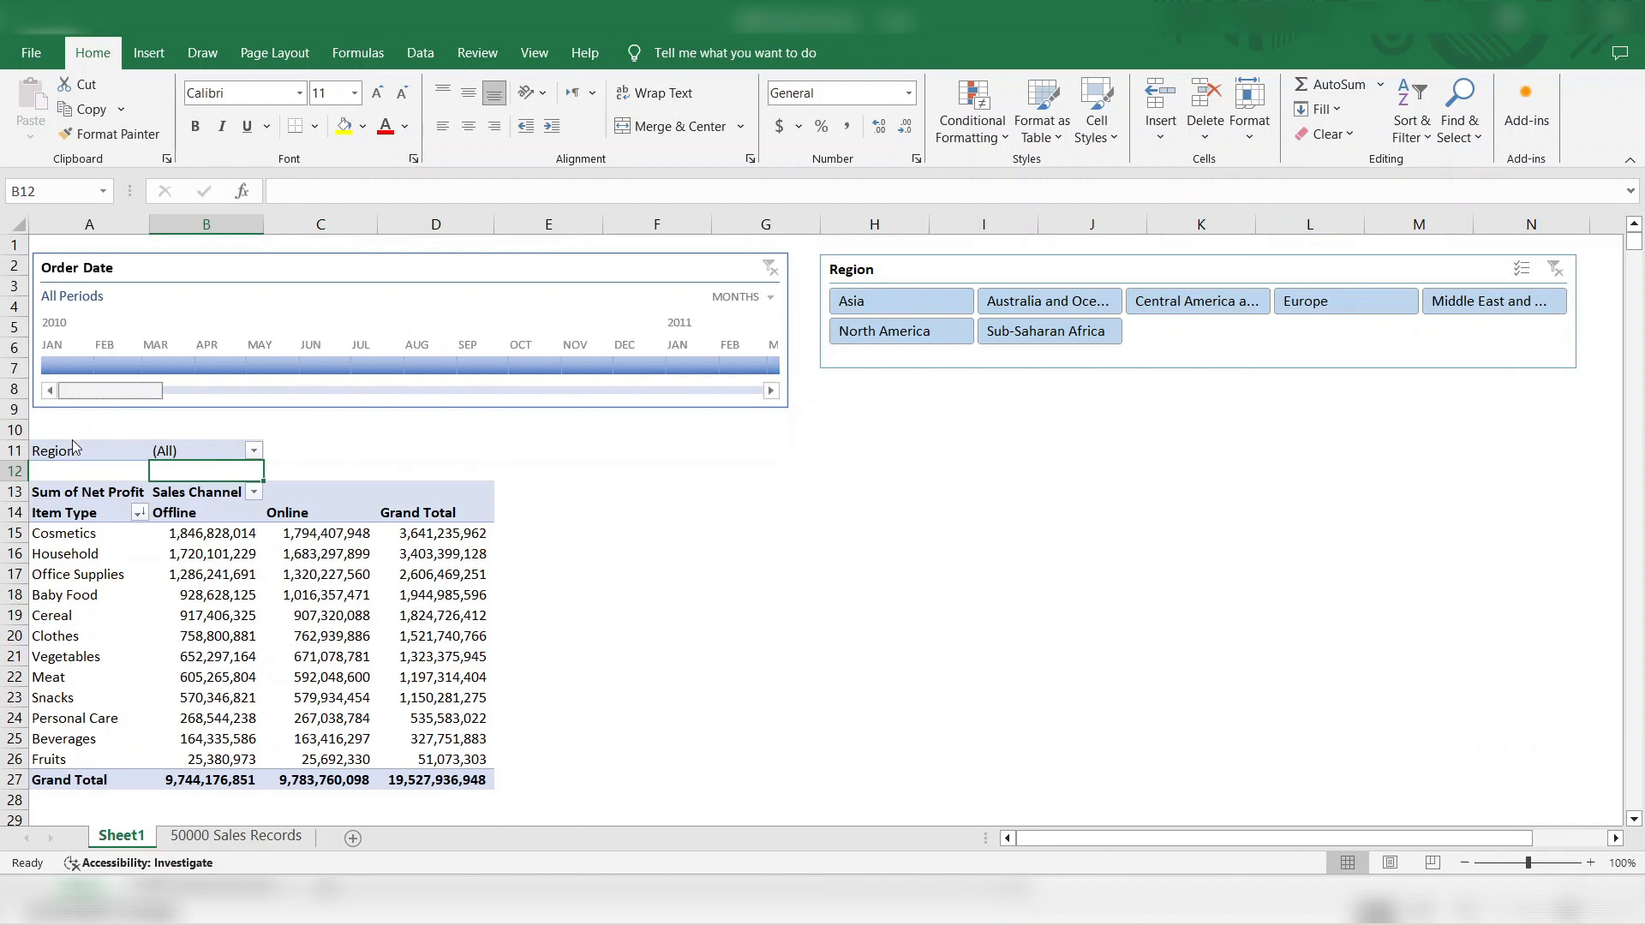
{"action": "left_click", "coordinate": [776, 304]}
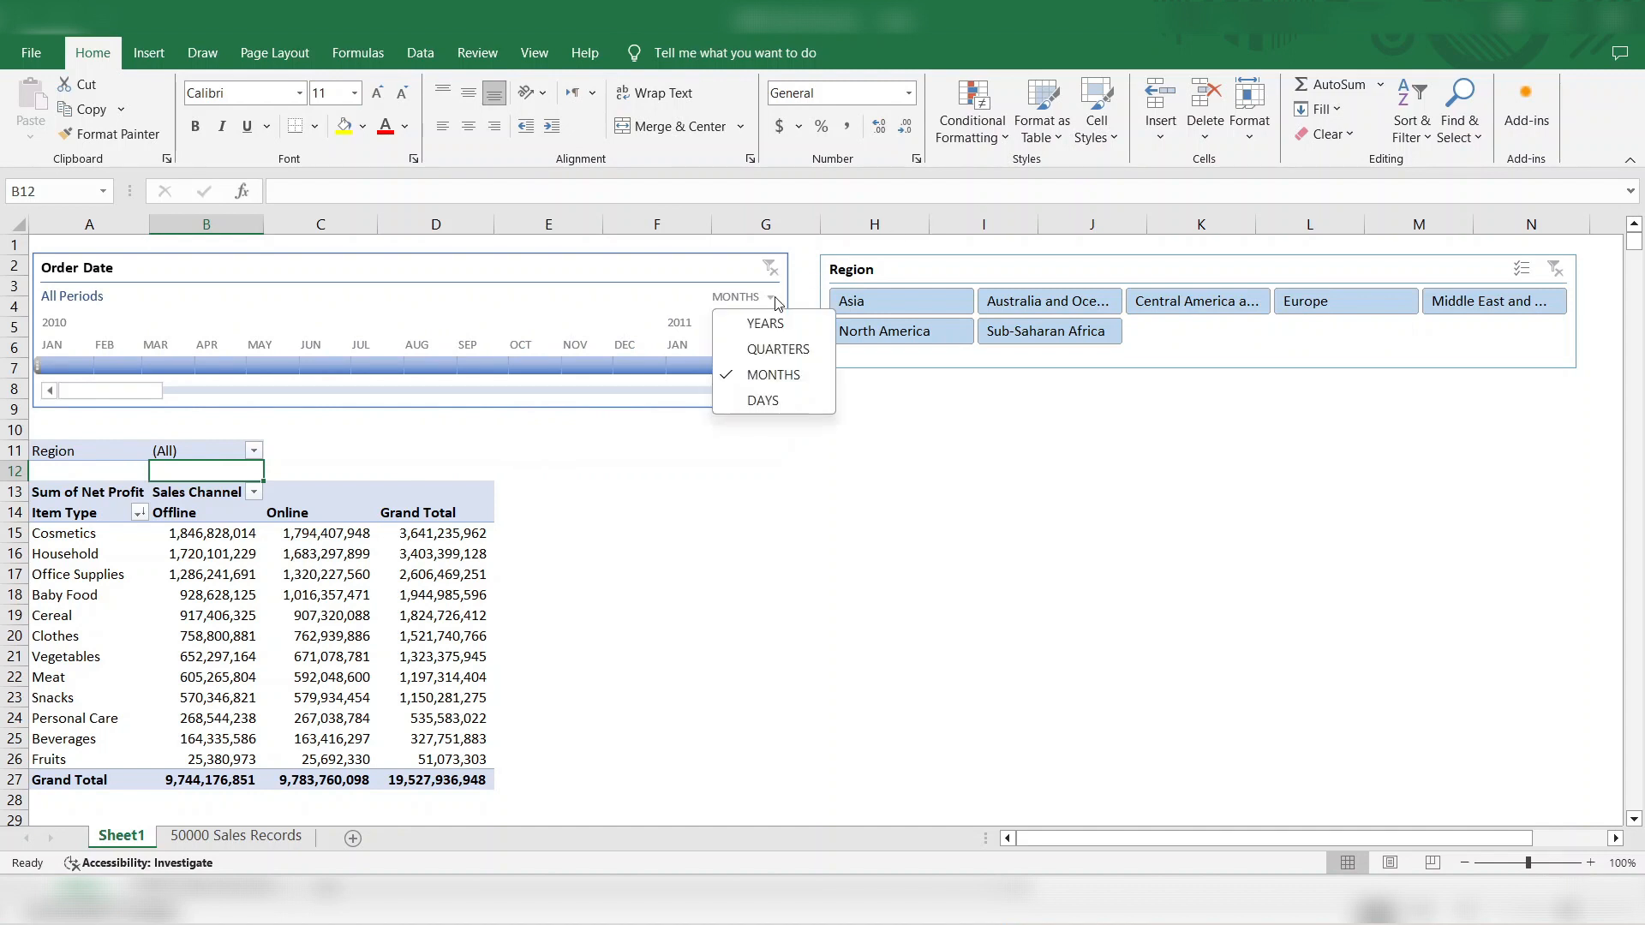
{"action": "left_click", "coordinate": [778, 350]}
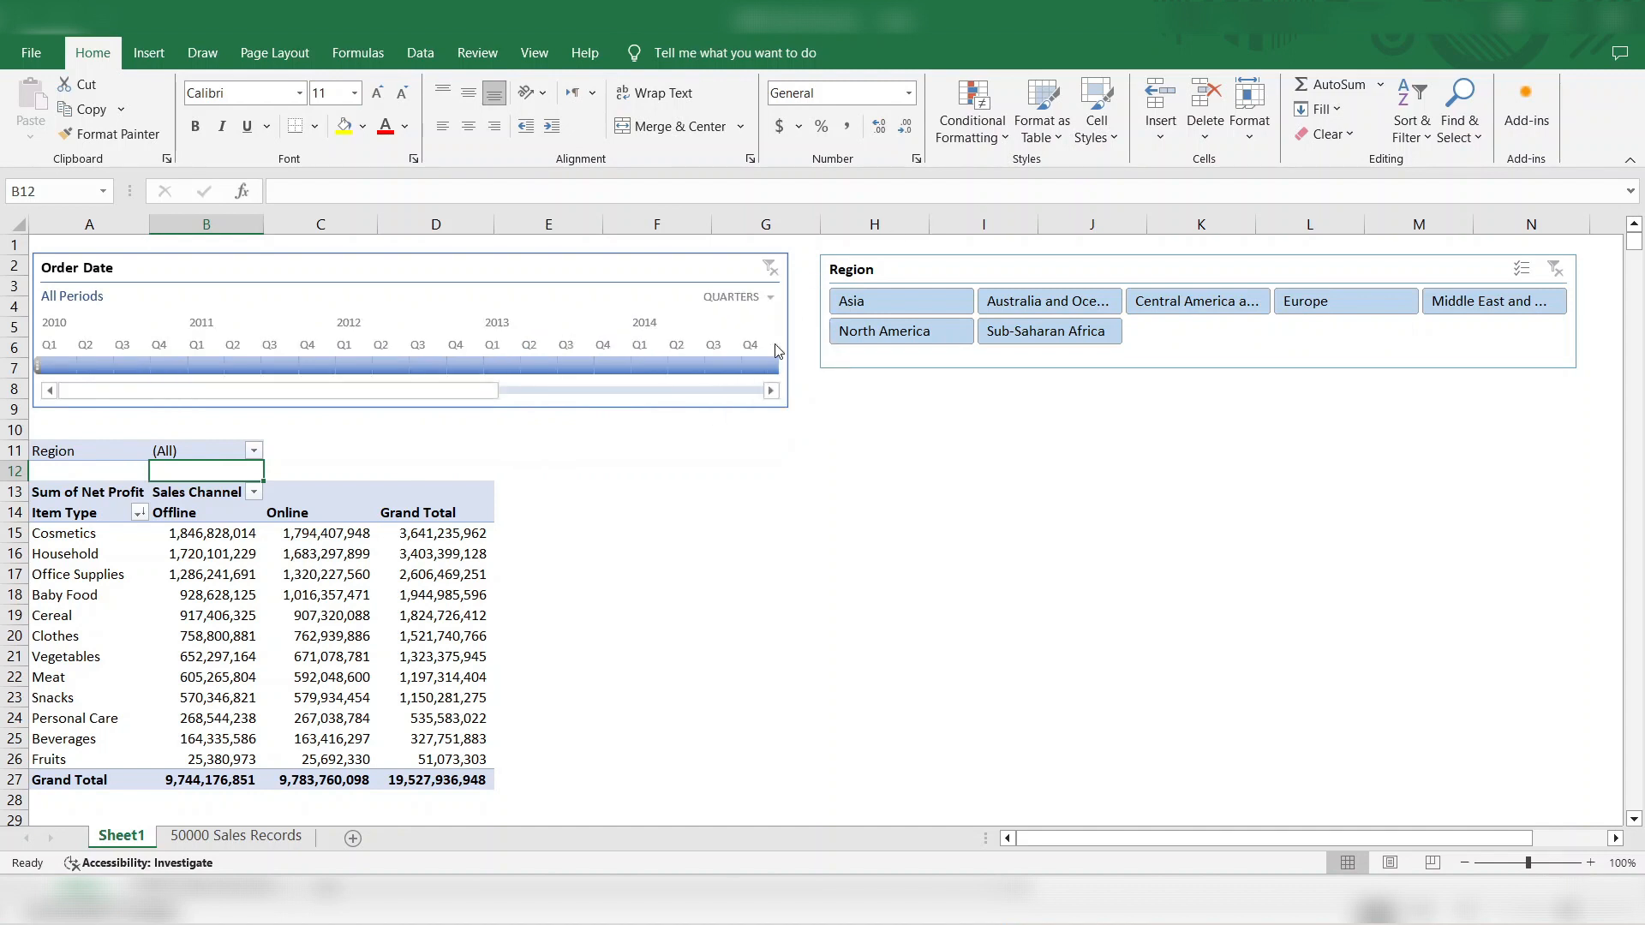
{"action": "left_click", "coordinate": [474, 396]}
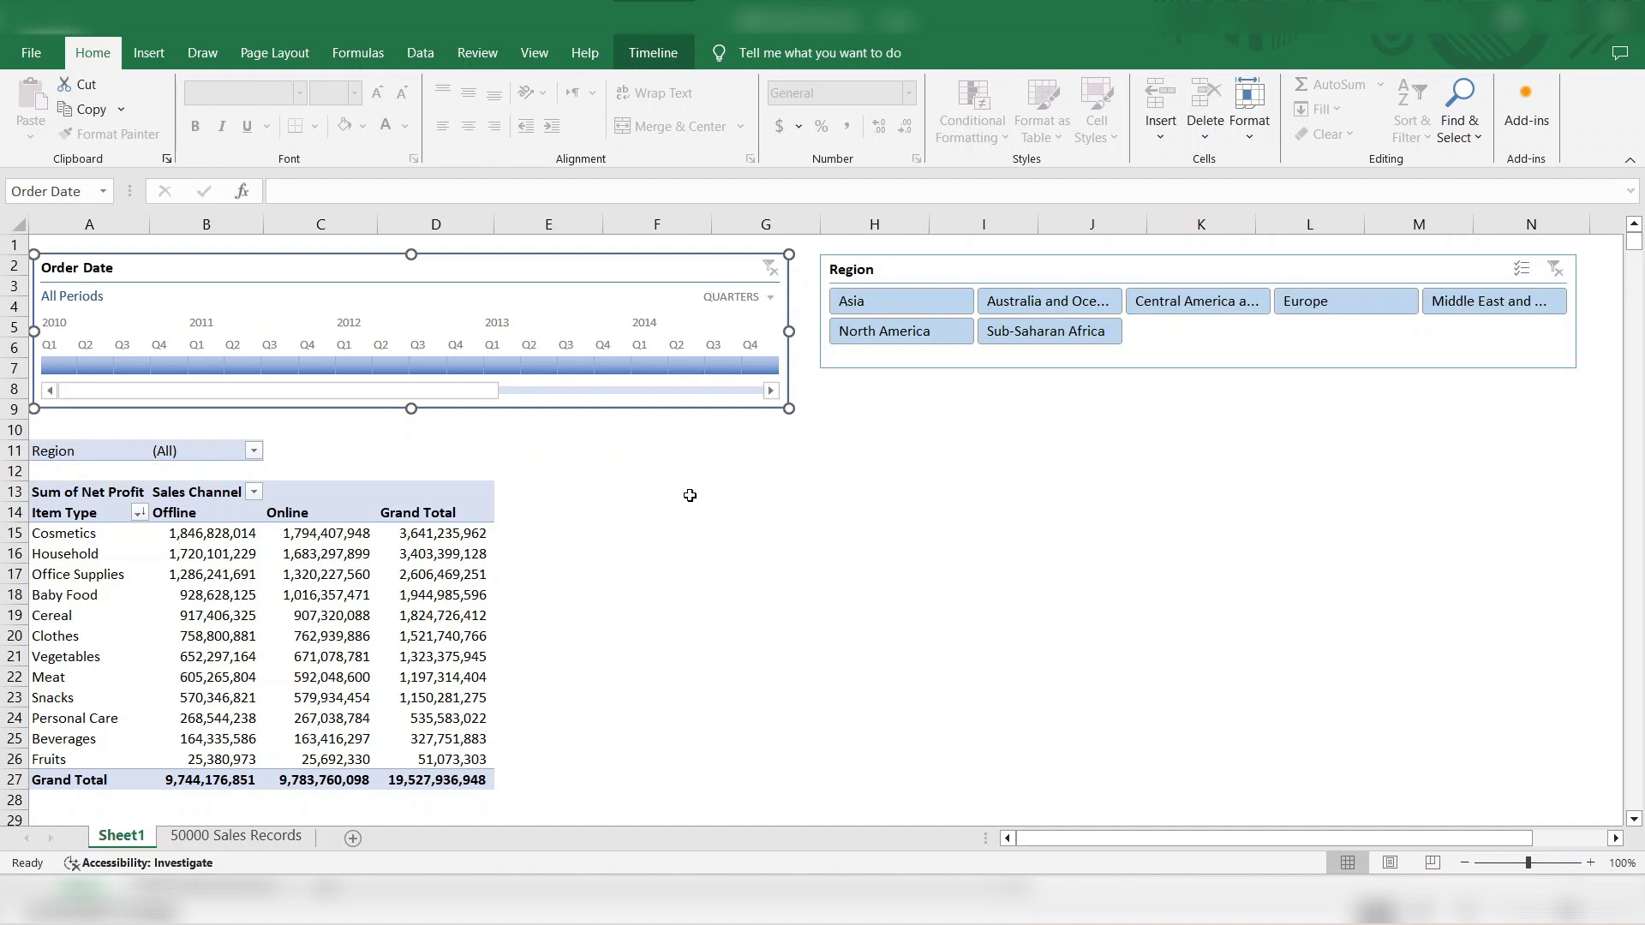
{"action": "left_click", "coordinate": [511, 368]}
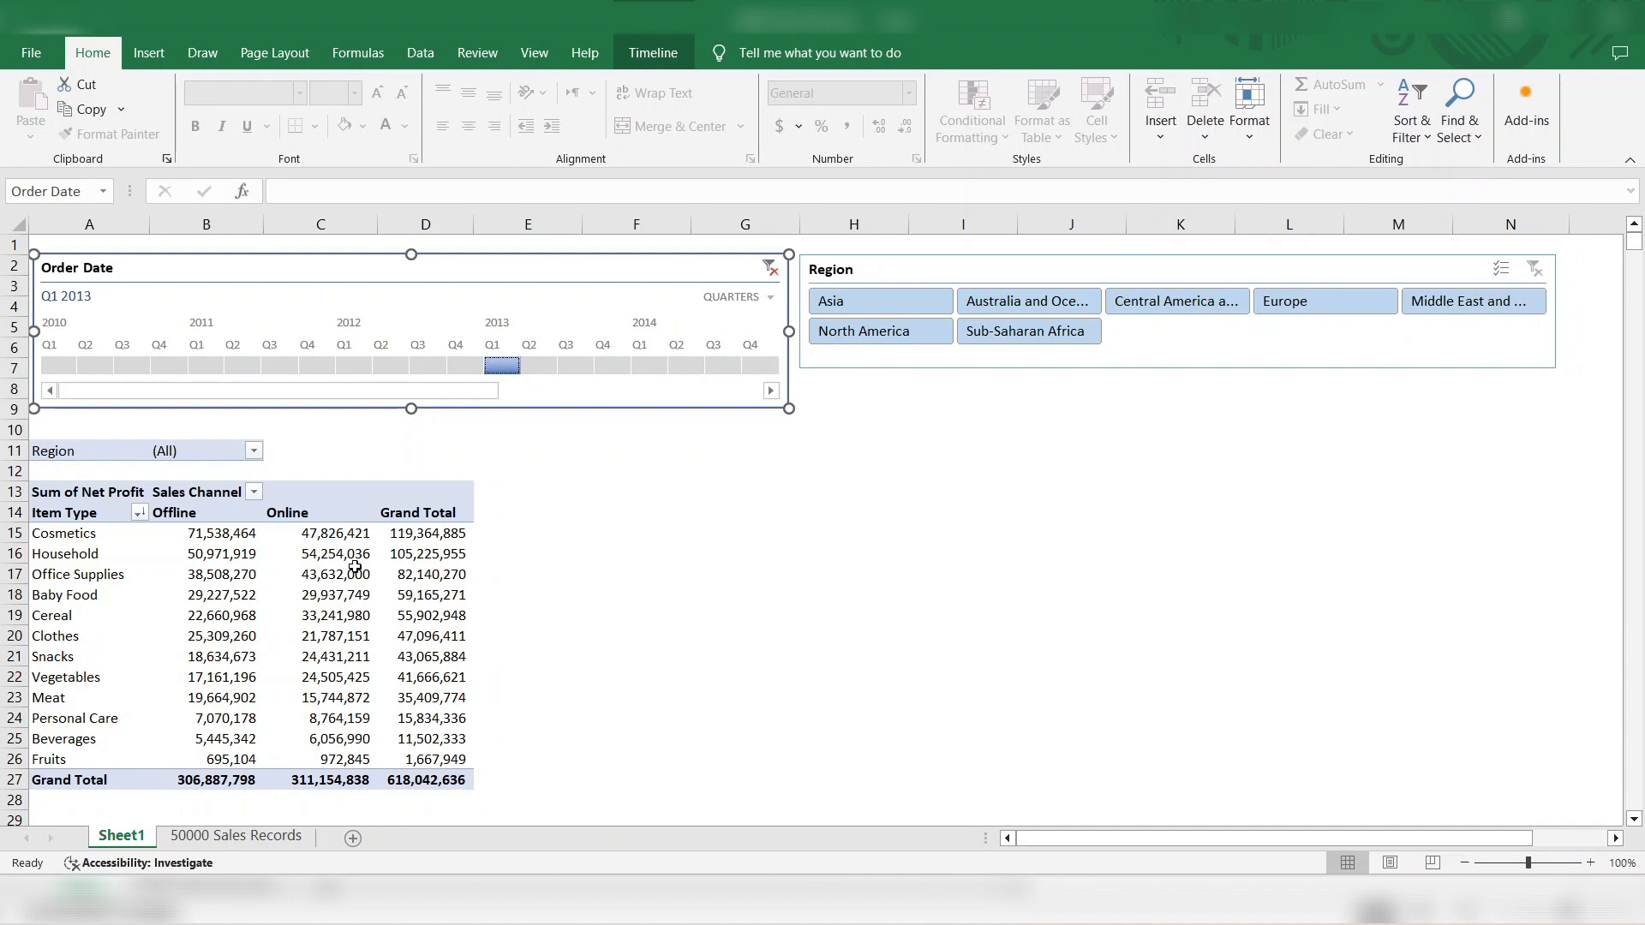
{"action": "left_click", "coordinate": [903, 297]}
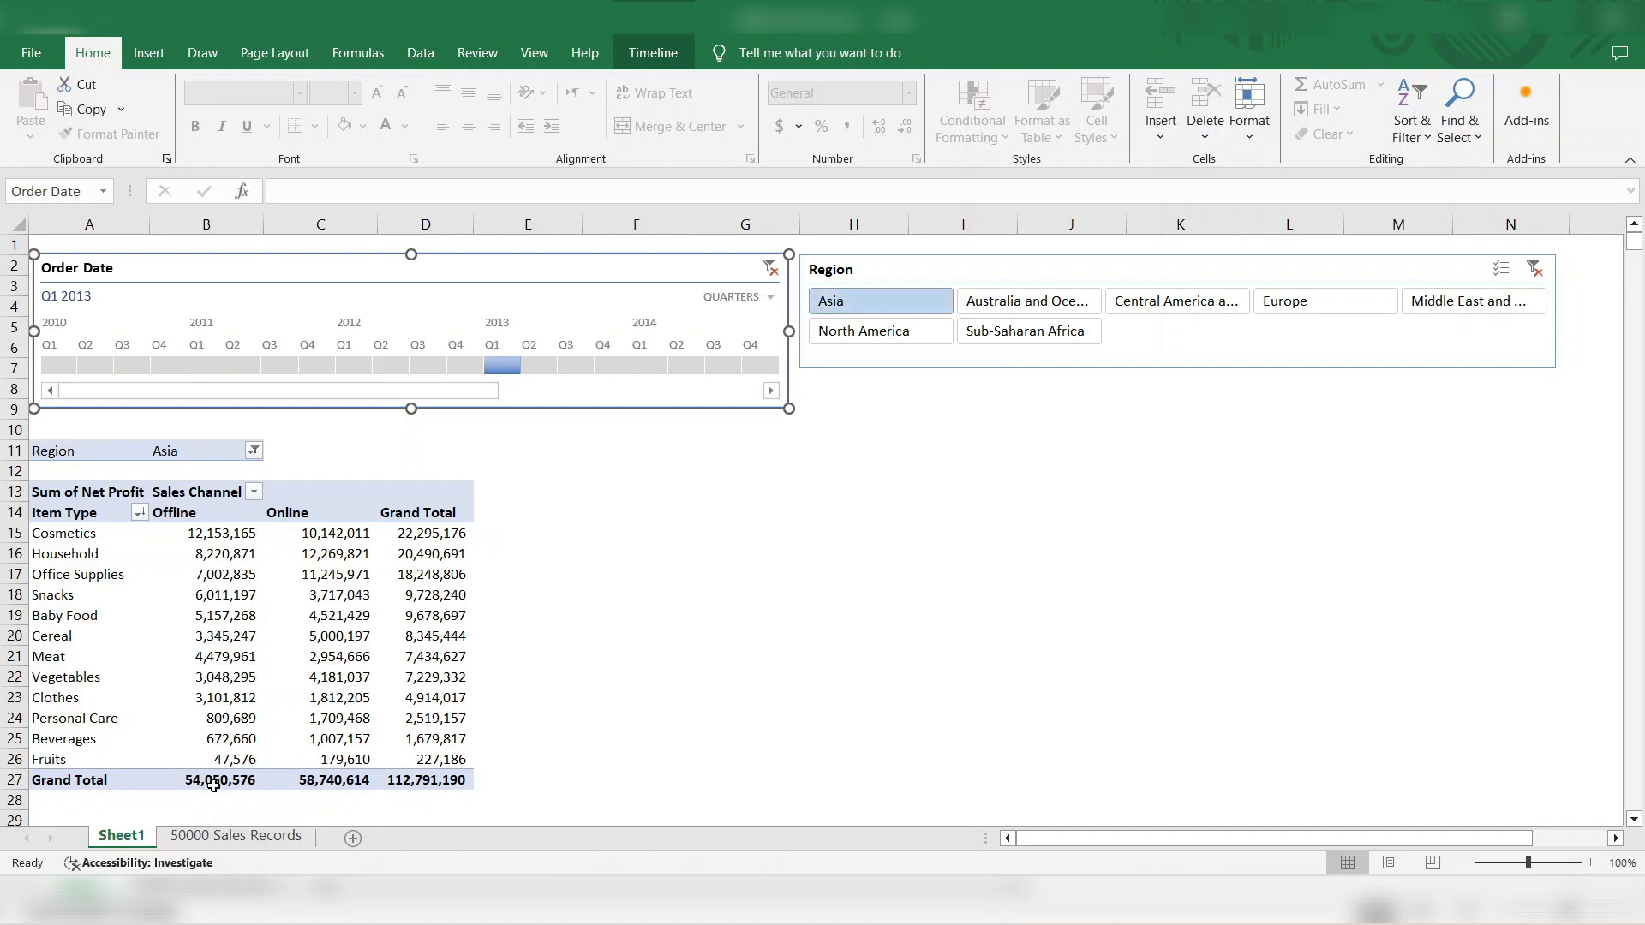
Step: Insert a Stacked Column PivotChart from the filtered PivotTable
{"action": "left_click", "coordinate": [374, 639]}
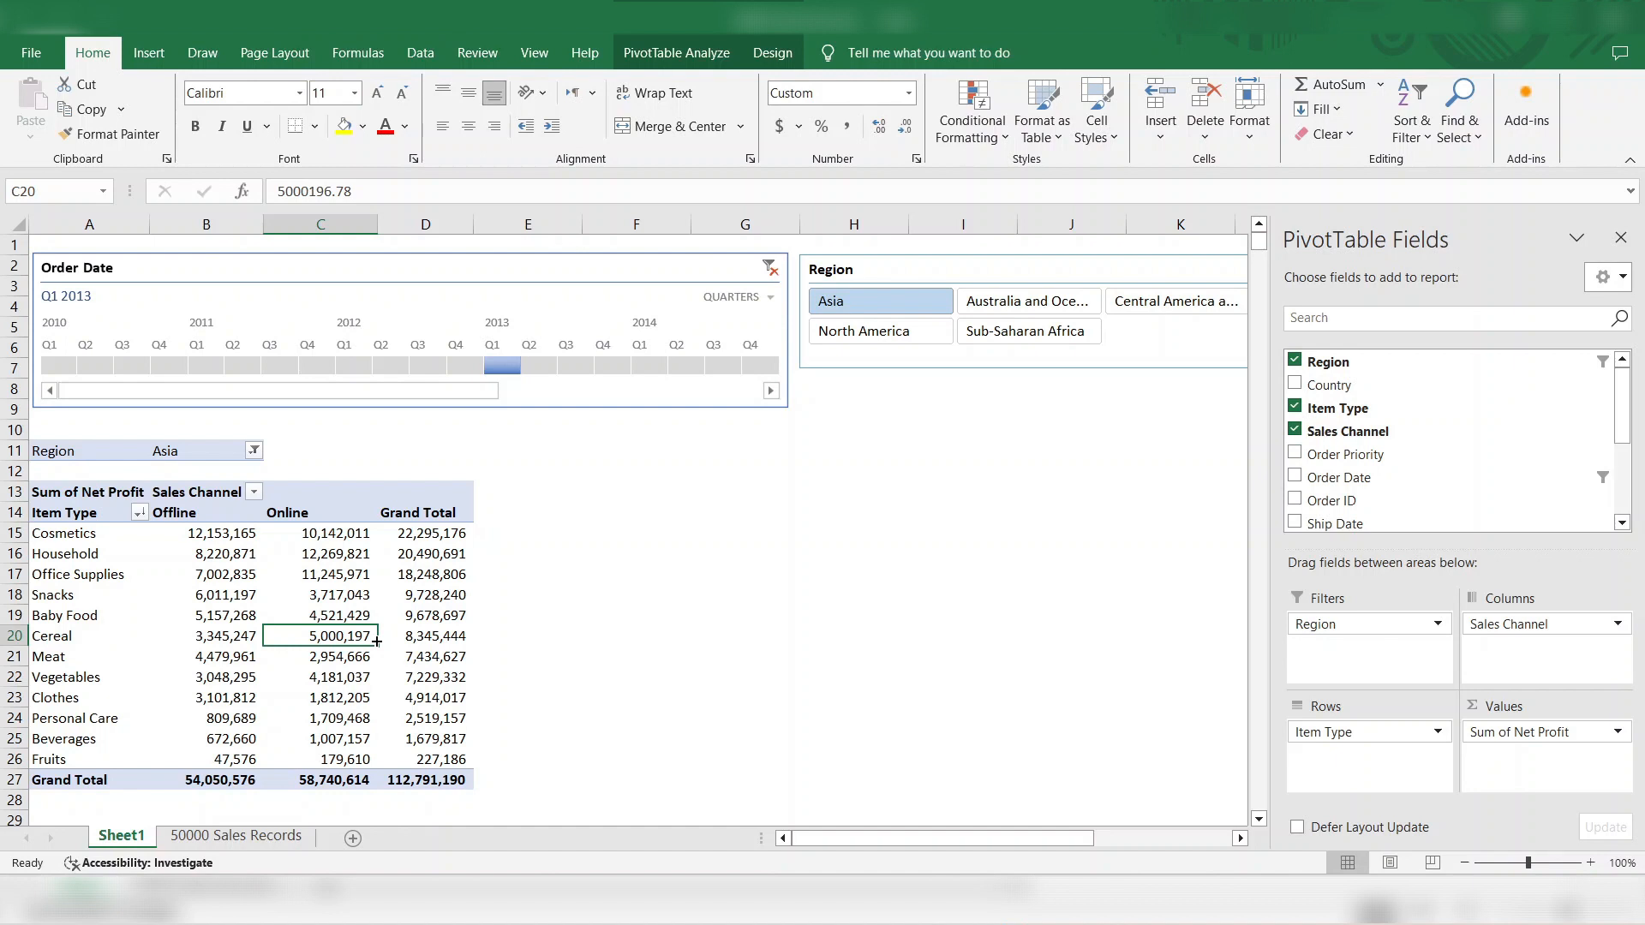
{"action": "left_click", "coordinate": [671, 60]}
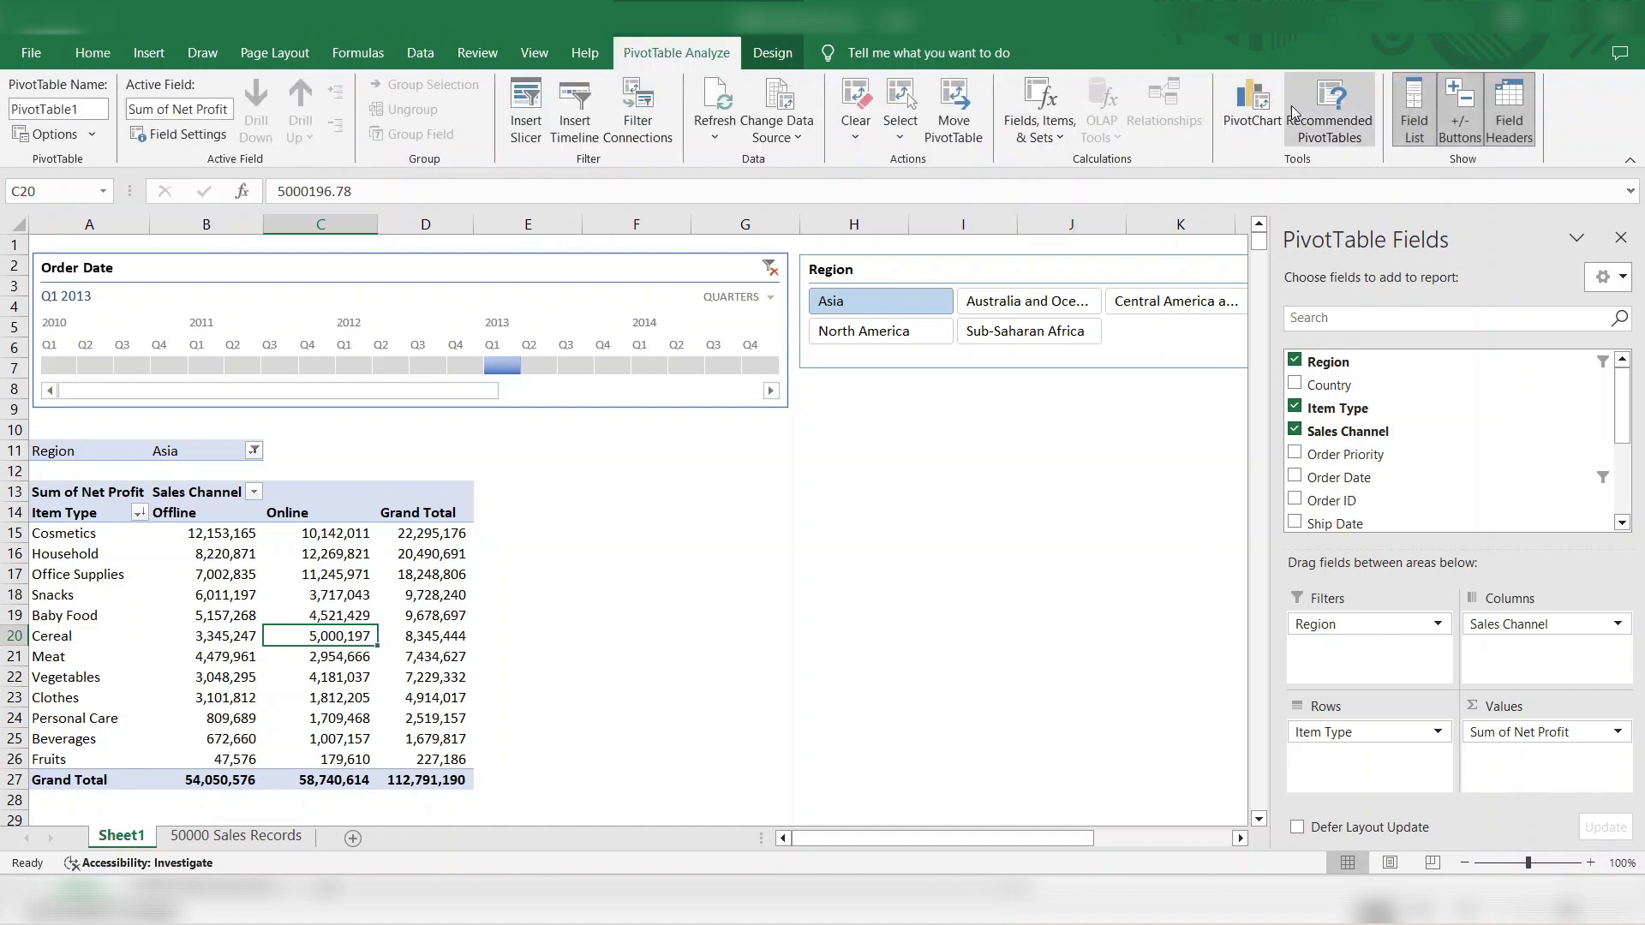
{"action": "left_click", "coordinate": [1249, 104]}
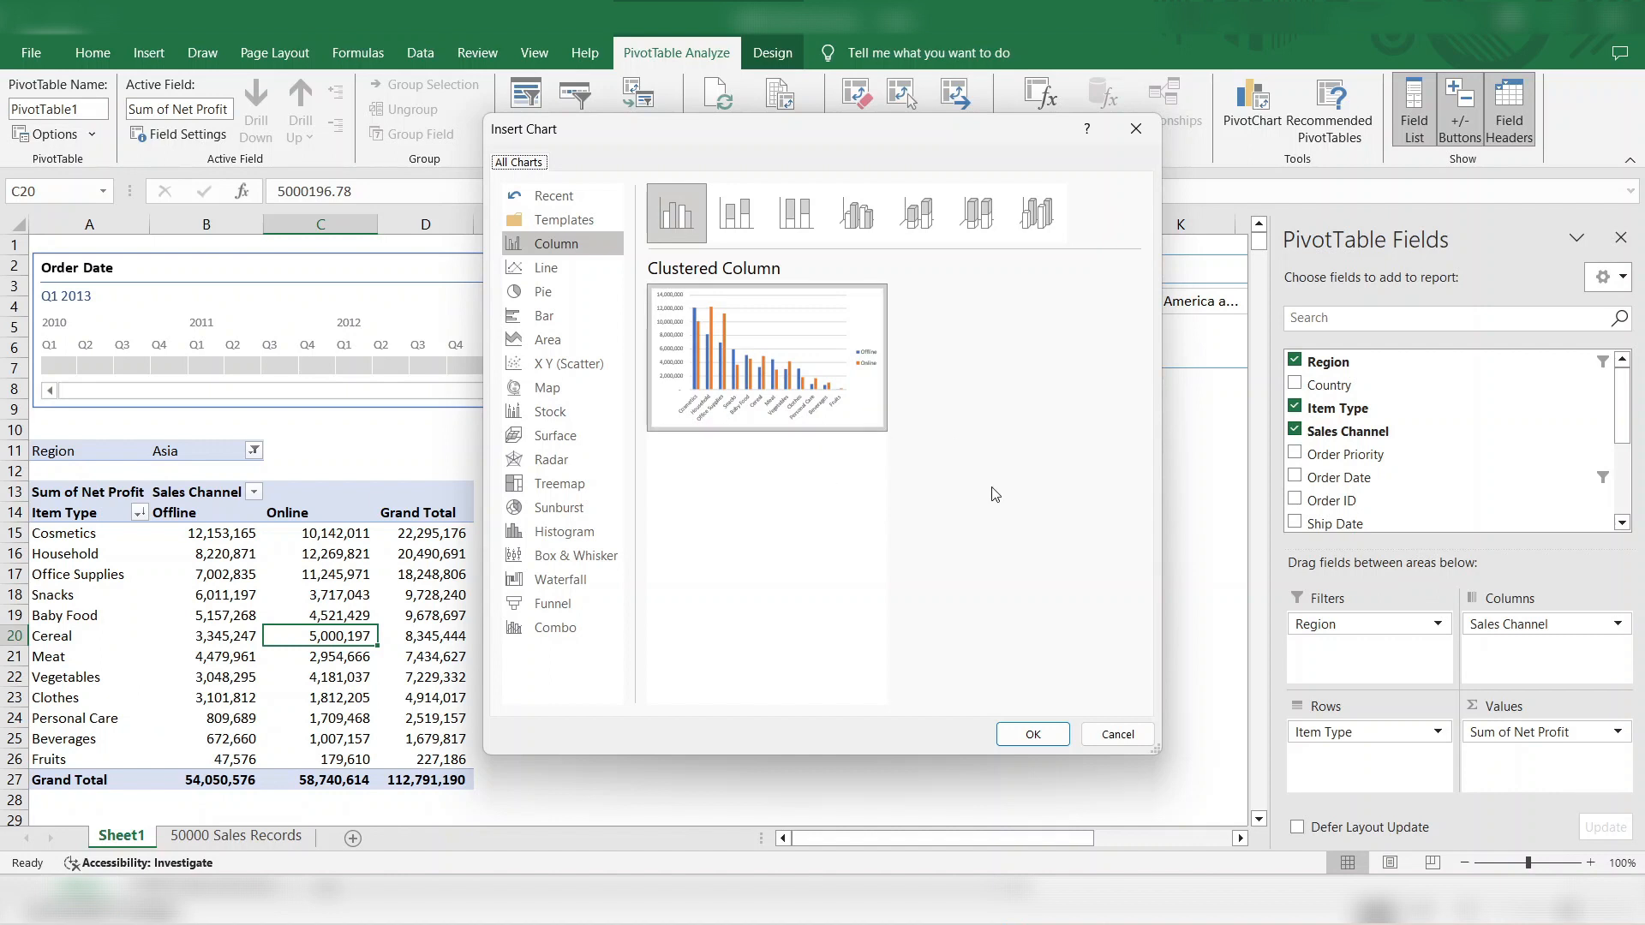
{"action": "left_click", "coordinate": [734, 223]}
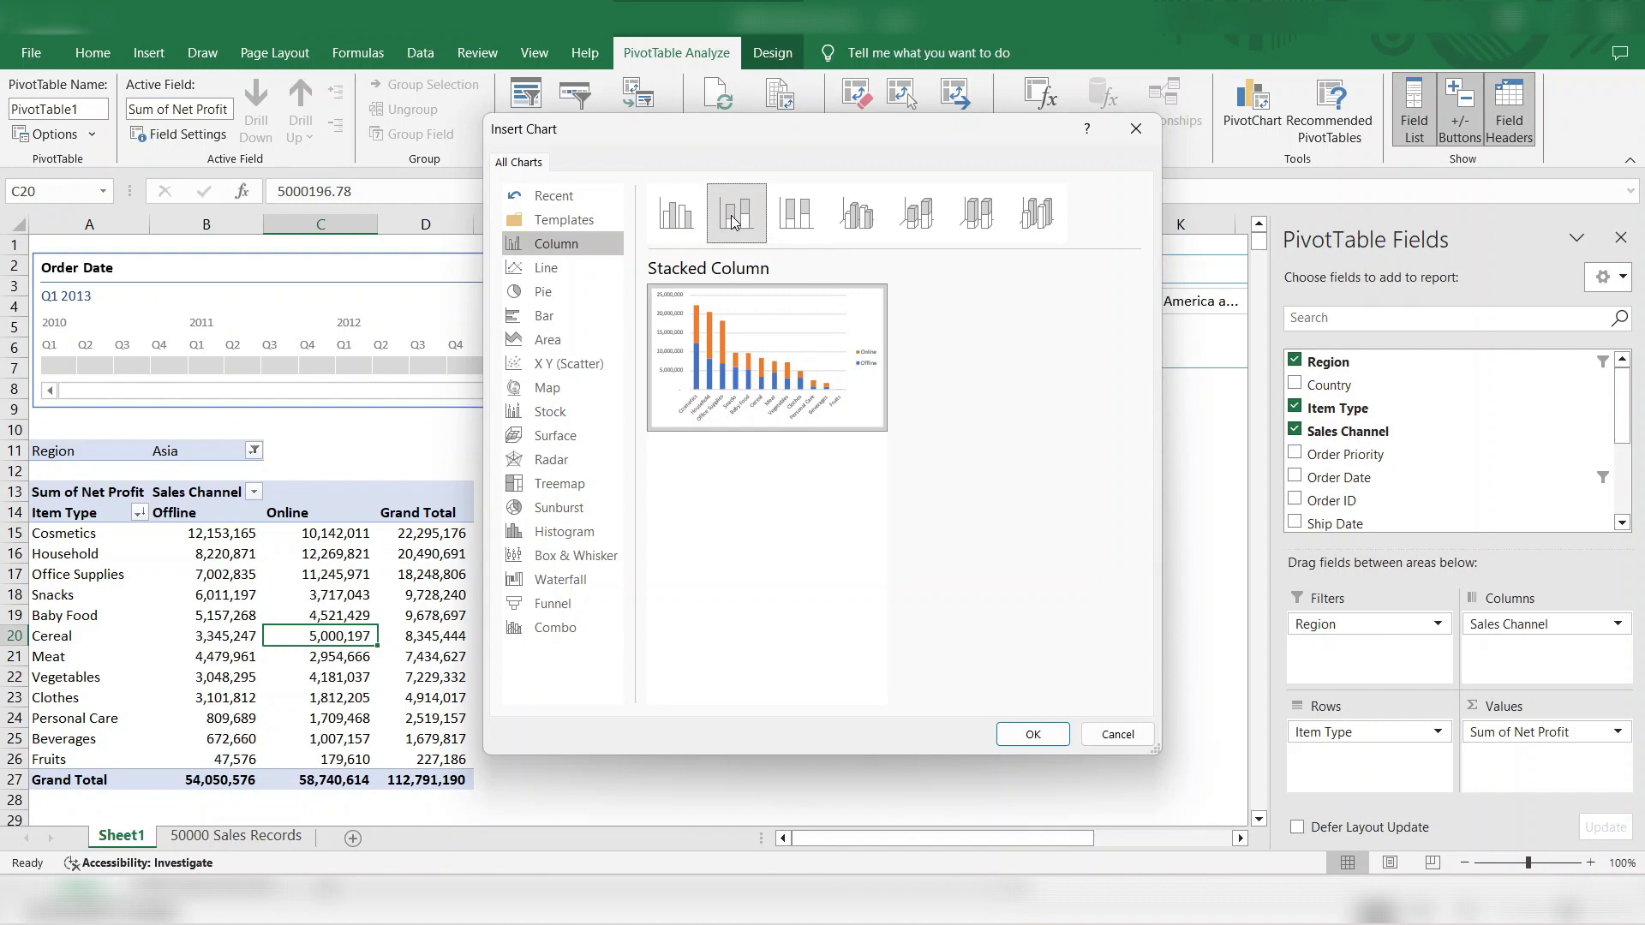
{"action": "left_click", "coordinate": [1034, 735]}
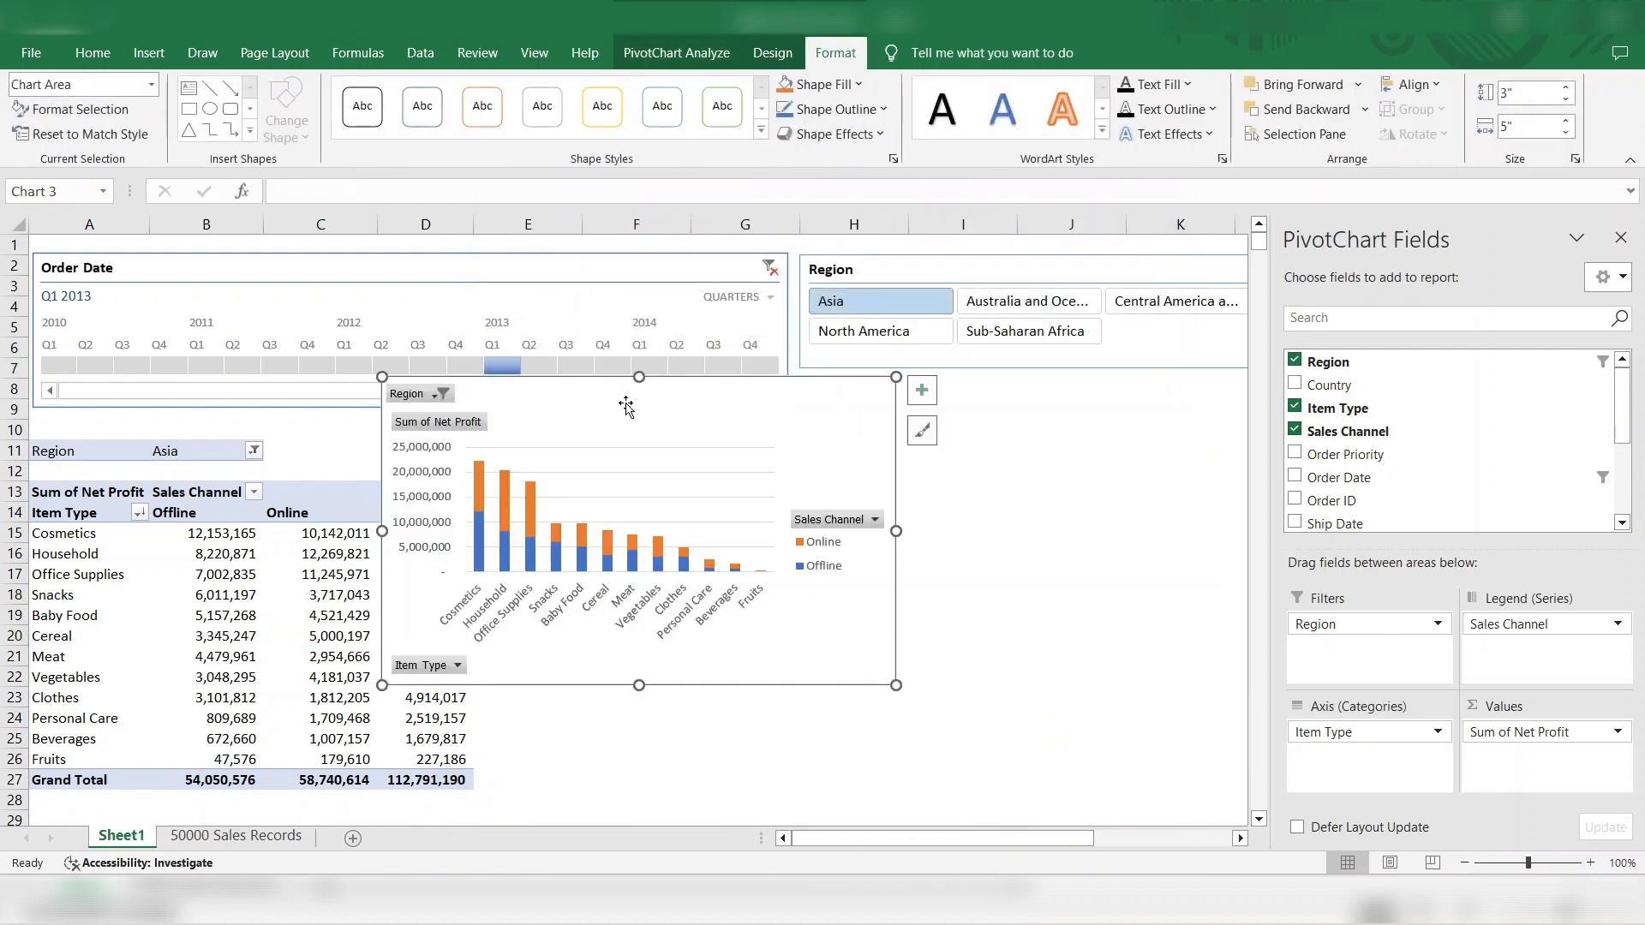
Step: Place the PivotChart beside the PivotTable near cell E13, widen it to about 6.67", and close the field list
{"action": "left_click_drag", "start_coordinate": [754, 517], "coordinate": [852, 613]}
{"action": "left_click_drag", "start_coordinate": [1003, 634], "coordinate": [1173, 619]}
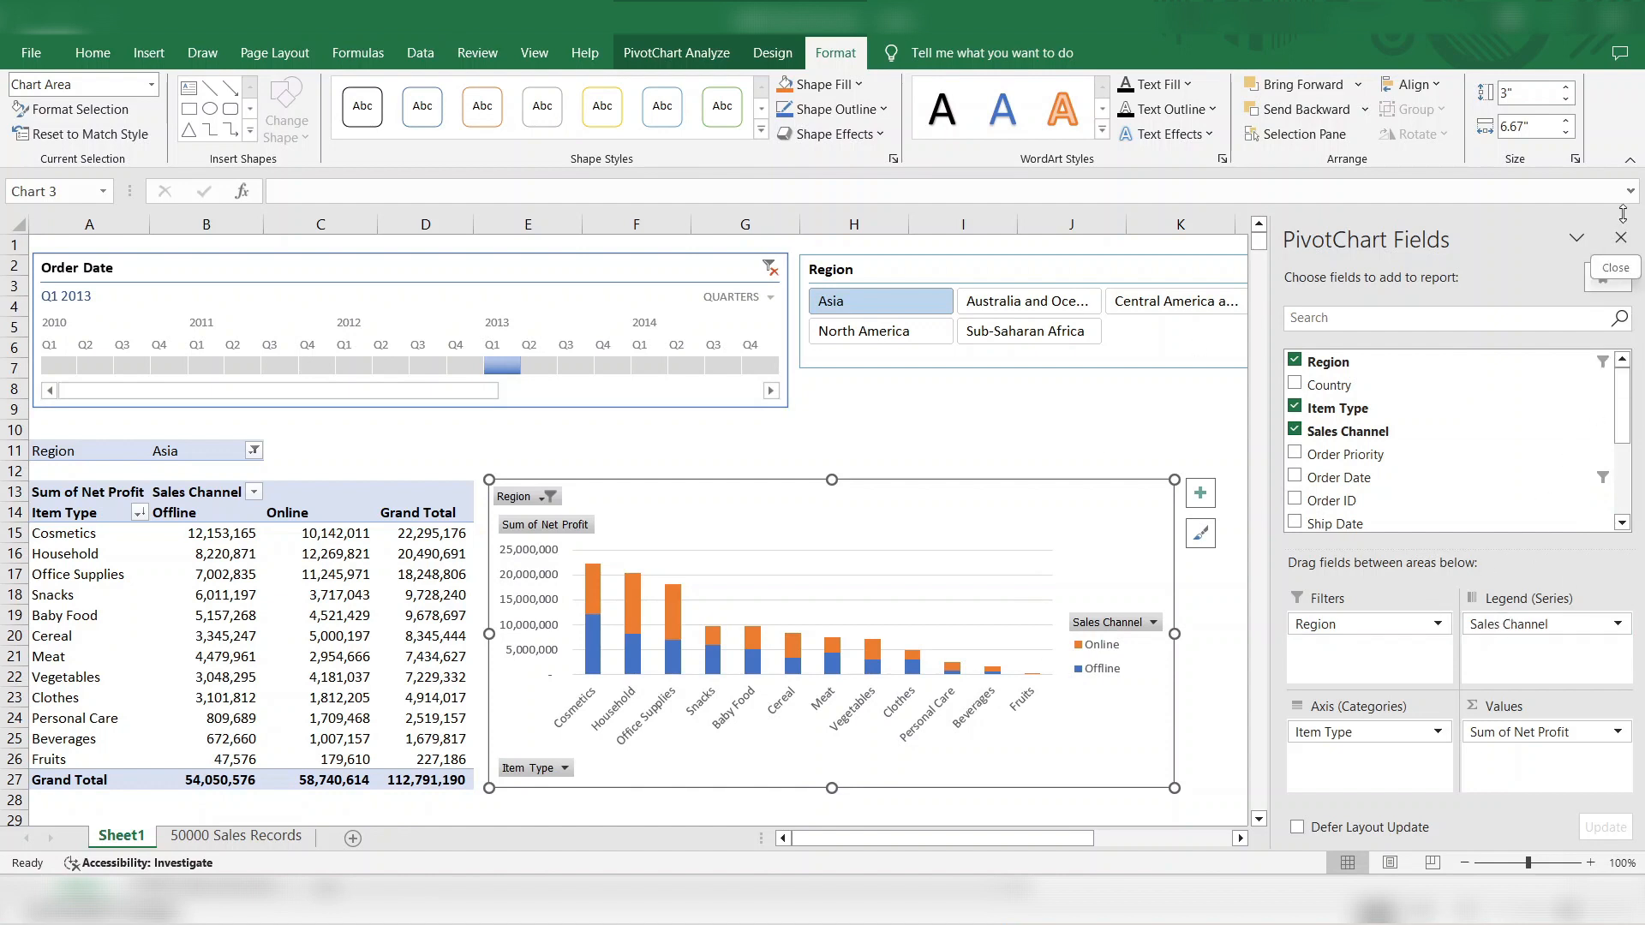
{"action": "left_click", "coordinate": [1622, 239]}
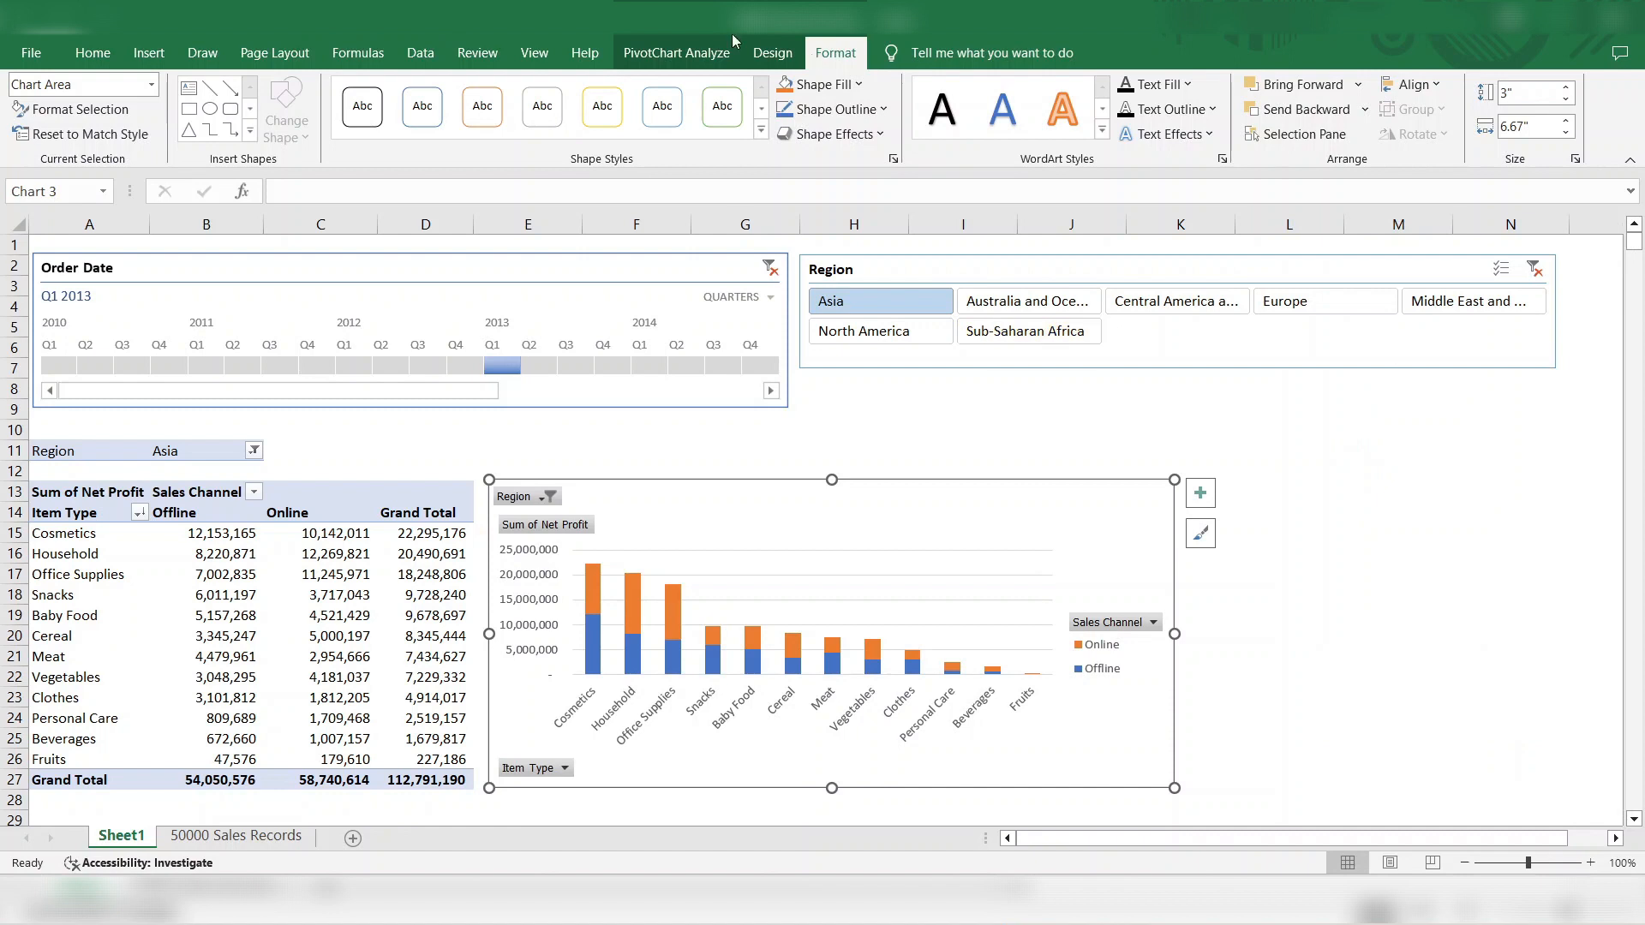
{"action": "left_click", "coordinate": [681, 54]}
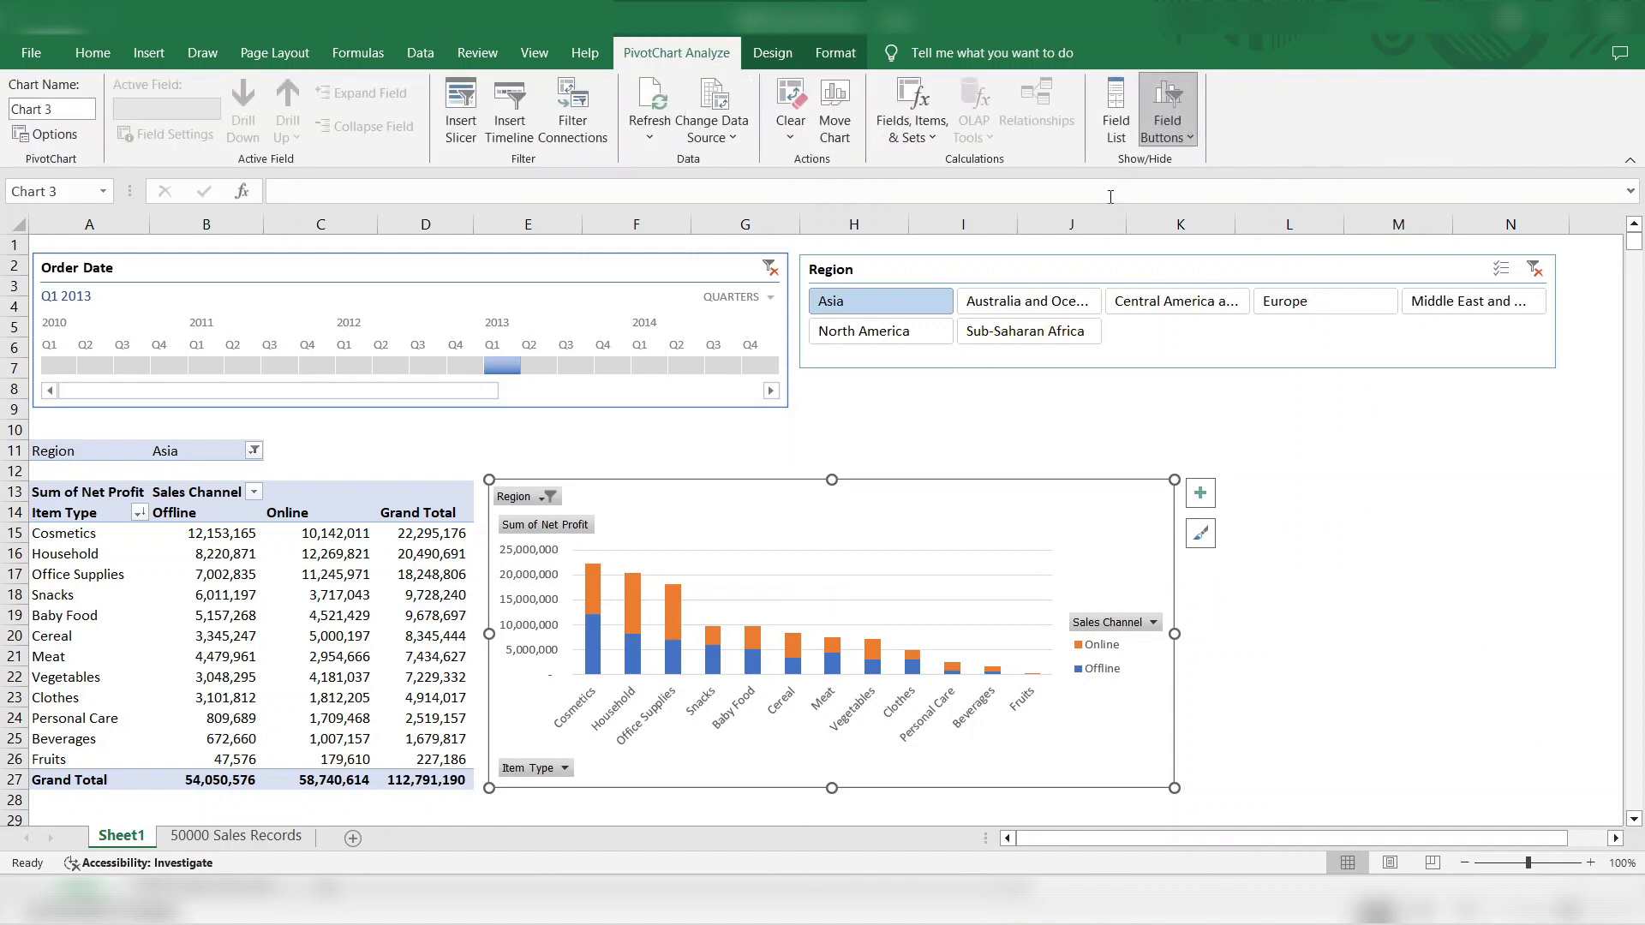
{"action": "left_click", "coordinate": [1116, 111]}
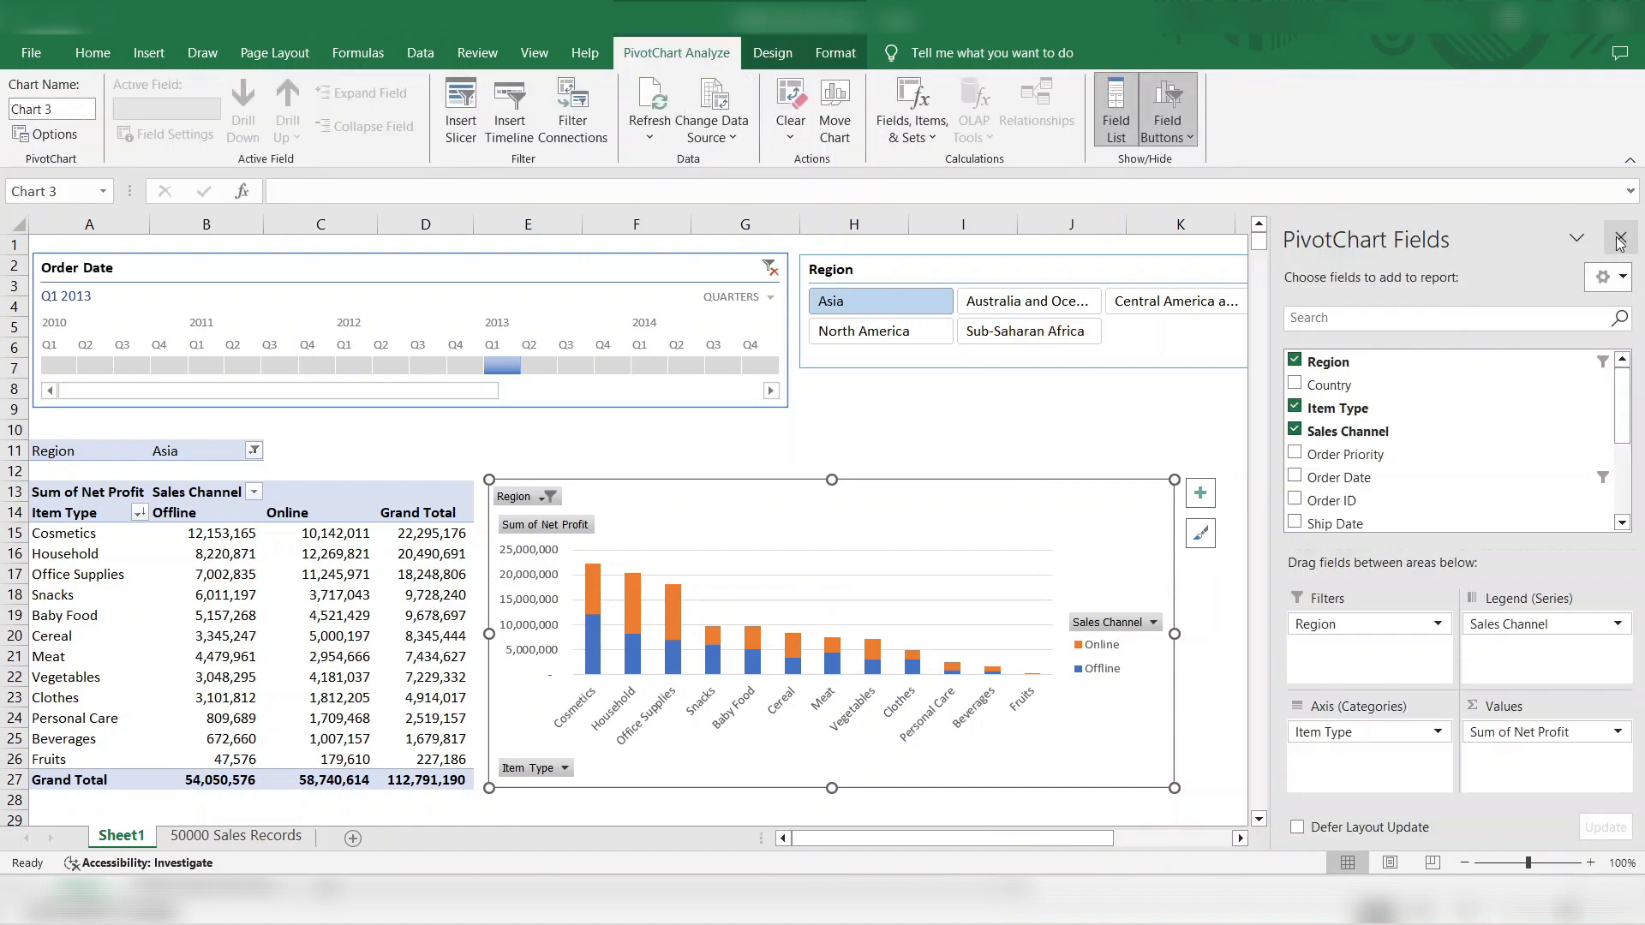
{"action": "left_click", "coordinate": [1620, 237]}
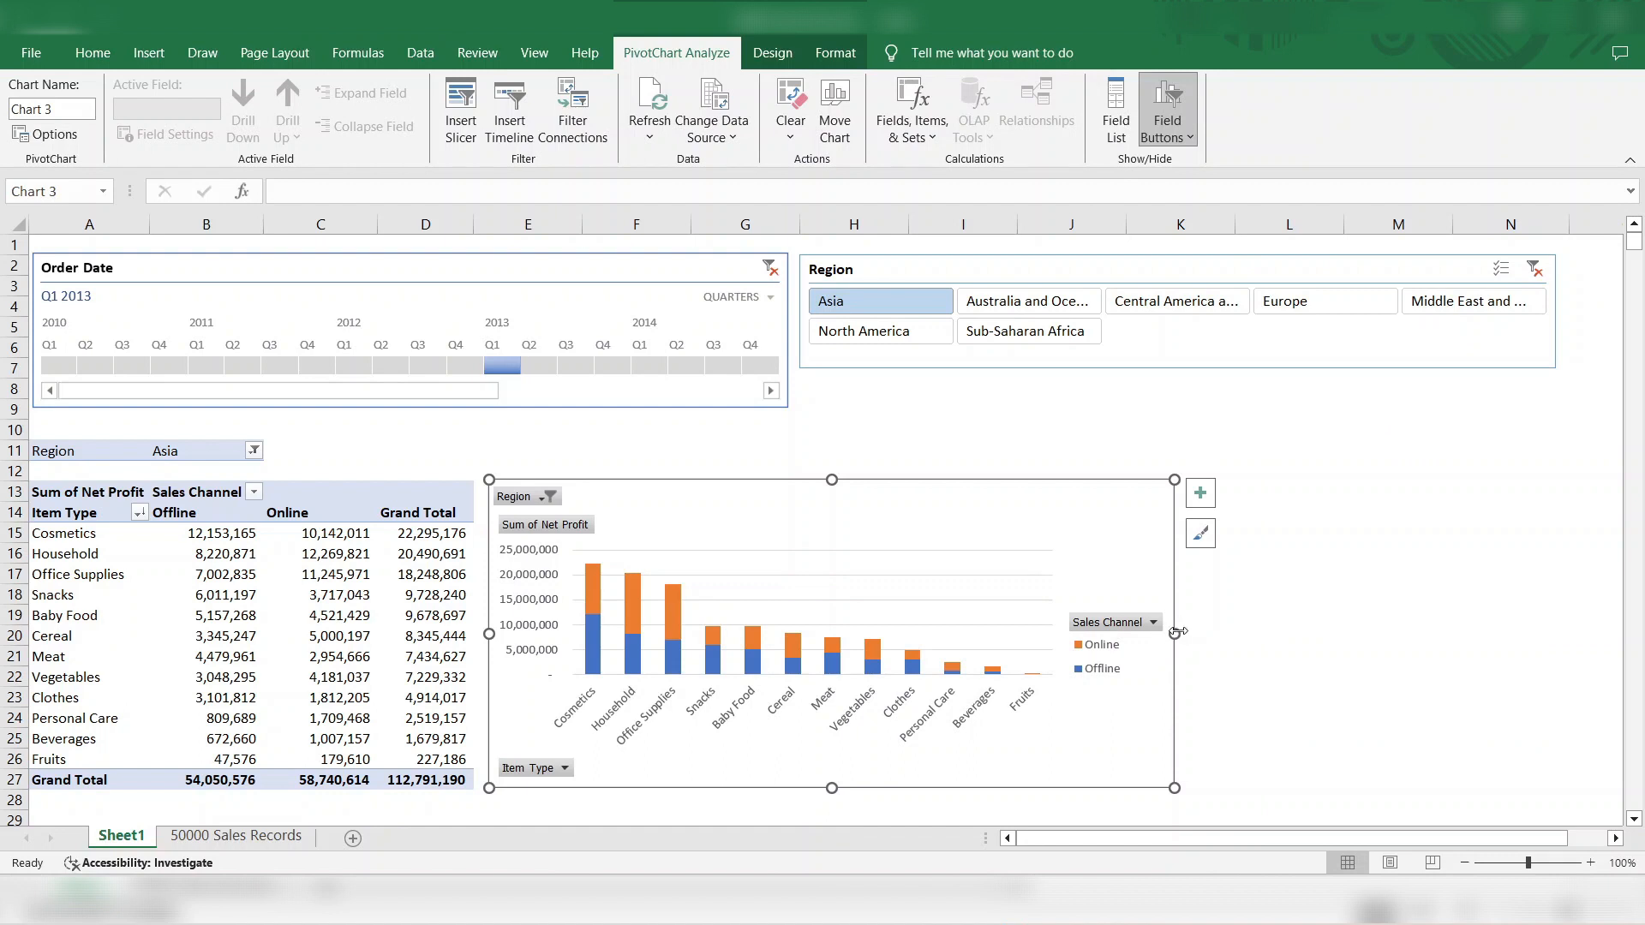
Step: Widen the PivotChart into column N so it ends near the Region slicer's edge, and delete its gridlines
{"action": "left_click_drag", "start_coordinate": [1178, 632], "coordinate": [1545, 559]}
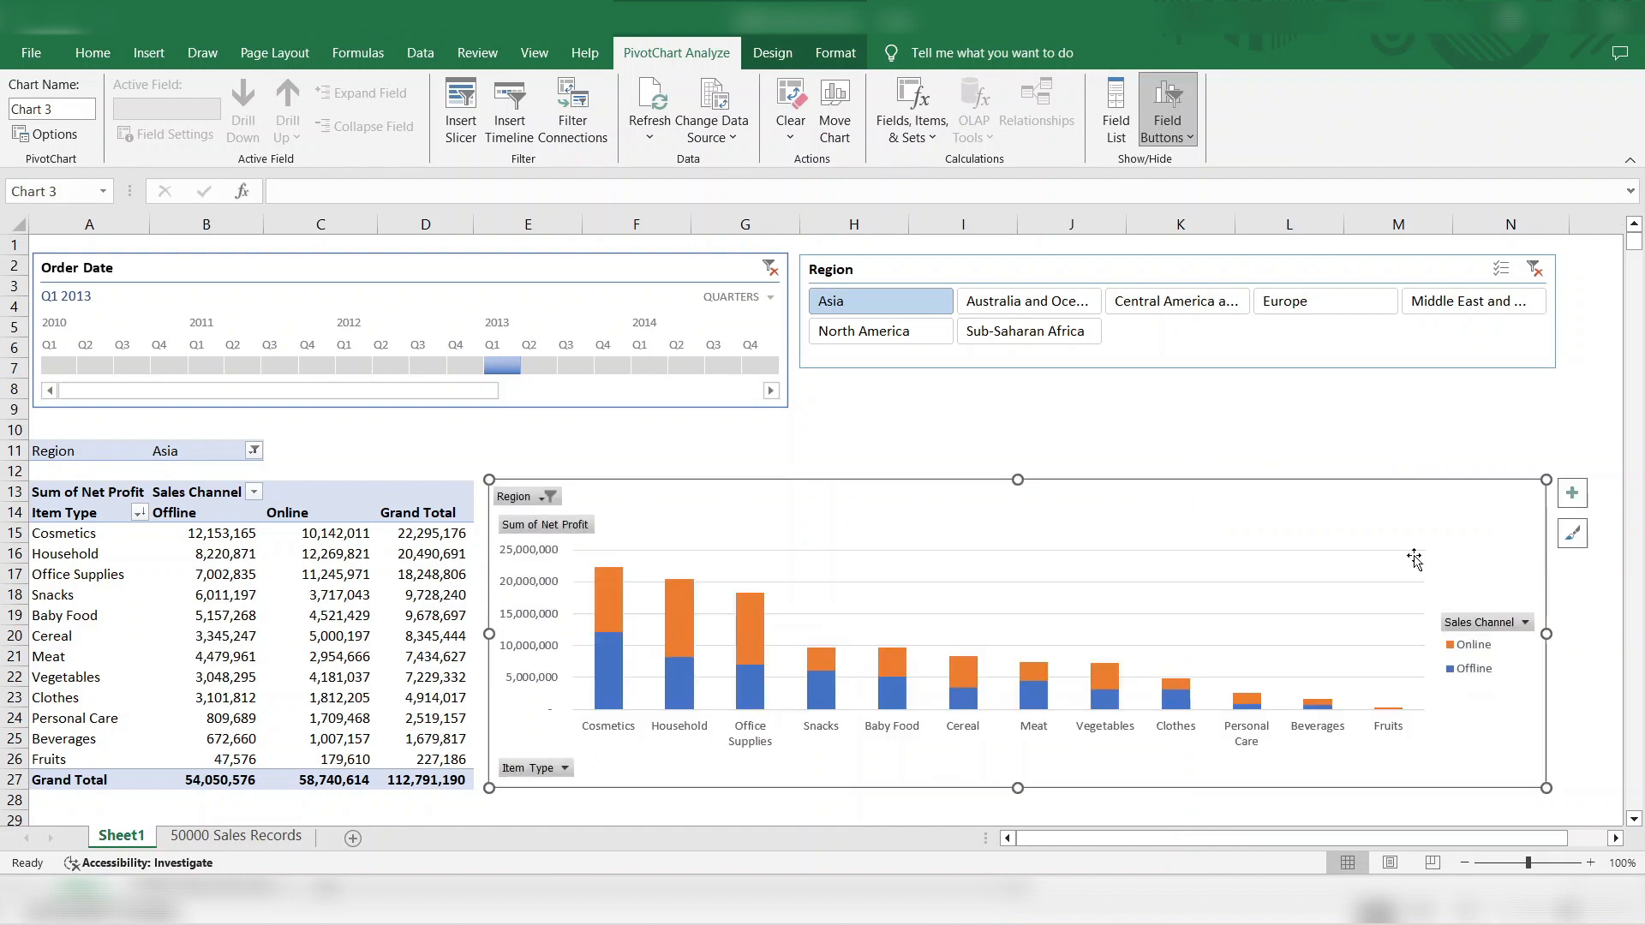
{"action": "left_click", "coordinate": [822, 587]}
{"action": "key", "text": "Delete"}
Step: Set the display units of the PivotChart's vertical axis to Millions and close the axis formatting
{"action": "left_click", "coordinate": [524, 586]}
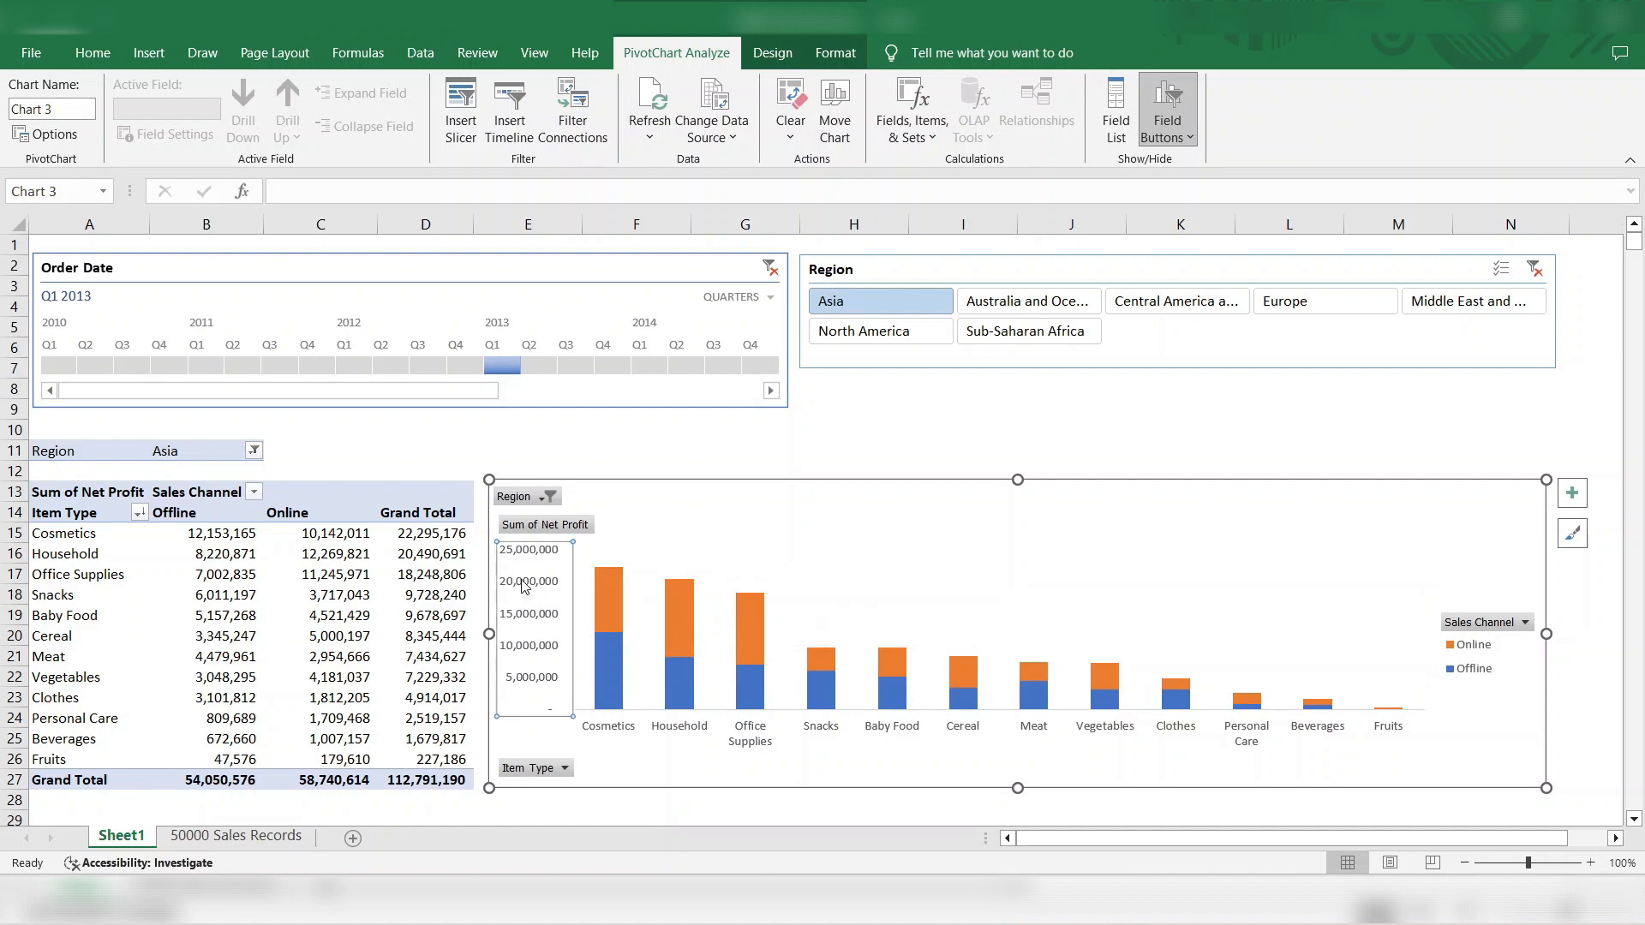
{"action": "right_click", "coordinate": [524, 586]}
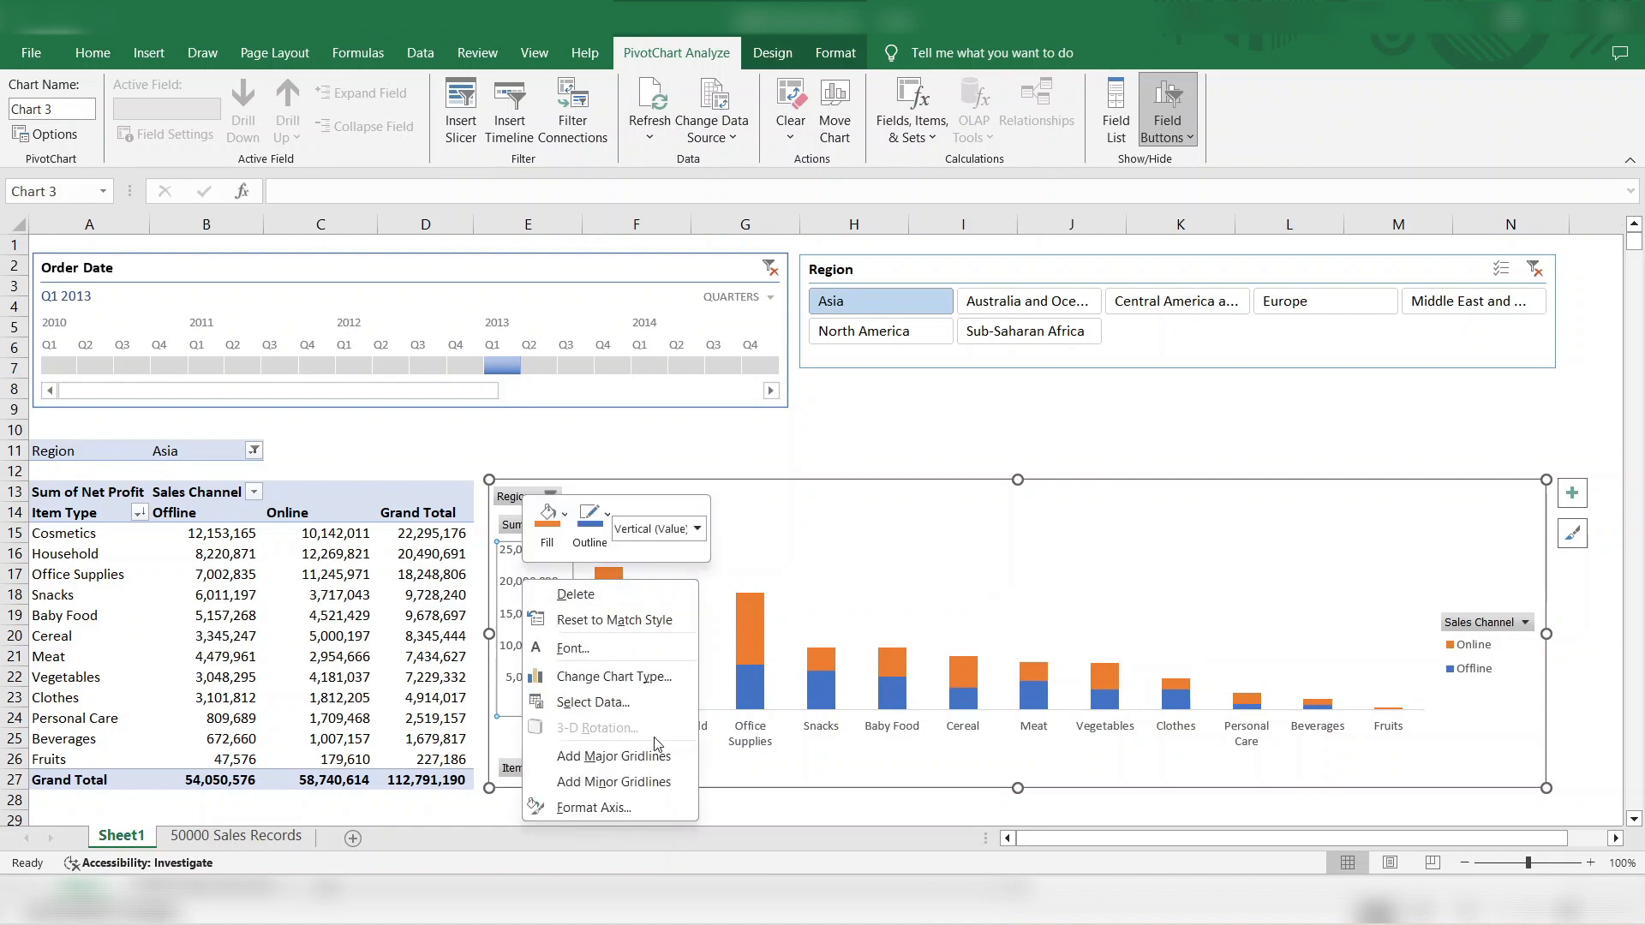
{"action": "left_click", "coordinate": [654, 807]}
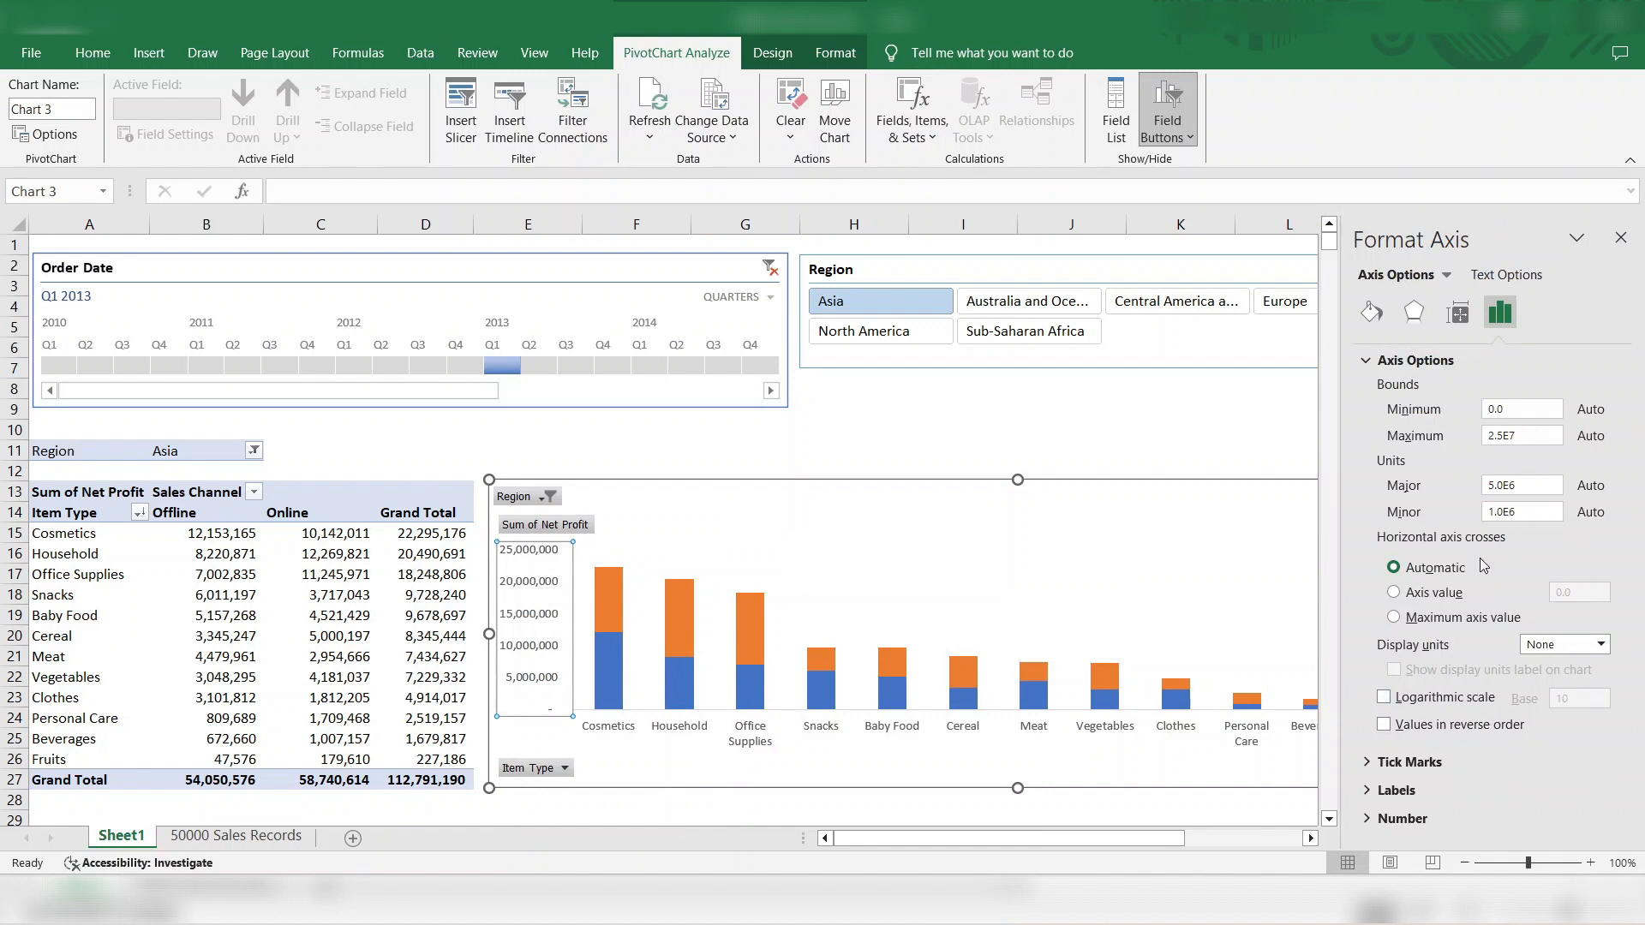
{"action": "left_click", "coordinate": [1600, 644]}
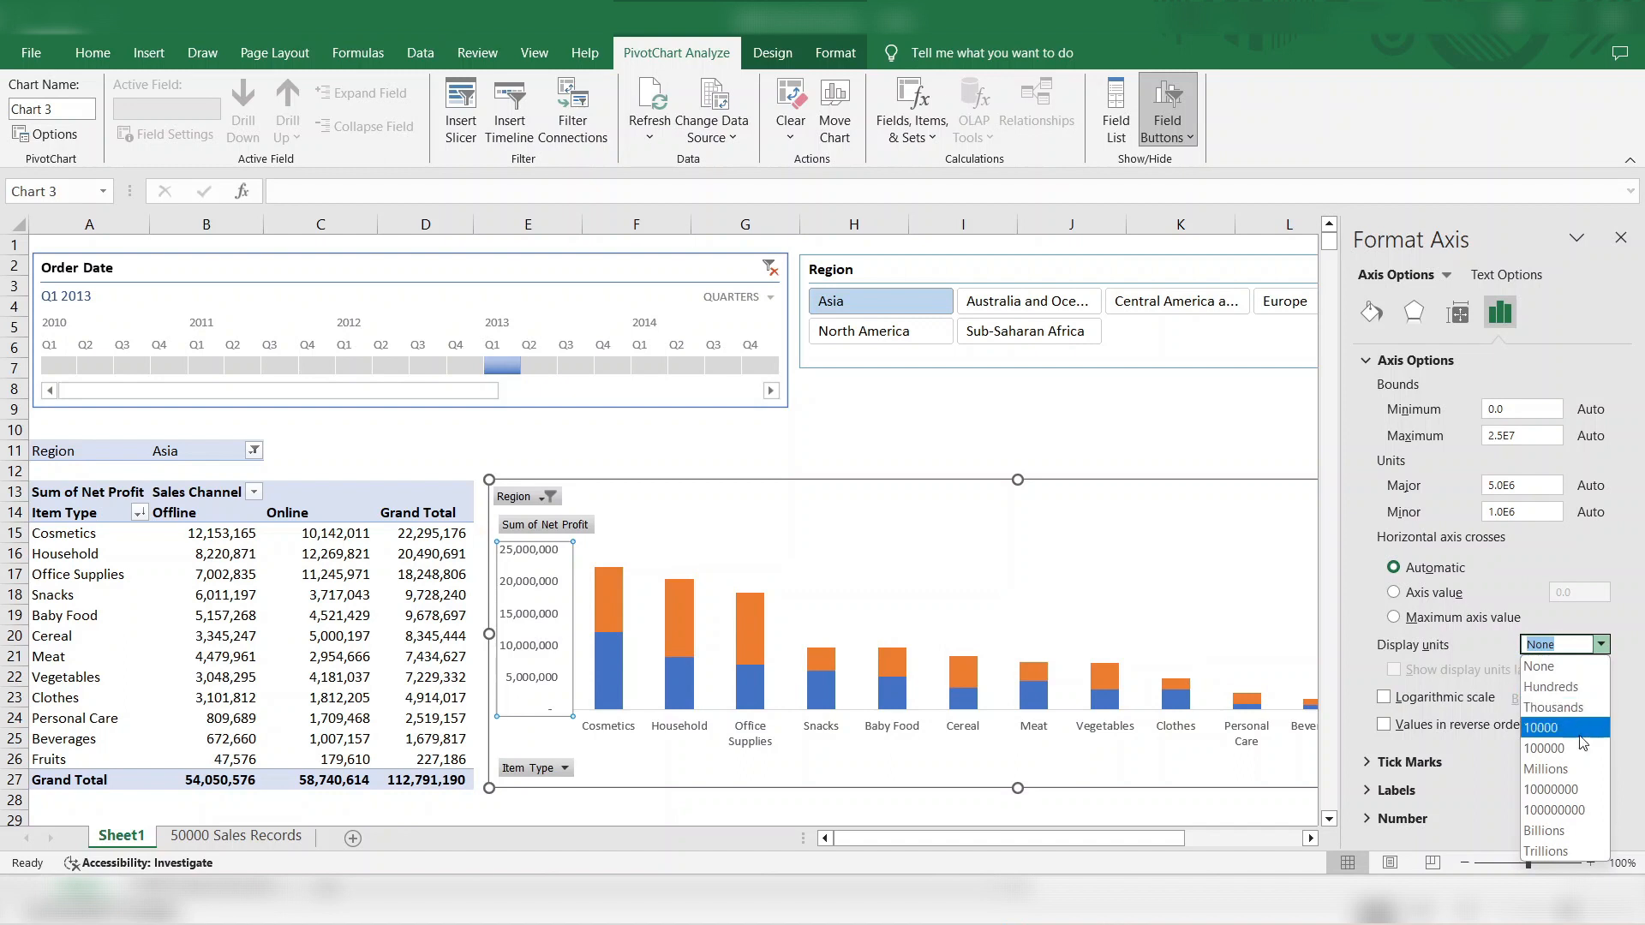
{"action": "left_click", "coordinate": [1577, 768]}
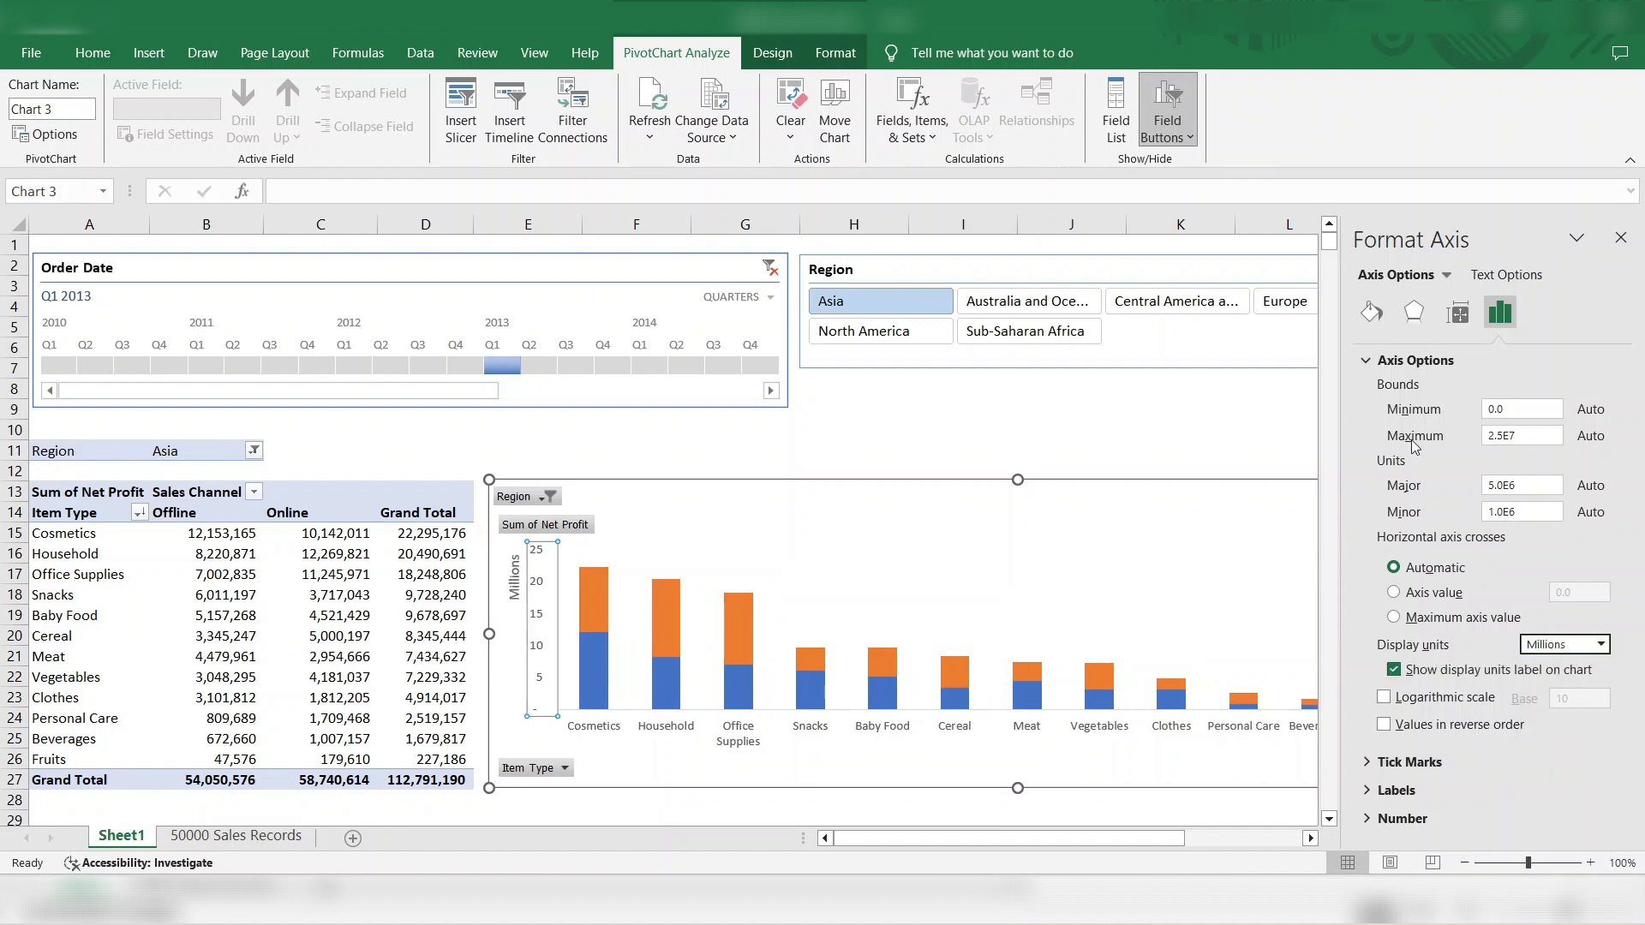
{"action": "left_click", "coordinate": [1620, 237]}
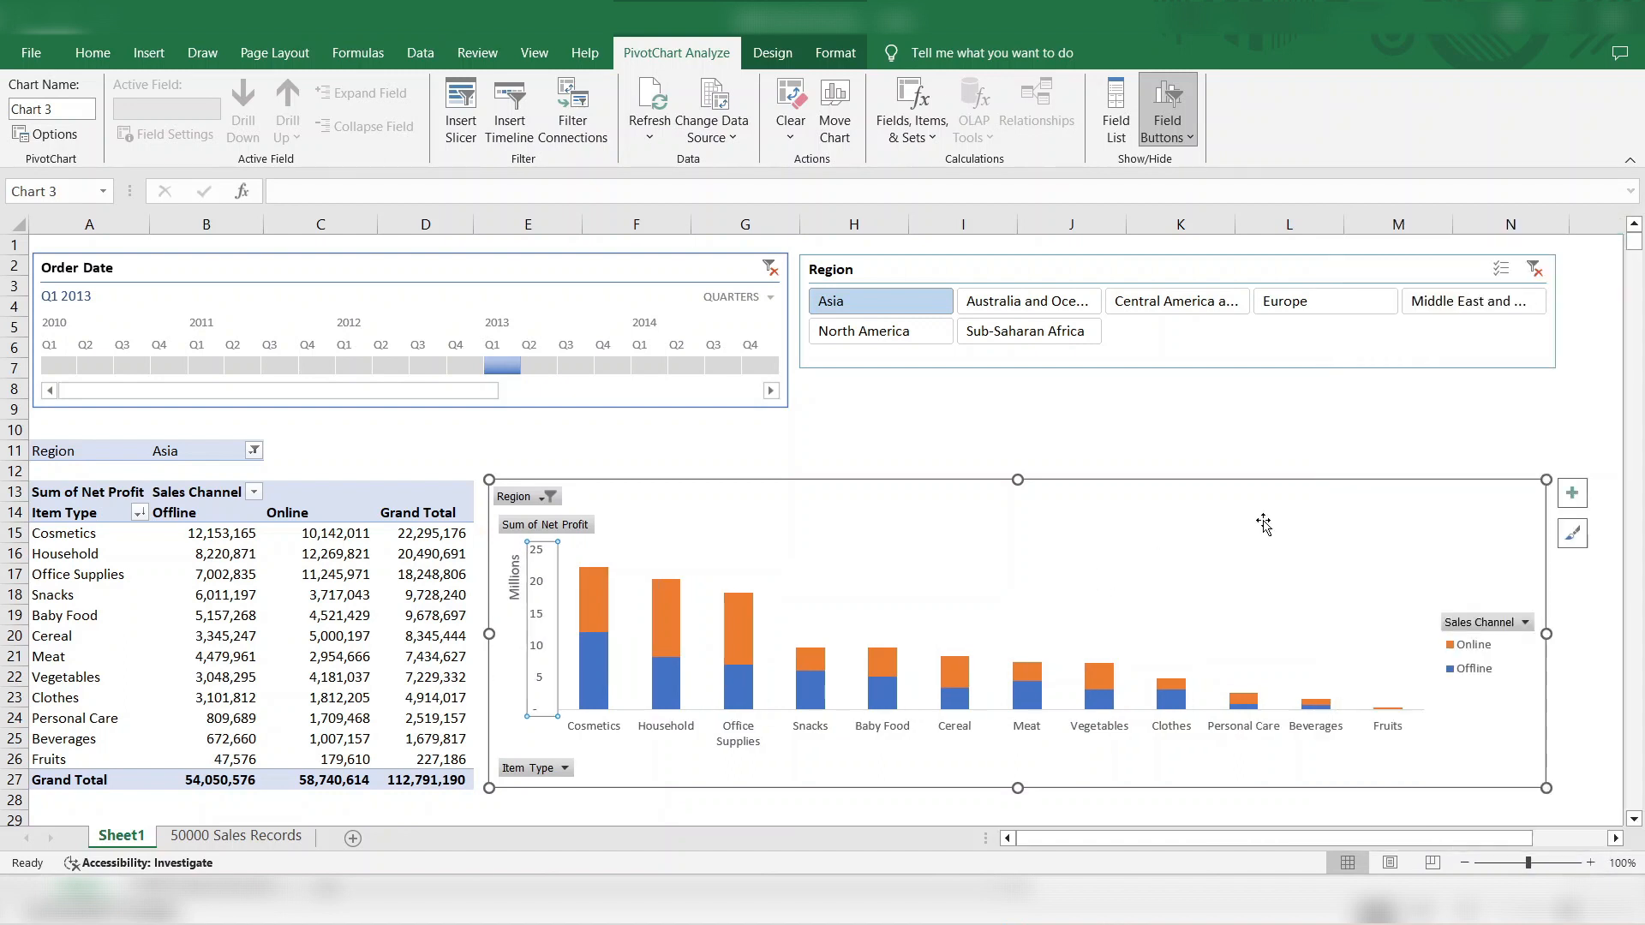
Step: Add a chart title to the PivotChart that reads "Net Profit by Region"
{"action": "left_click", "coordinate": [1473, 658]}
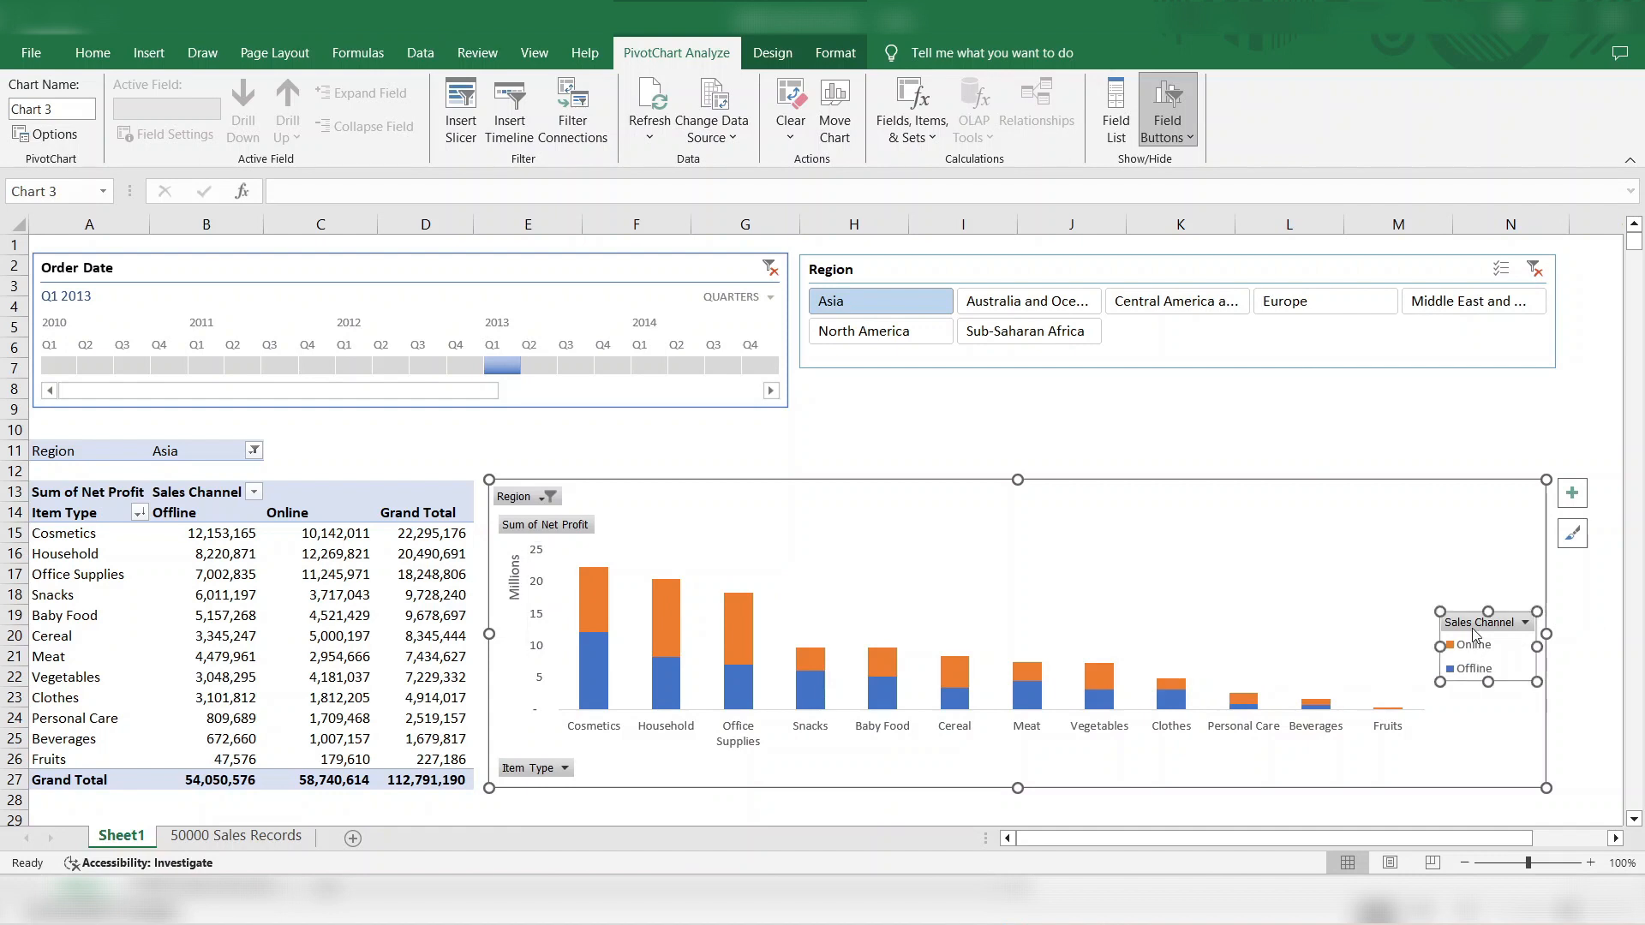
{"action": "left_click", "coordinate": [1573, 493]}
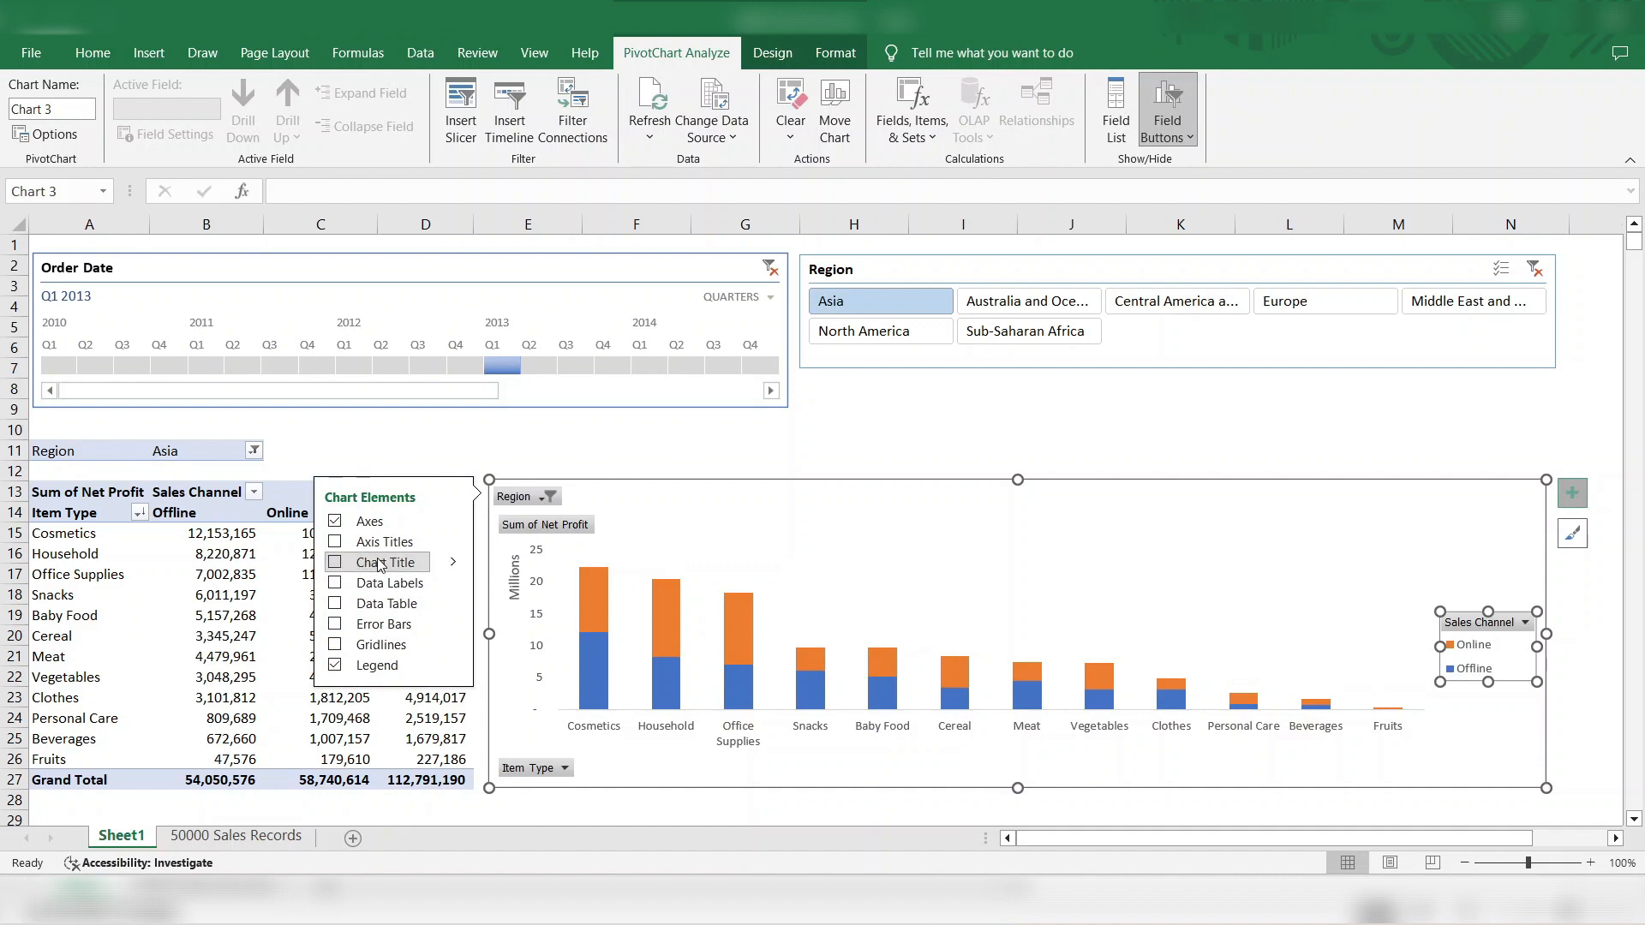
{"action": "left_click", "coordinate": [335, 562]}
{"action": "left_click", "coordinate": [1017, 561]}
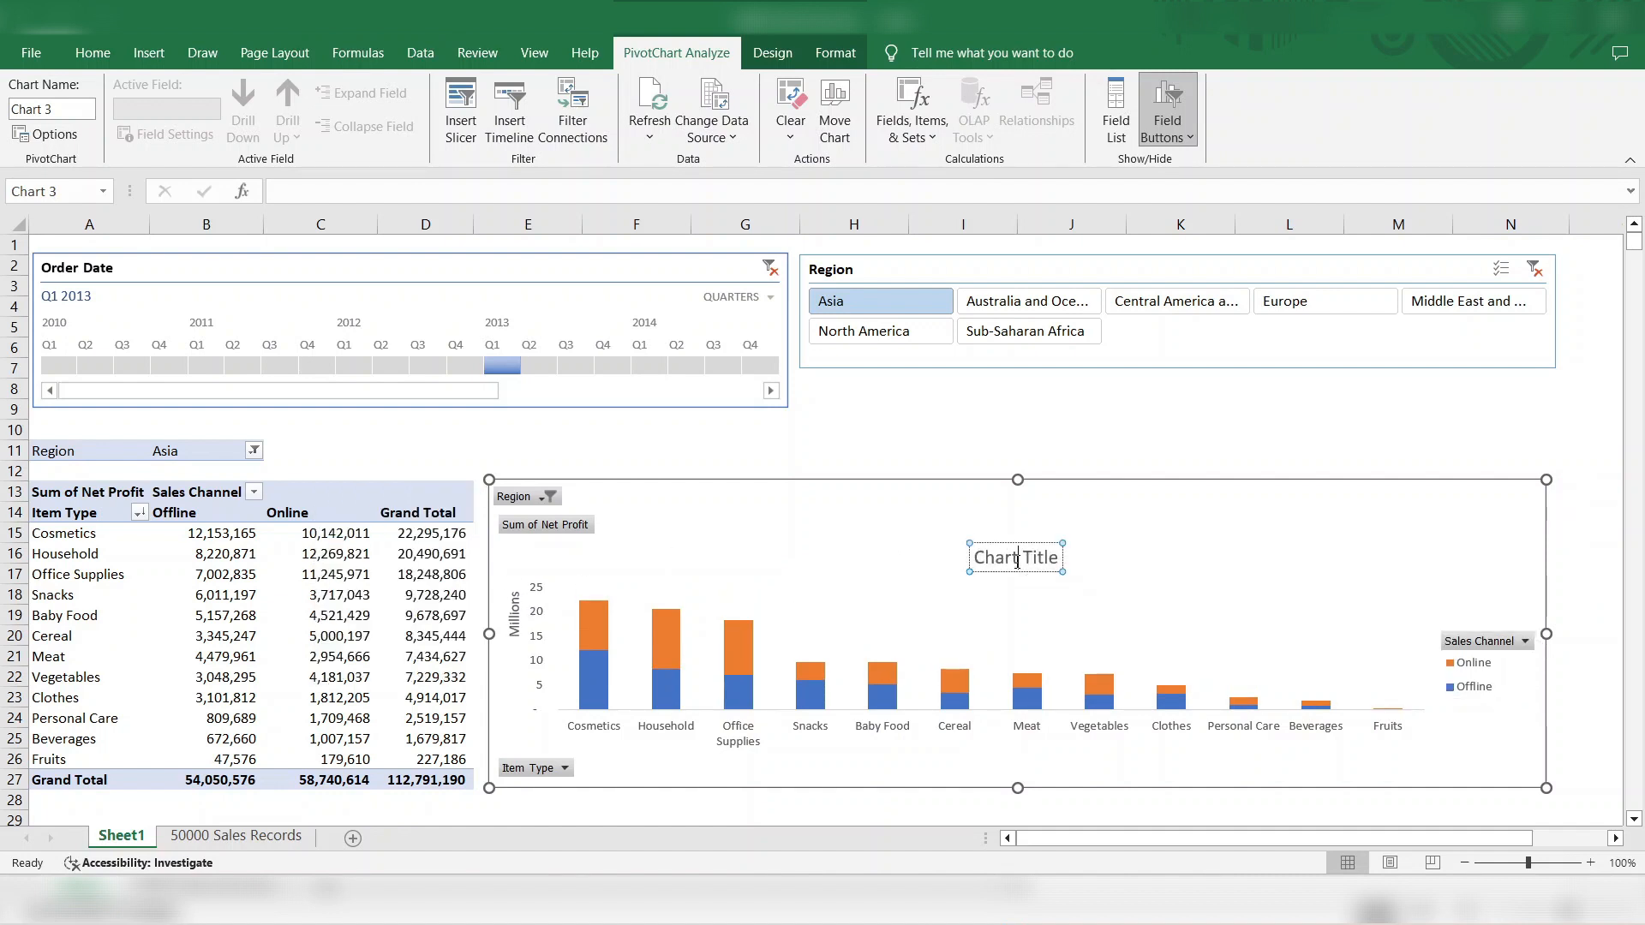
{"action": "triple_click", "coordinate": [1017, 562]}
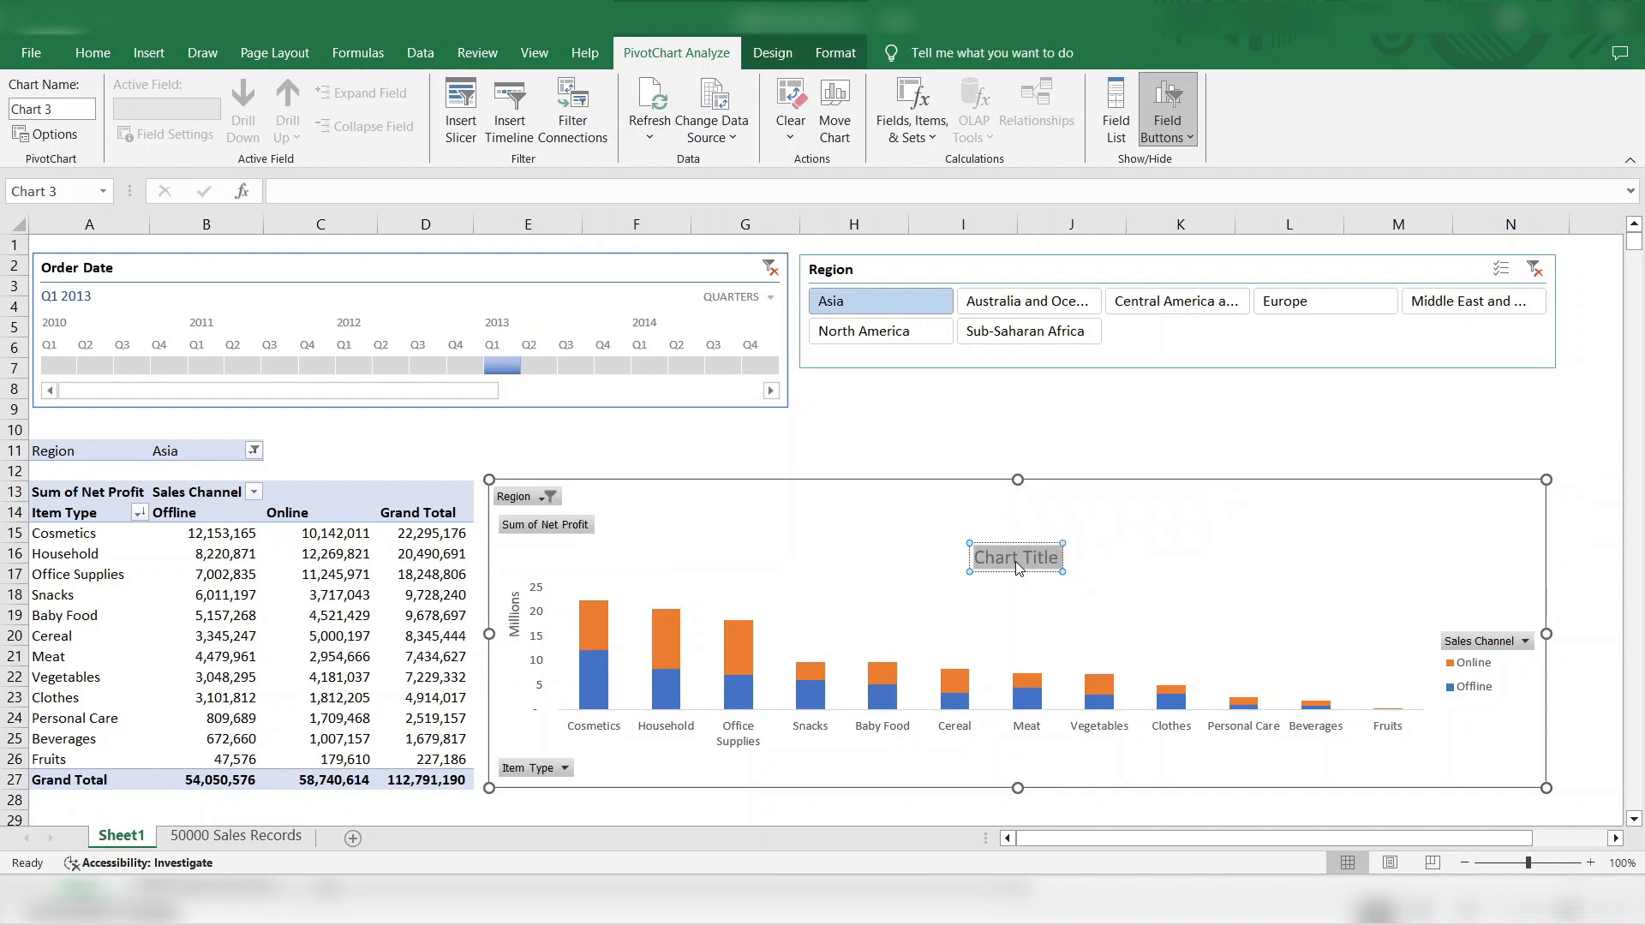
{"action": "type", "text": "Net PRo"}
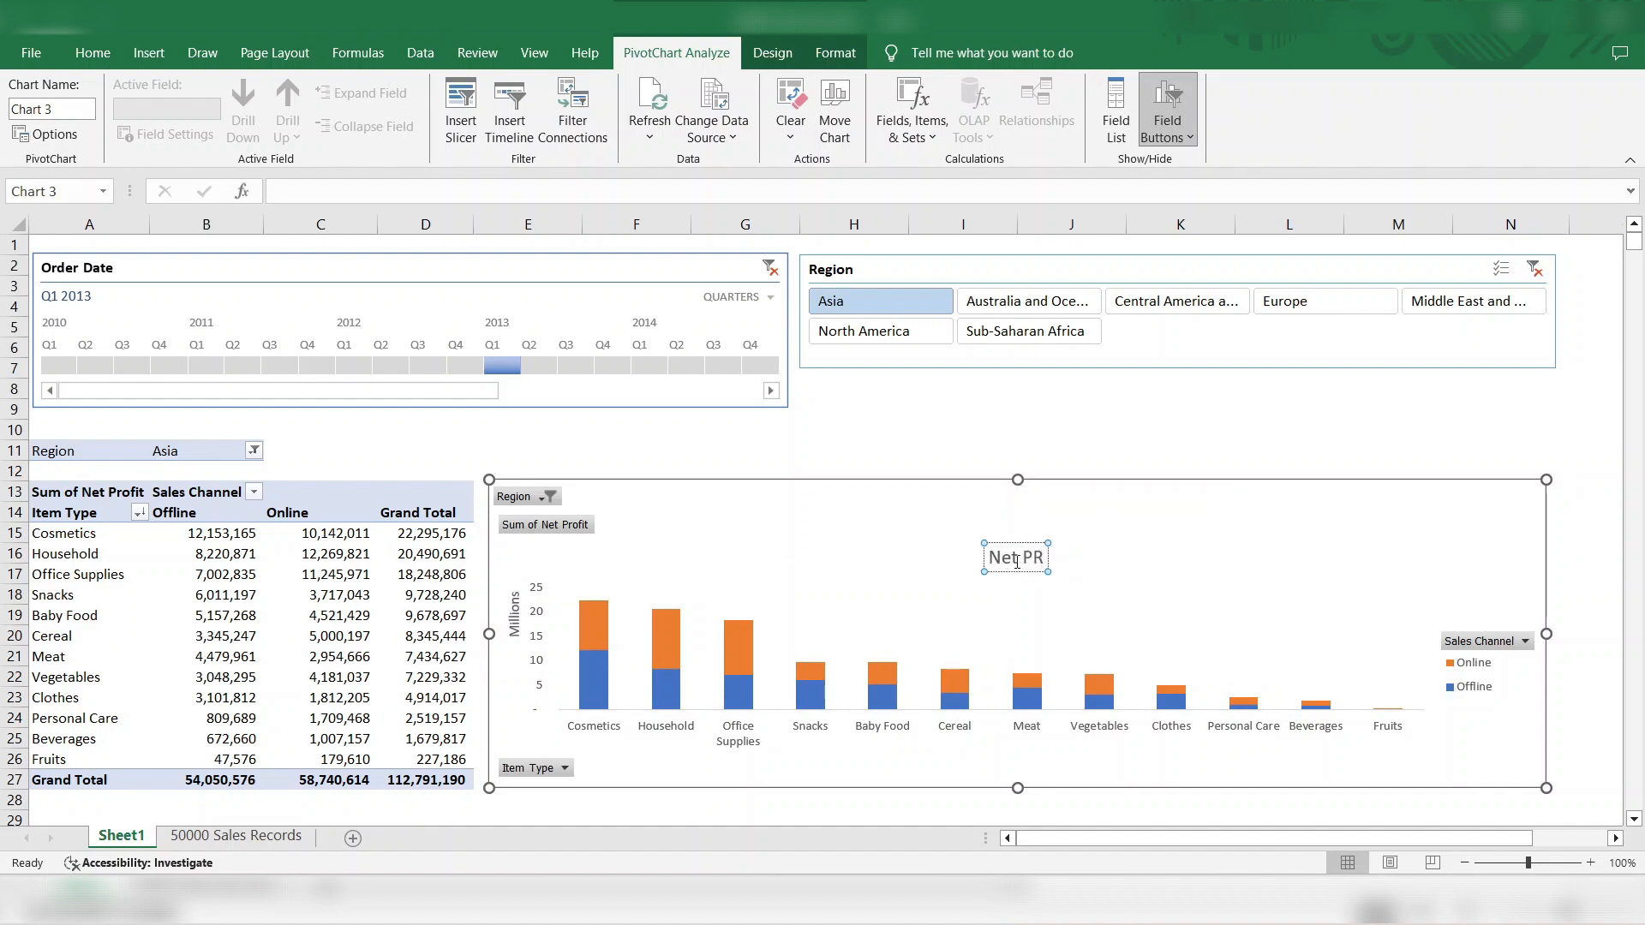
{"action": "key", "text": "BackSpace"}
{"action": "key", "text": "BackSpace"}
{"action": "type", "text": "rofit by Region"}
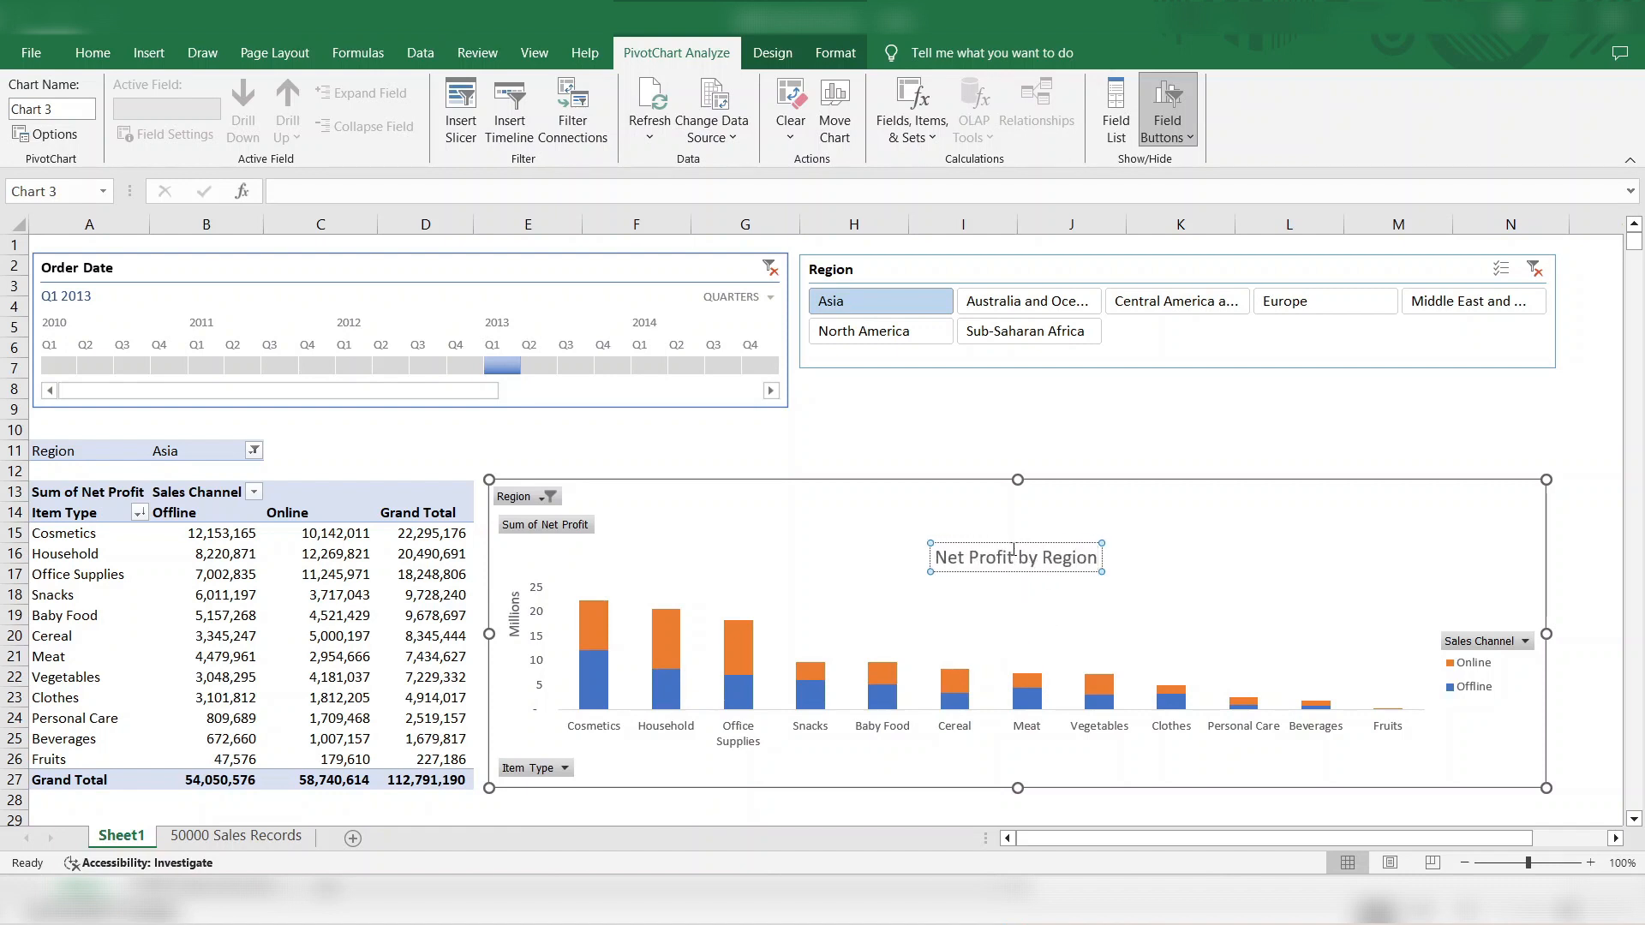
{"action": "key", "text": "Escape"}
Step: Move the title up toward the chart's upper-left area and hide all field buttons on the PivotChart
{"action": "left_click", "coordinate": [1015, 555]}
{"action": "left_click", "coordinate": [1015, 554]}
{"action": "left_click_drag", "start_coordinate": [1013, 545], "coordinate": [690, 498]}
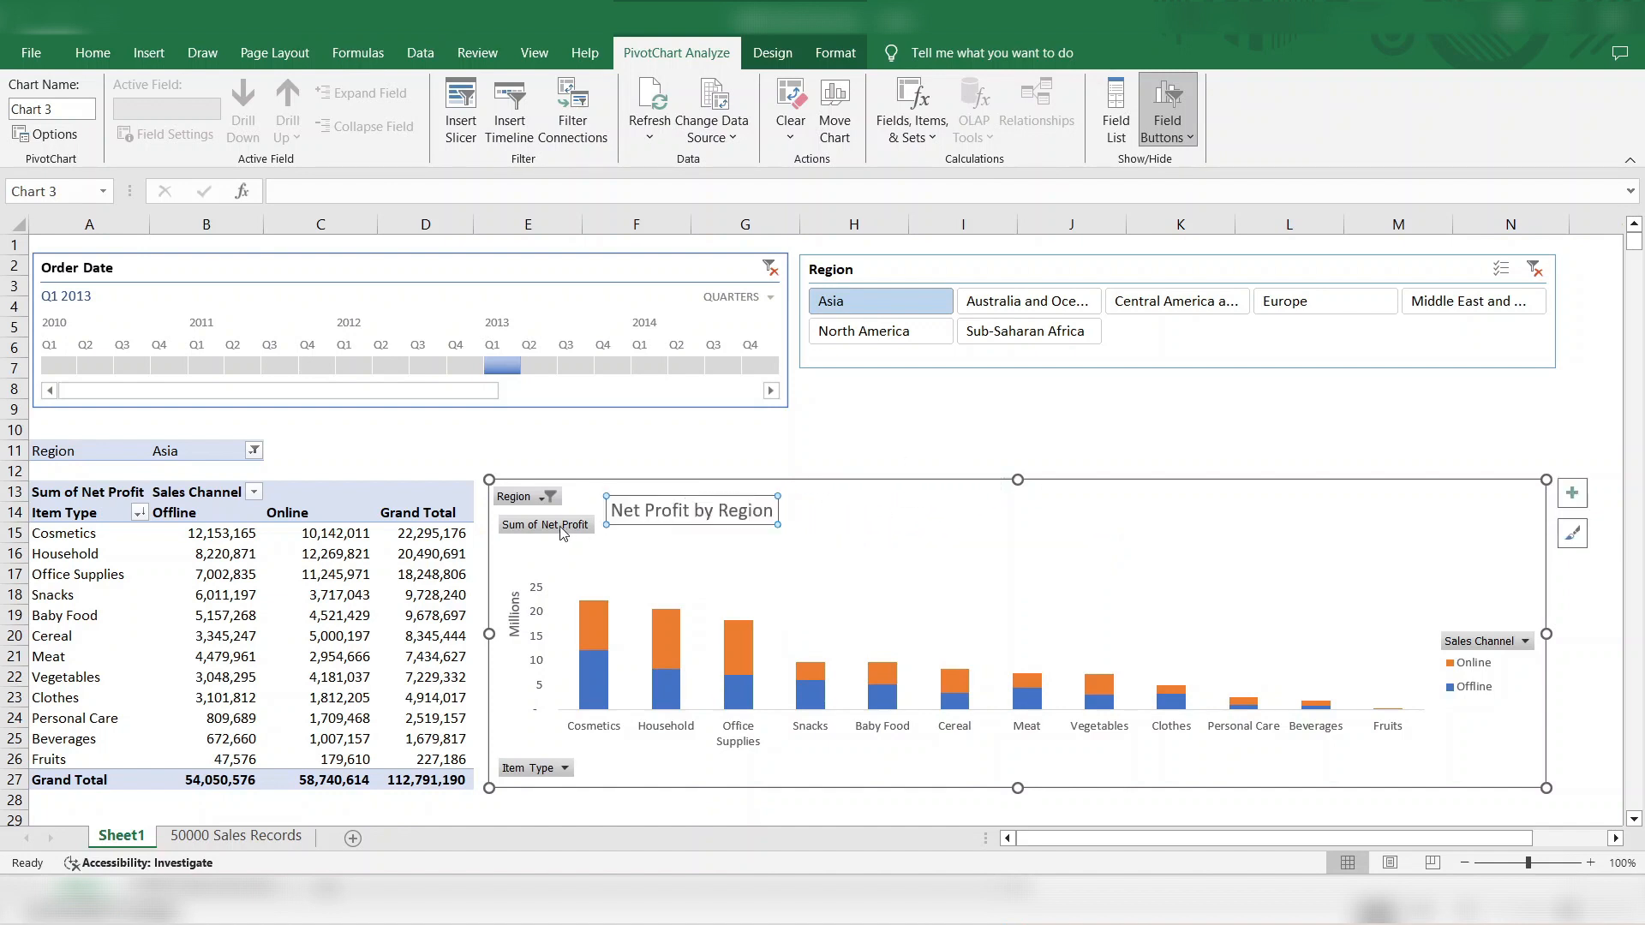
{"action": "right_click", "coordinate": [529, 500]}
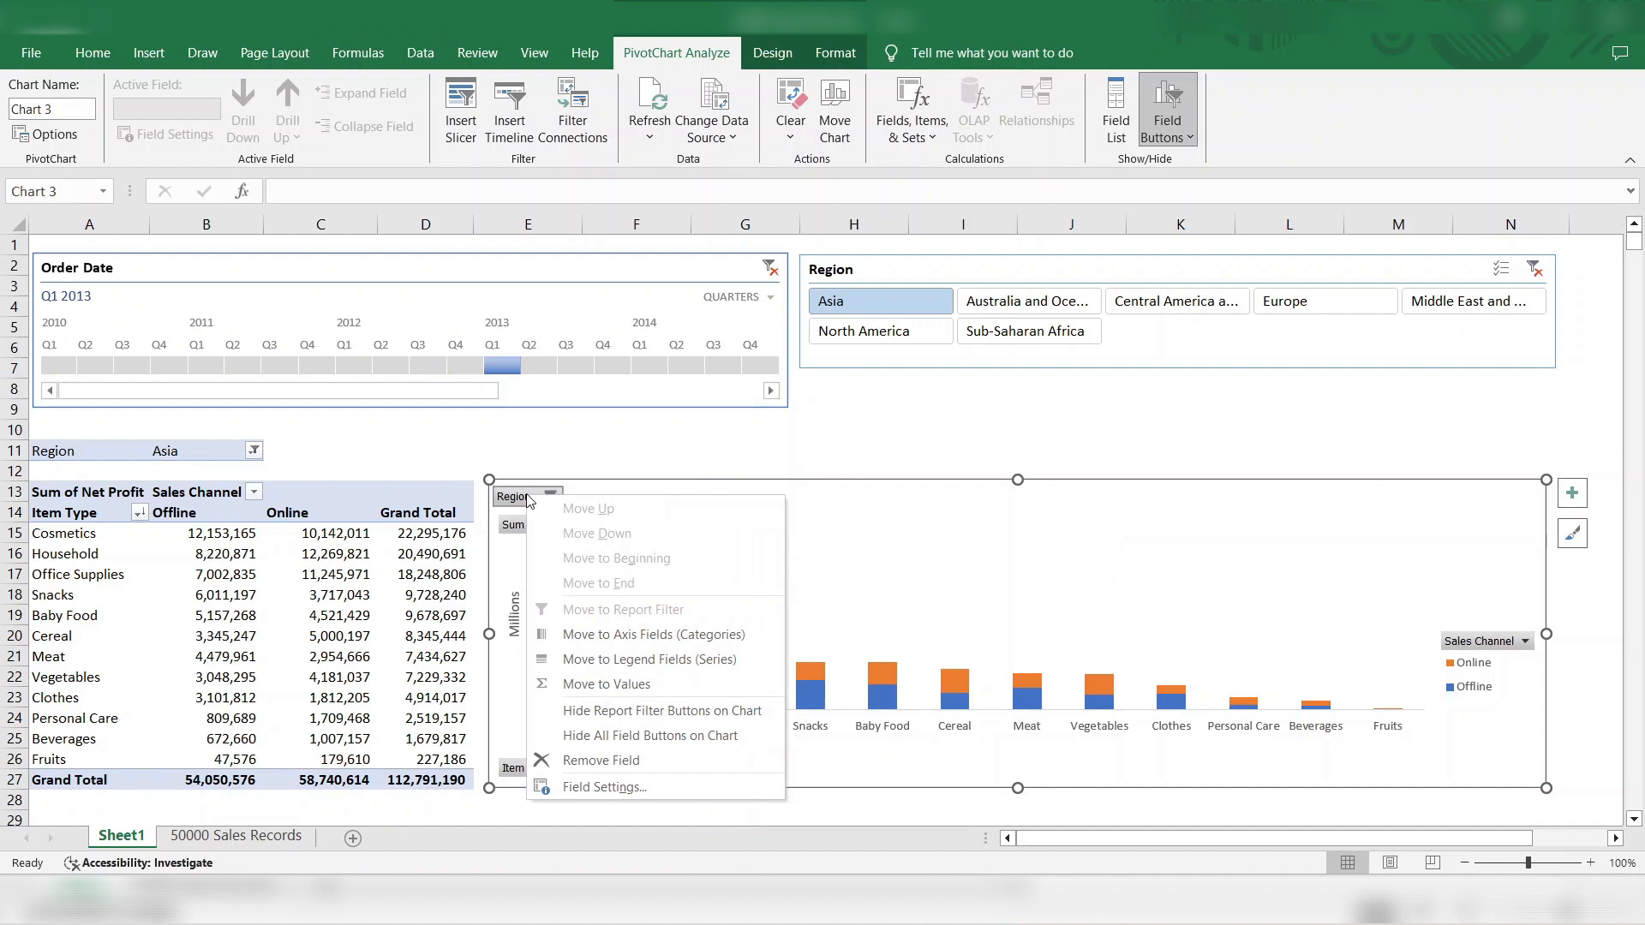
{"action": "left_click", "coordinate": [670, 713]}
{"action": "right_click", "coordinate": [551, 504]}
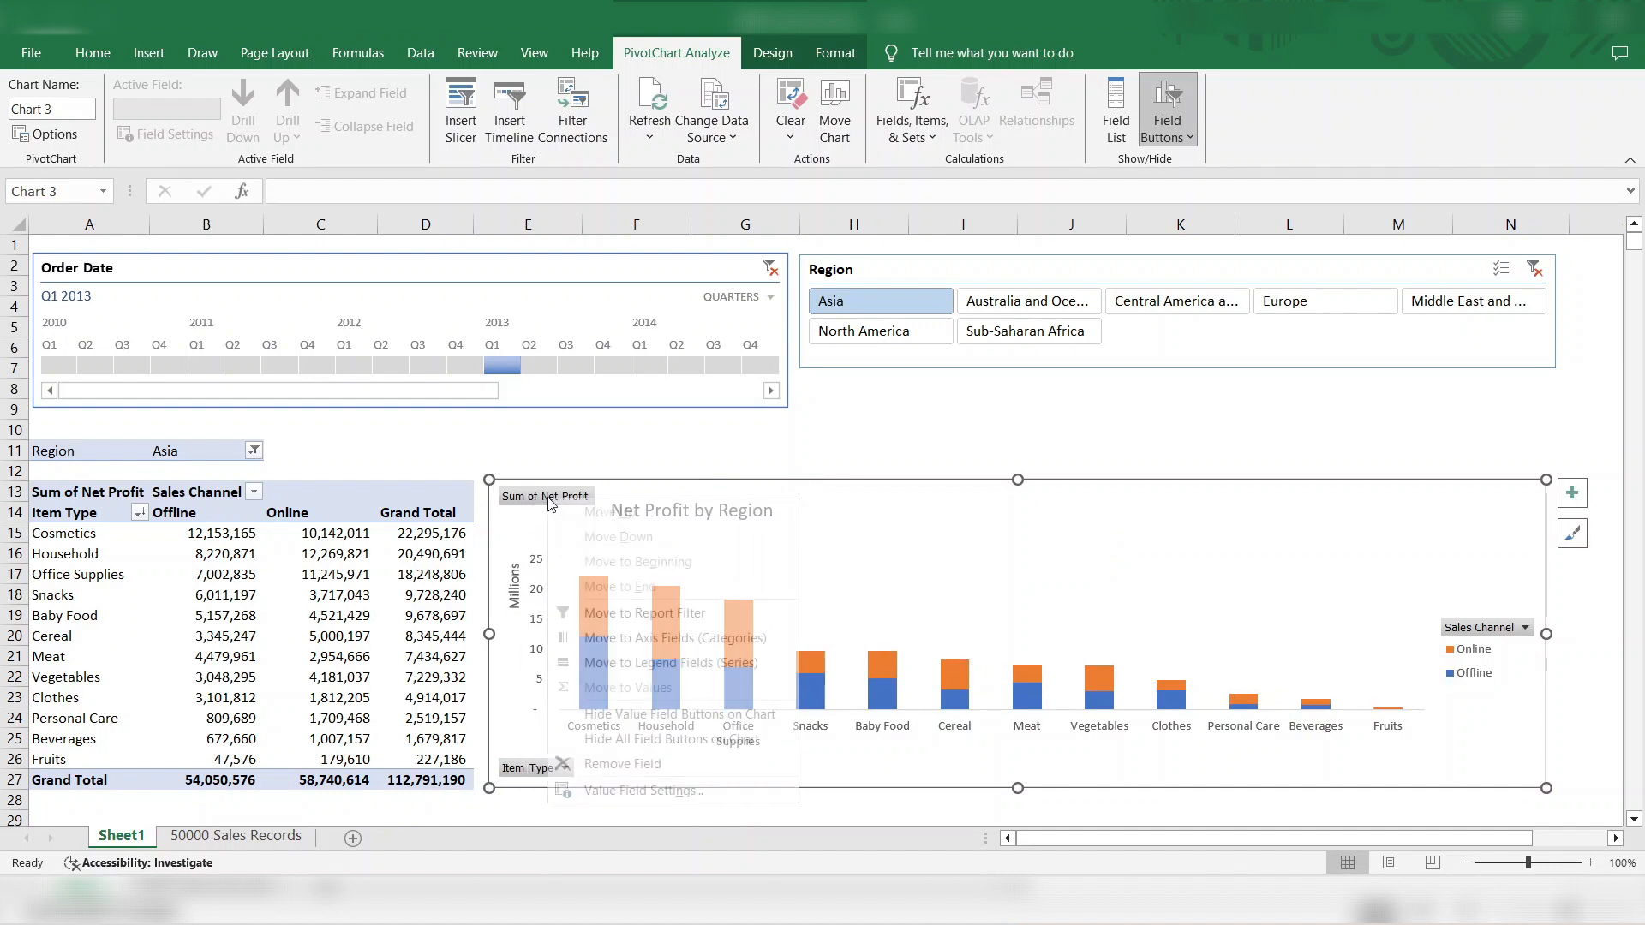
{"action": "left_click", "coordinate": [634, 738]}
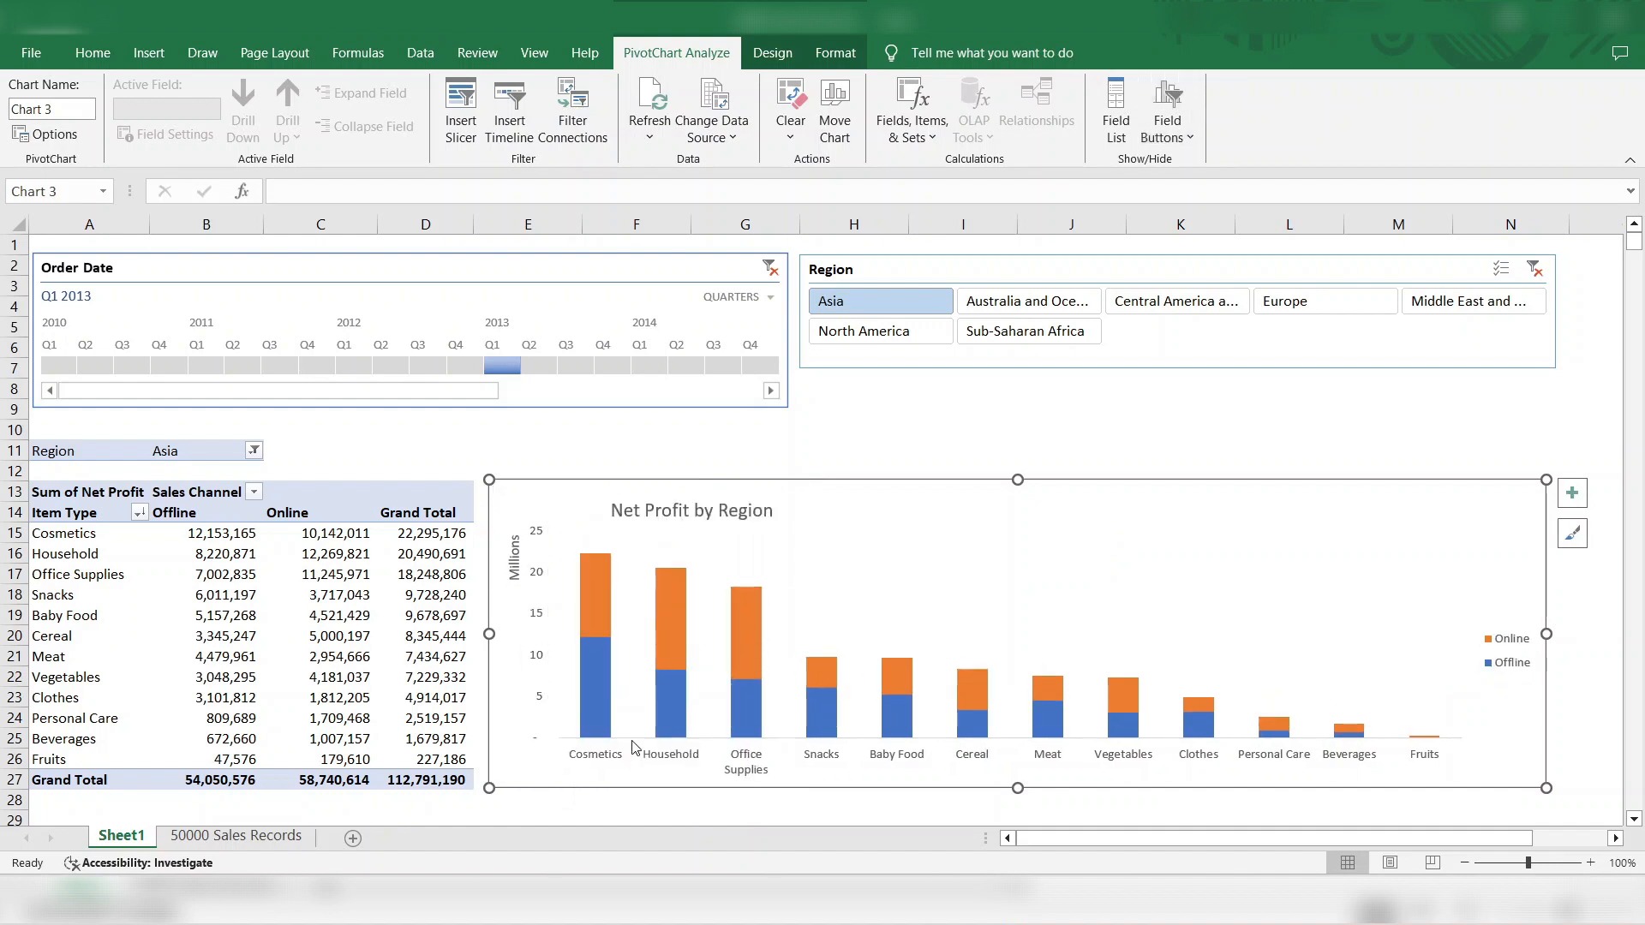
Step: Align the title to the chart's upper-left corner and format it as 18 pt bold gray text
{"action": "left_click_drag", "start_coordinate": [688, 517], "coordinate": [581, 514]}
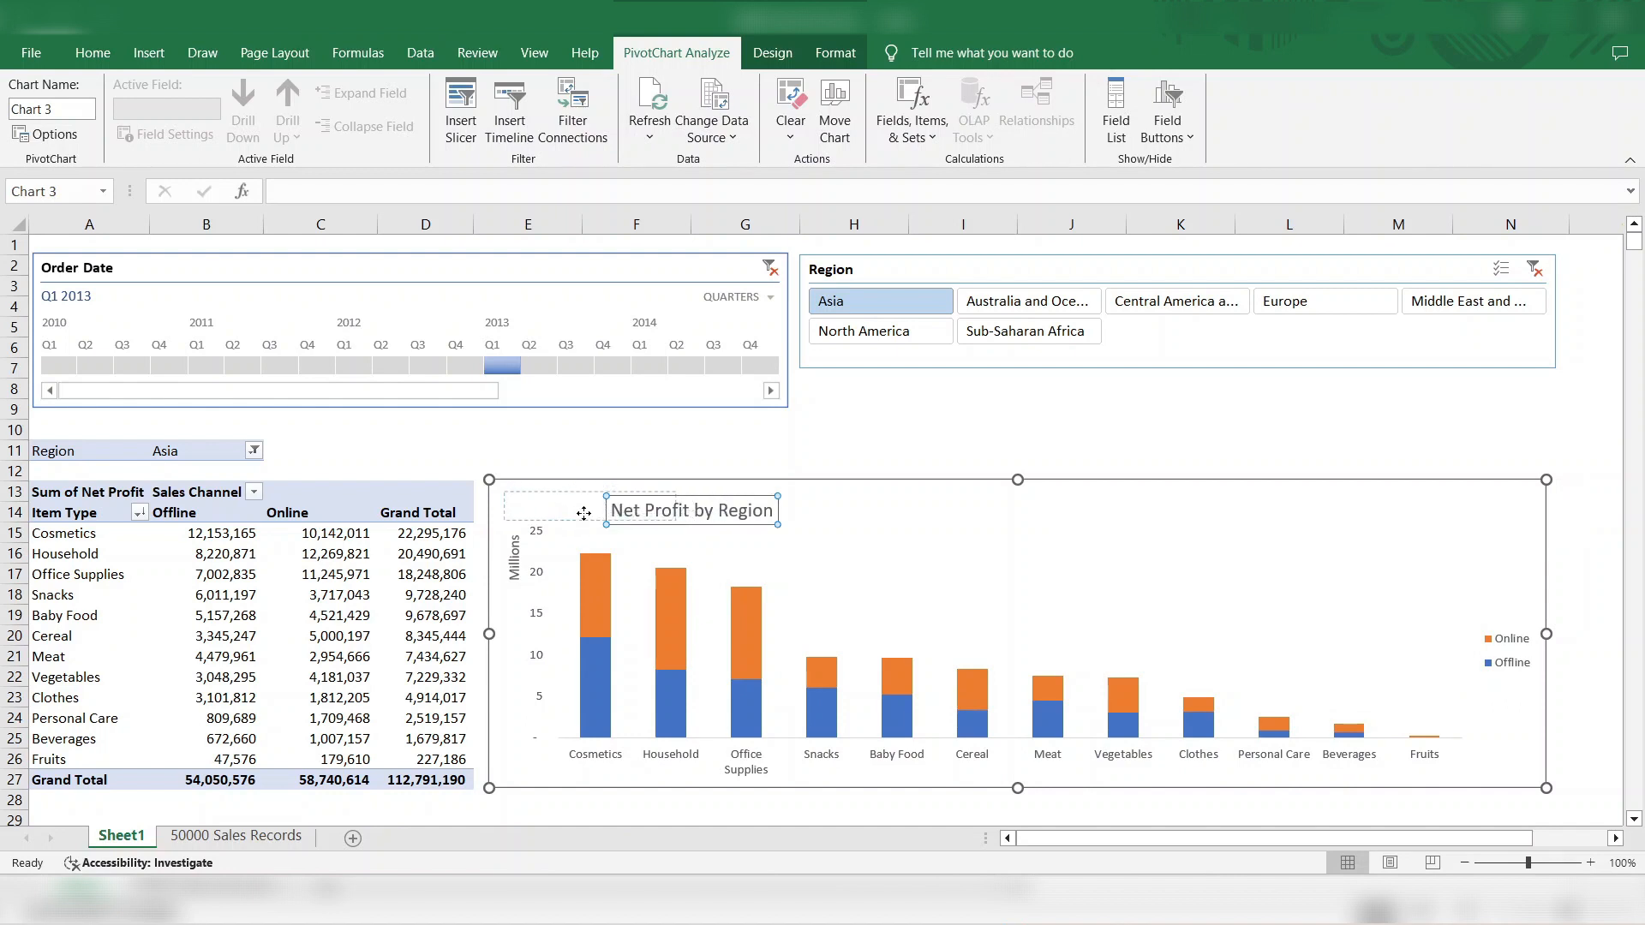
{"action": "left_click", "coordinate": [116, 54]}
{"action": "left_click", "coordinate": [378, 92]}
{"action": "left_click", "coordinate": [379, 93]}
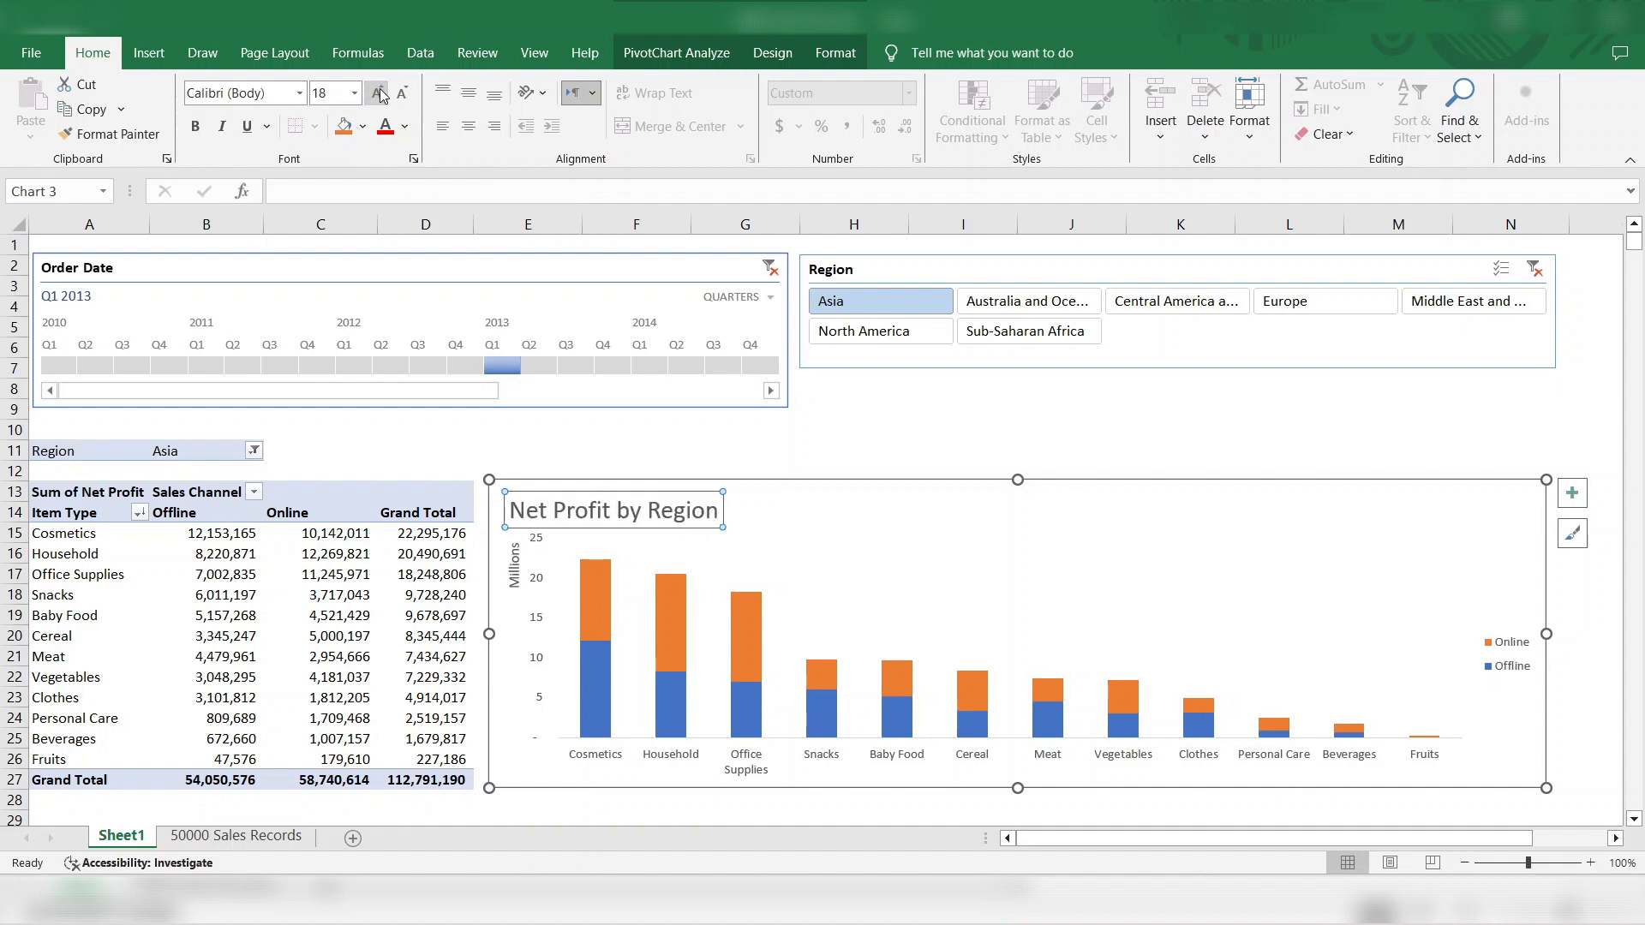
{"action": "left_click", "coordinate": [196, 127]}
{"action": "left_click", "coordinate": [406, 126]}
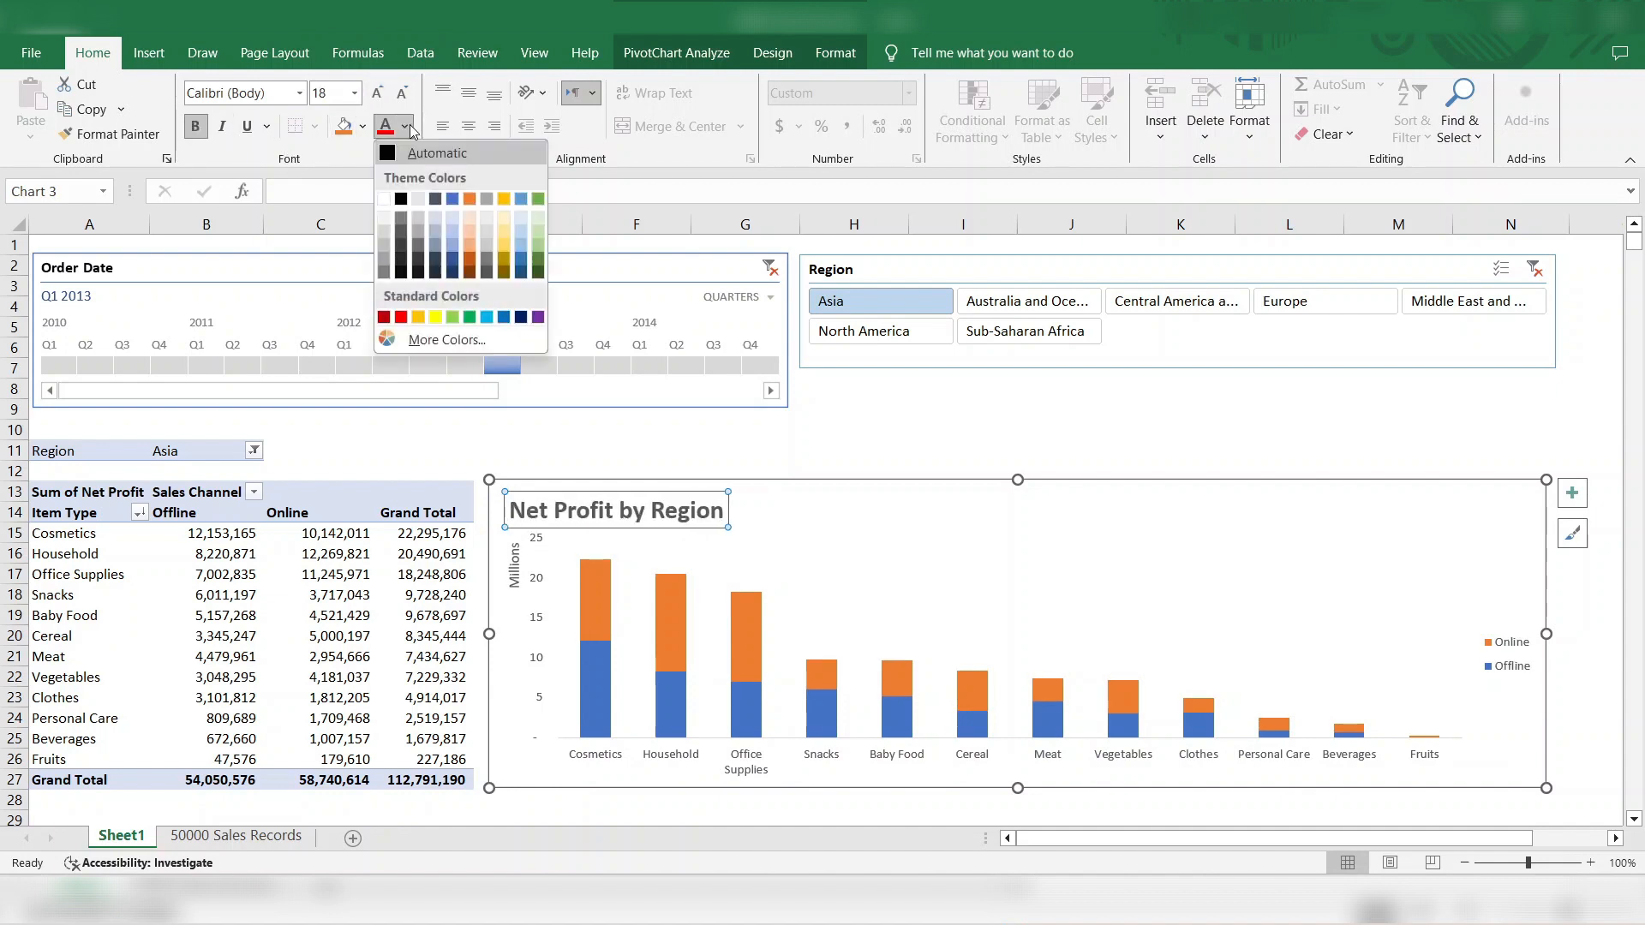
{"action": "left_click", "coordinate": [416, 216]}
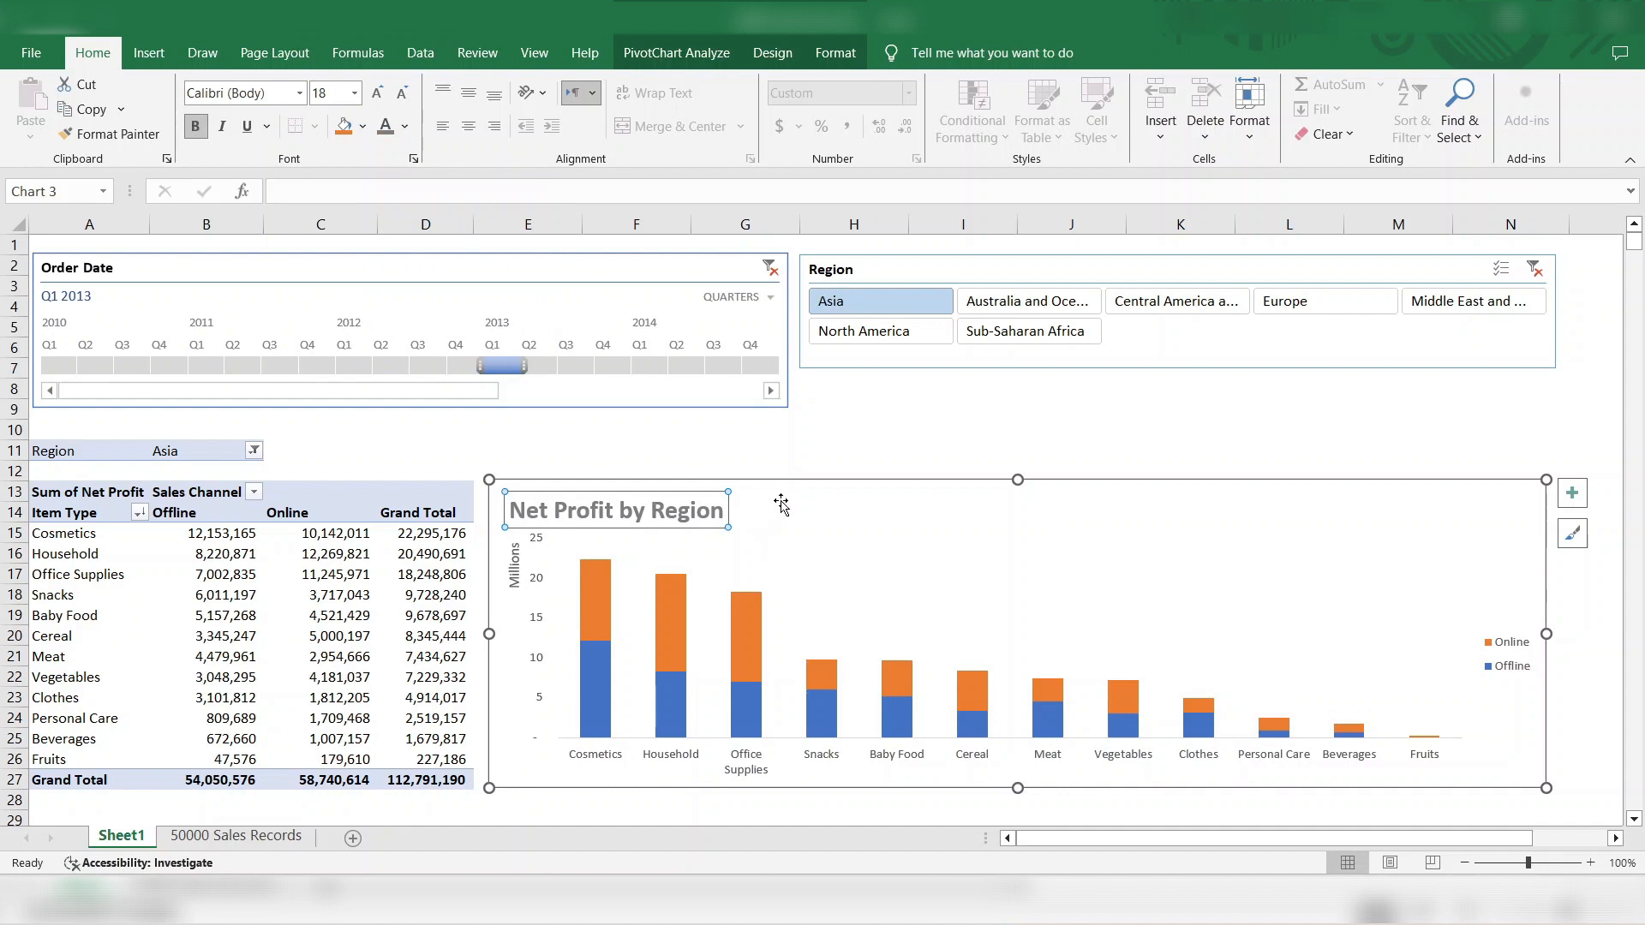
{"action": "left_click", "coordinate": [846, 453]}
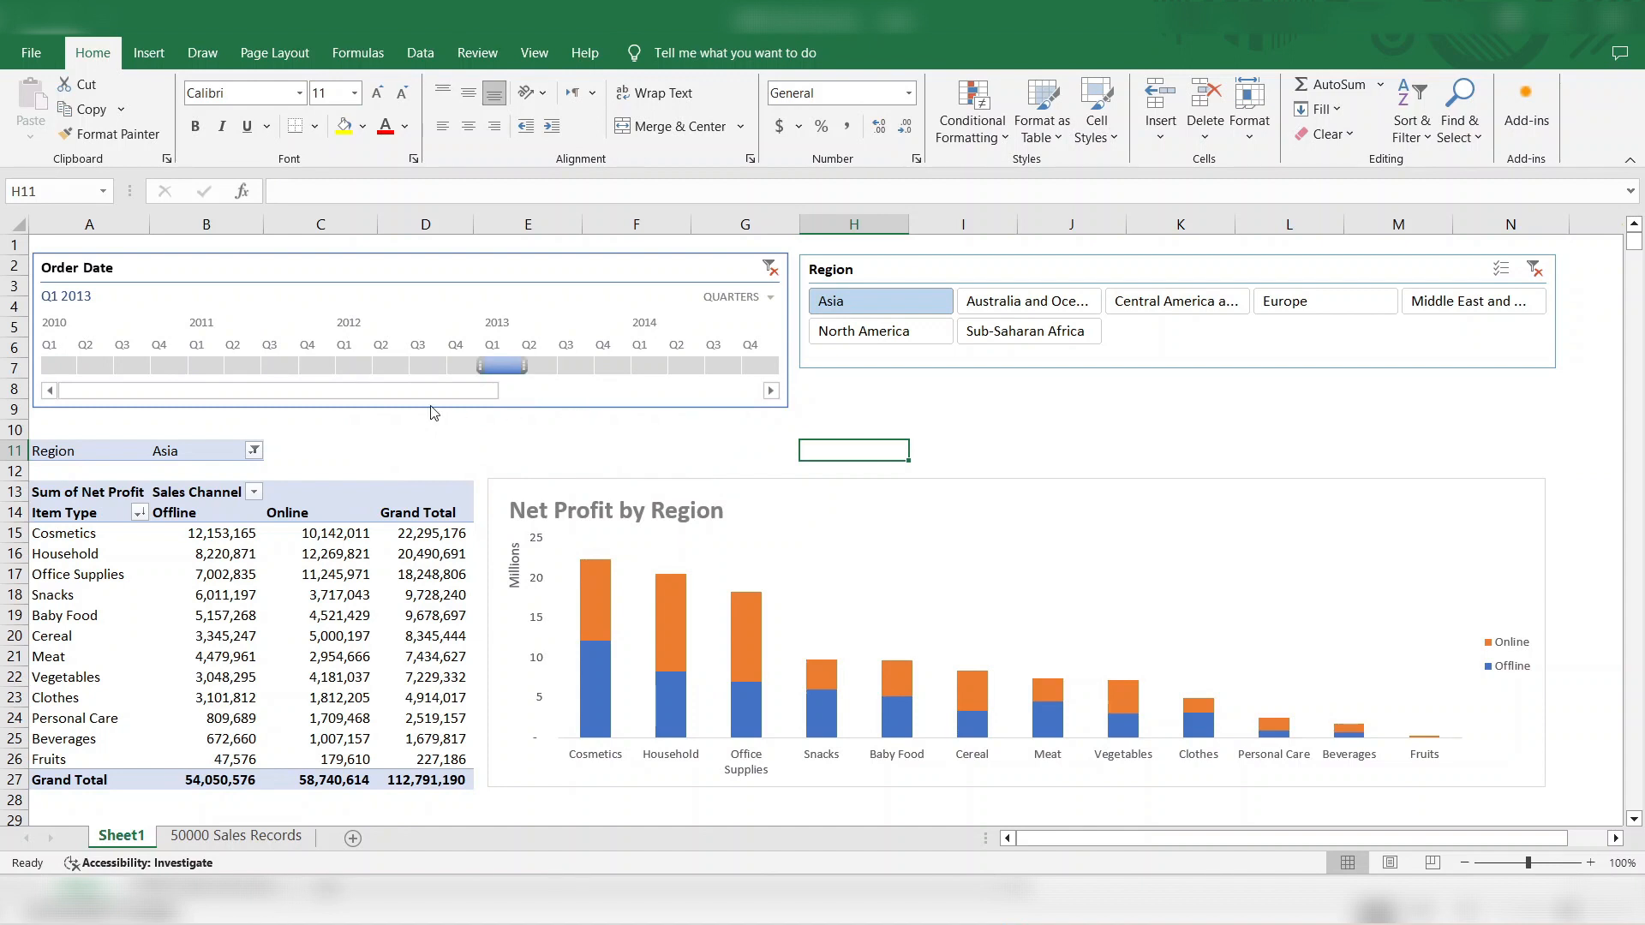
Step: Filter the Order Date timeline to Q1 through Q4 of 2017
{"action": "left_click", "coordinate": [681, 396]}
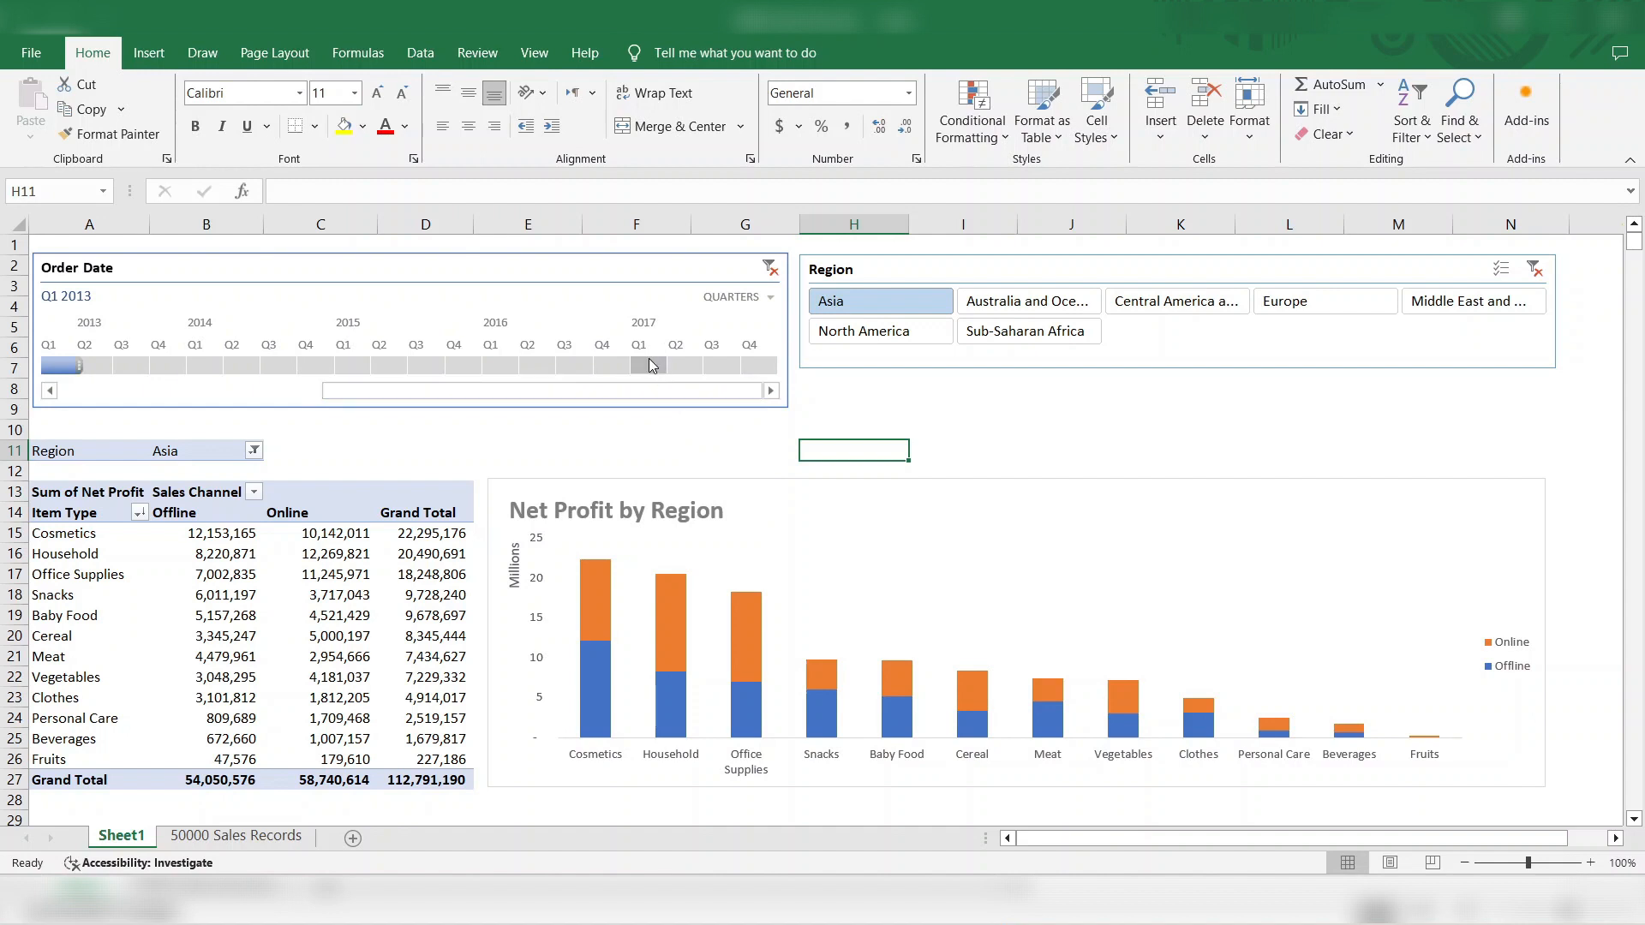
{"action": "left_click_drag", "start_coordinate": [649, 367], "coordinate": [783, 362]}
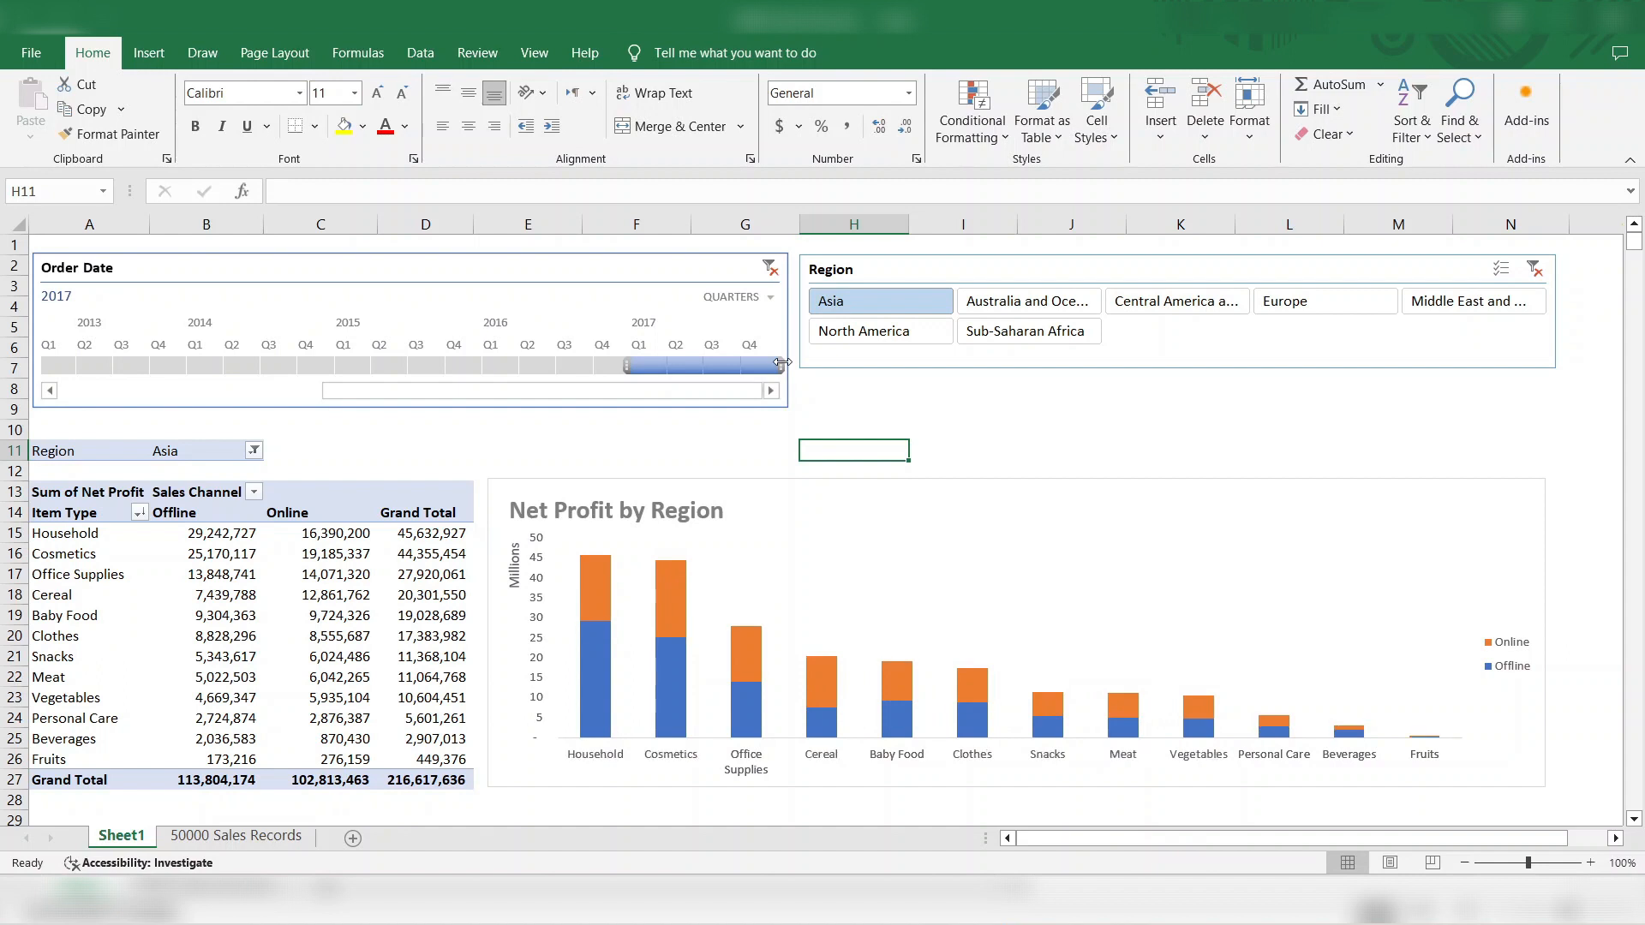
Step: Change the PivotChart's title to "Quarterly Net Profit by Region"
{"action": "left_click", "coordinate": [649, 505]}
{"action": "left_click", "coordinate": [667, 508]}
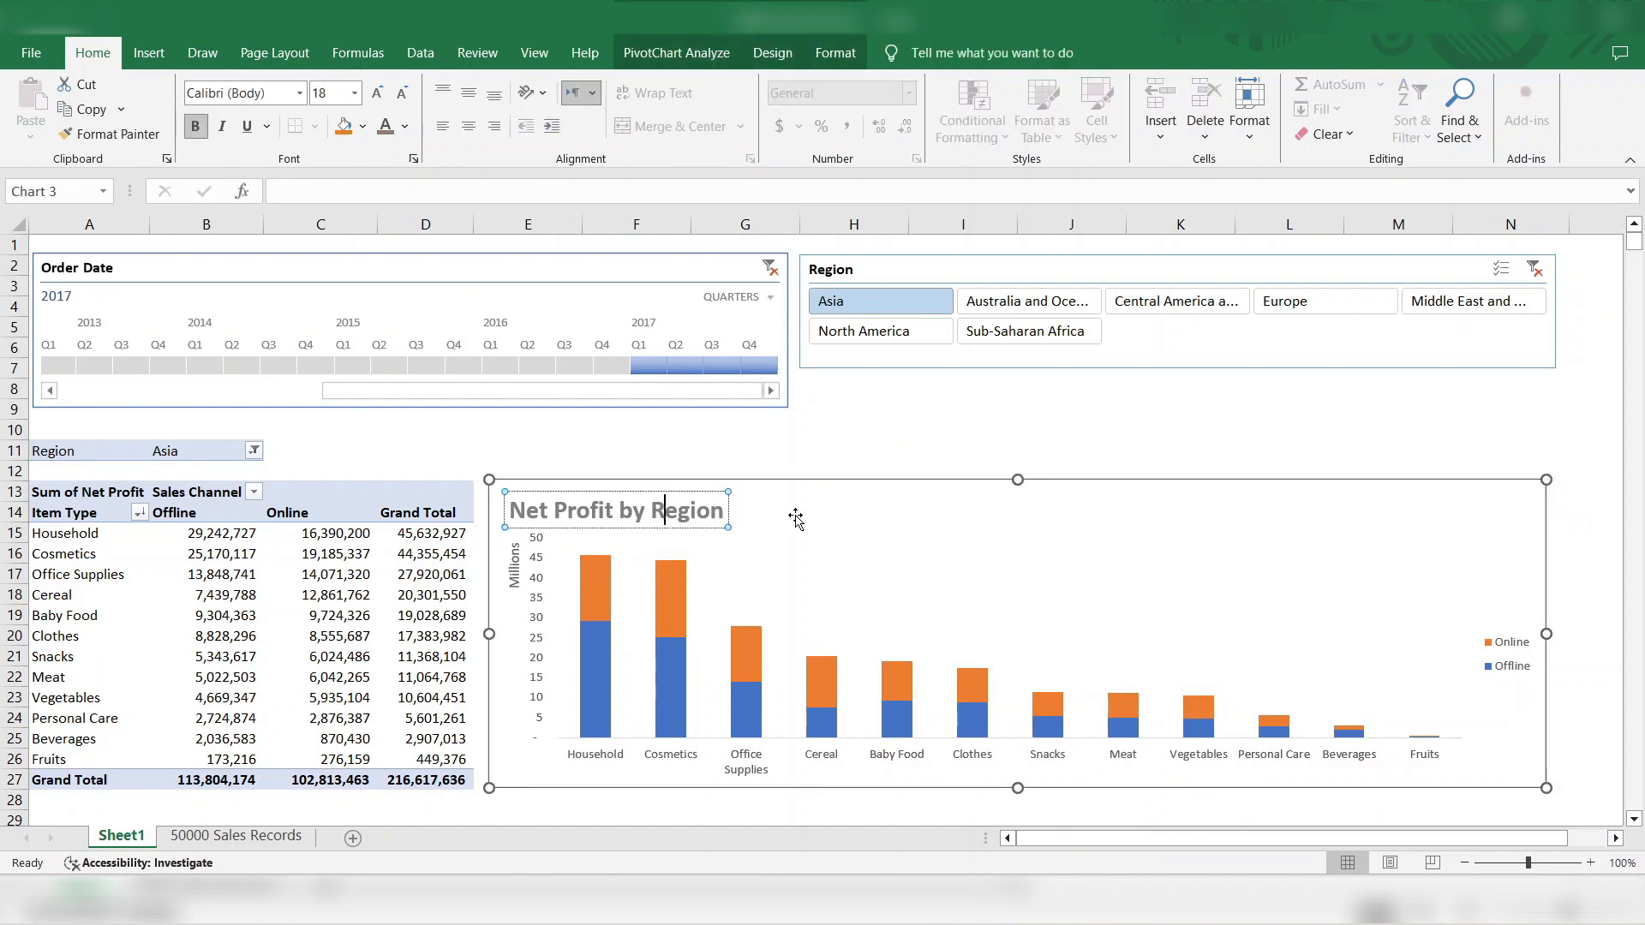
{"action": "key", "text": "ctrl+Left"}
{"action": "key", "text": "ctrl+Left"}
{"action": "key", "text": "ctrl+Left"}
{"action": "type", "text": "Qu"}
{"action": "type", "text": "arter"}
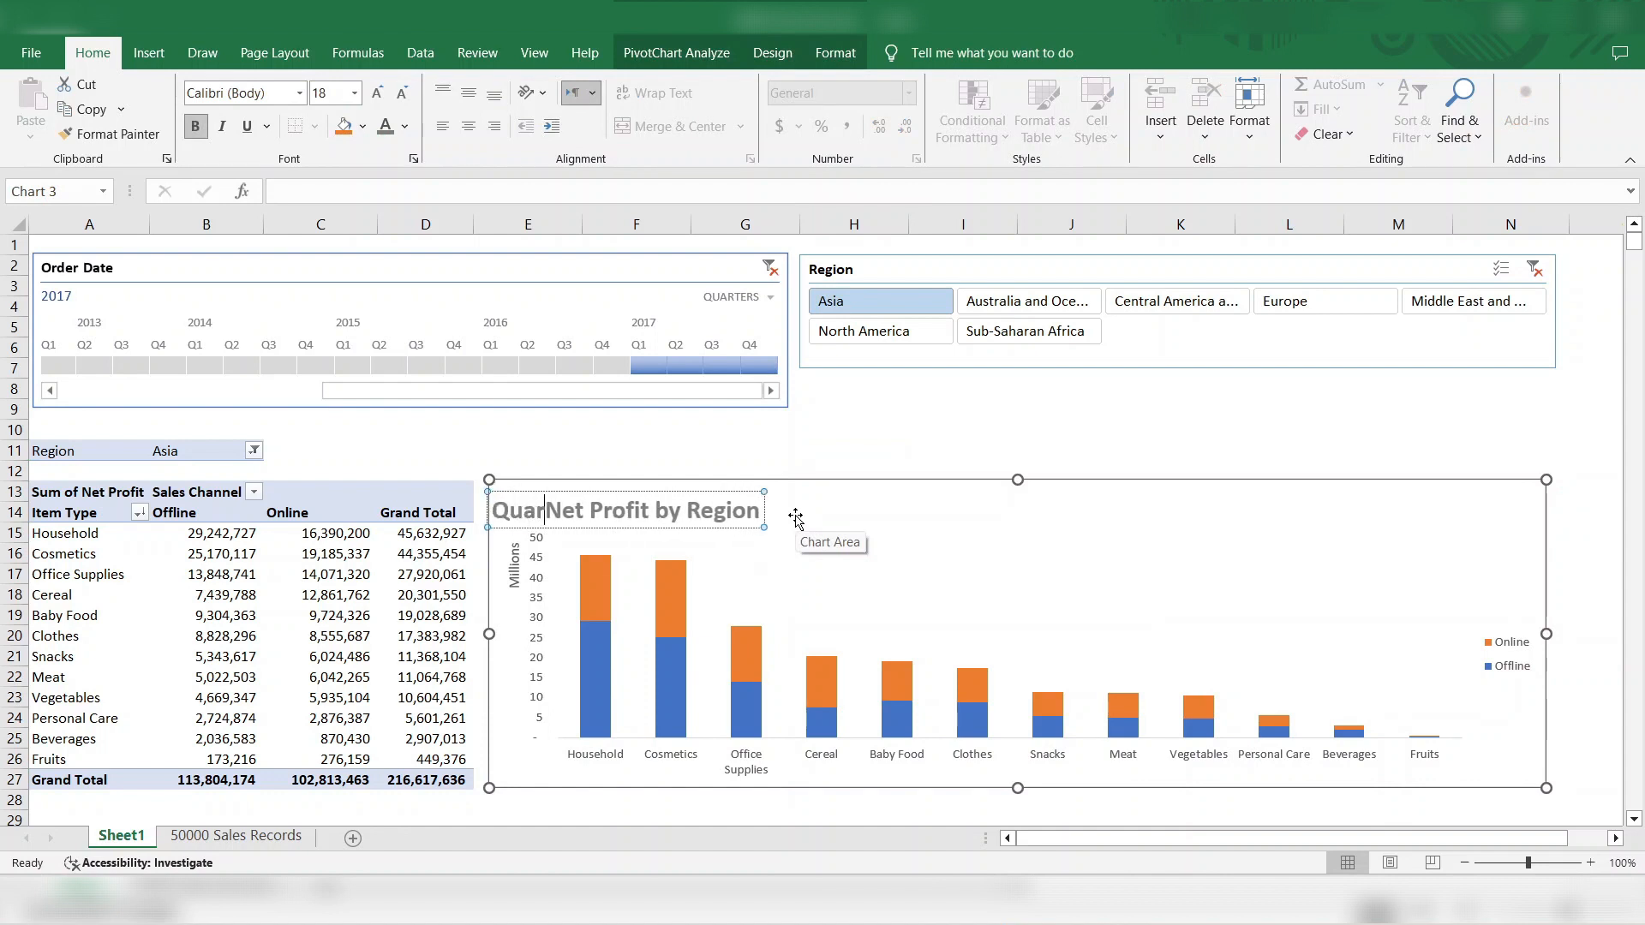
{"action": "type", "text": "ly"}
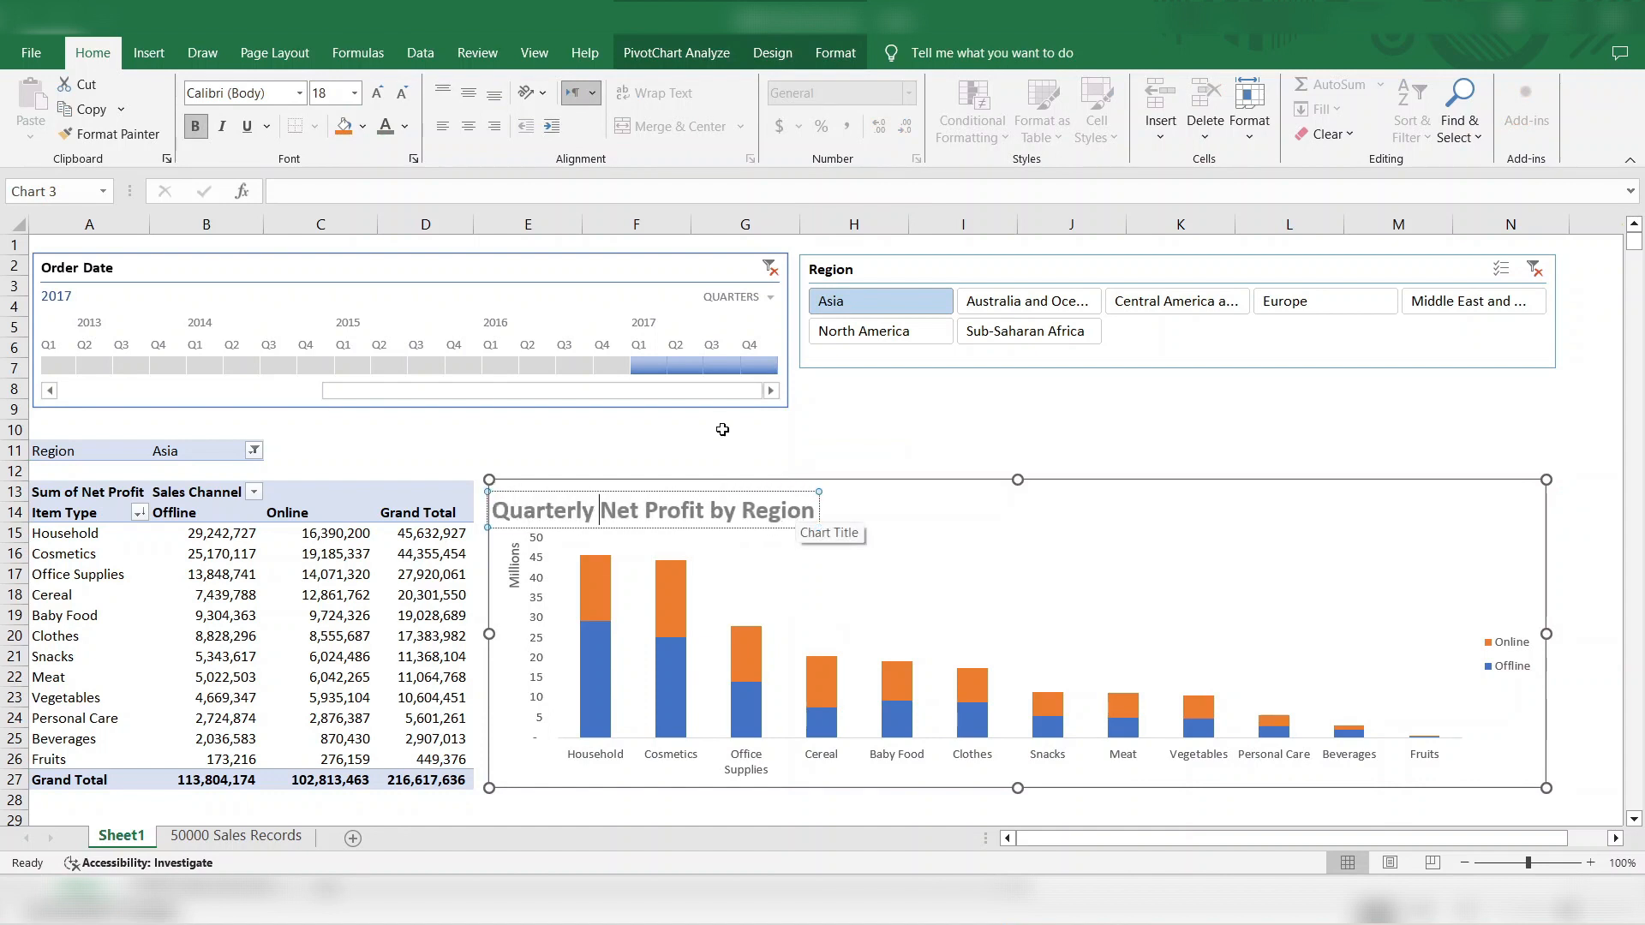
{"action": "left_click", "coordinate": [788, 426]}
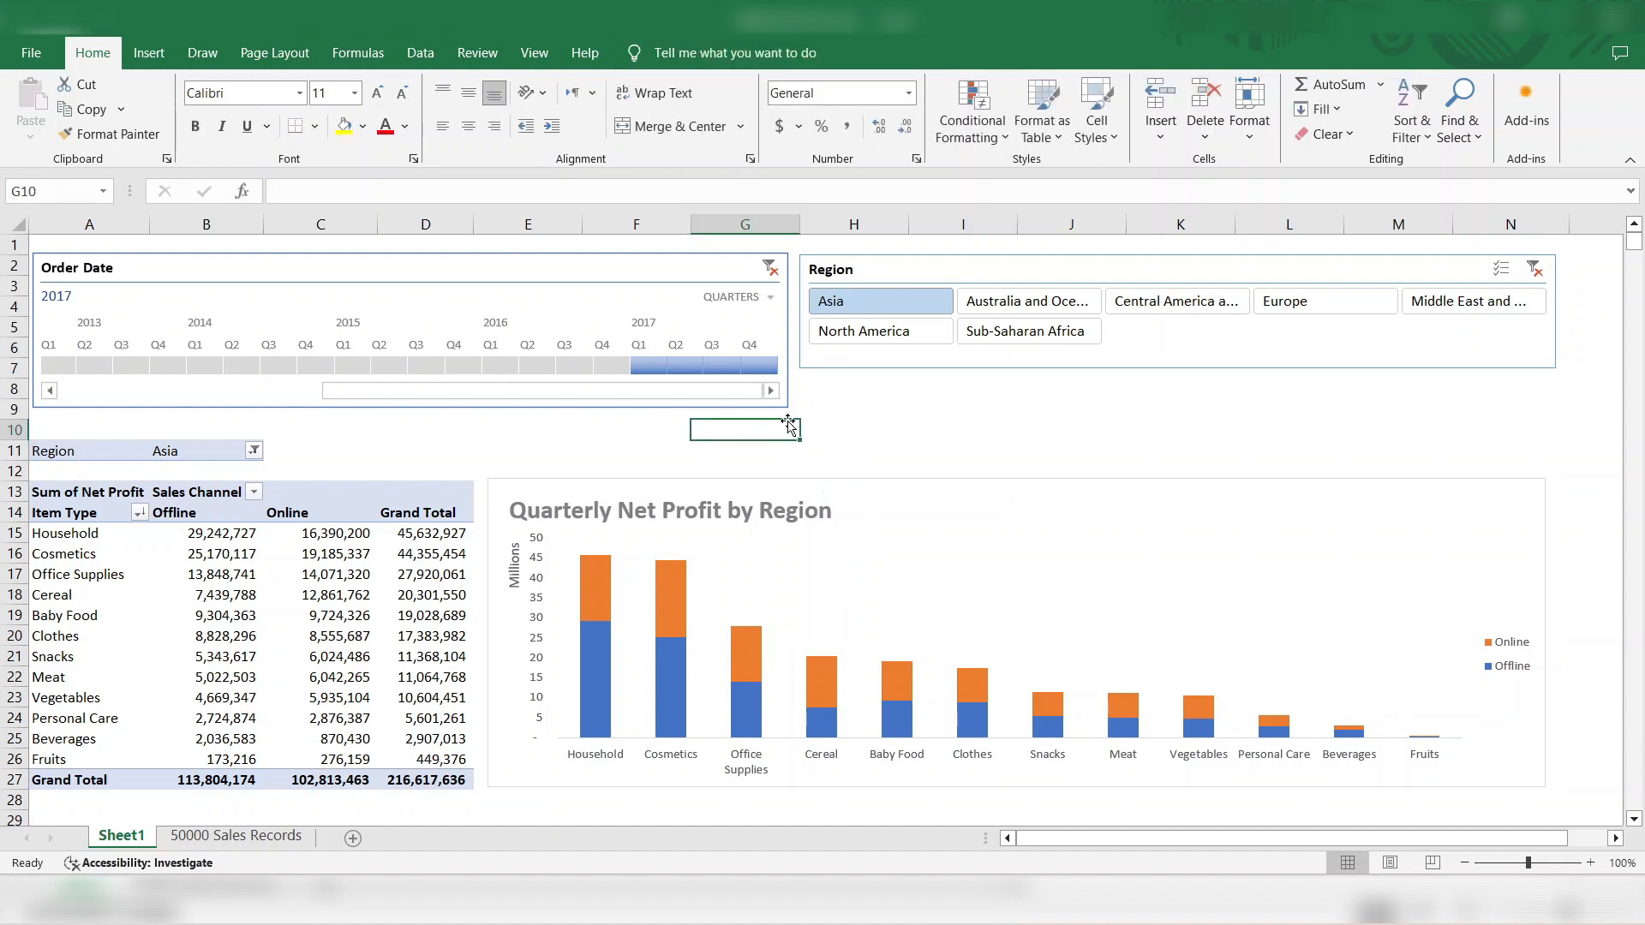
Step: Clear the Region slicer's filter and save the workbook with cell A1 selected
{"action": "key", "text": "ctrl+Up"}
{"action": "key", "text": "ctrl+Left"}
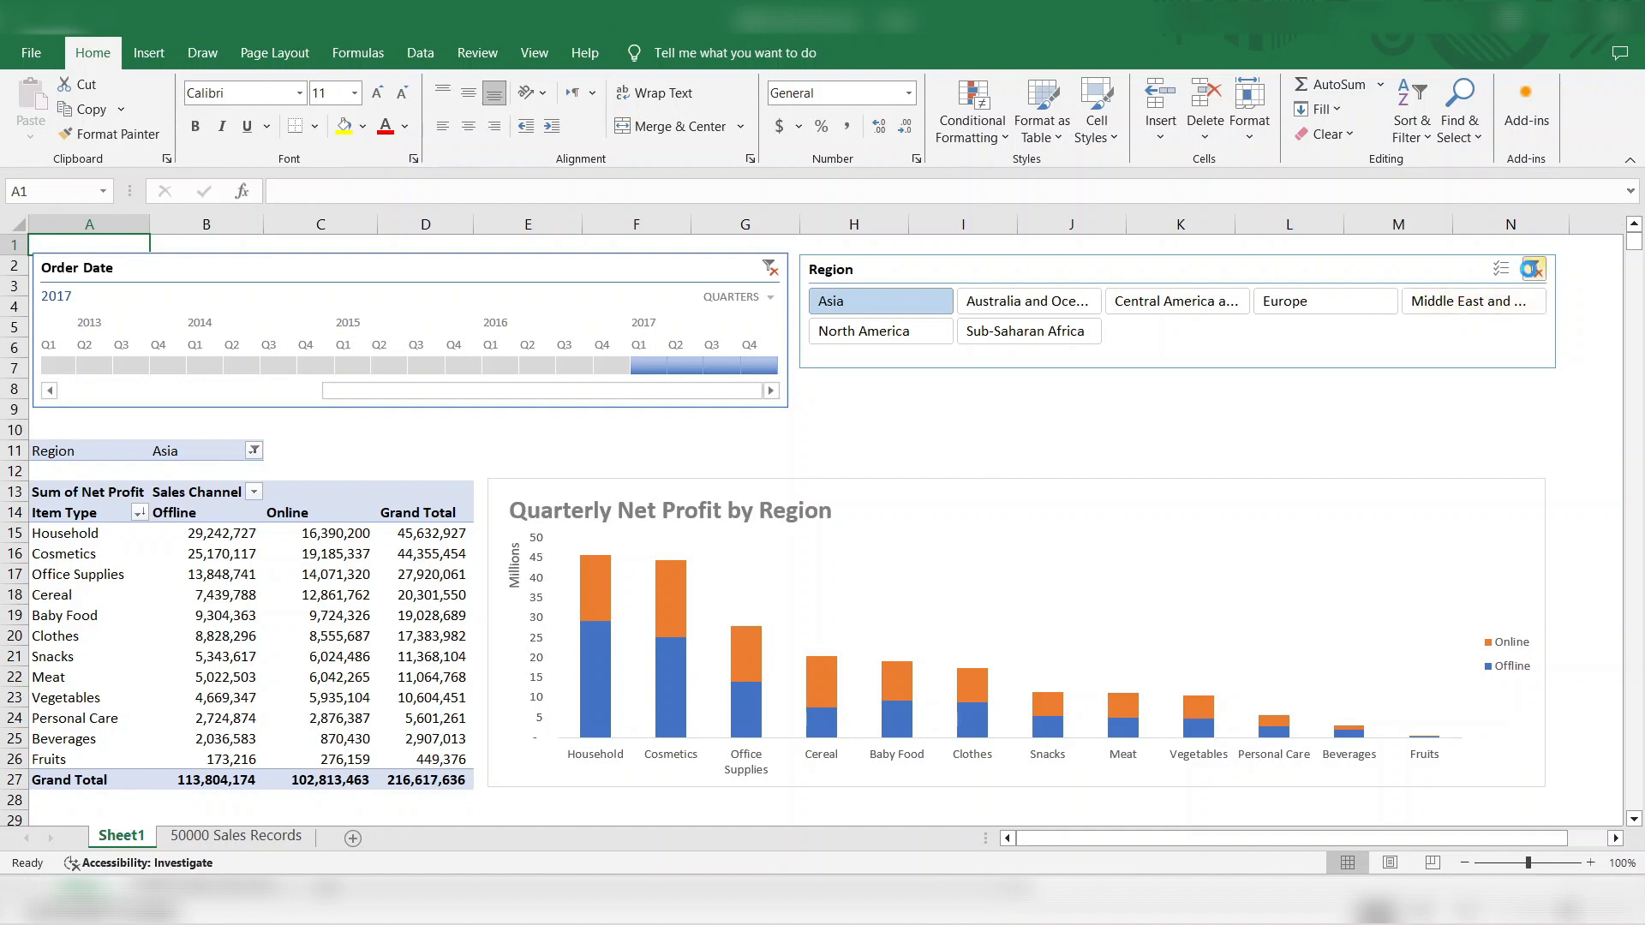
{"action": "left_click", "coordinate": [1533, 271]}
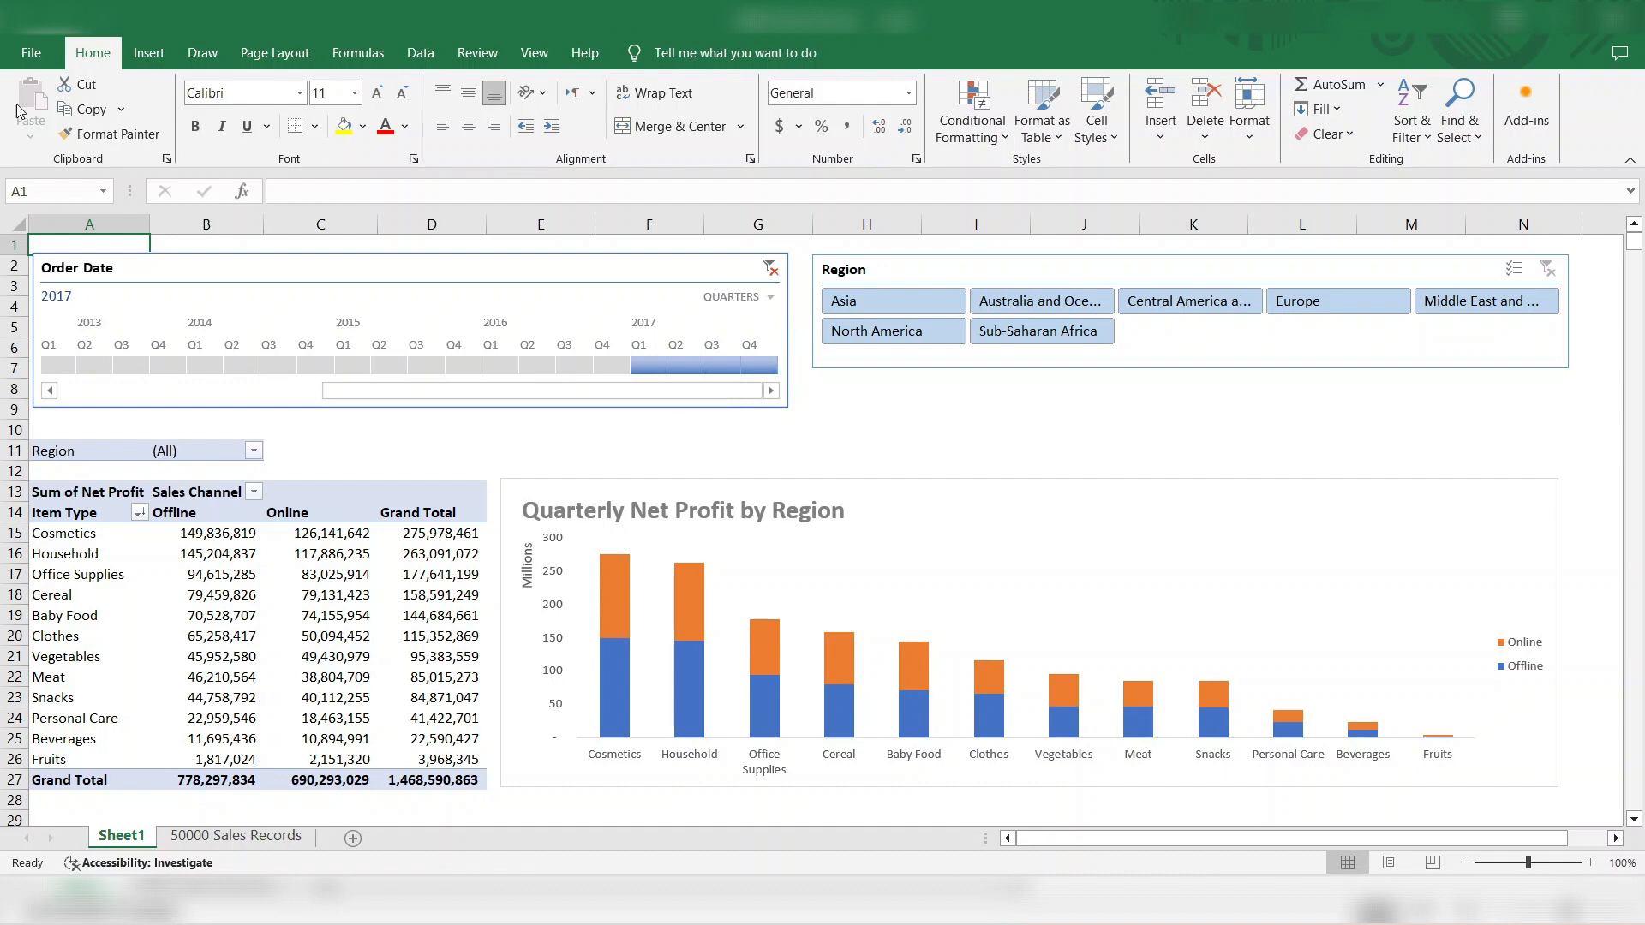
{"action": "key", "text": "ctrl+s"}
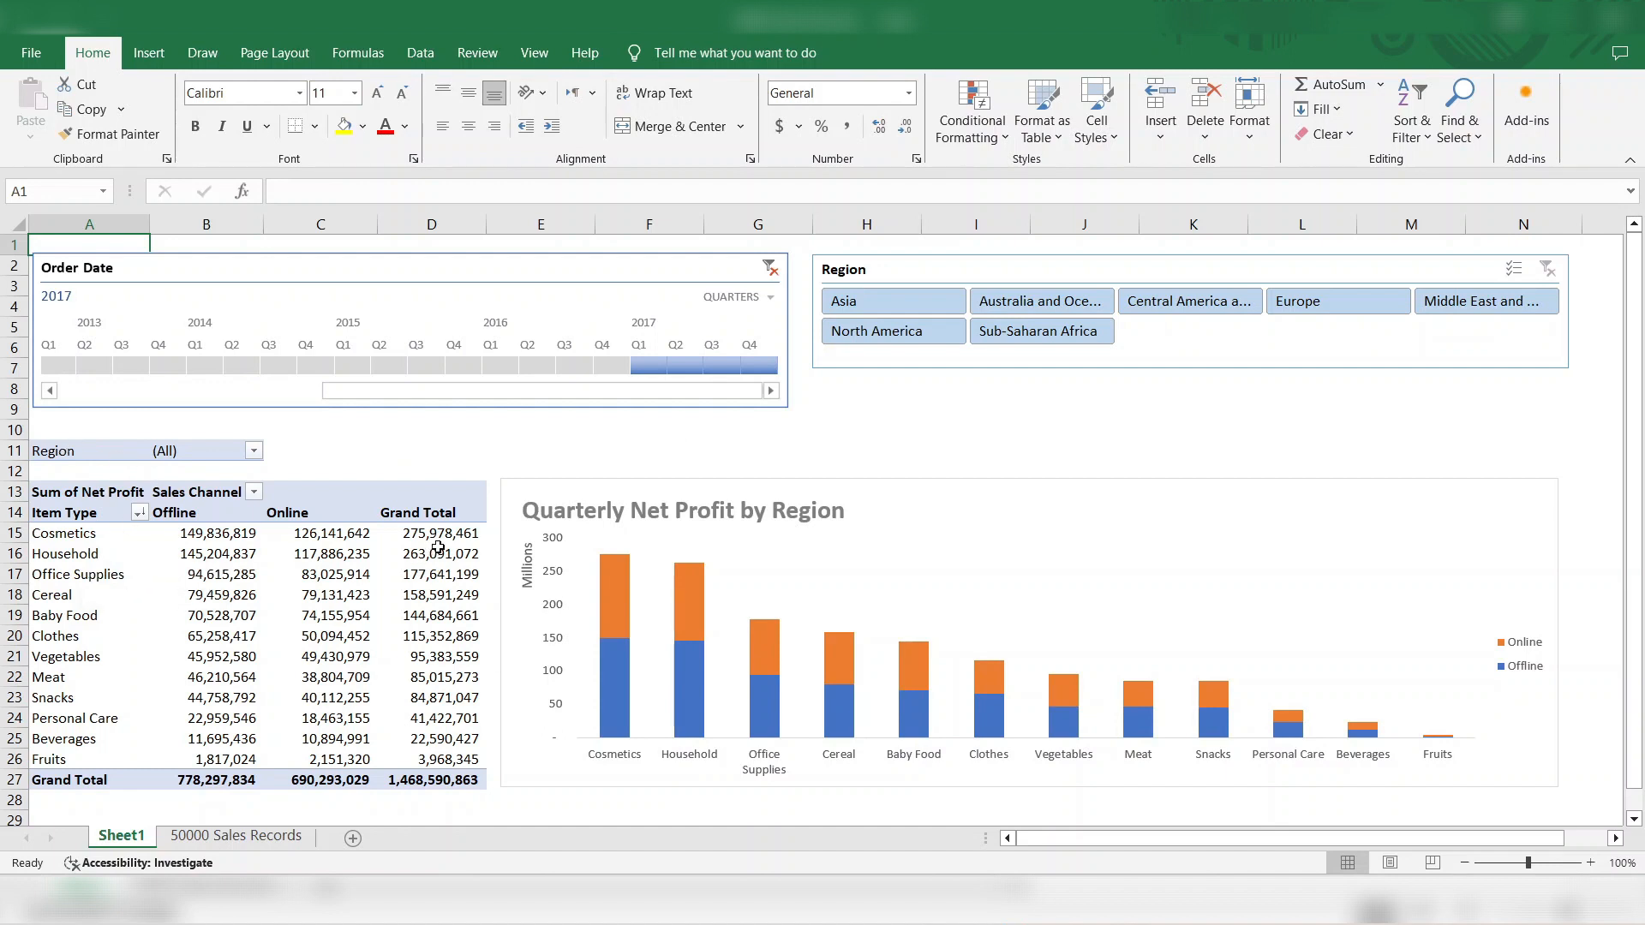
{"action": "mouse_move", "coordinate": [443, 541]}
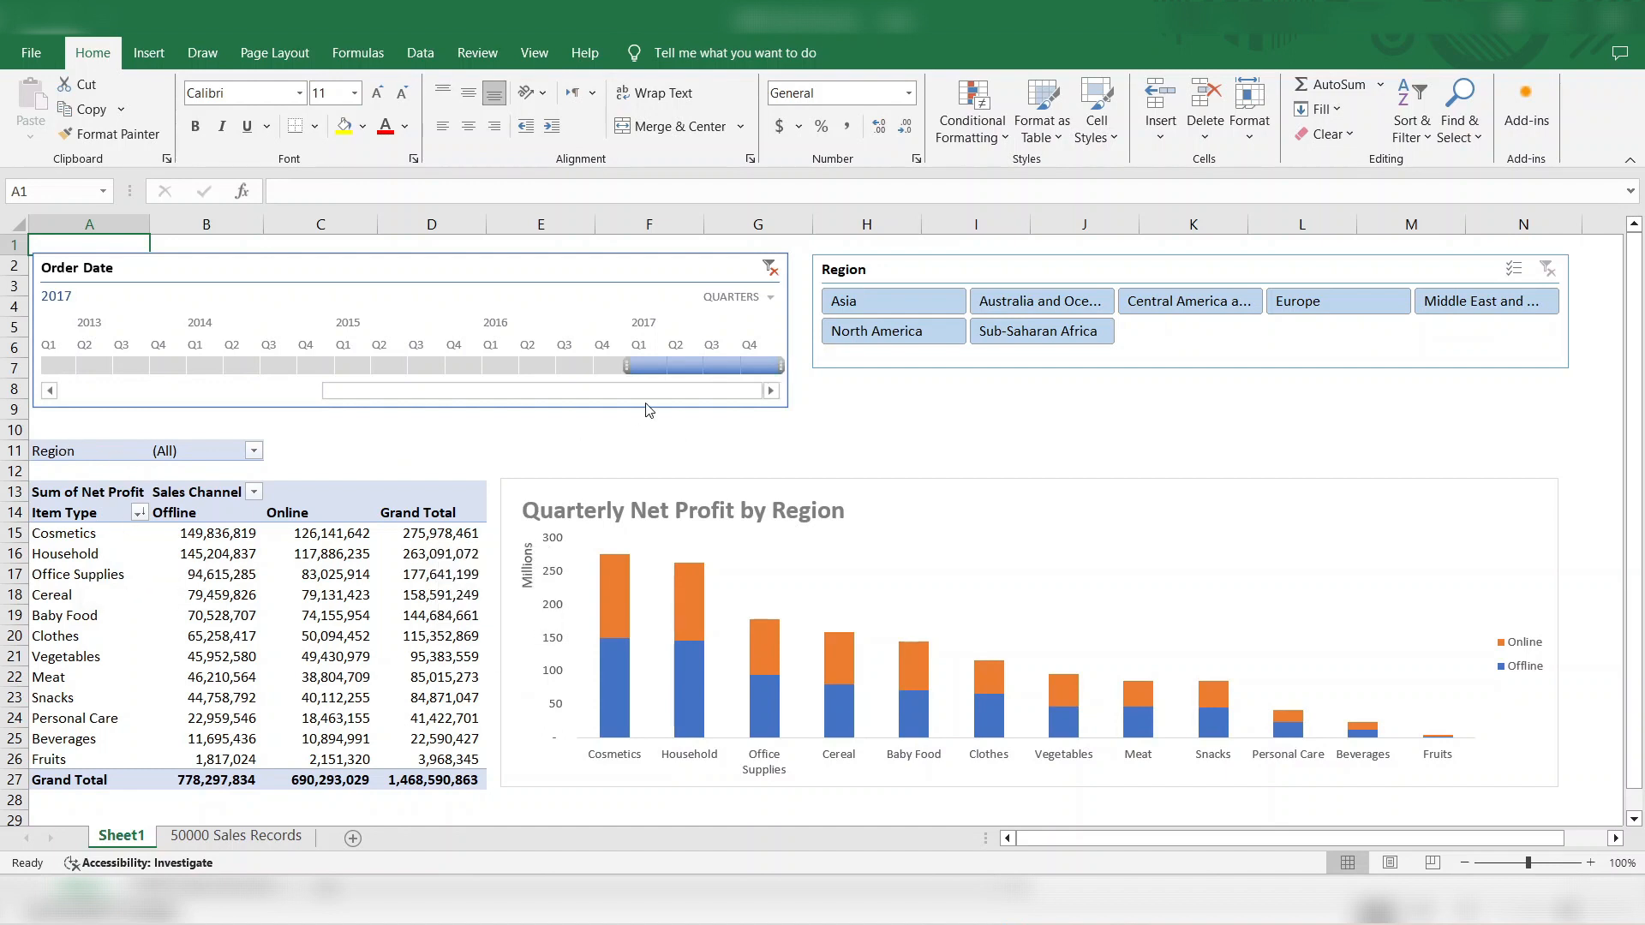